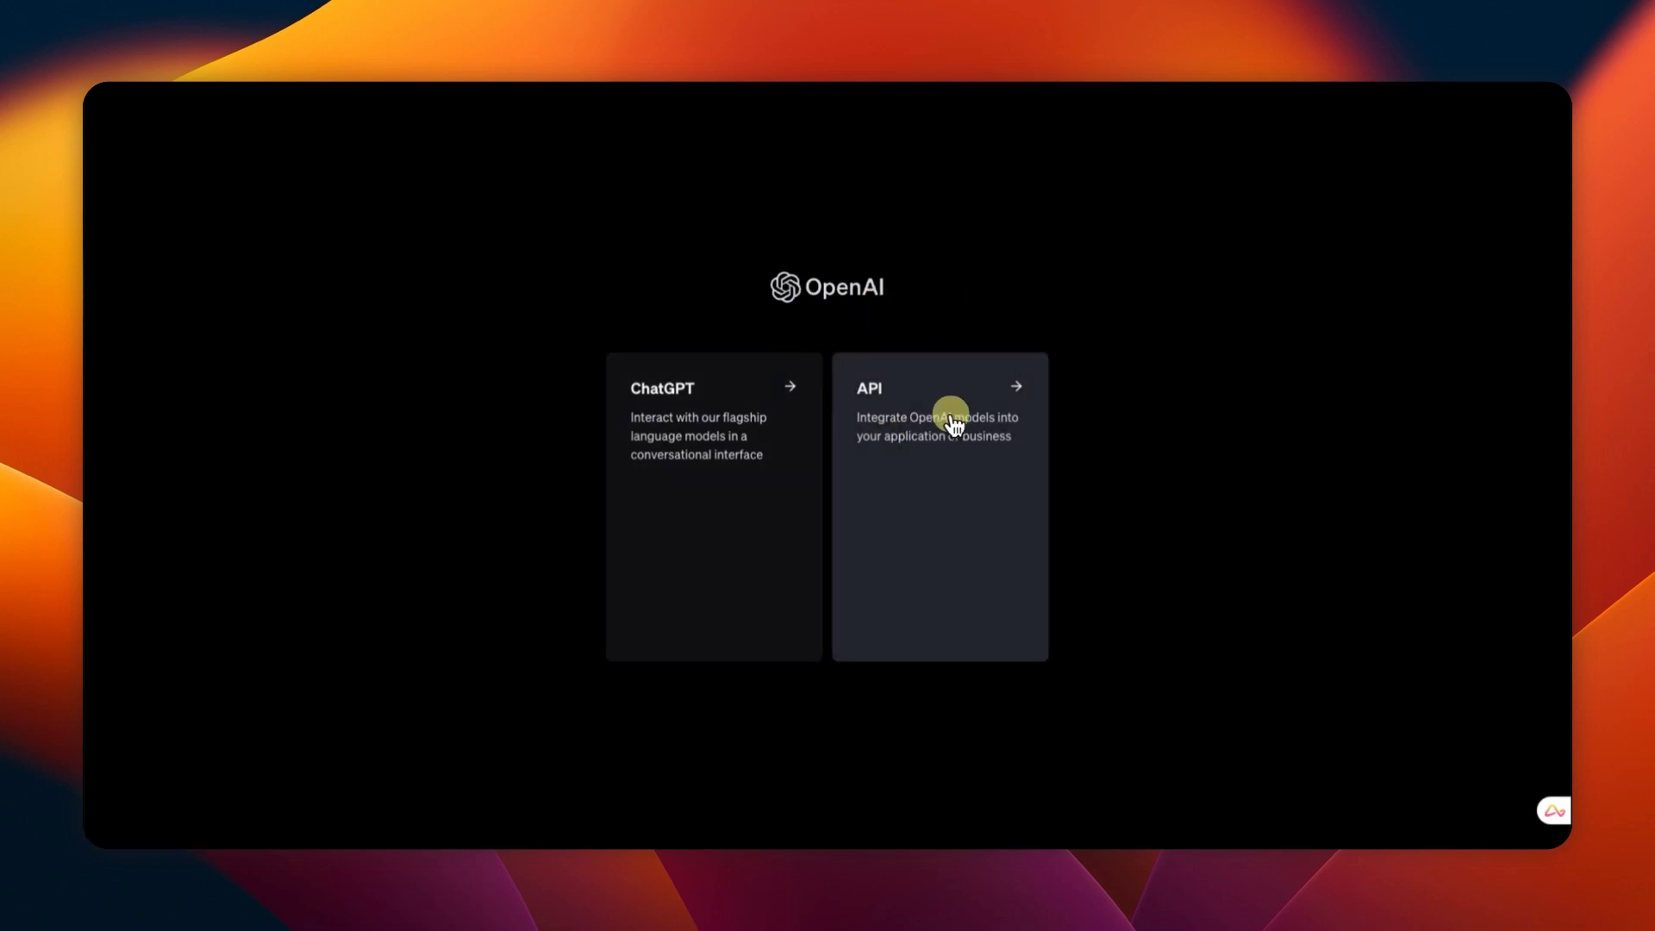
Step: Open the API platform from the OpenAI product selection page
click(888, 369)
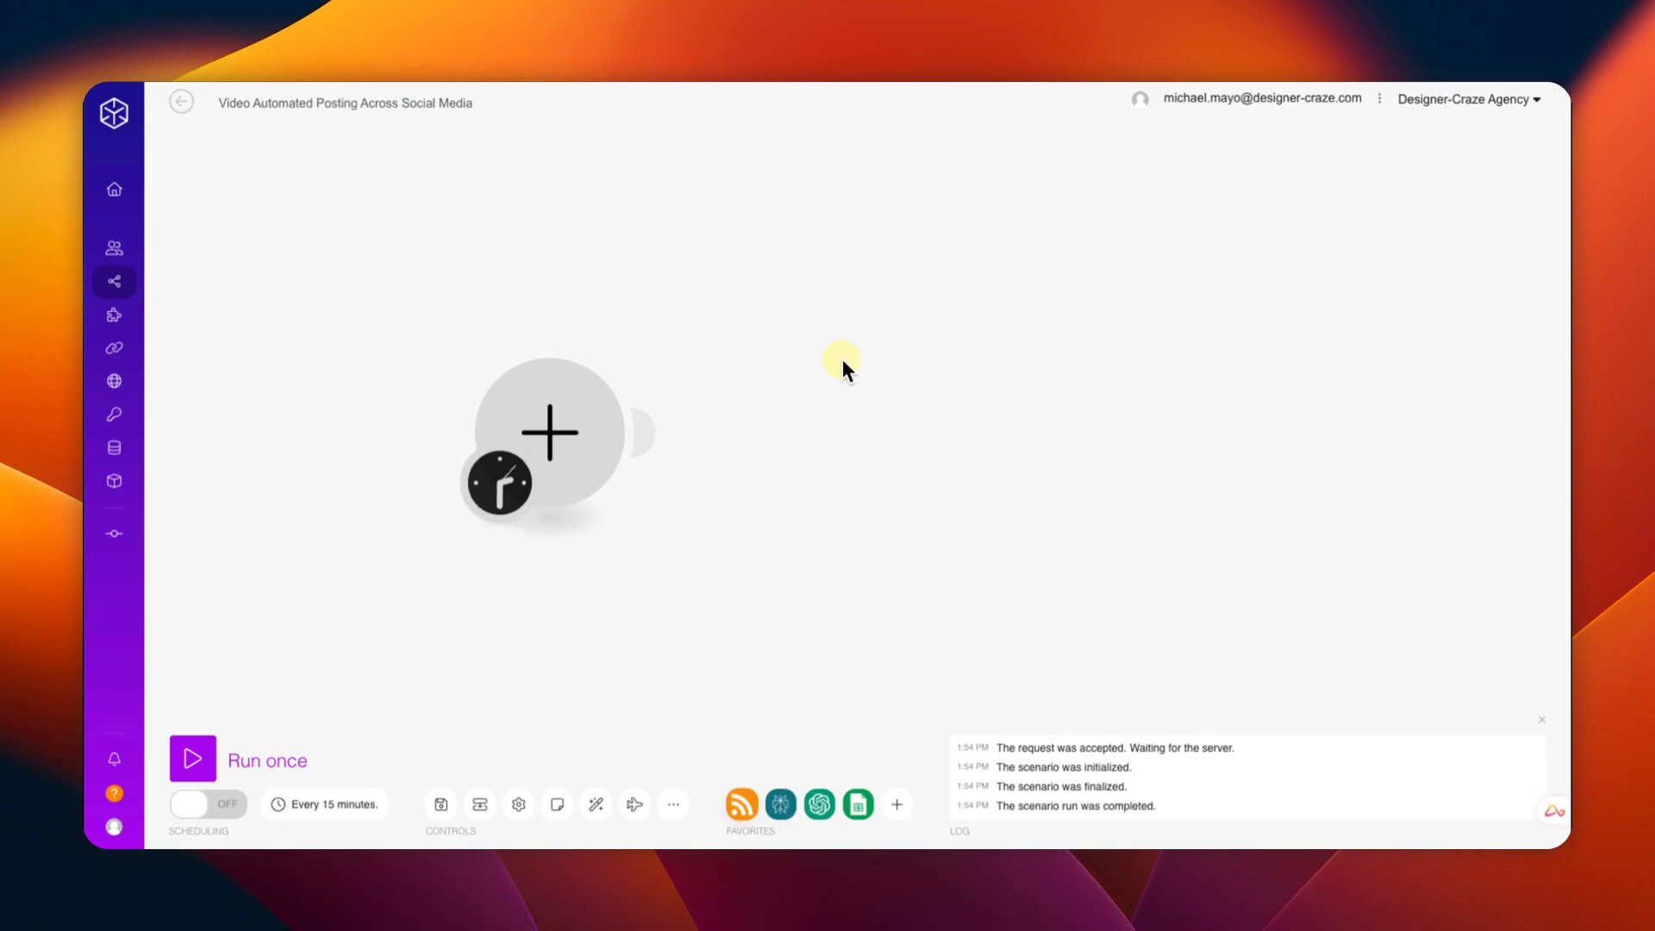
click(552, 437)
click(702, 301)
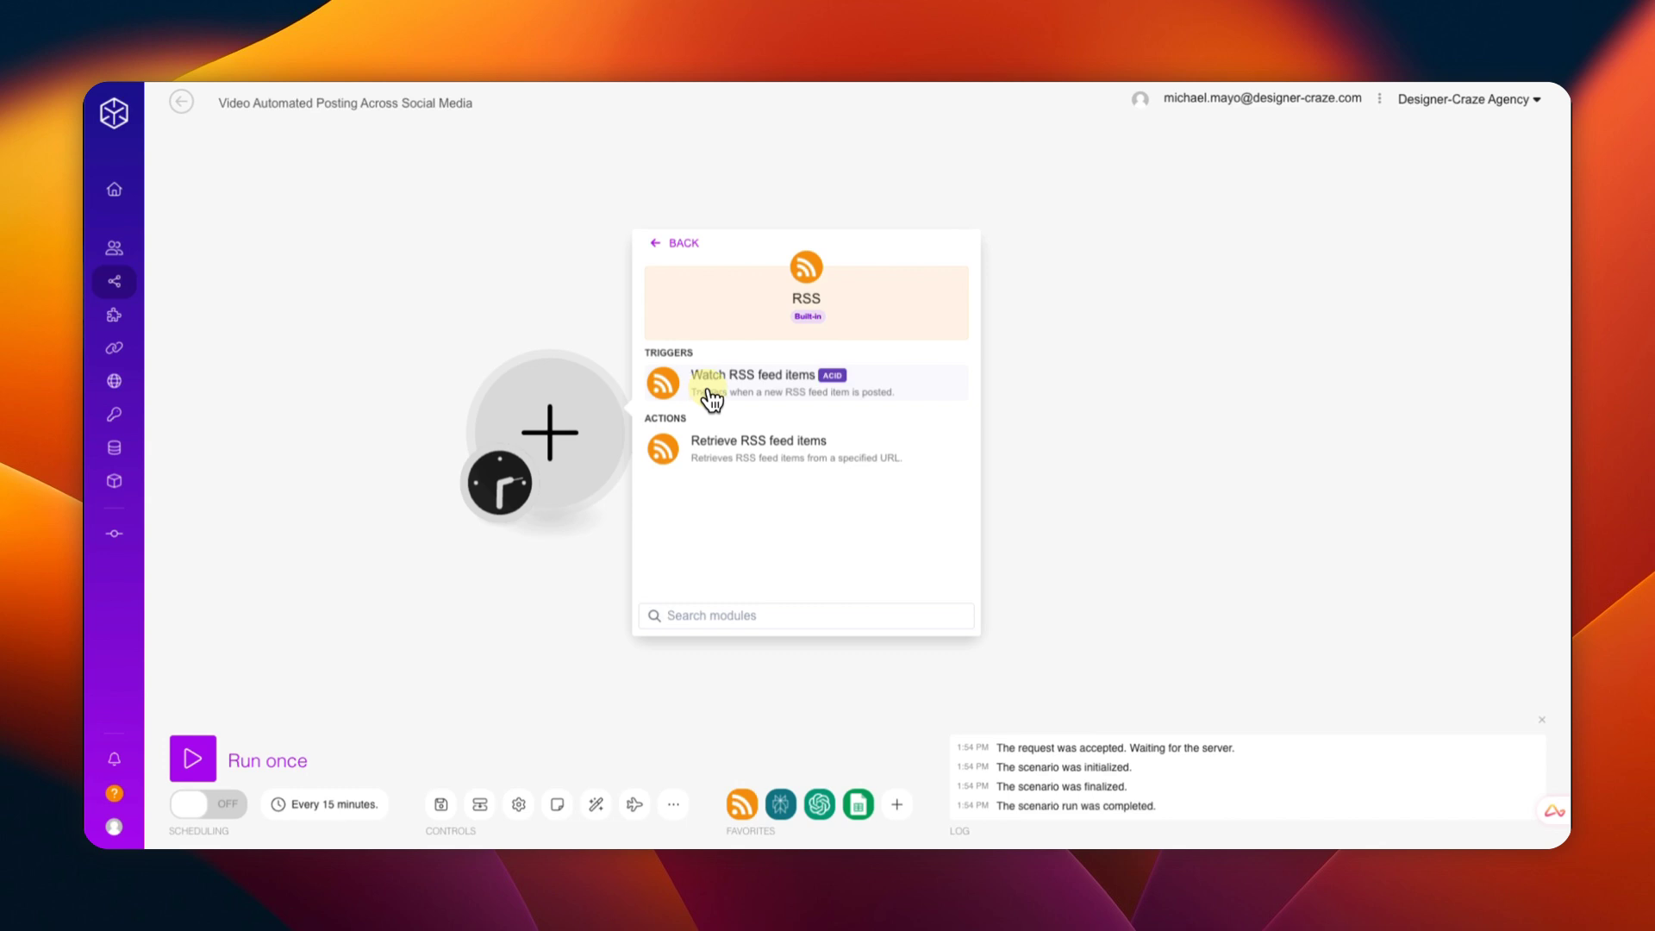
click(727, 394)
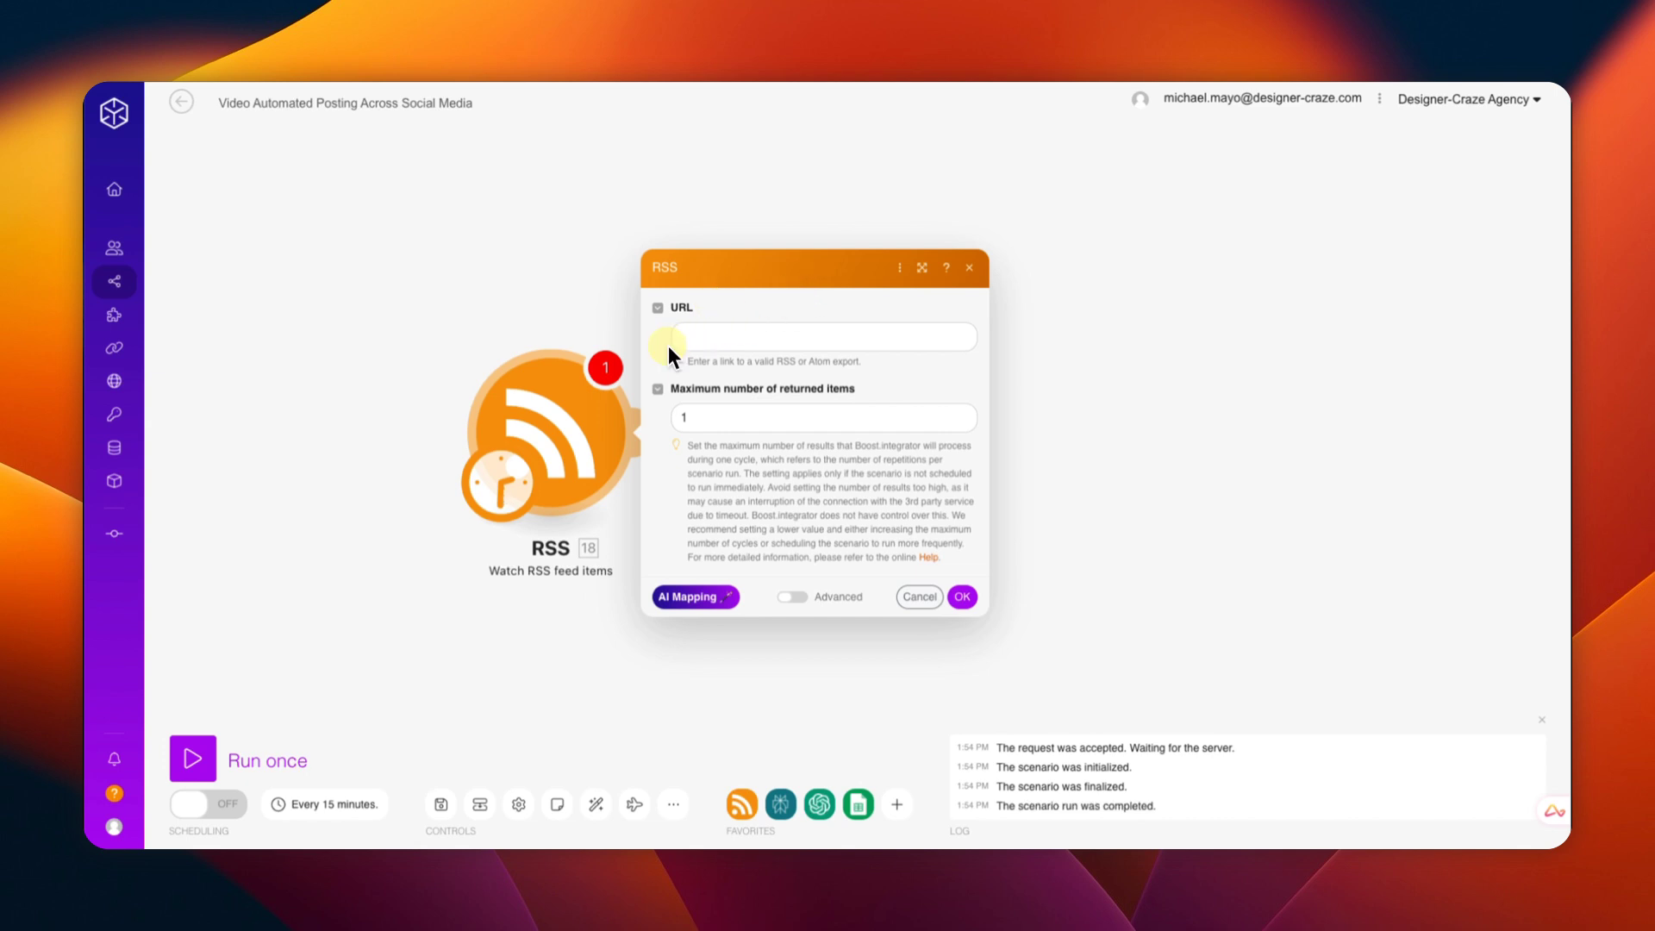
click(743, 339)
click(693, 337)
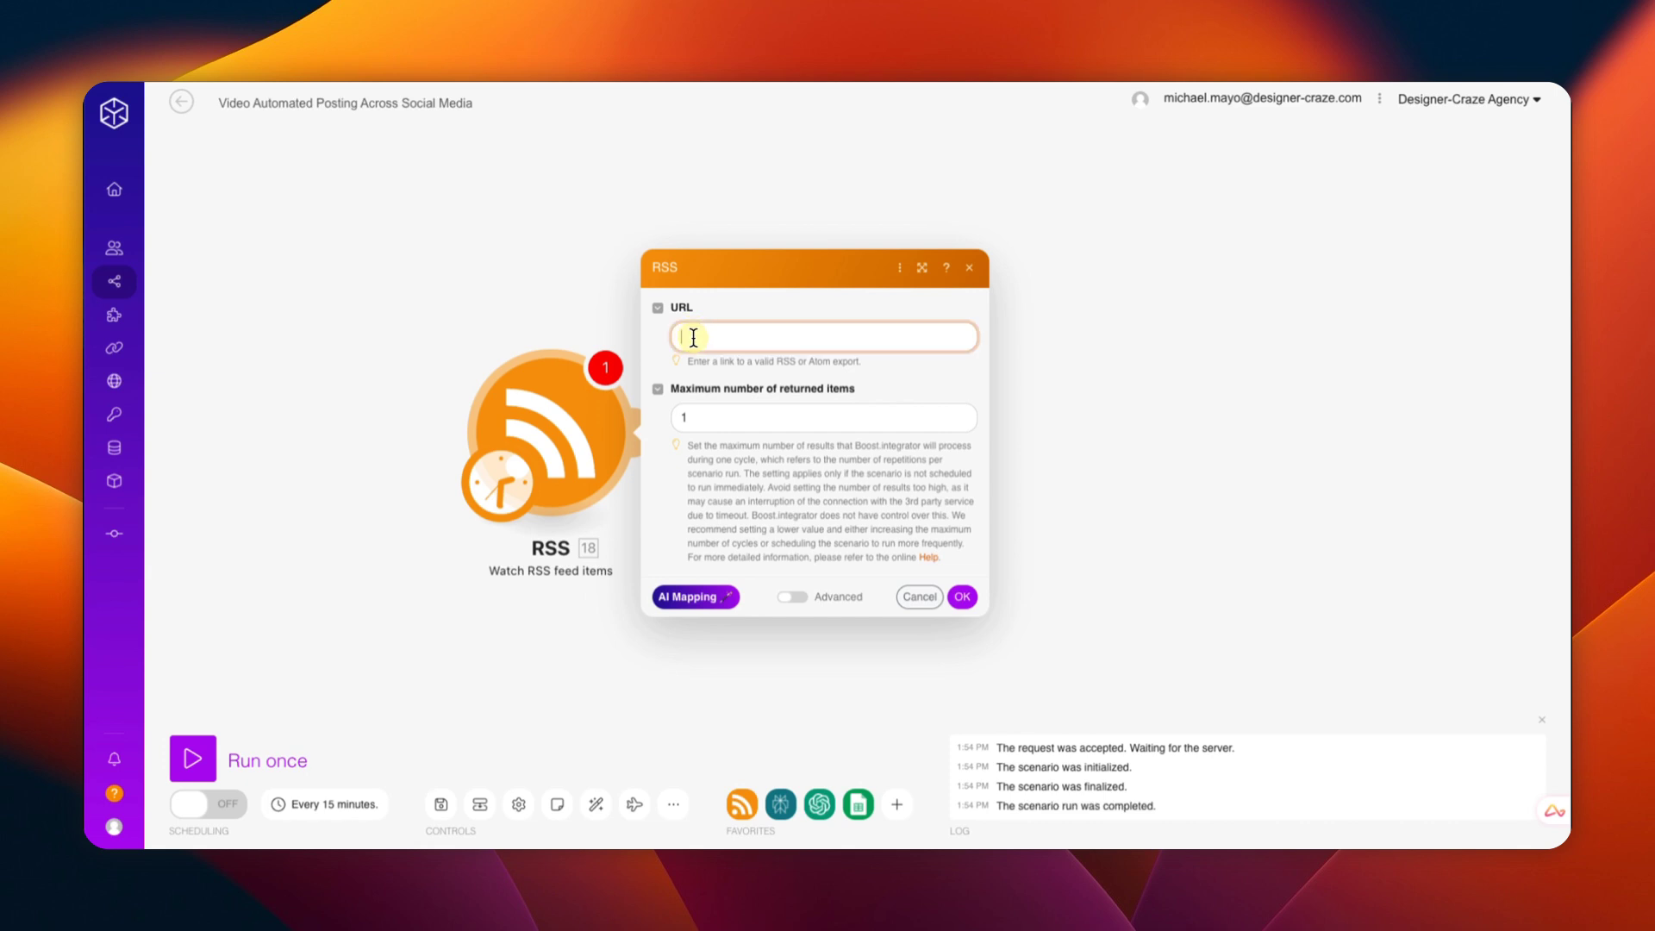
text(https://www.sidehustlenation.com/feed/)
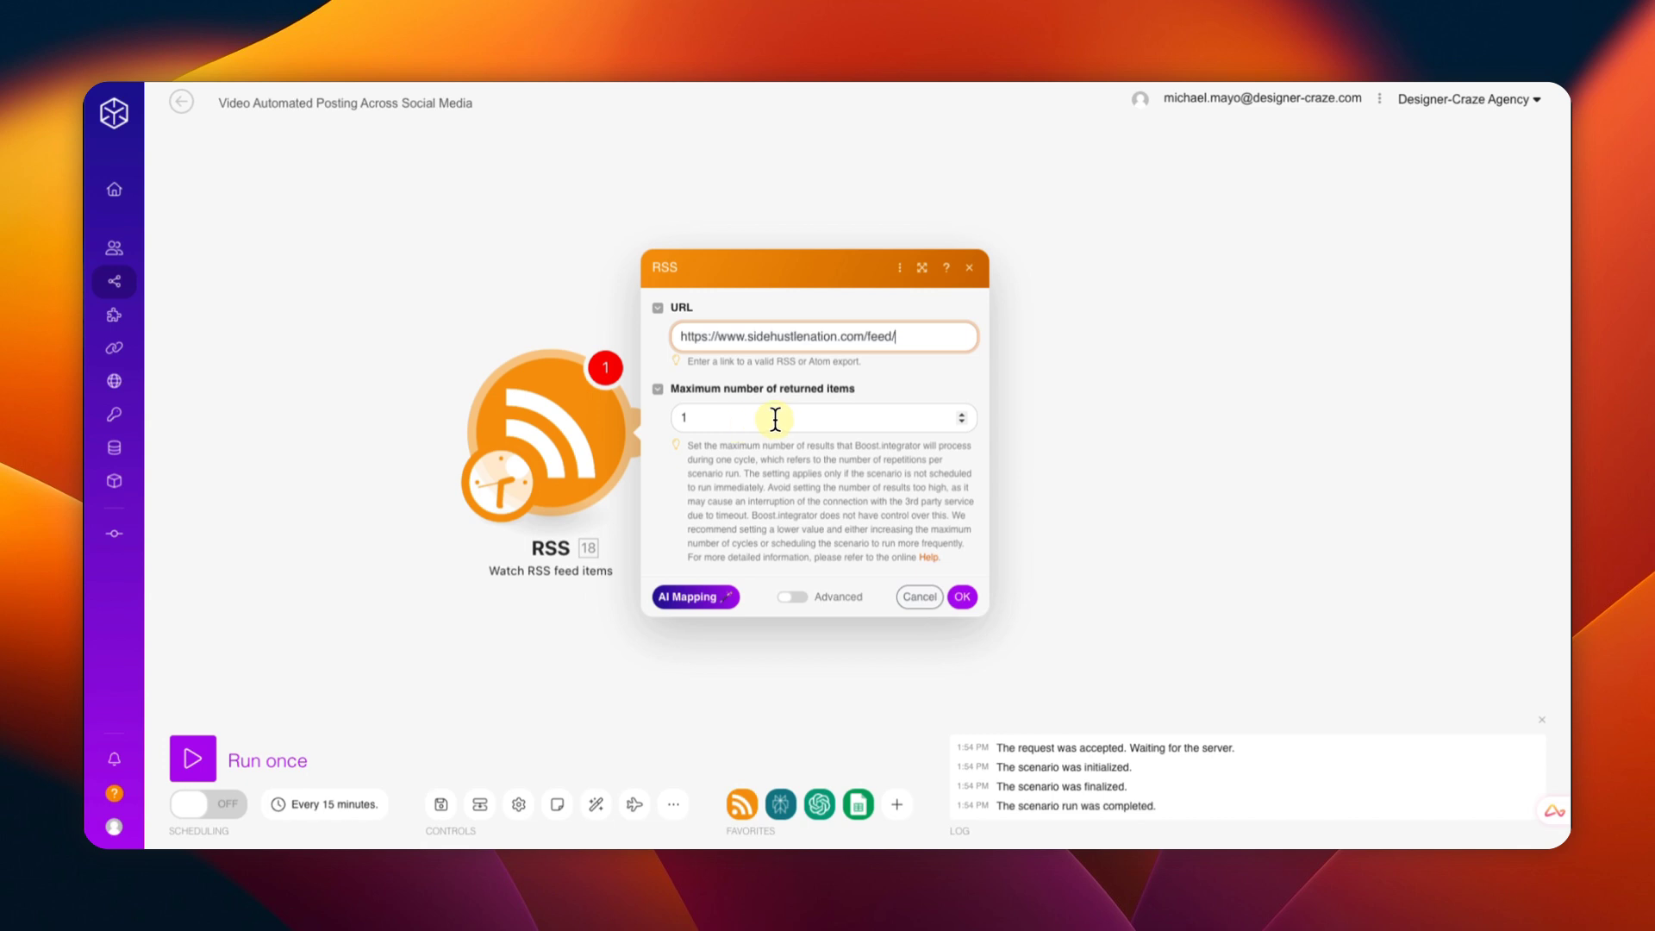
click(962, 595)
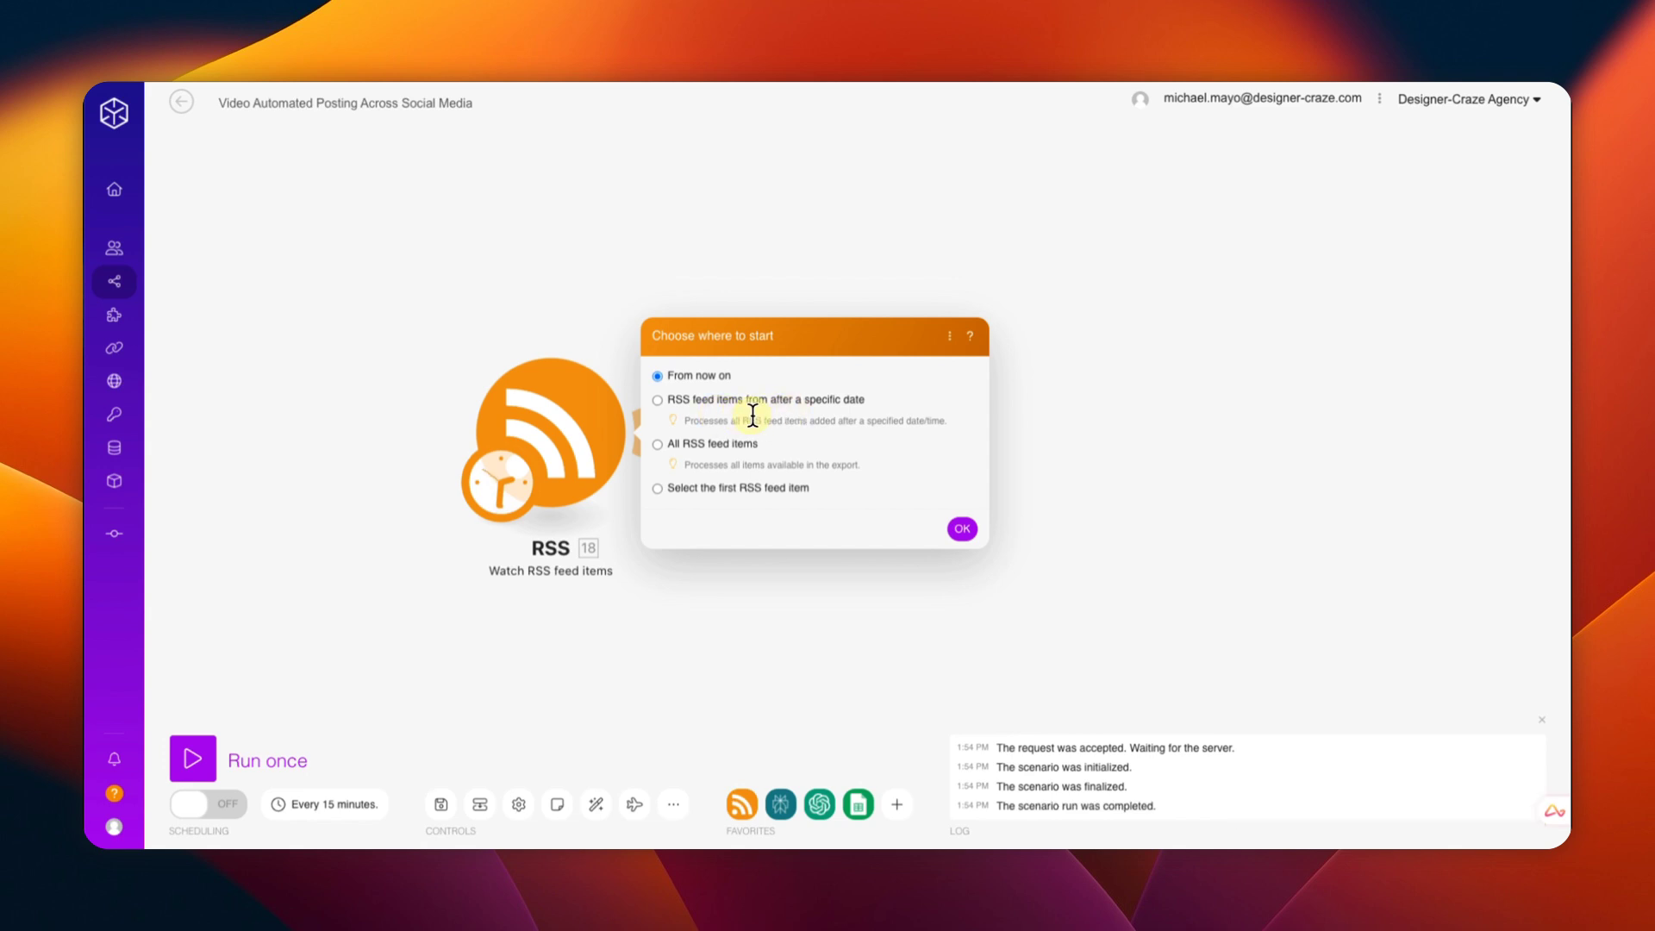
Step: Start the feed from the item "How to Start a Service Business to Replace Your Income, Step-by-Step" and run only the RSS module
click(657, 488)
click(959, 573)
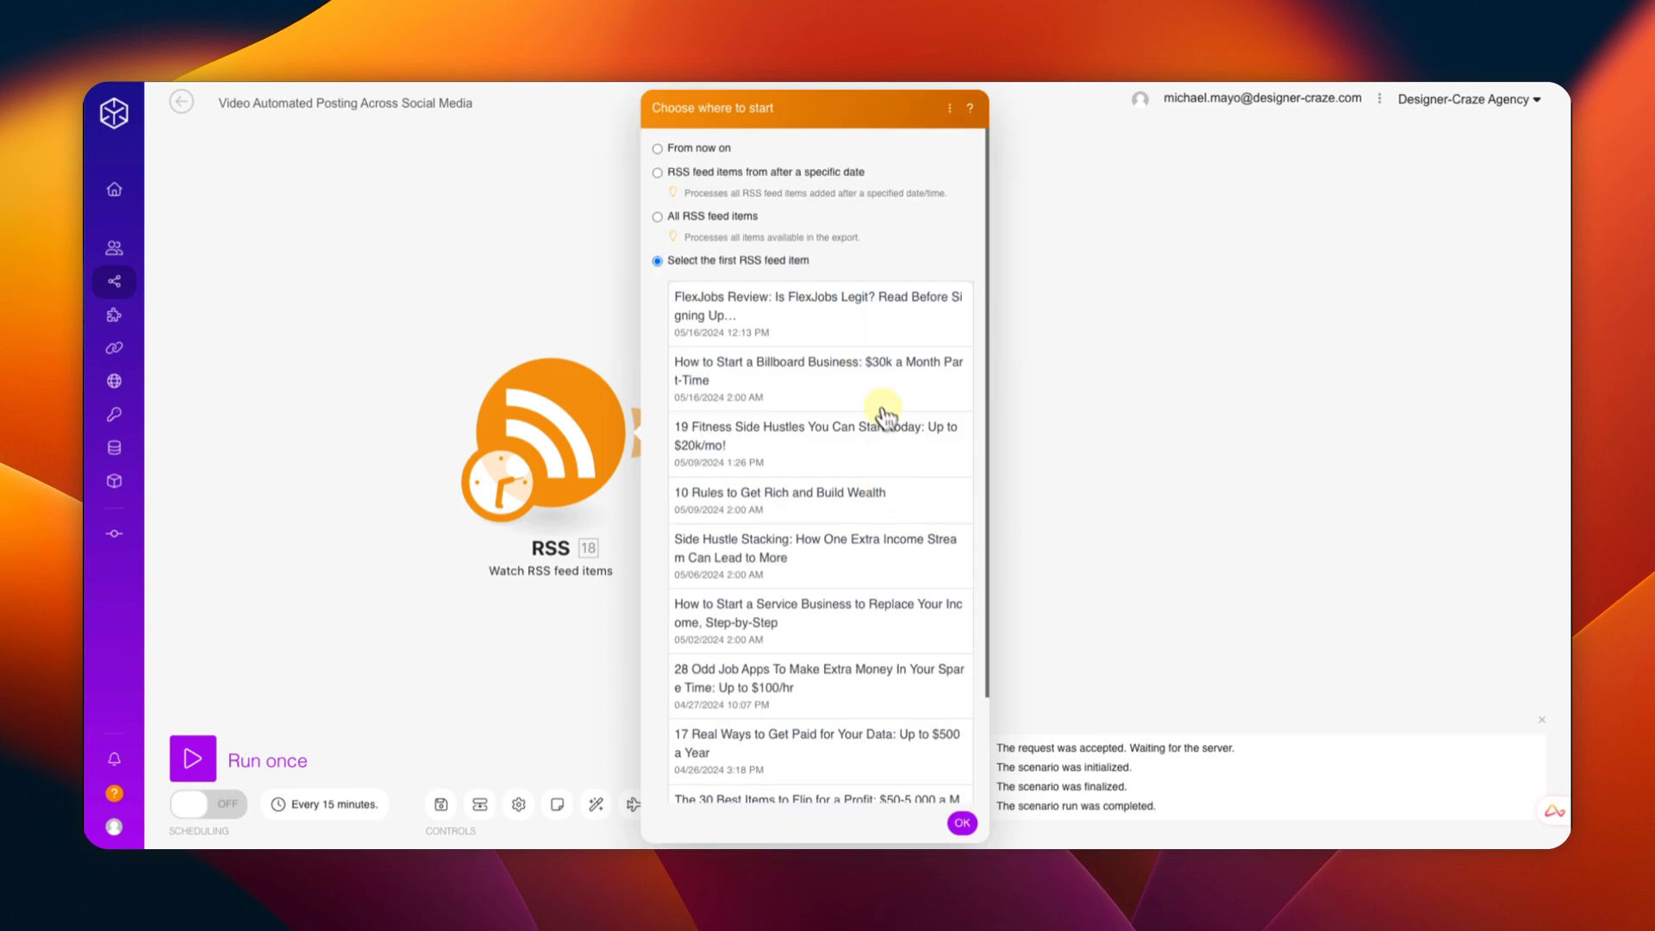
scroll(873, 318, down, 1)
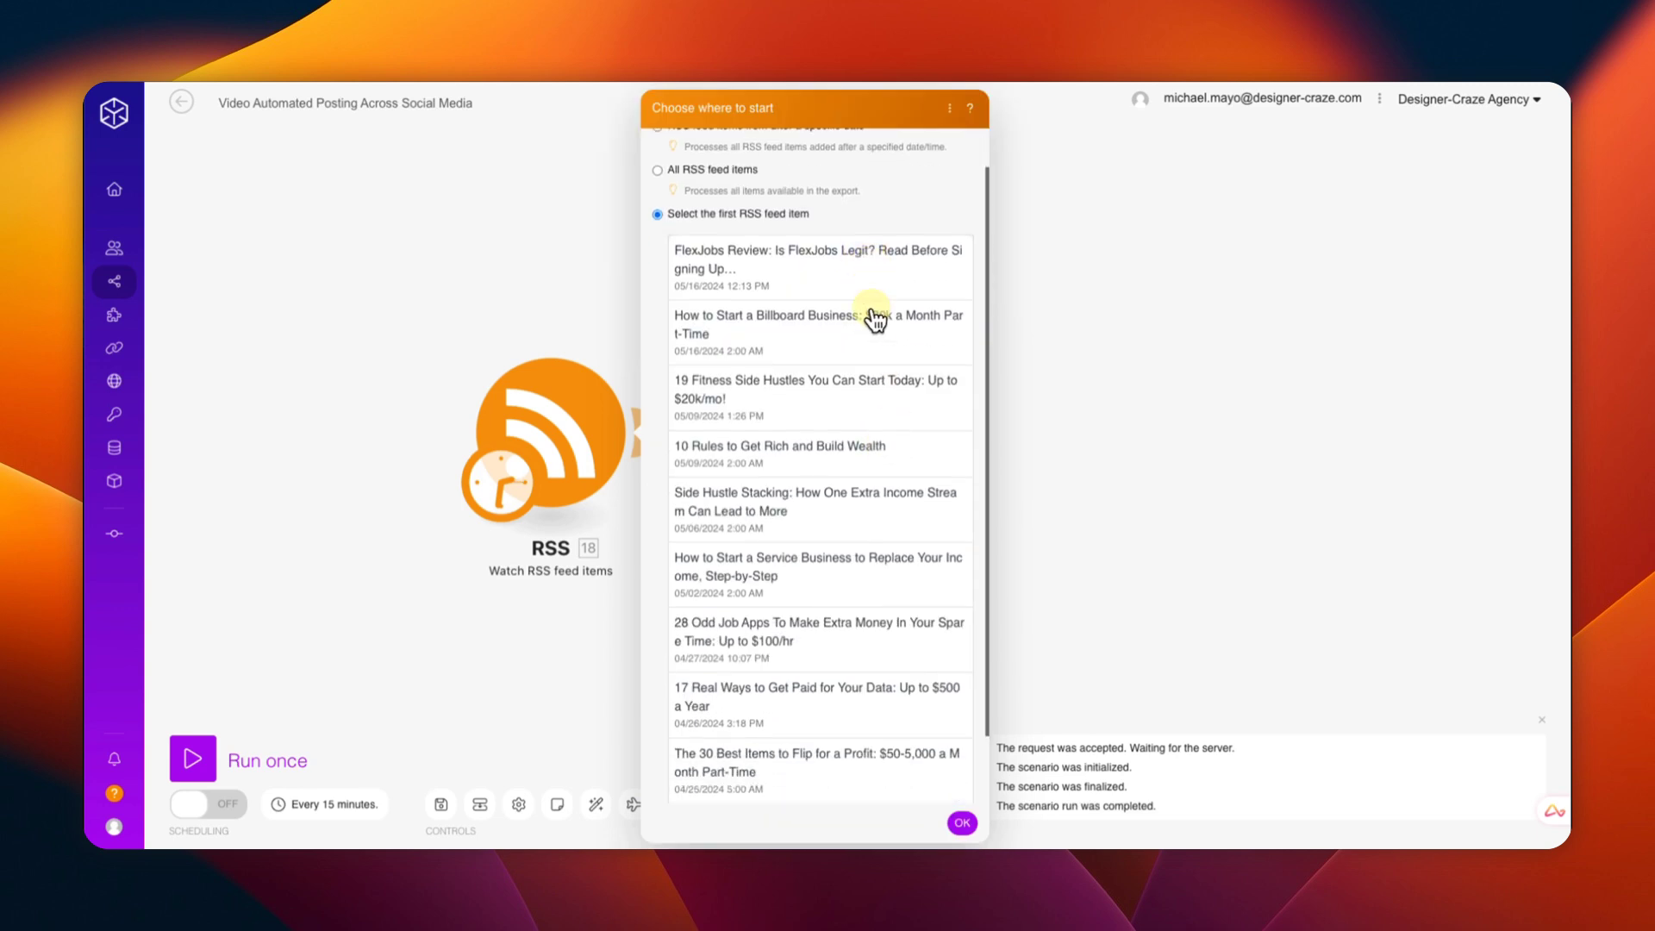
scroll(873, 317, down, 1)
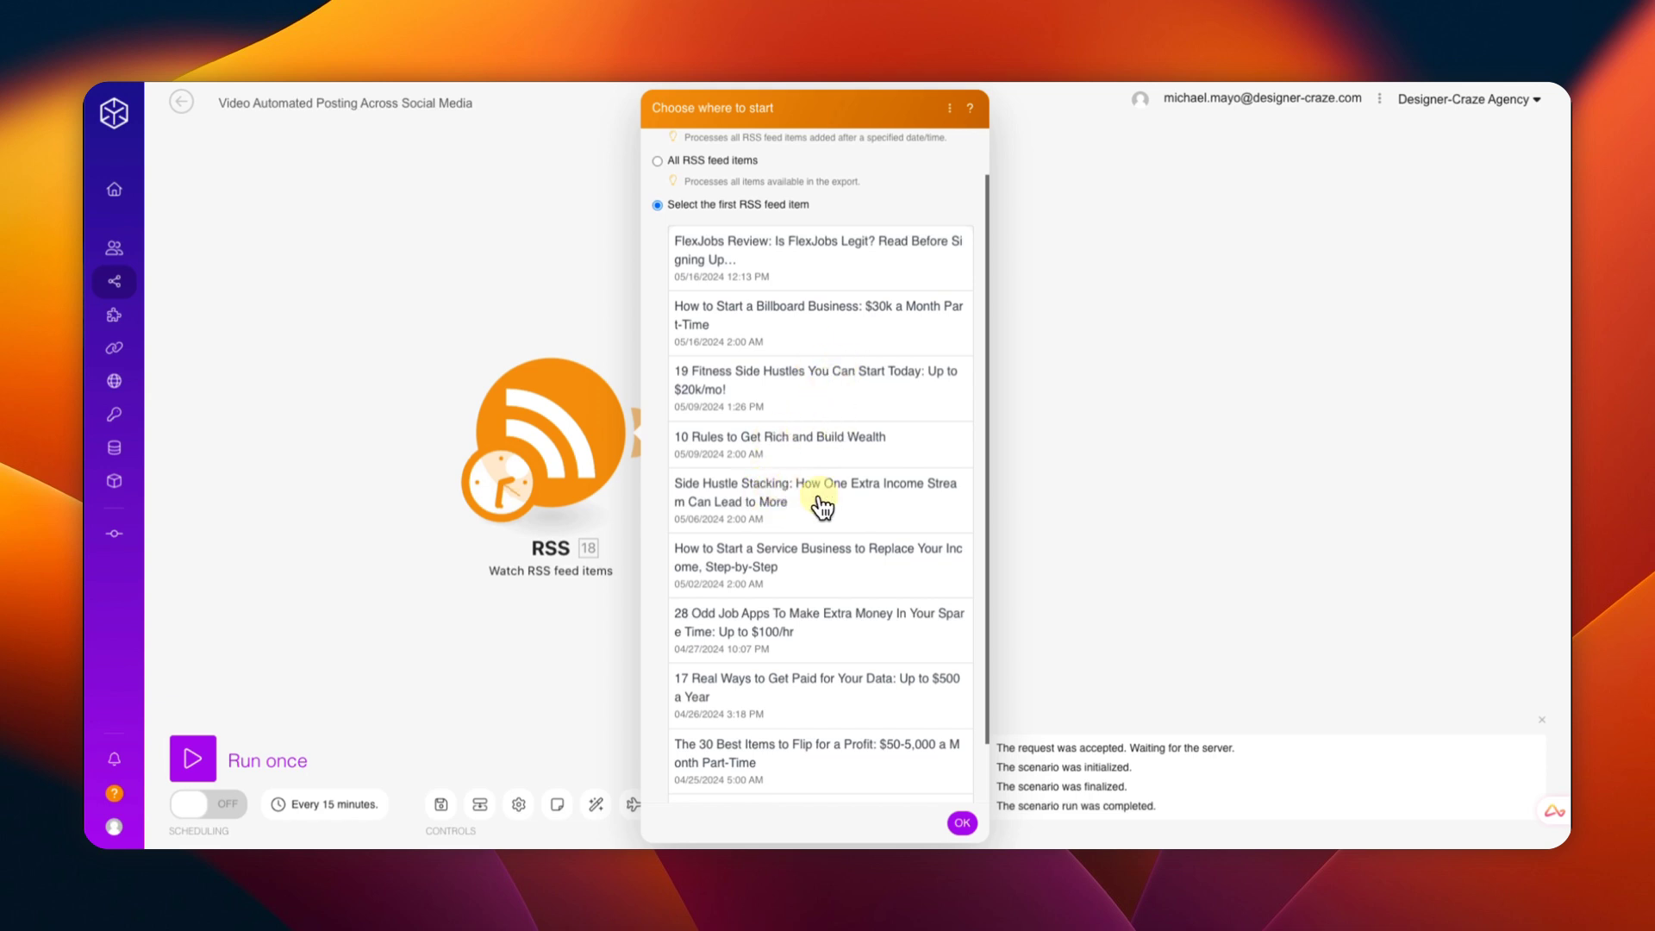
click(742, 562)
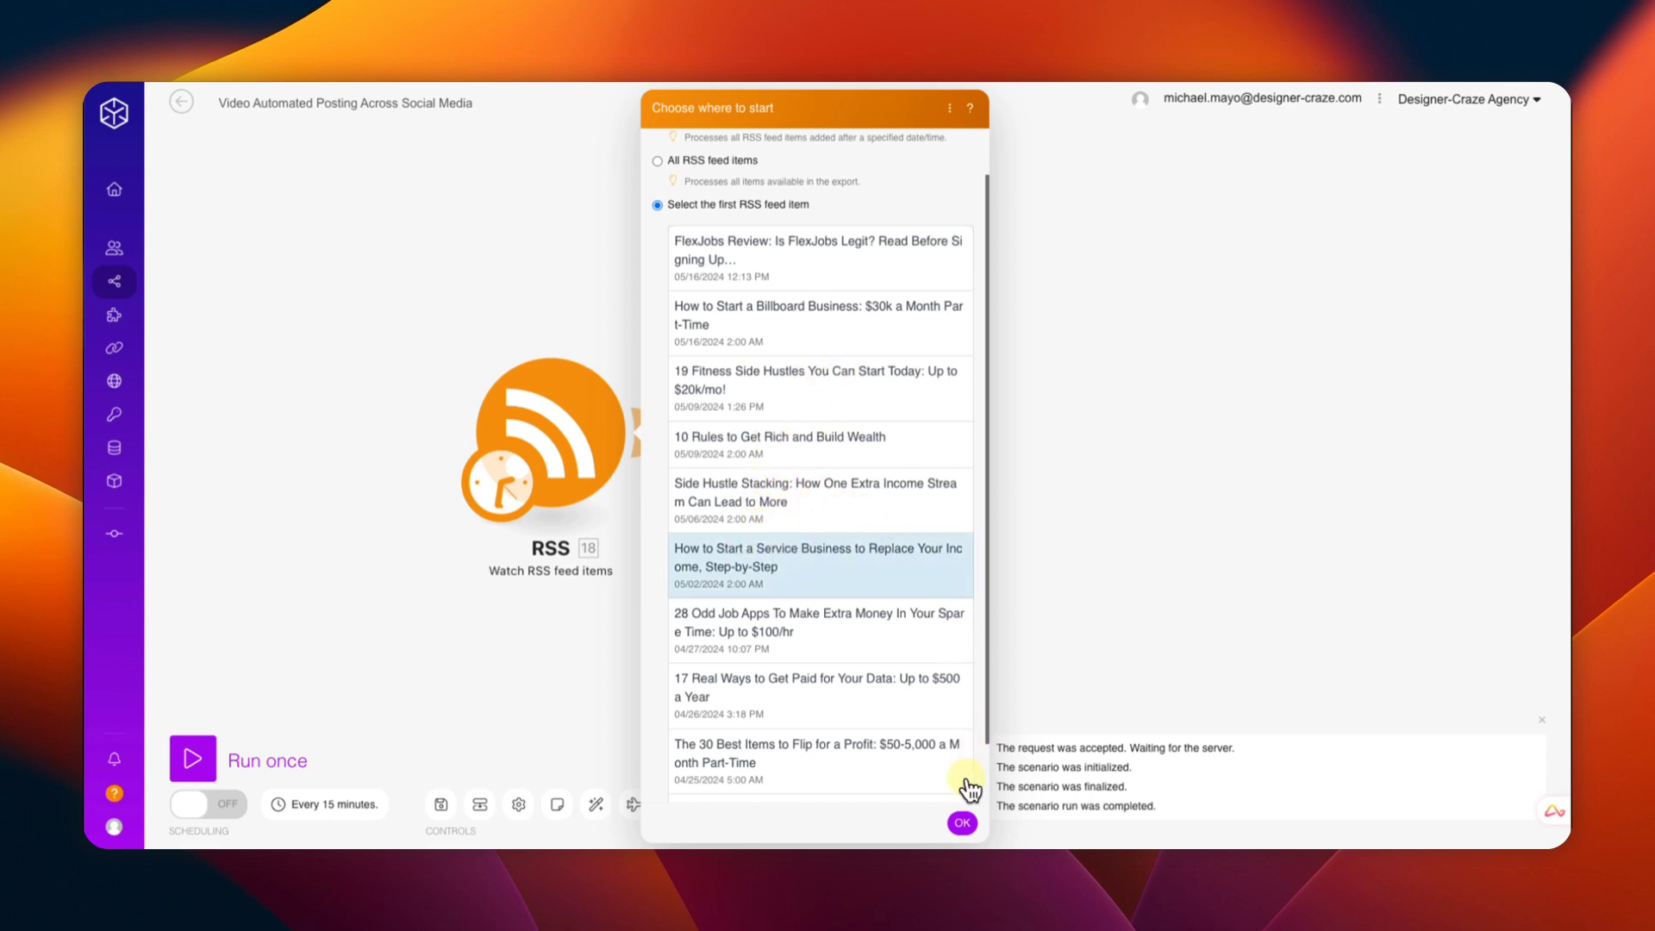
click(962, 822)
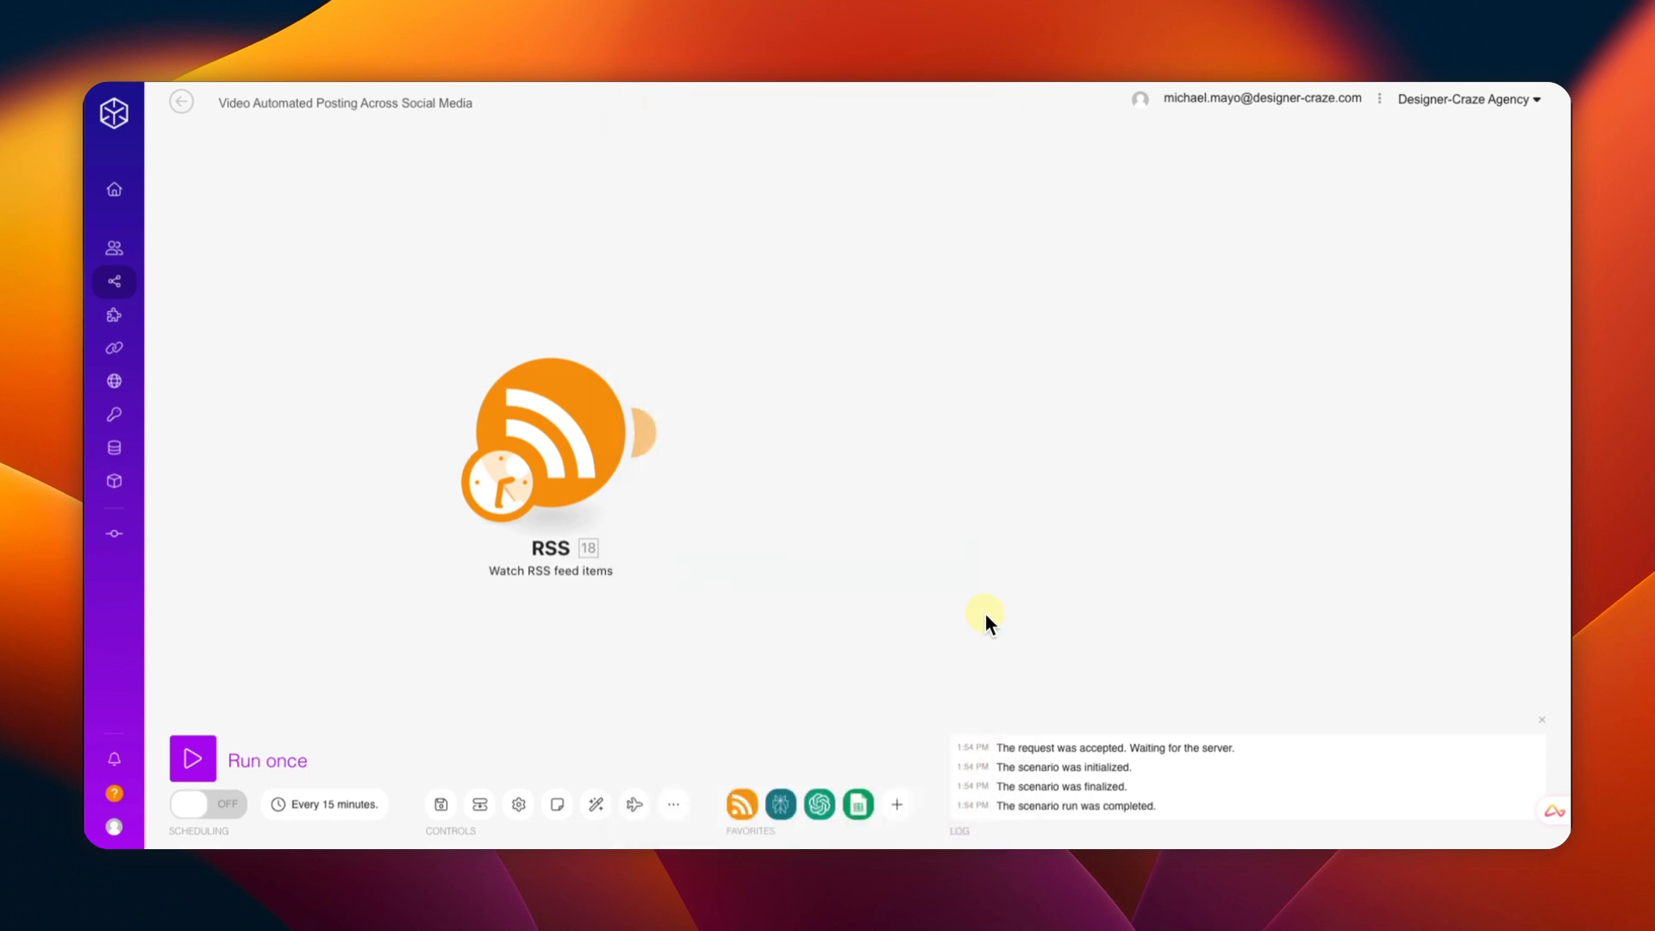
right_click(549, 442)
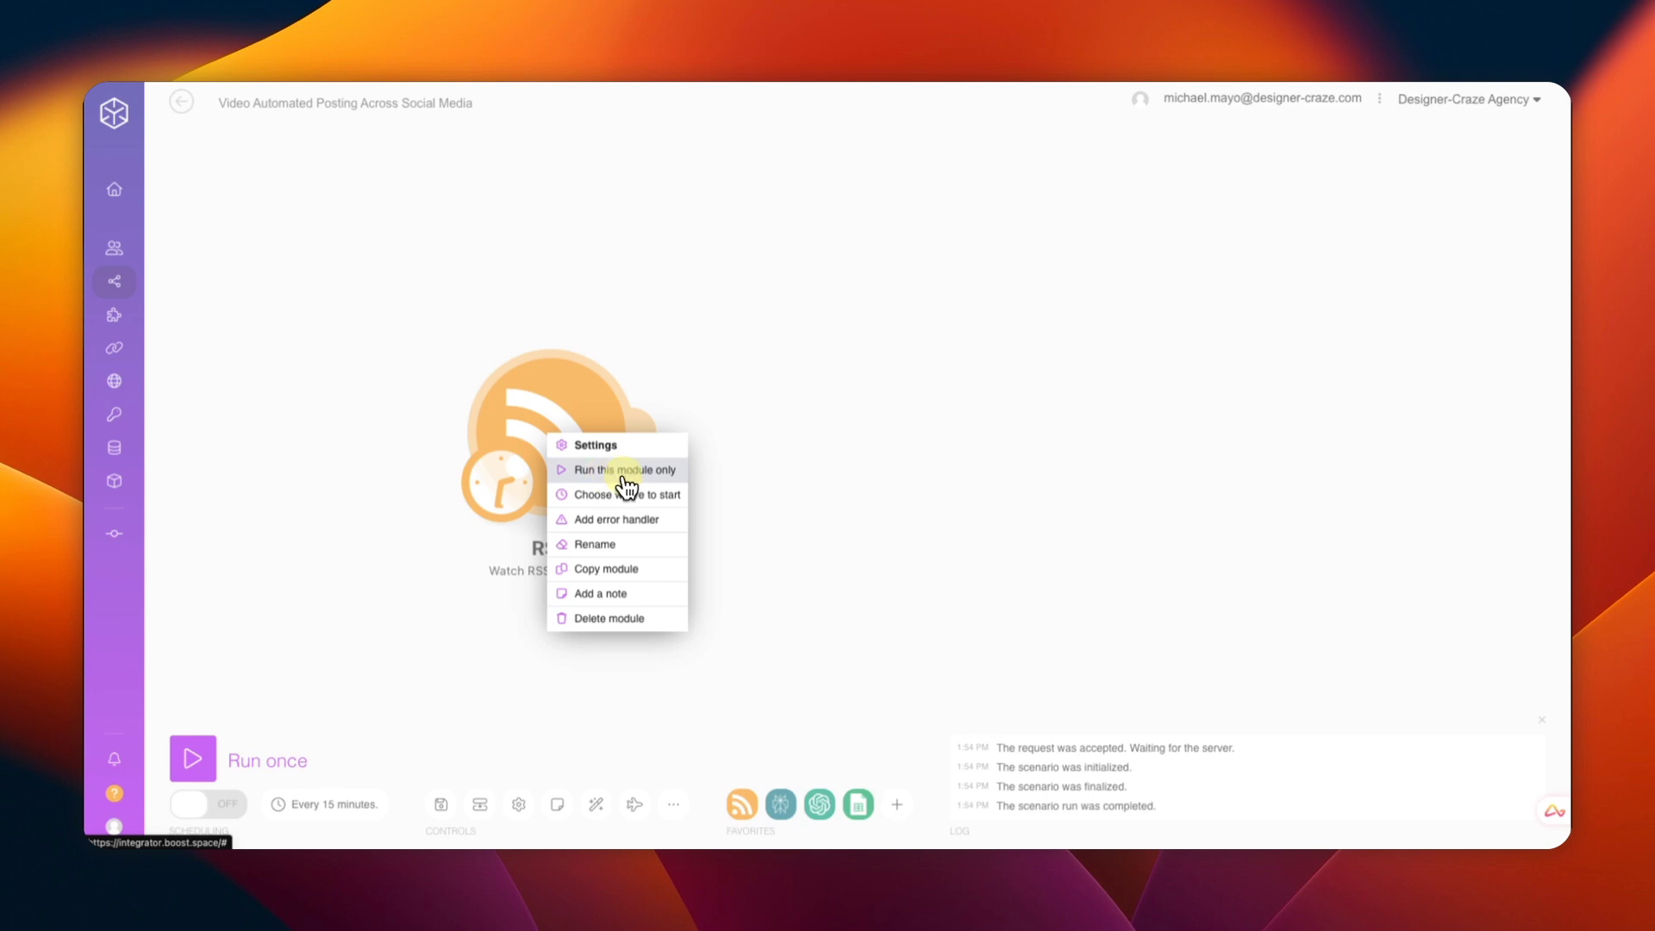
click(616, 477)
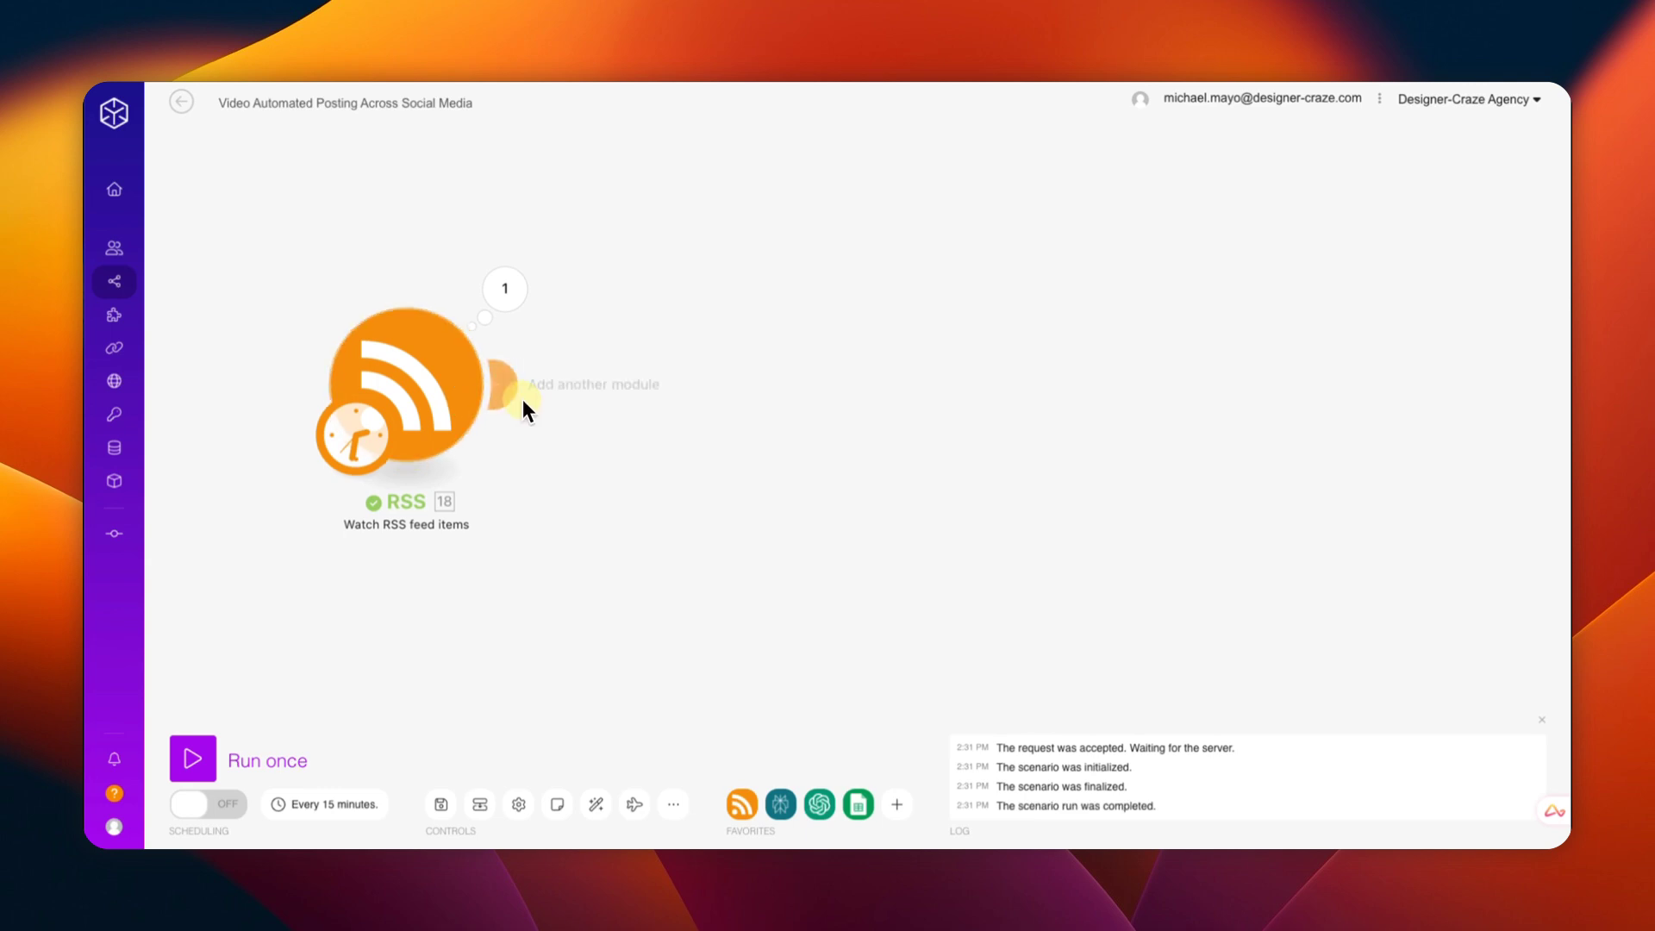
Step: Add a Perplexity AI "Create a Chat Completion (Prompt)" module after RSS, using the model llama-3-sonar-small-32k-online
click(512, 389)
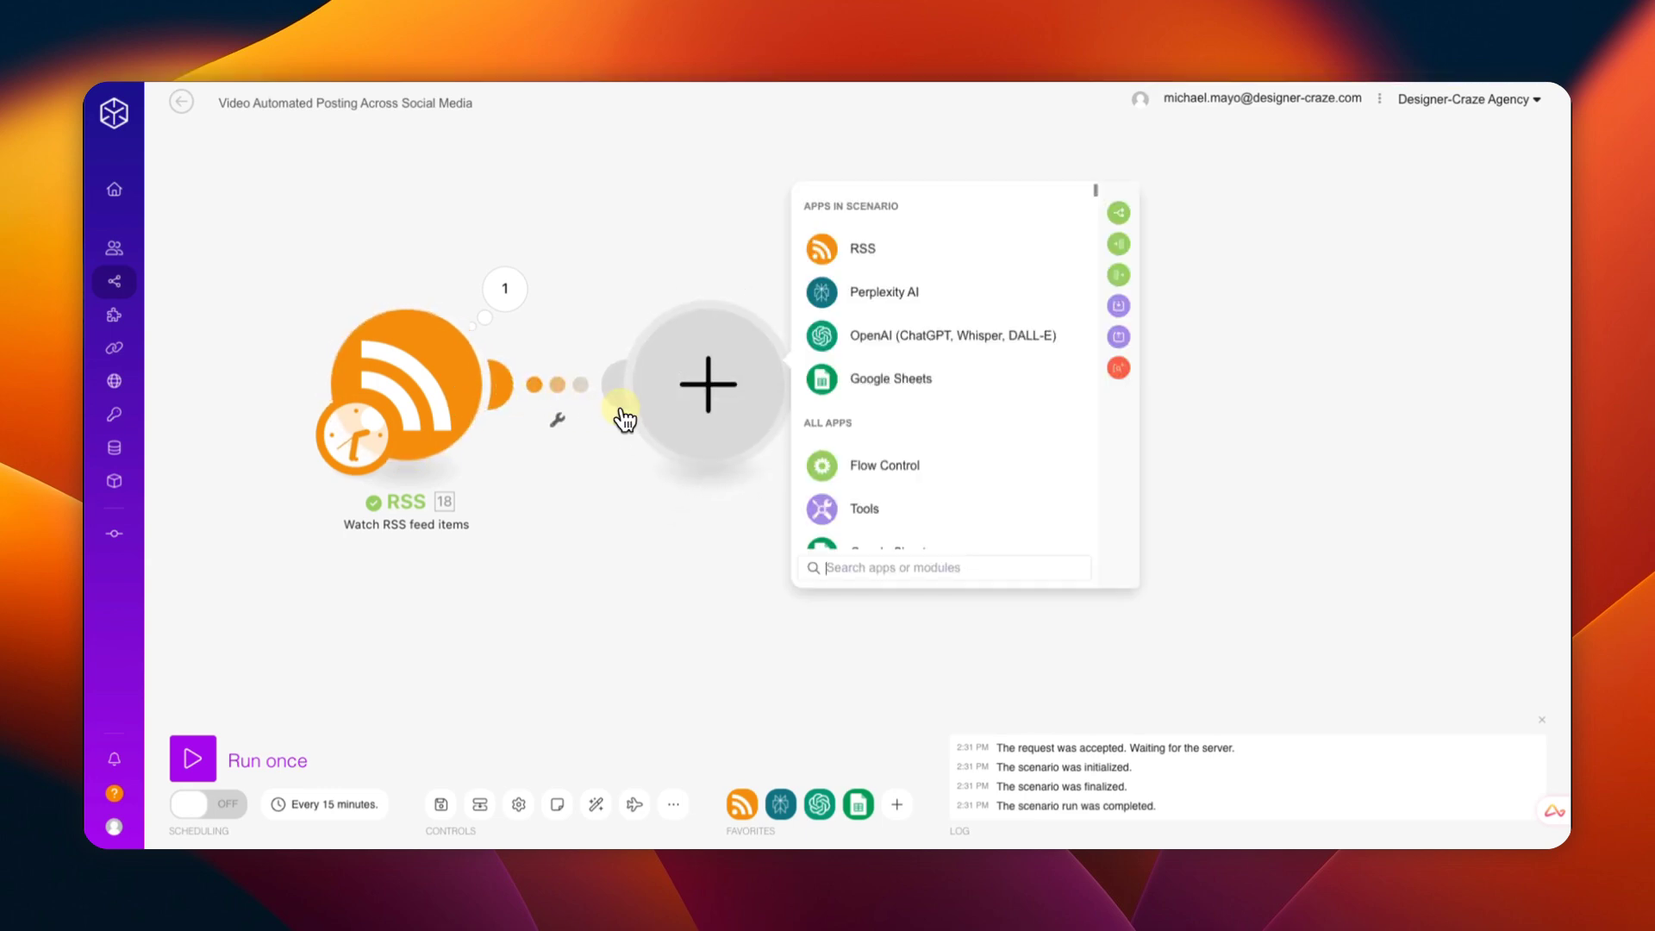
click(853, 293)
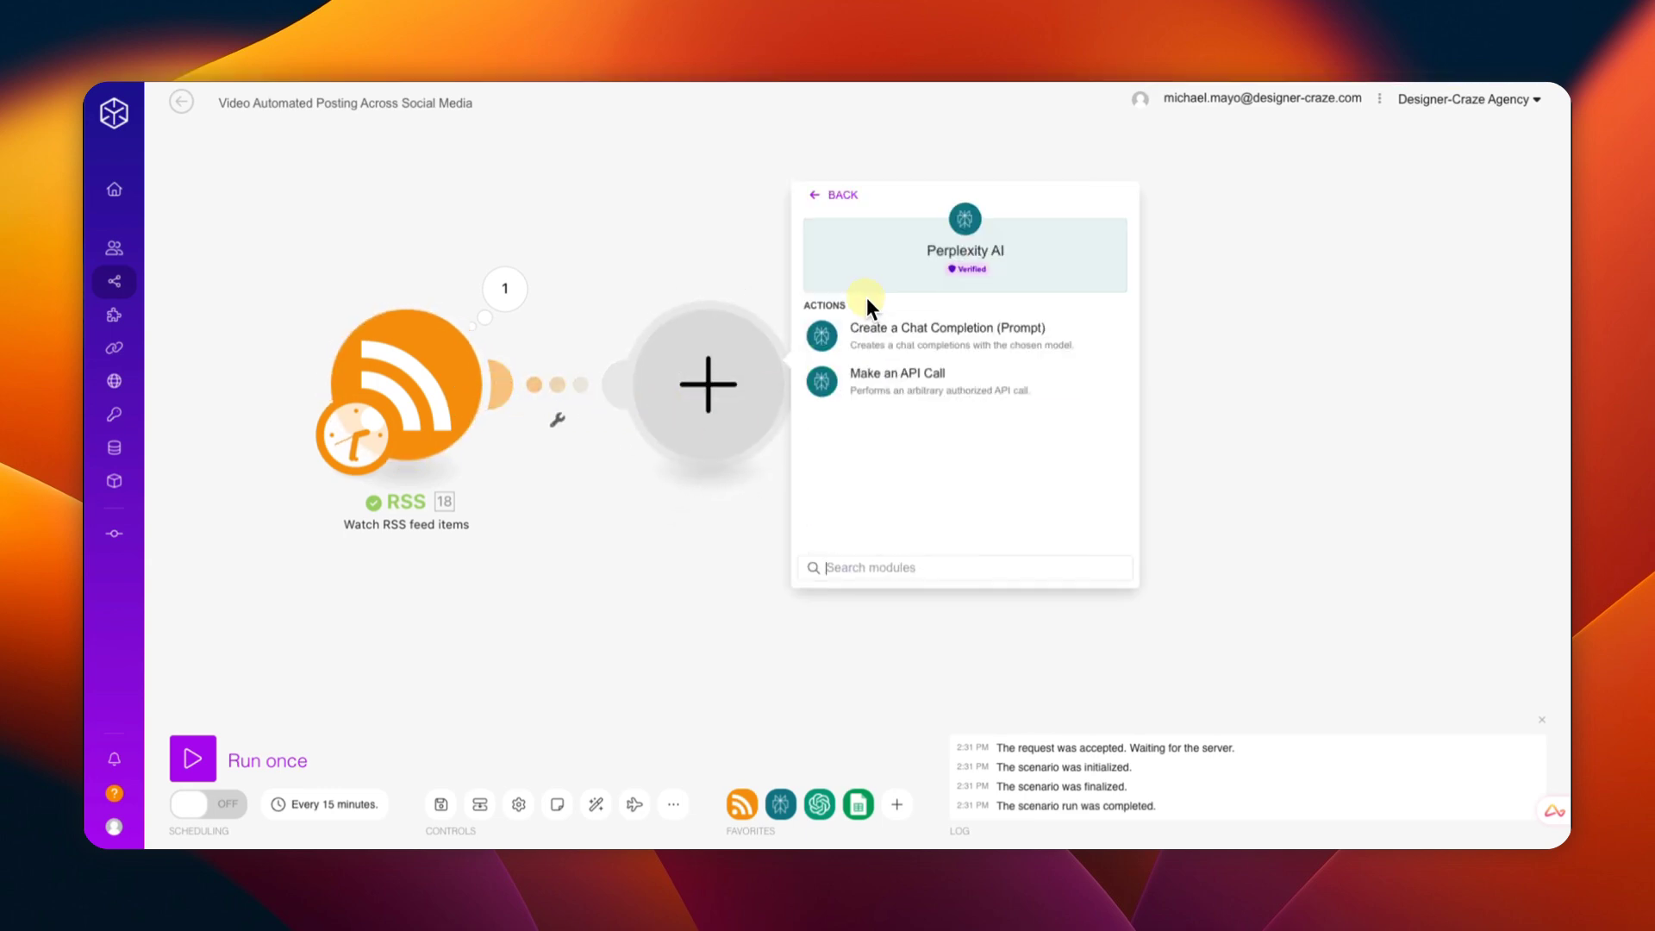
click(895, 343)
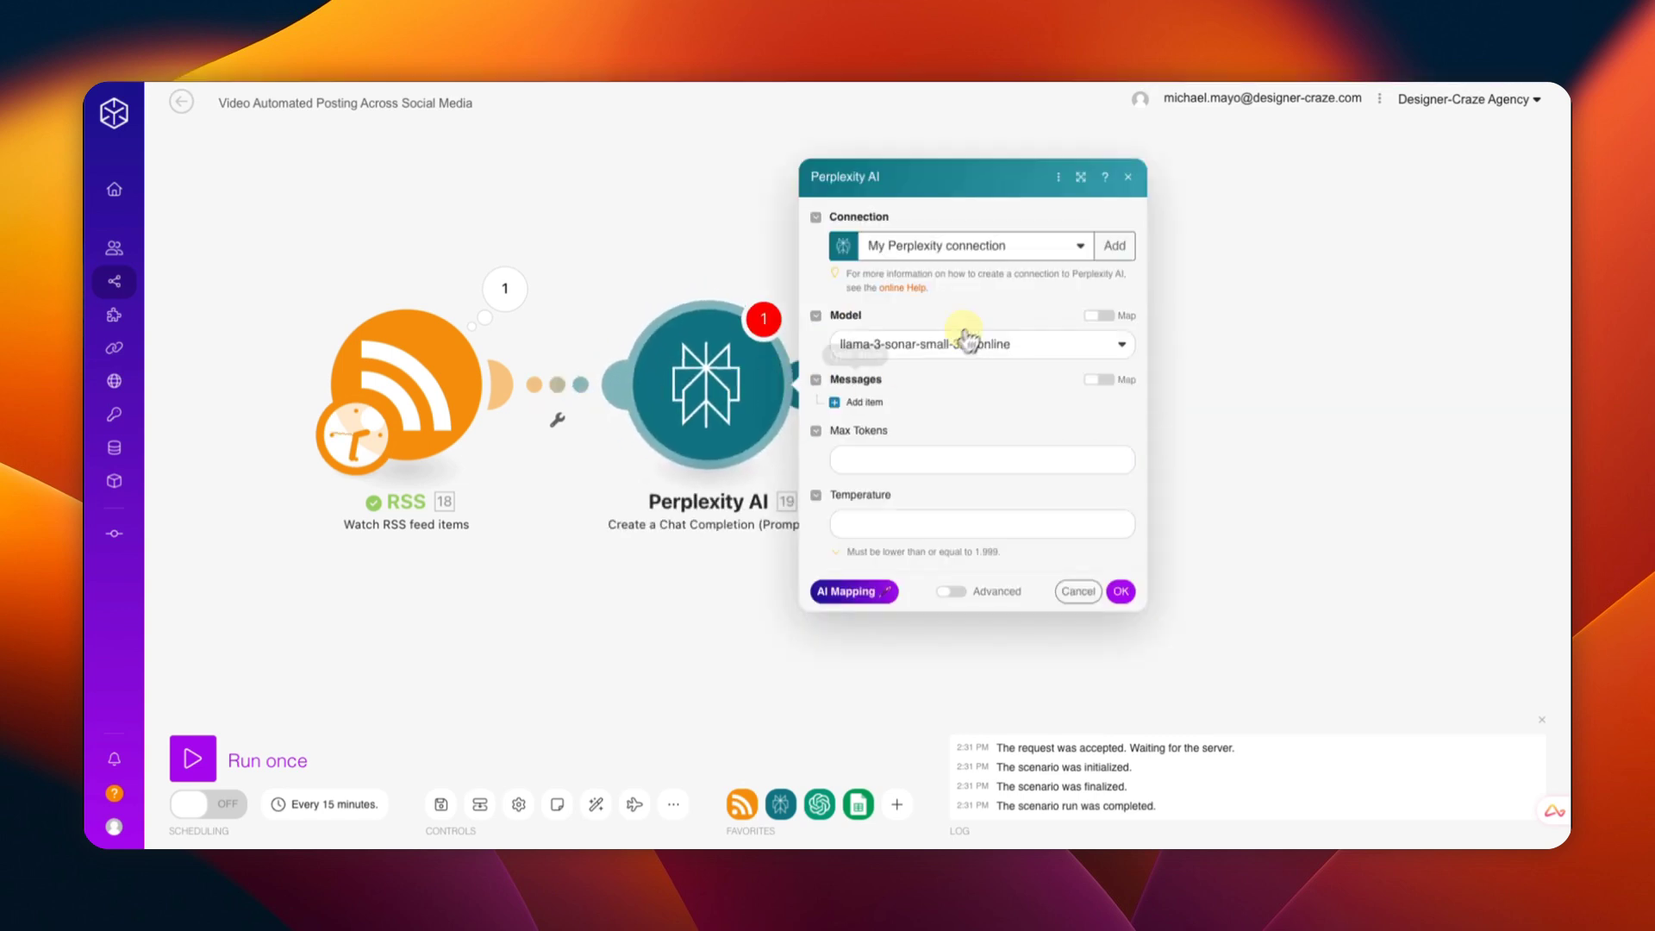
click(1115, 249)
click(1116, 250)
click(1009, 353)
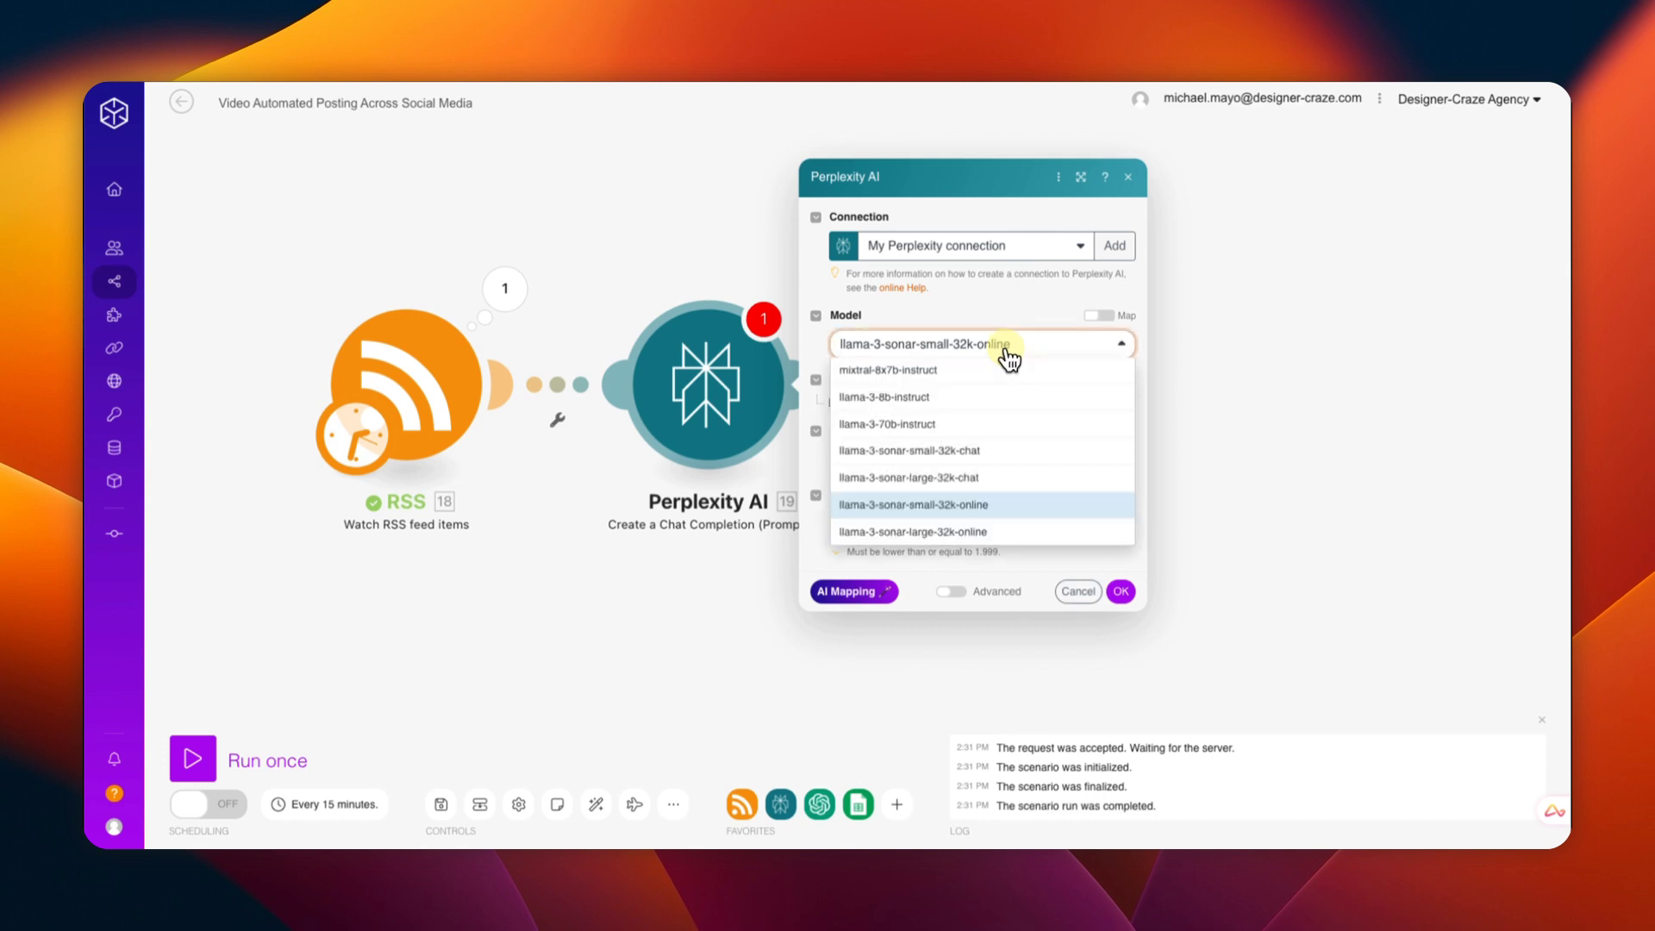
click(987, 507)
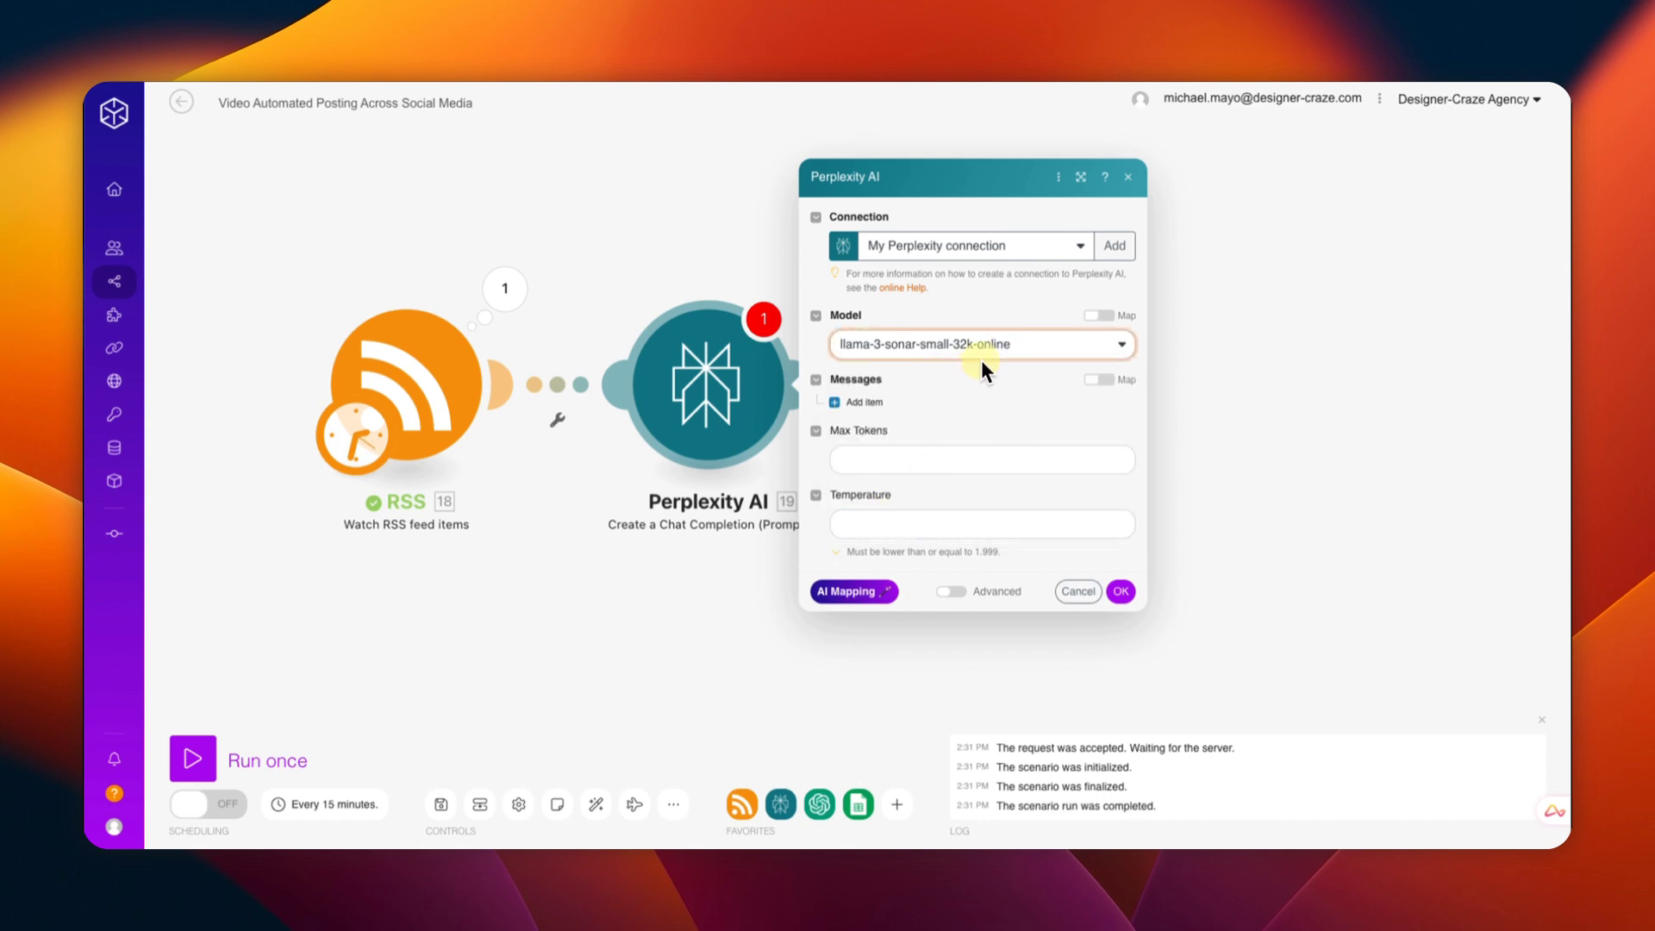
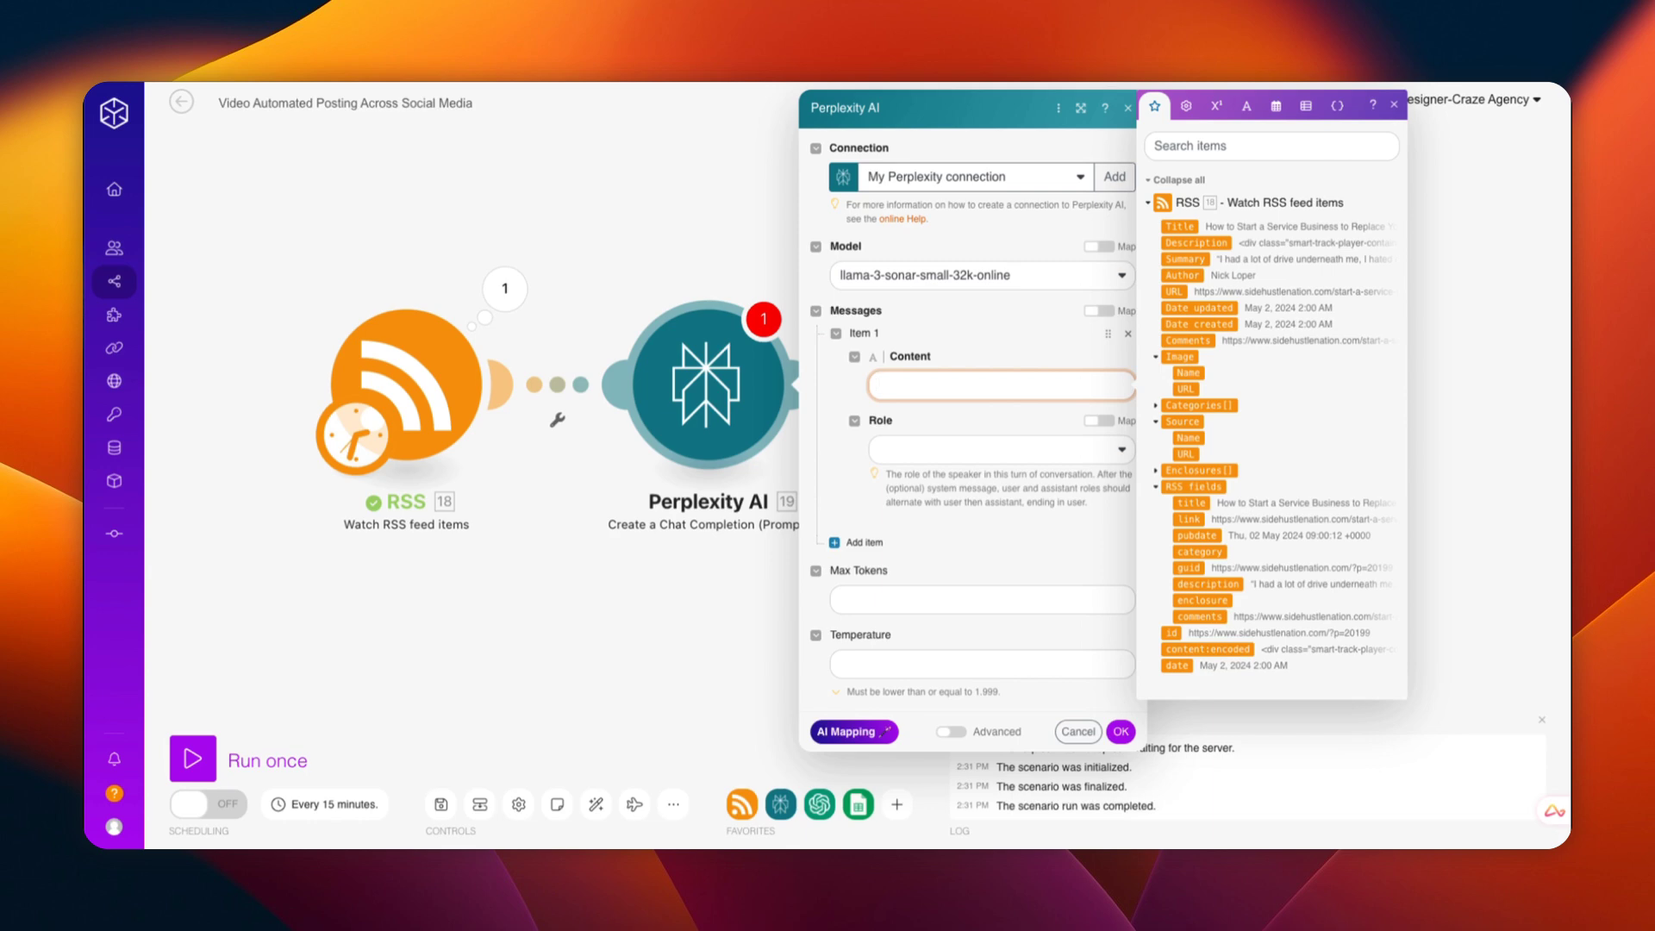
Step: Fill in the first Perplexity message with "You are a helpful social media manager" and give it the System role
key(Escape)
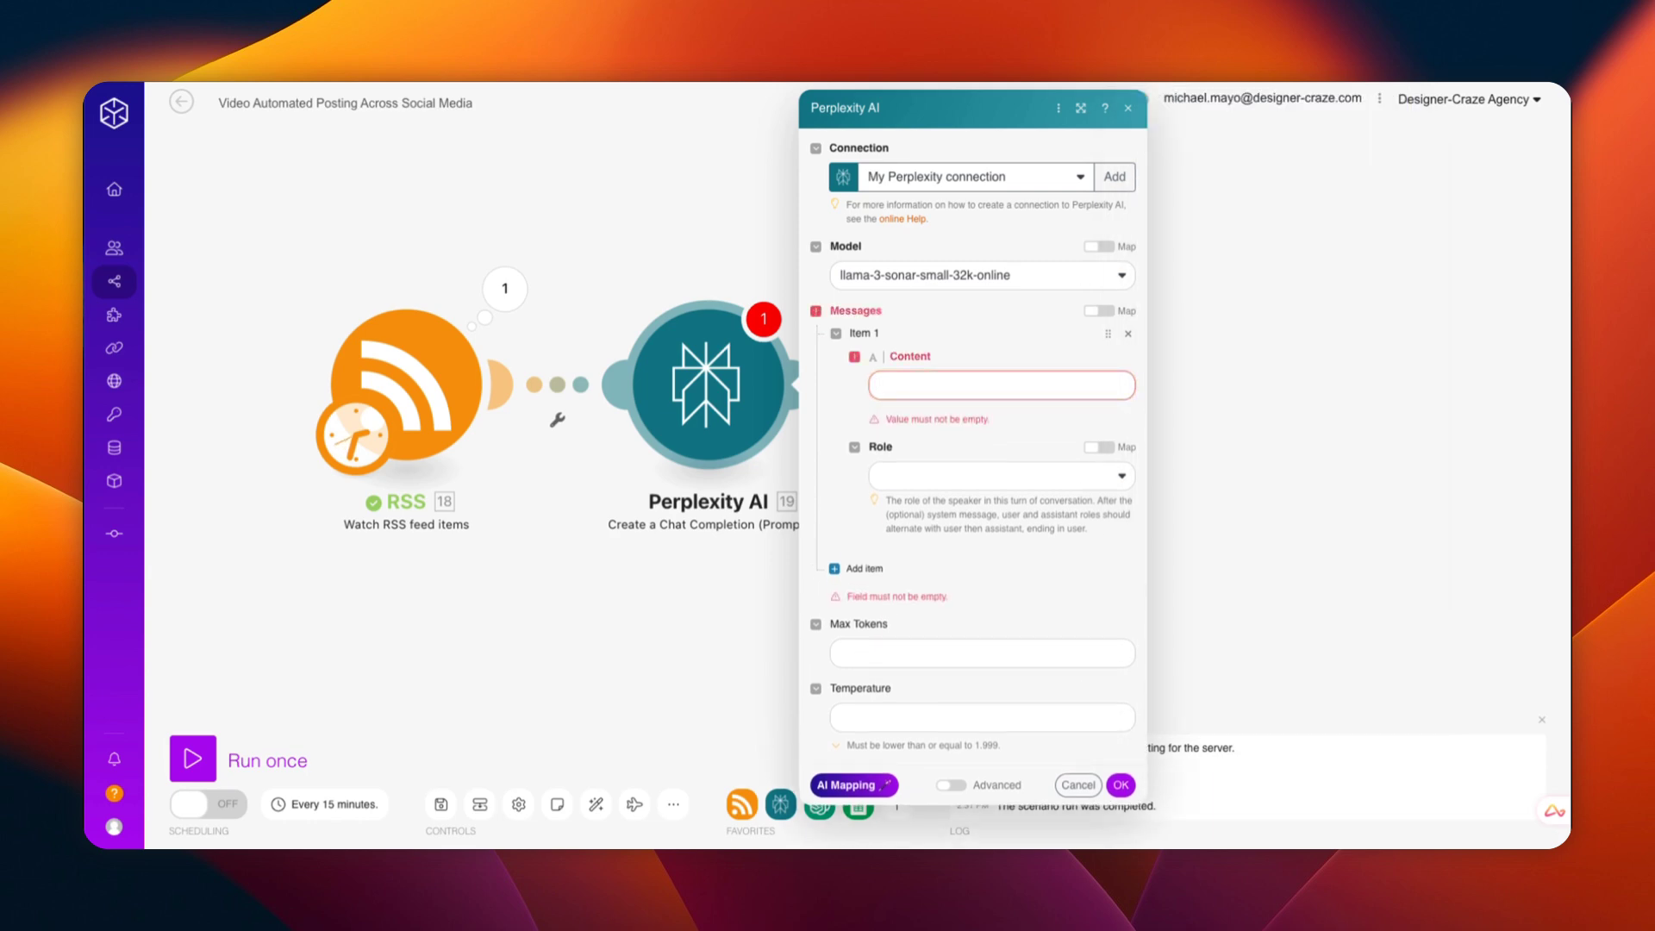
click(898, 397)
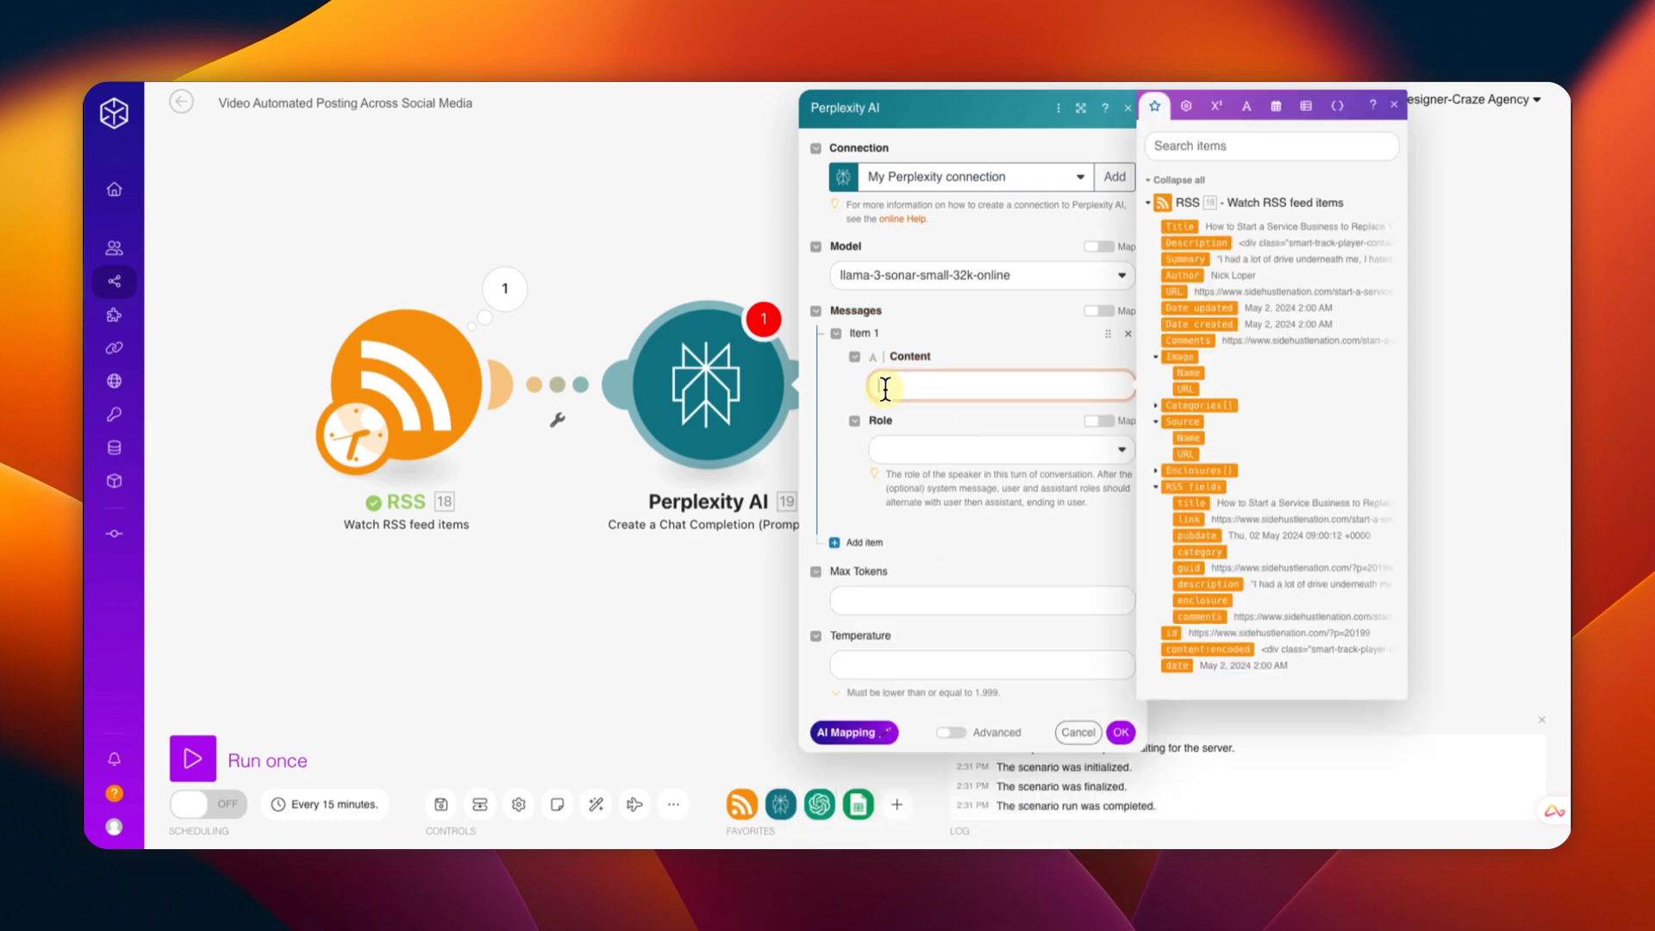
text(You are a helpful social media manager)
click(949, 452)
click(914, 520)
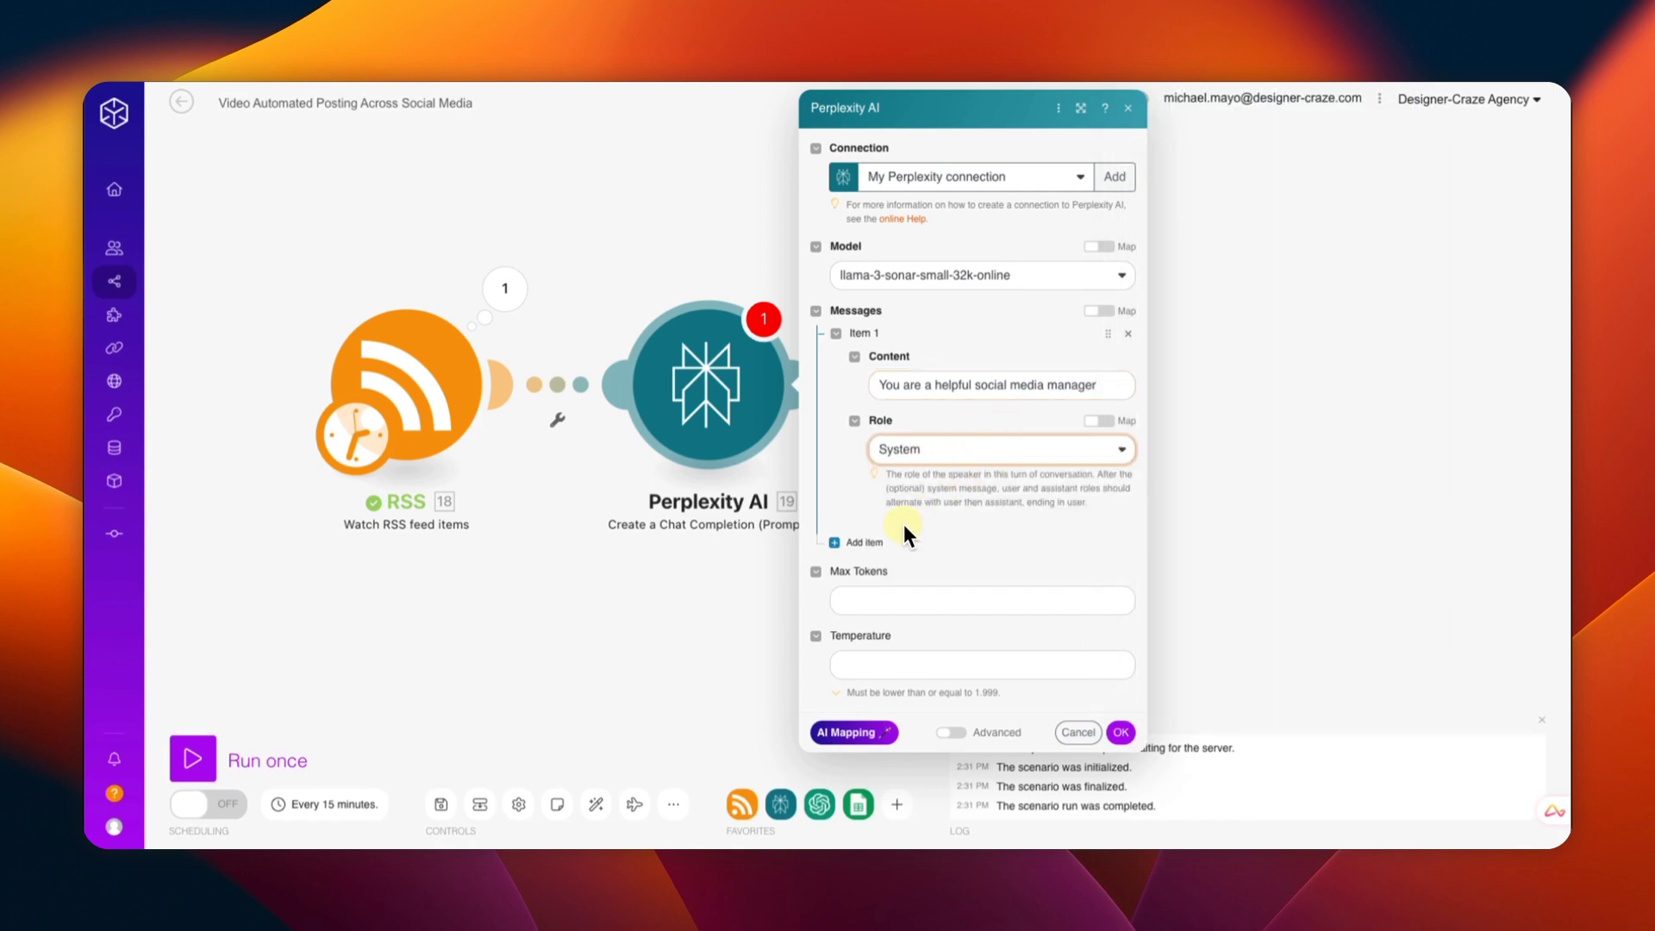
Step: Add a second message with the content "I want you to summarize this article" and the User role
click(836, 545)
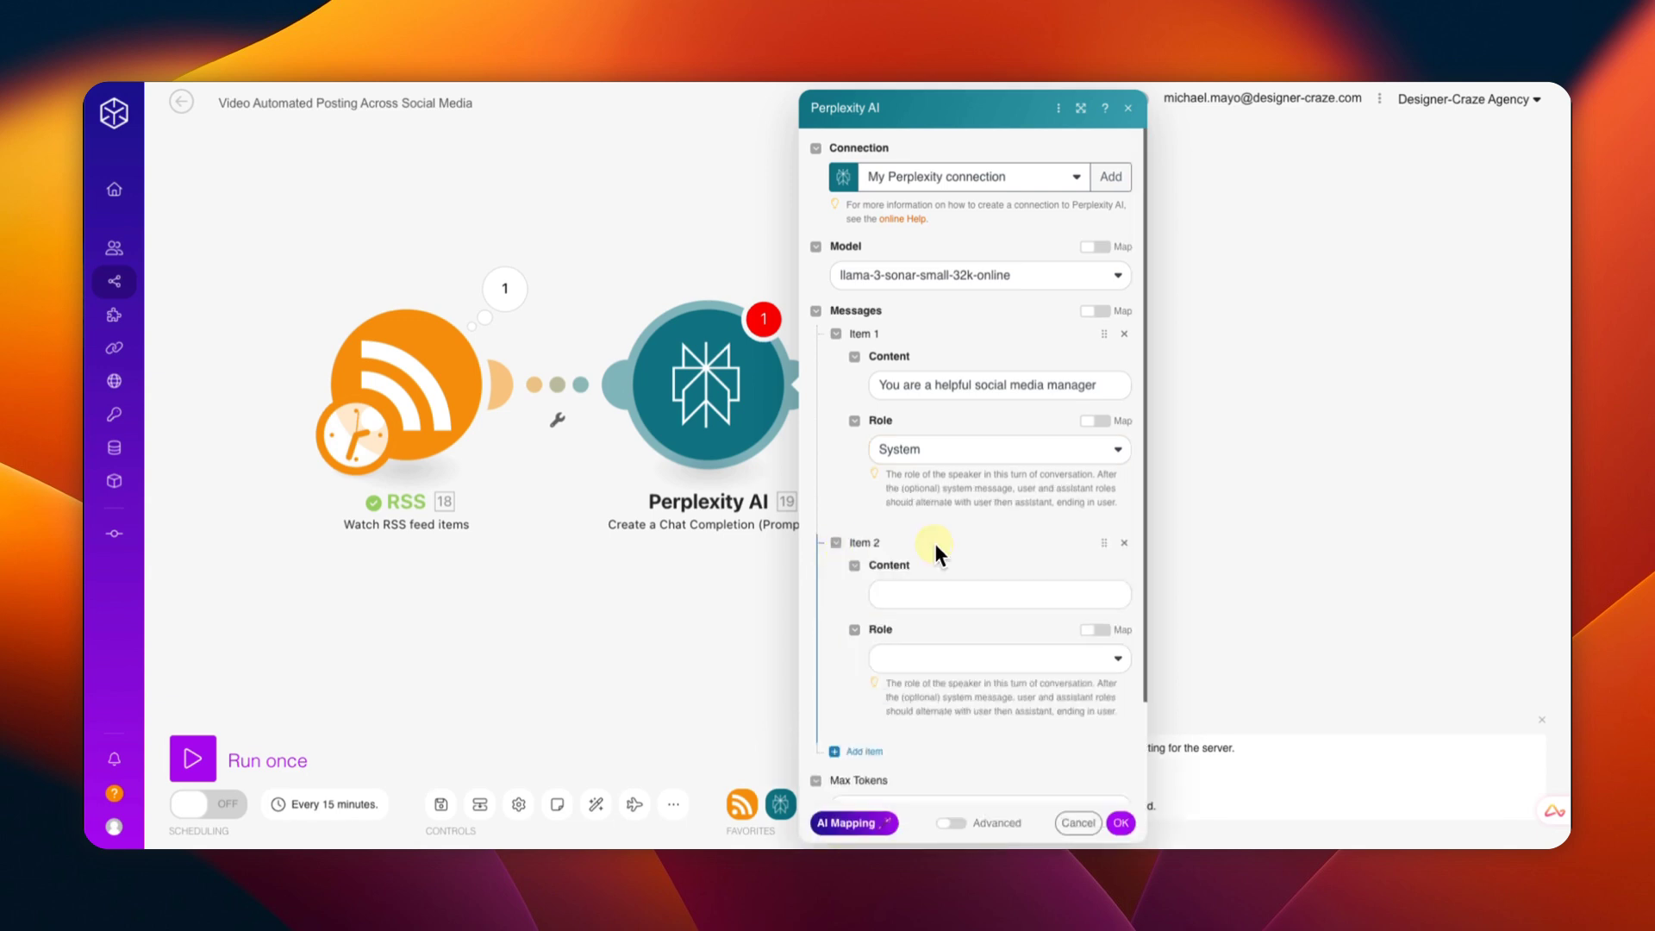
click(920, 591)
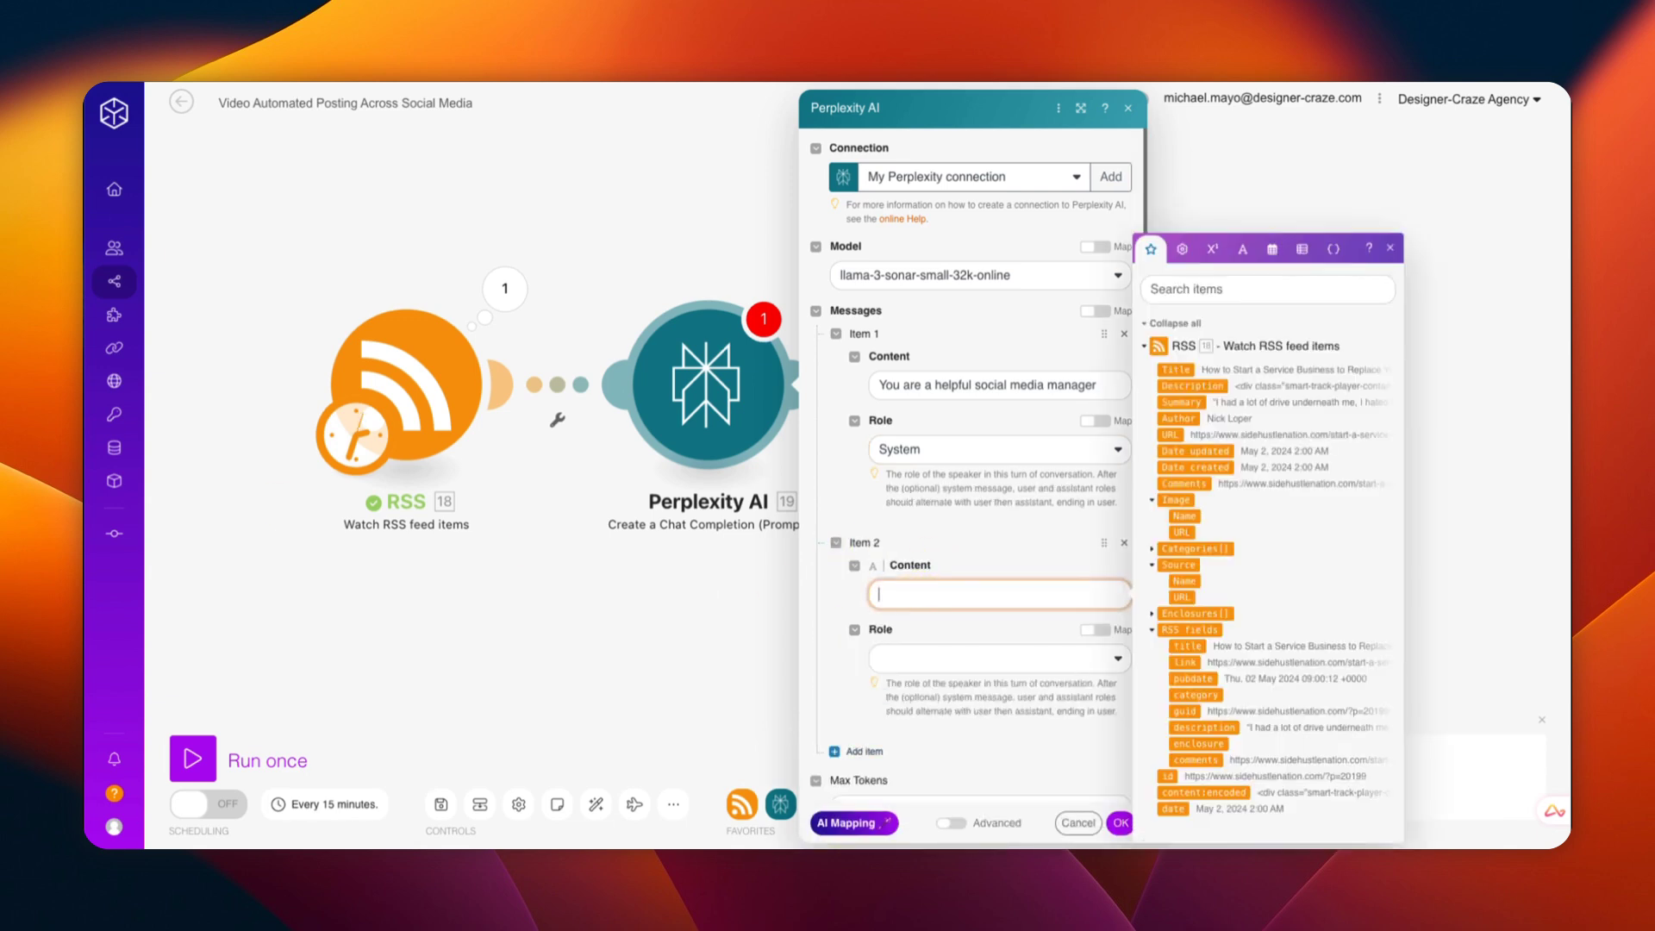
key(Escape)
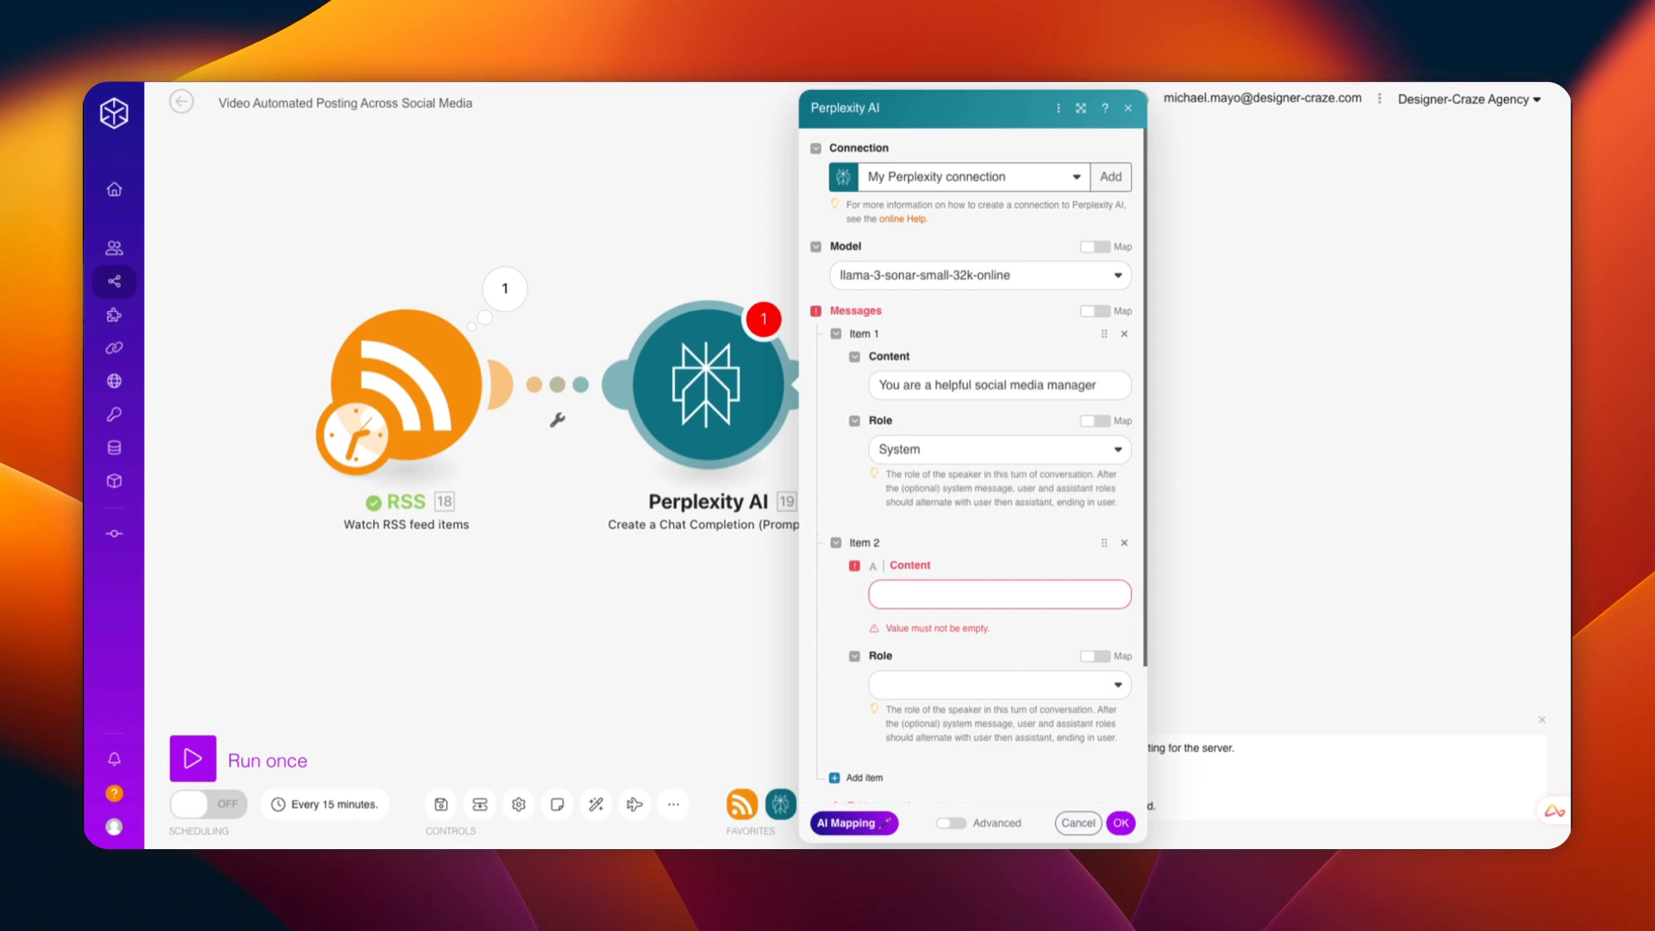
click(895, 593)
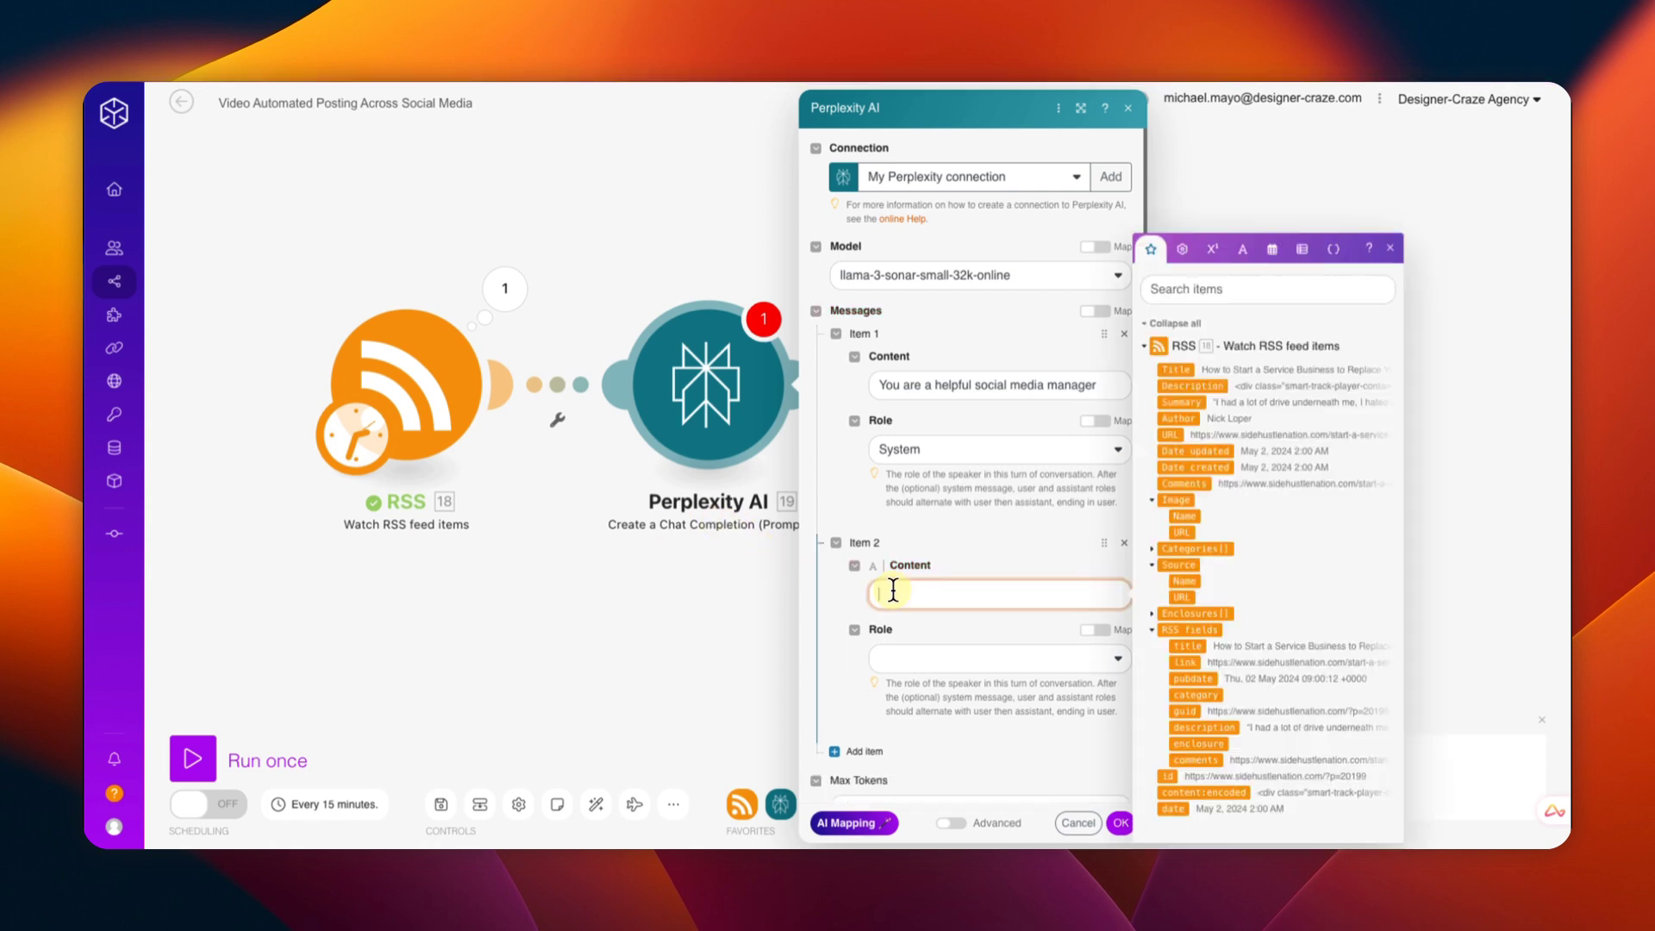
text(I want you to summarize this article)
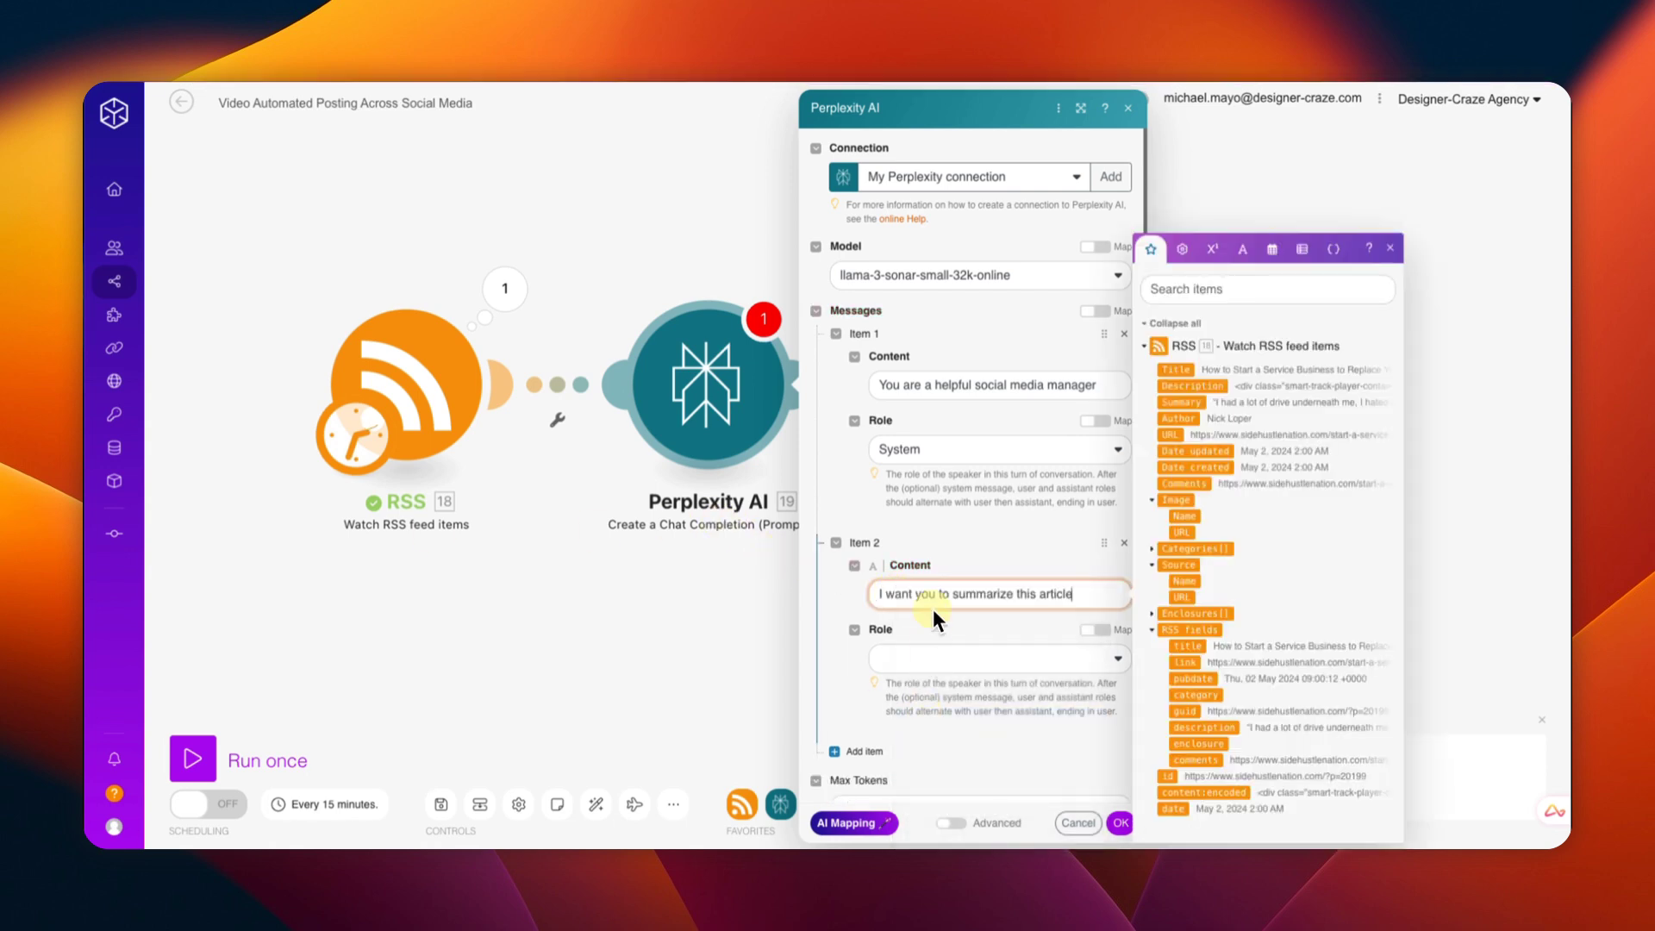
click(906, 662)
click(905, 659)
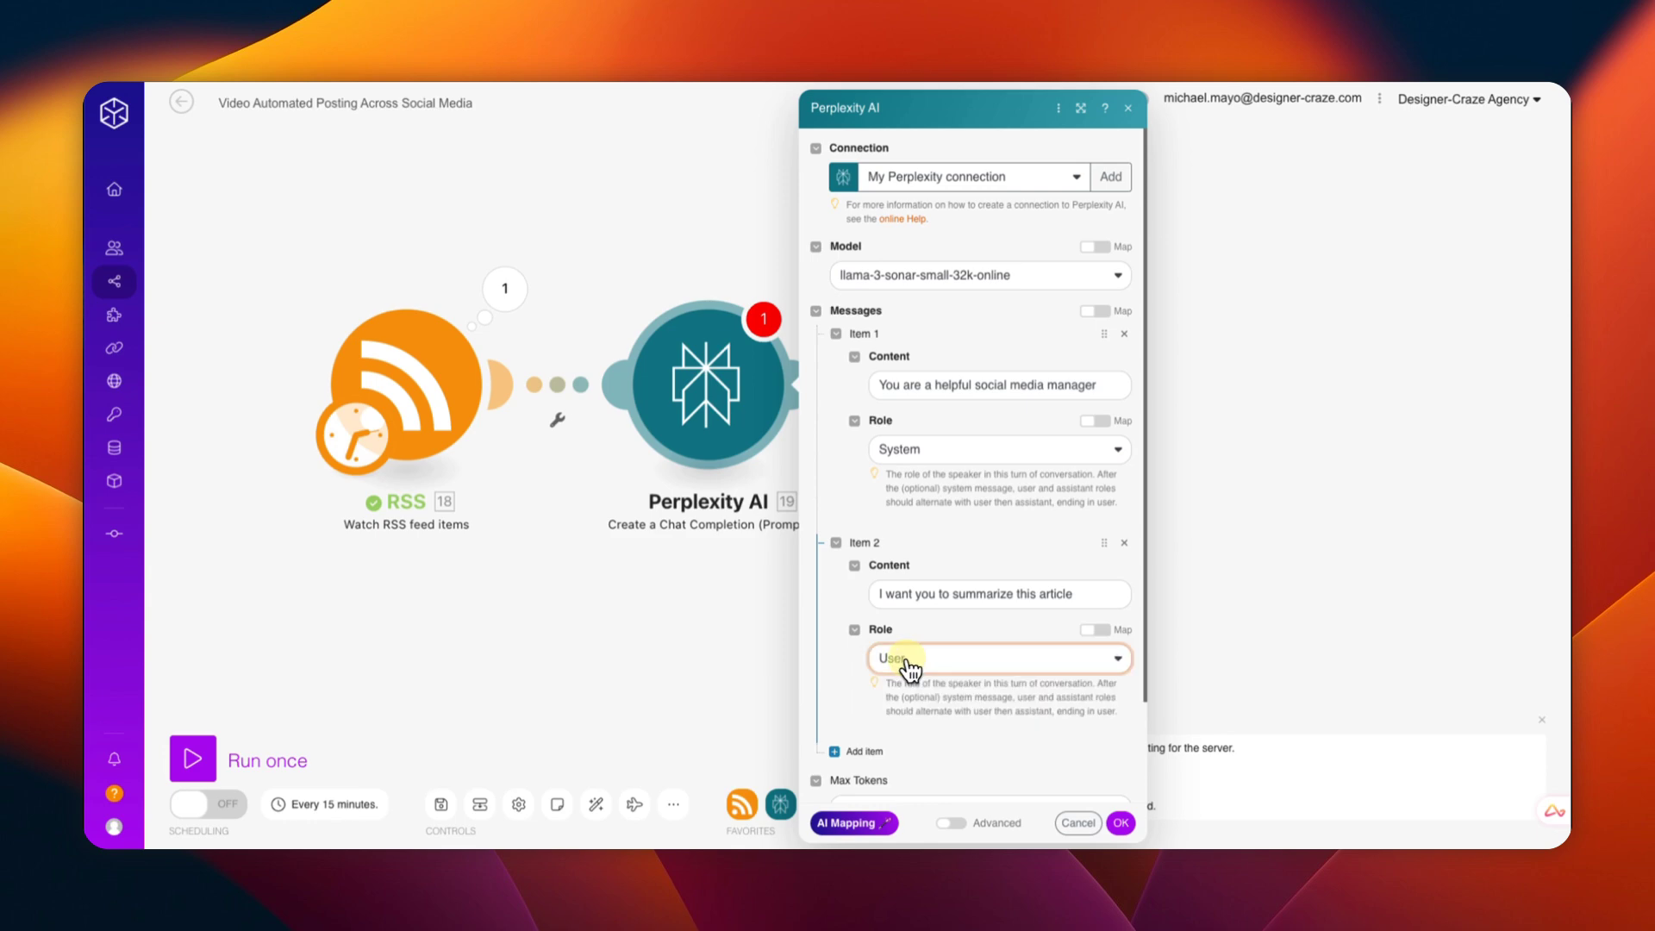
click(907, 664)
click(910, 665)
Step: Insert the RSS Title, Description and URL fields on a new line of the second message's content
click(1105, 595)
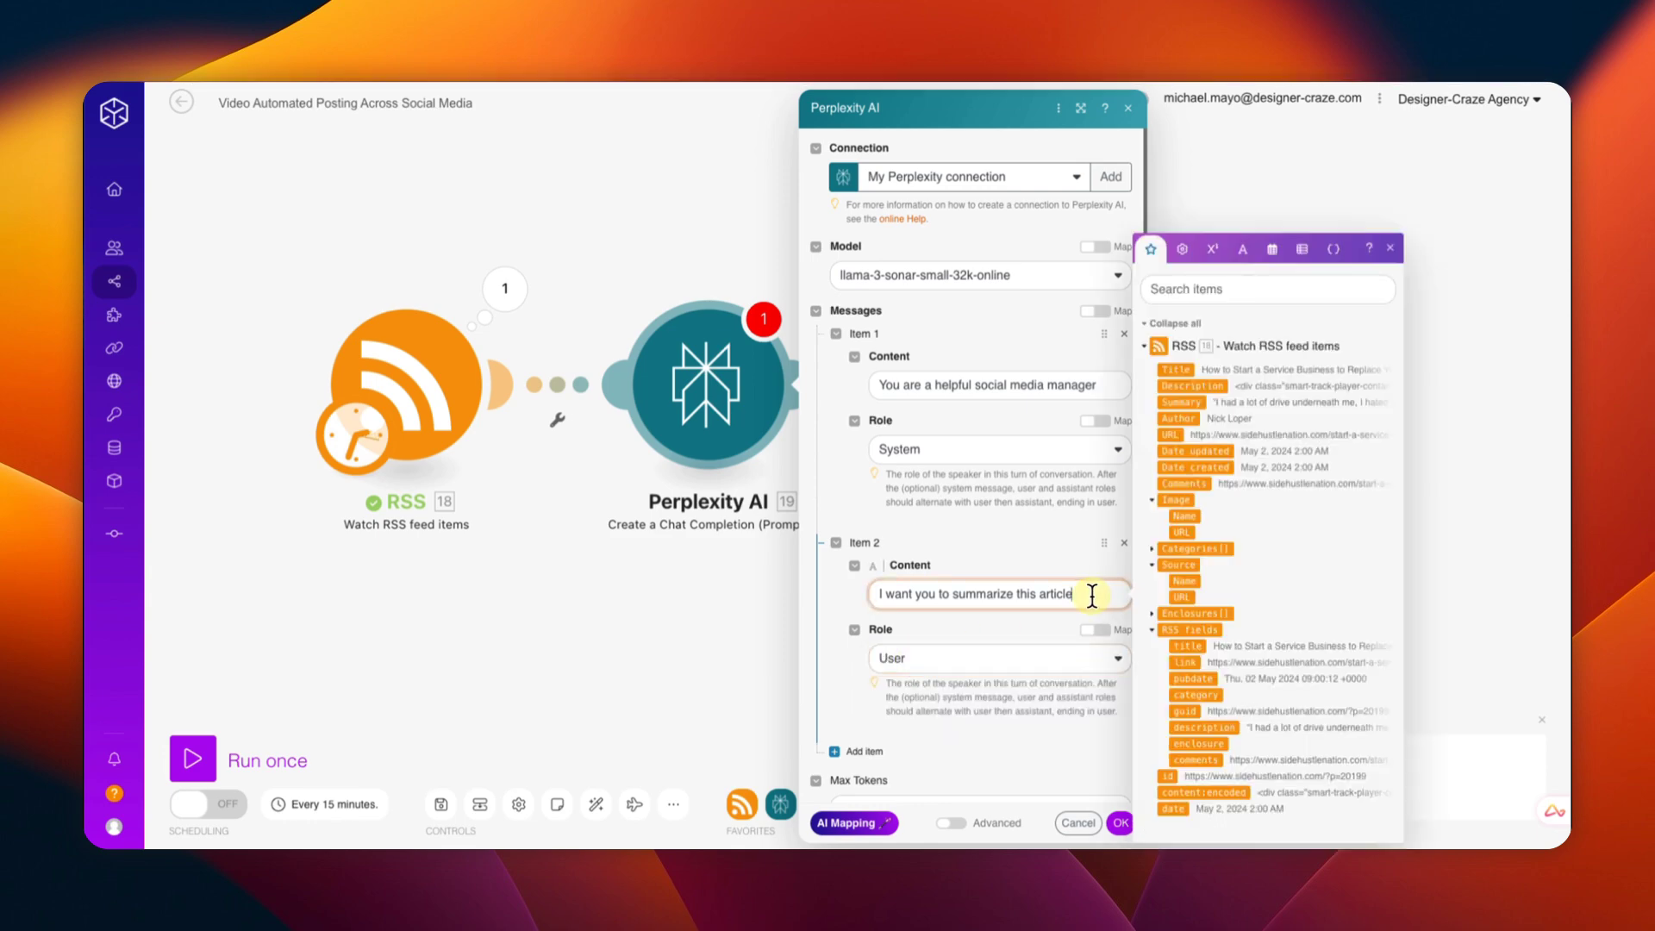
key(Return)
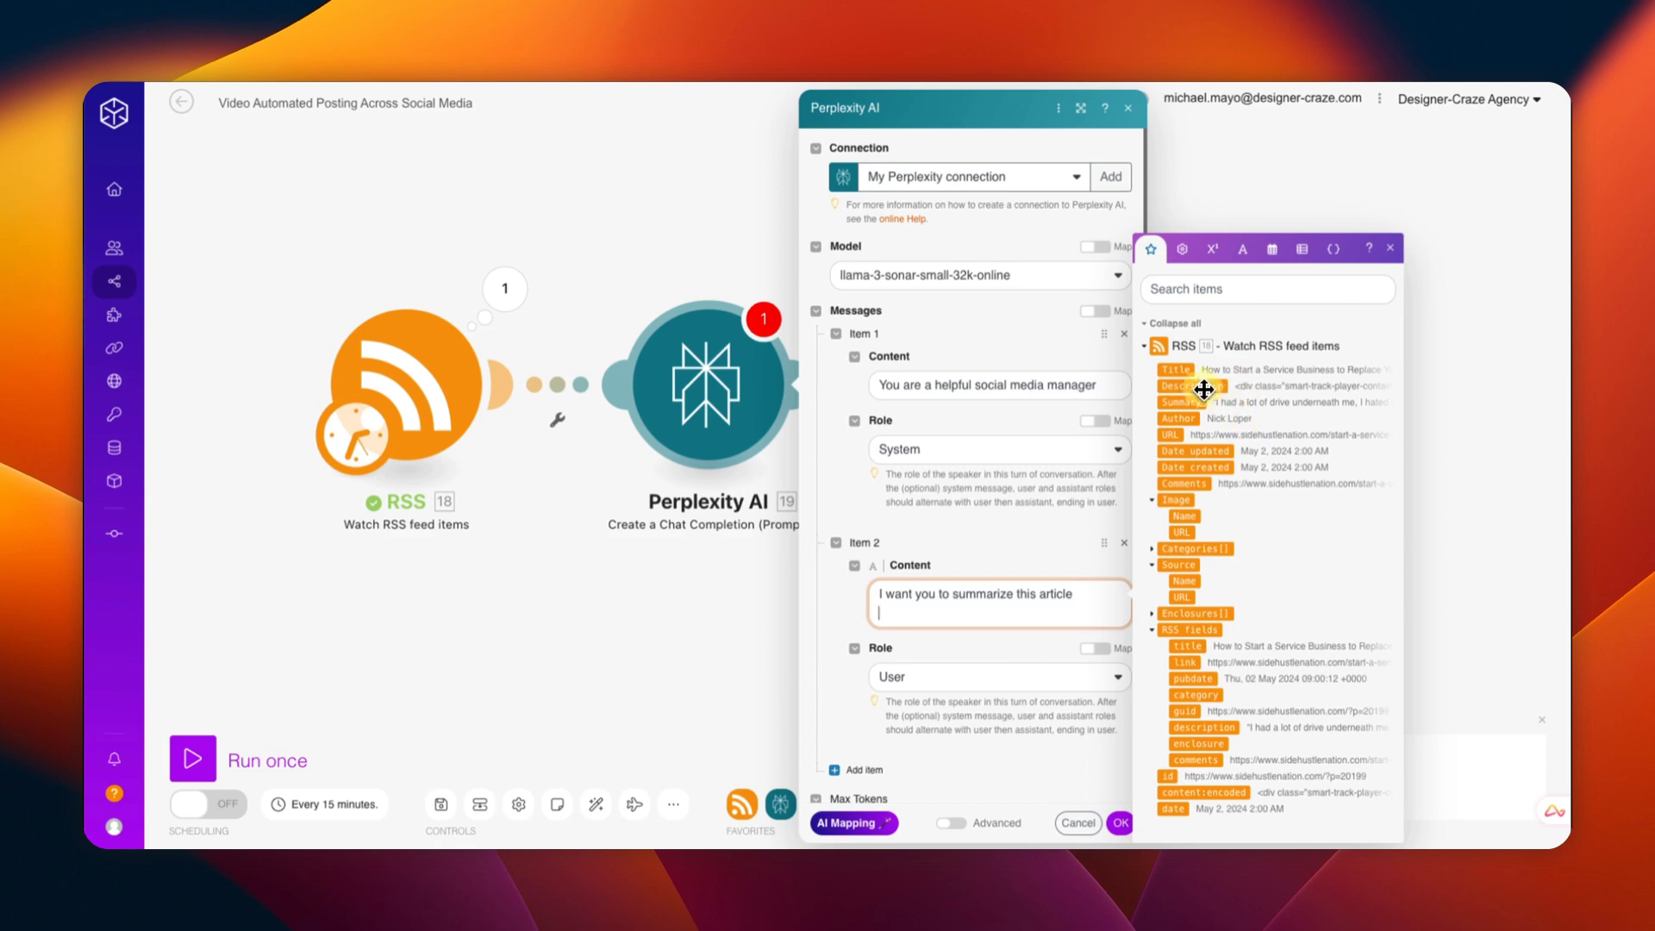
click(1178, 372)
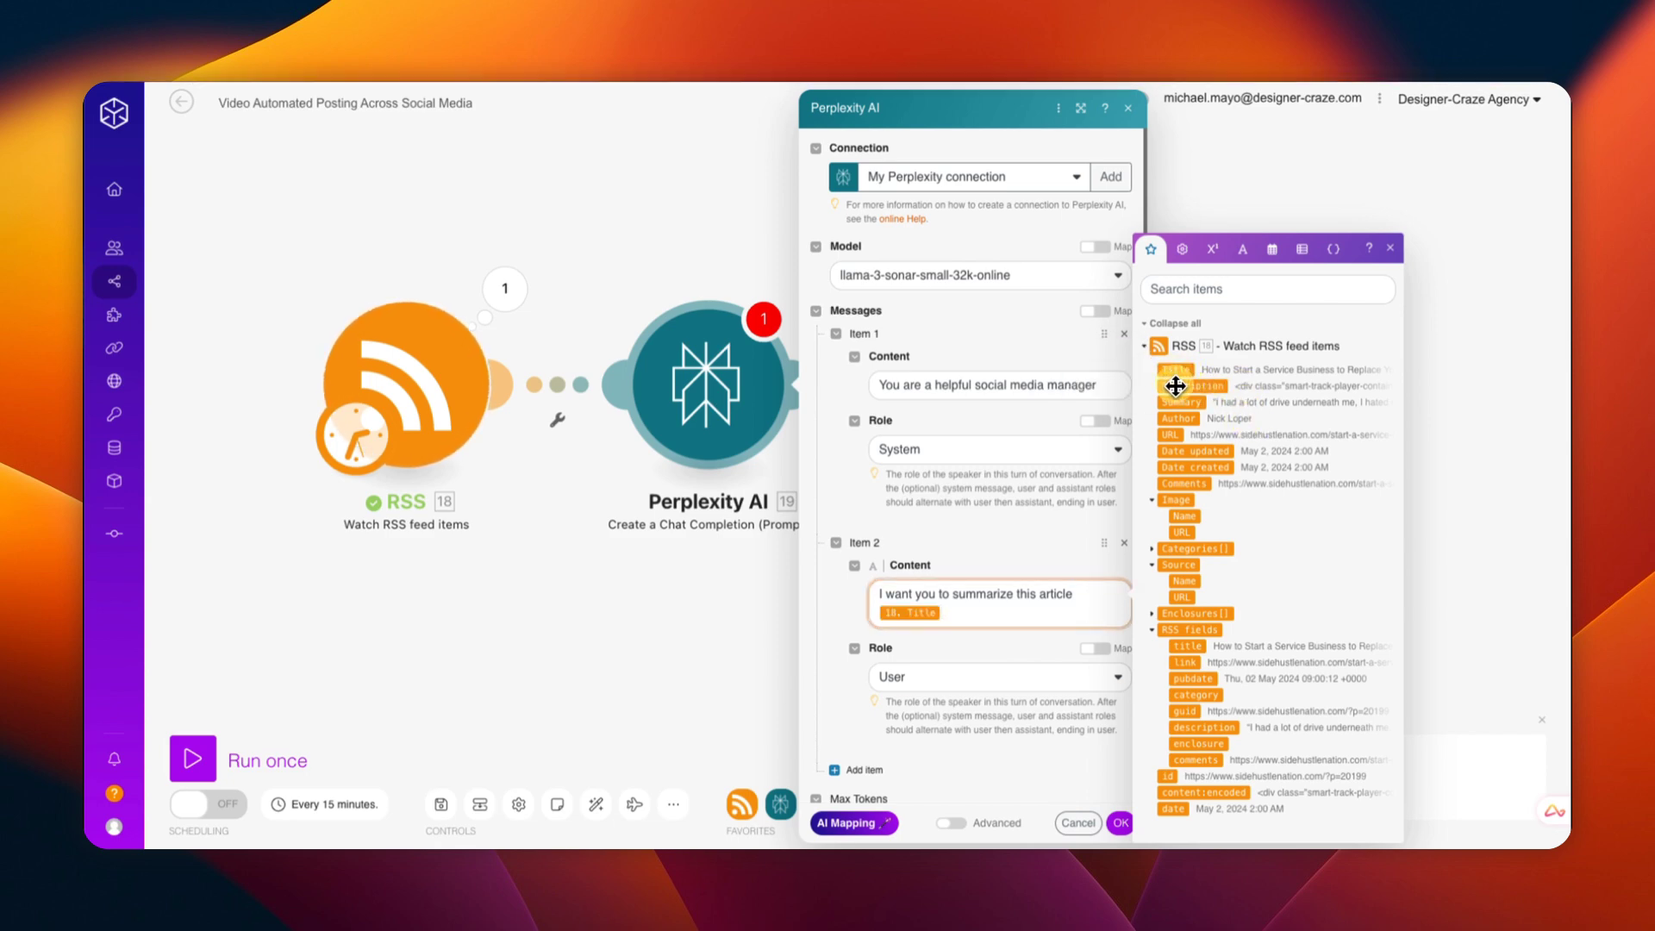
click(1174, 386)
click(1170, 434)
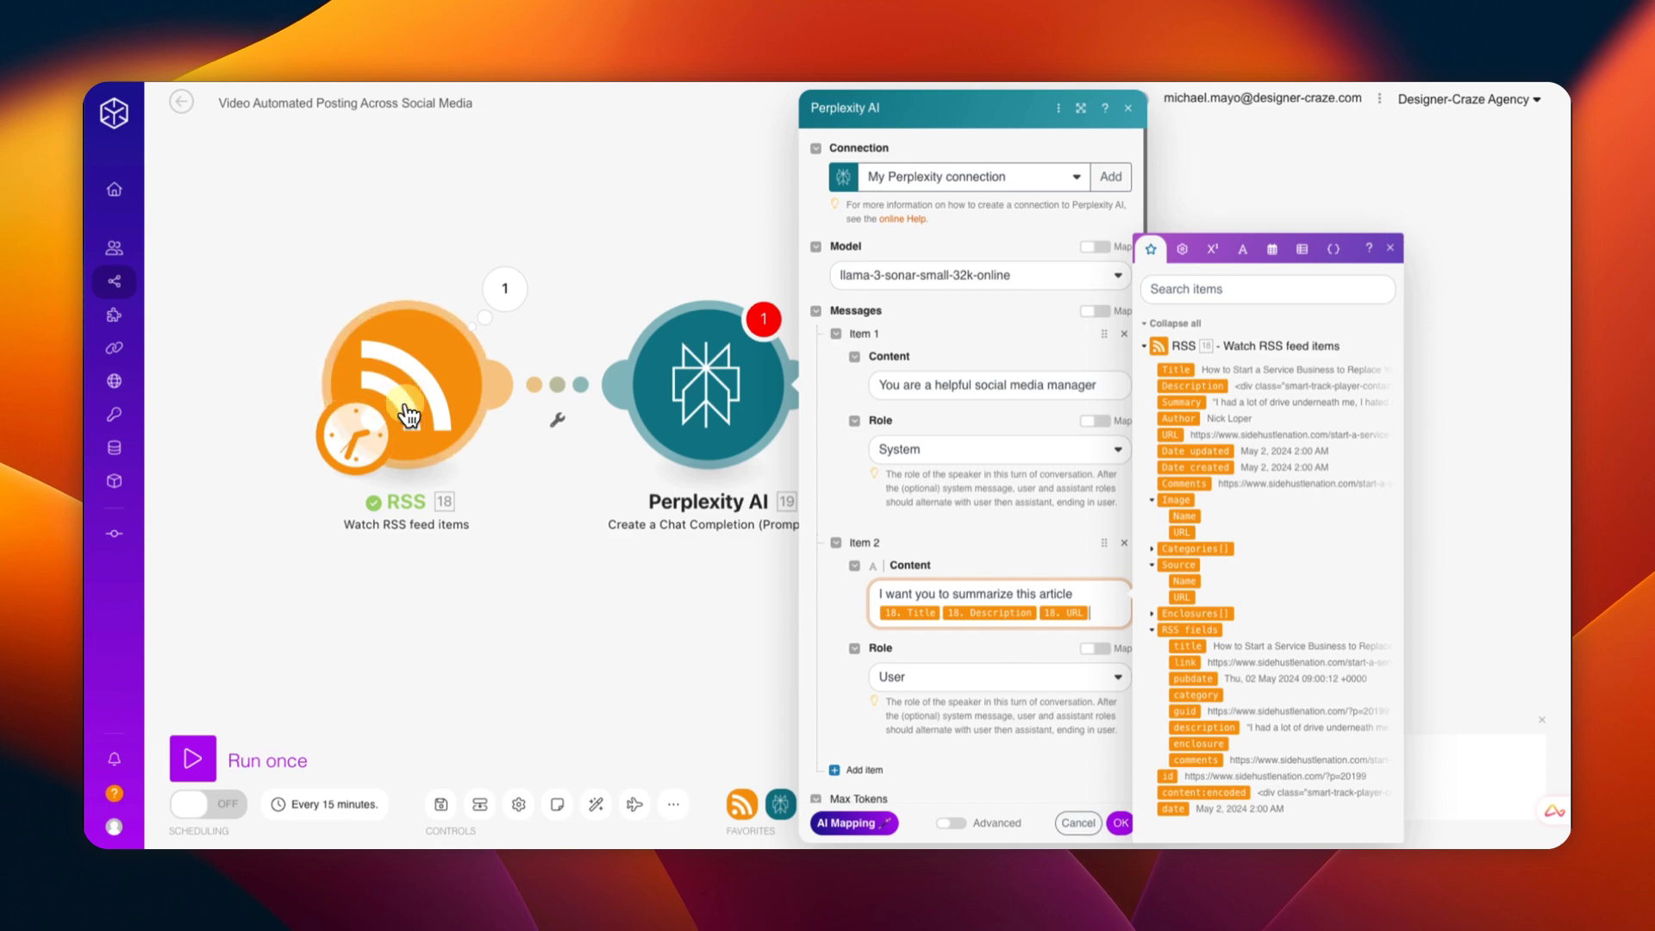
Step: Set the Perplexity module's Max Tokens to 1000 and dismiss the mapping field list
scroll(974, 677, down, 3)
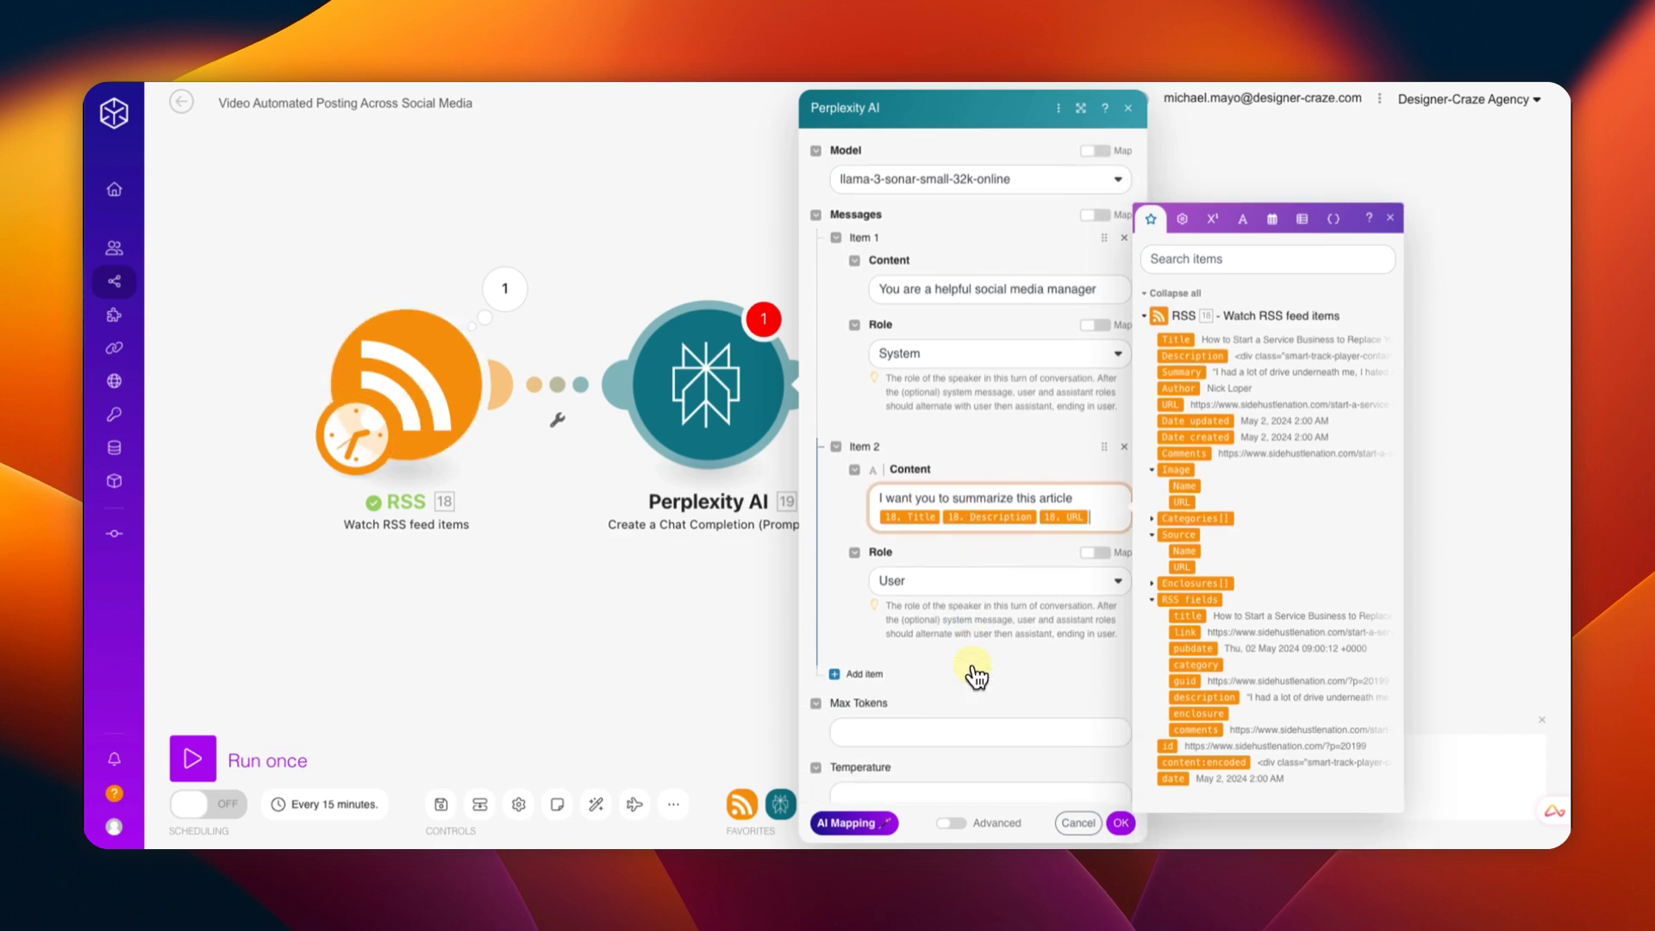
click(879, 689)
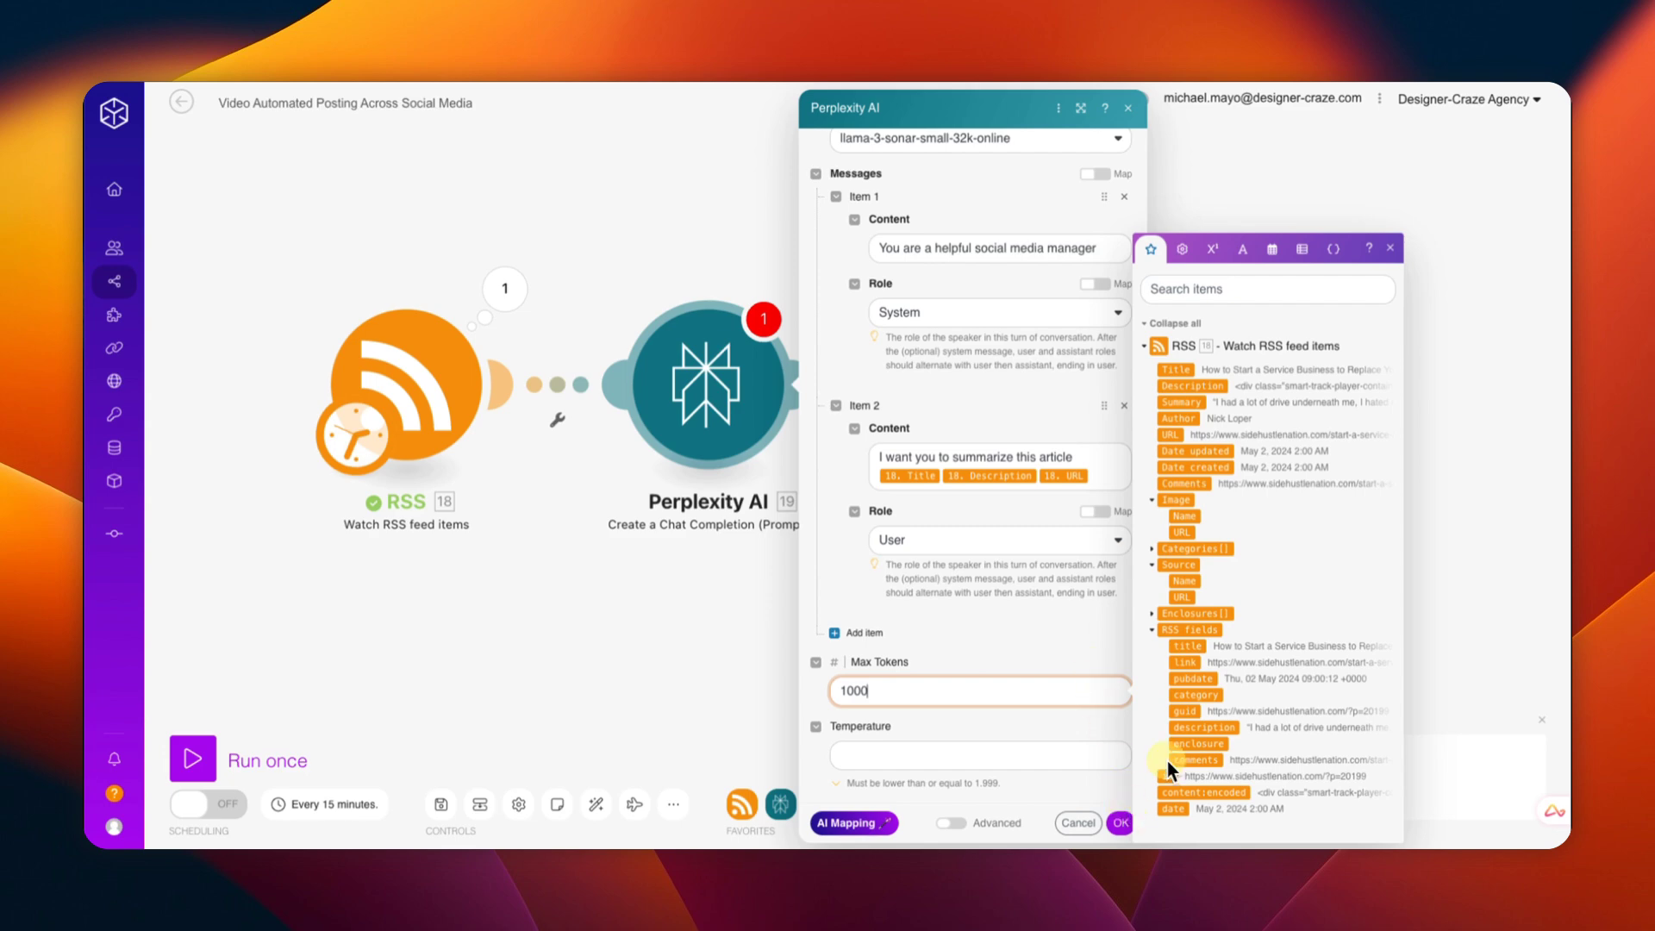
click(1389, 248)
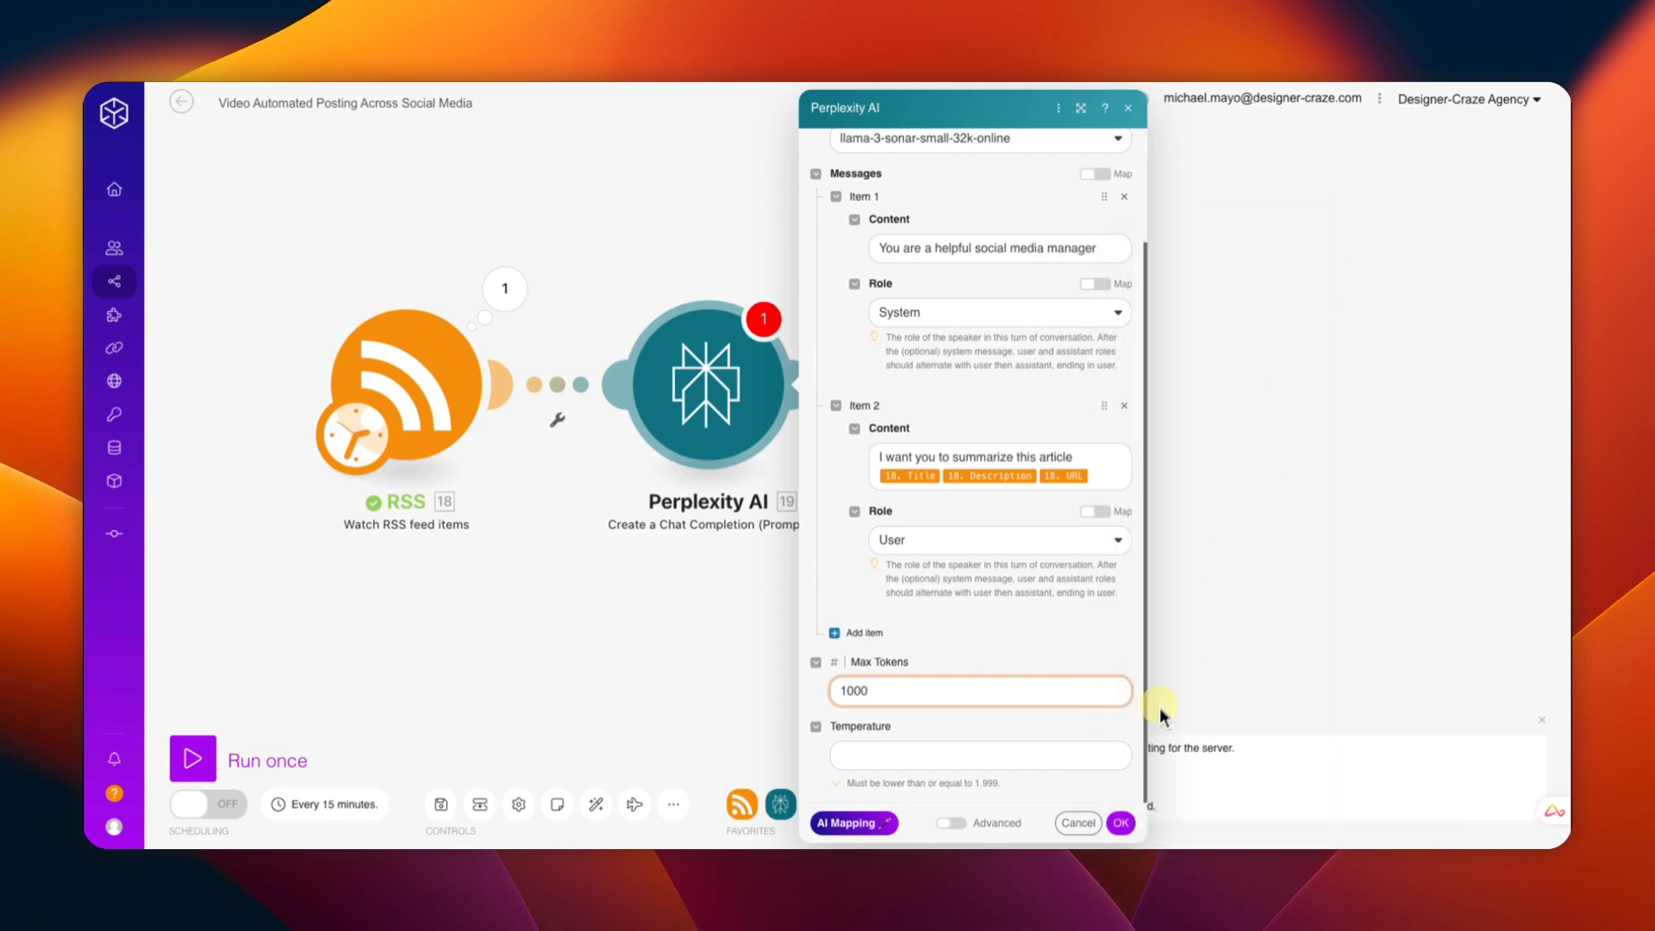
Step: Confirm the Perplexity AI module's settings, save the scenario and run it once
click(1120, 823)
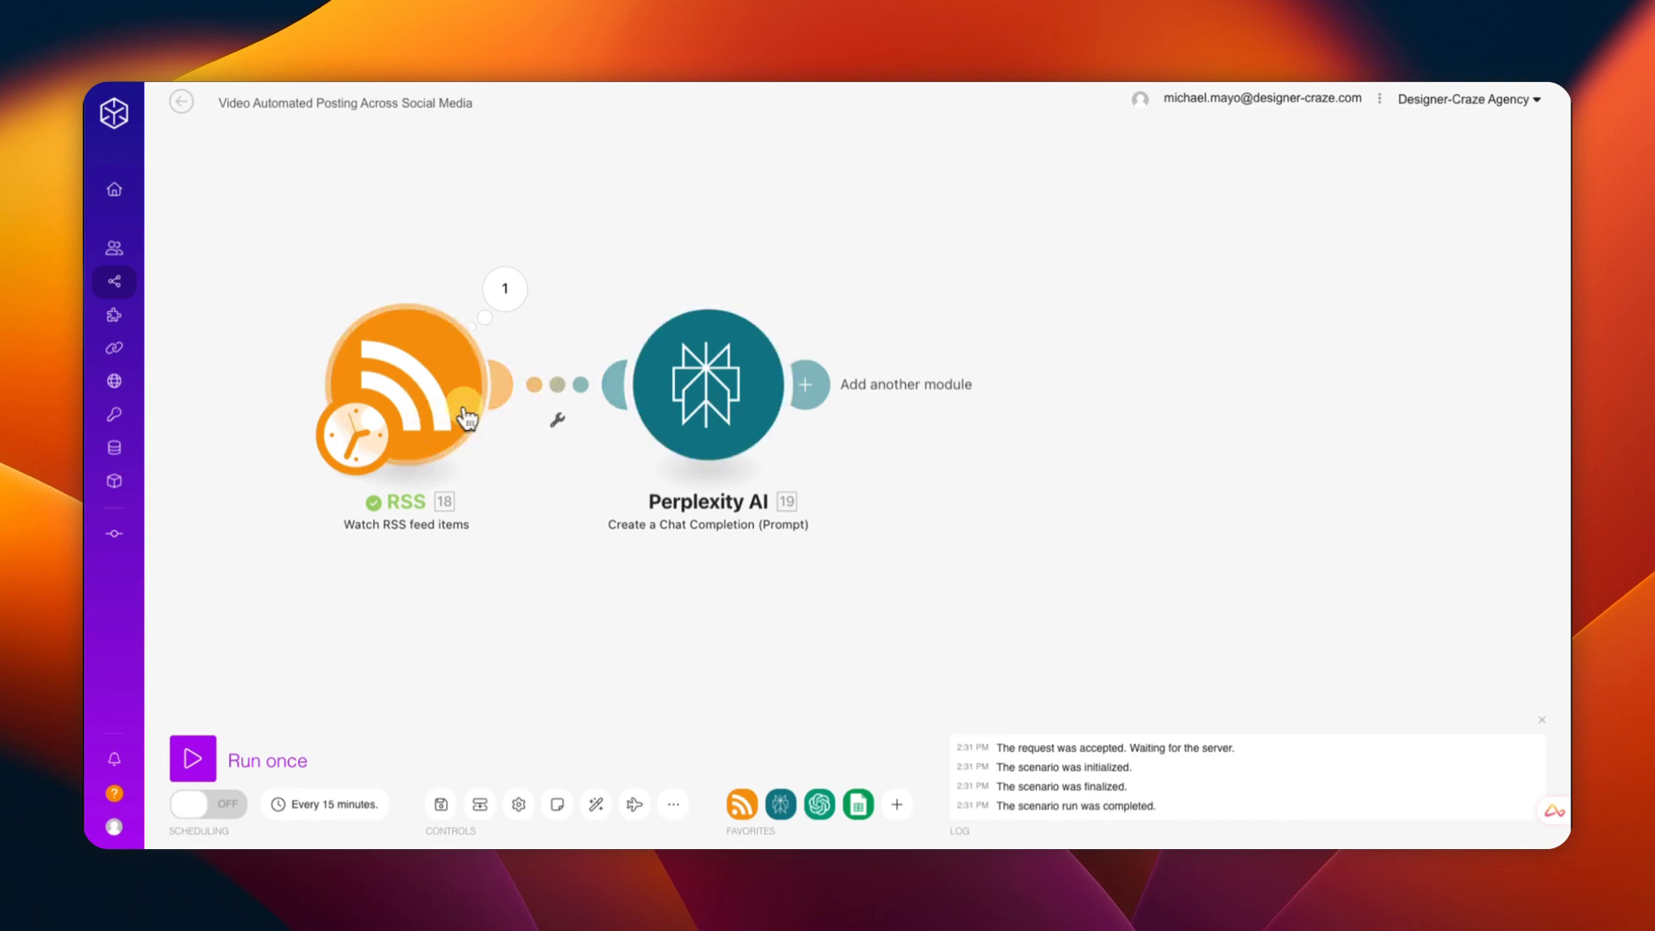
click(440, 805)
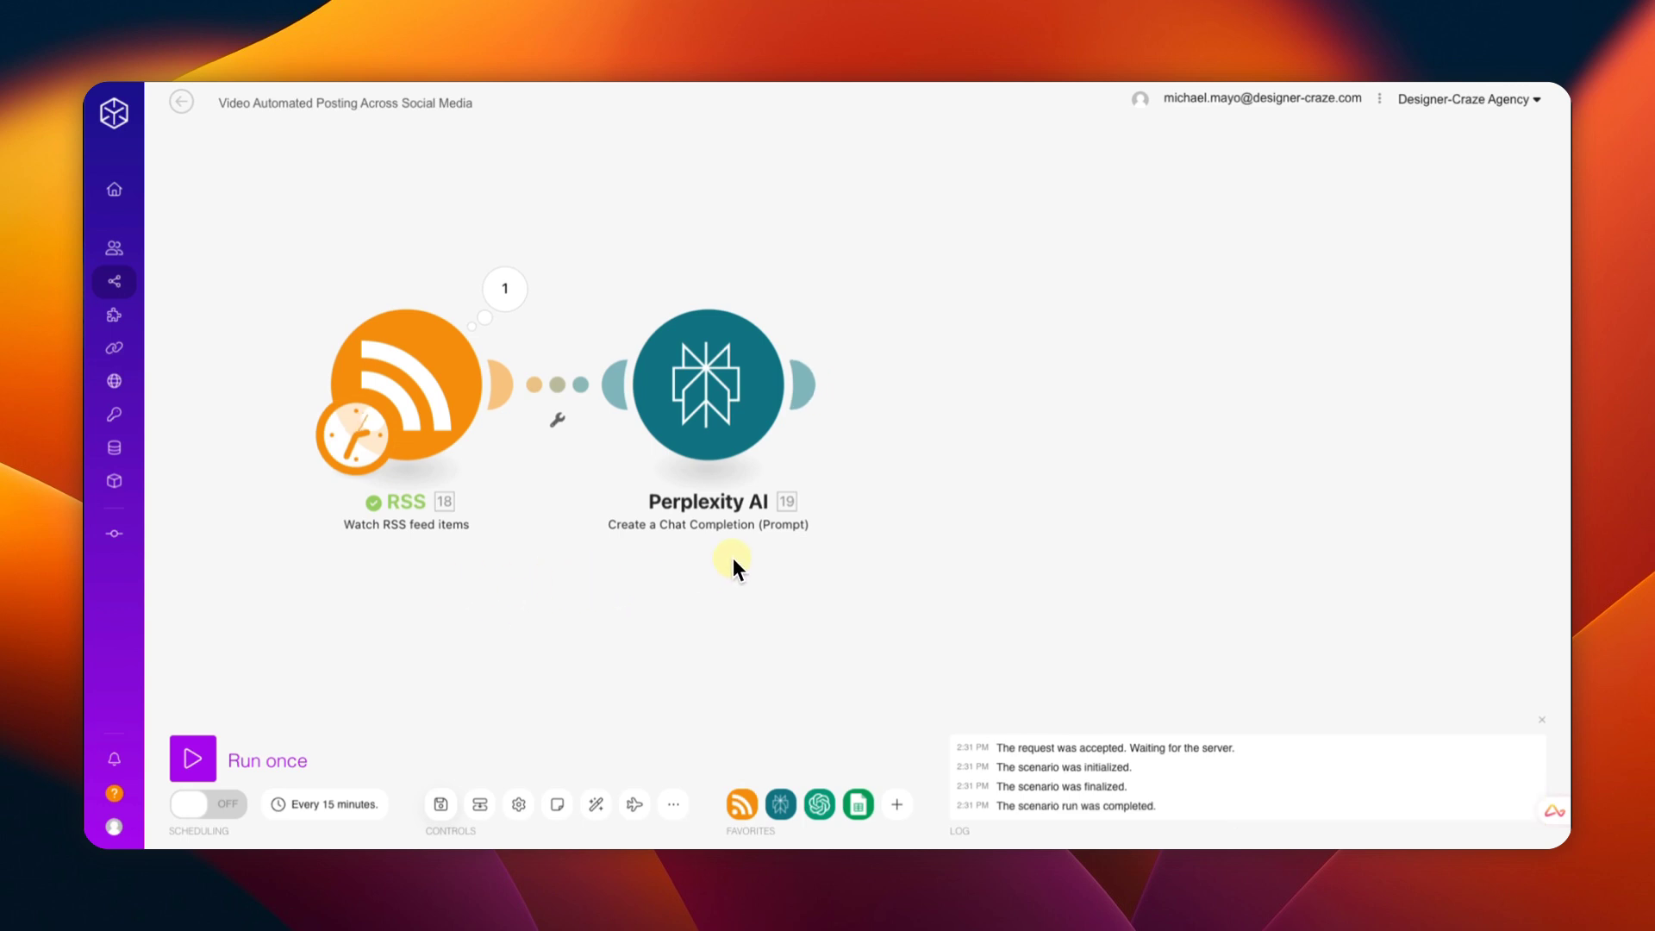
click(190, 773)
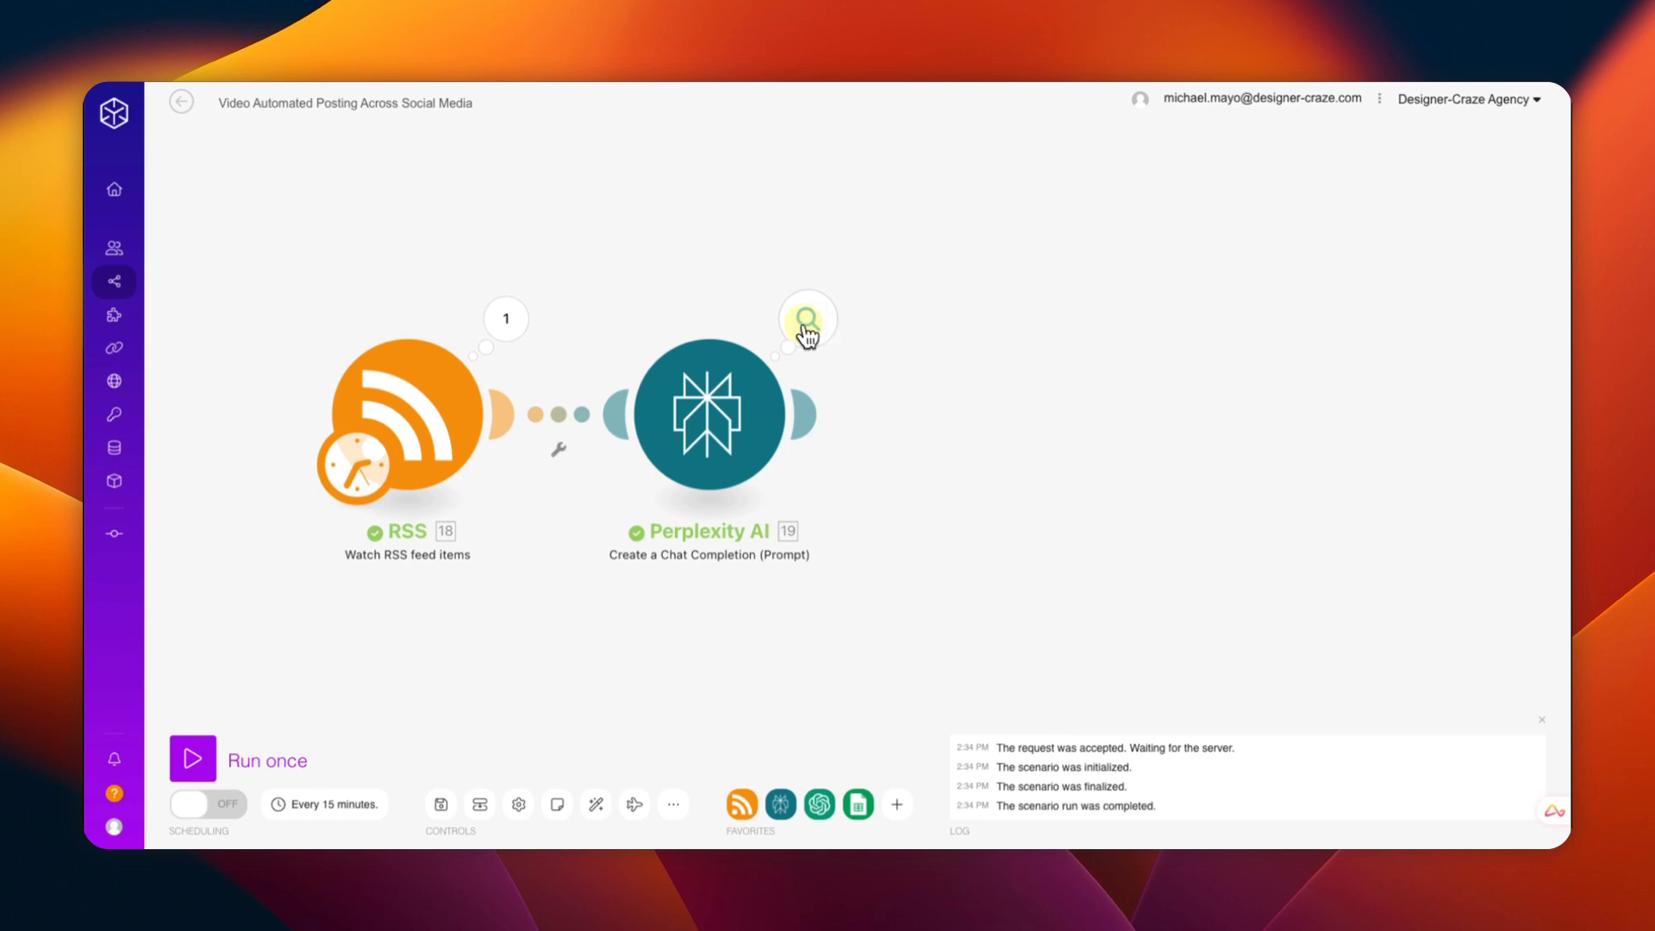
Step: Examine the message content of the first choice in the Perplexity AI module's output bundle
click(806, 346)
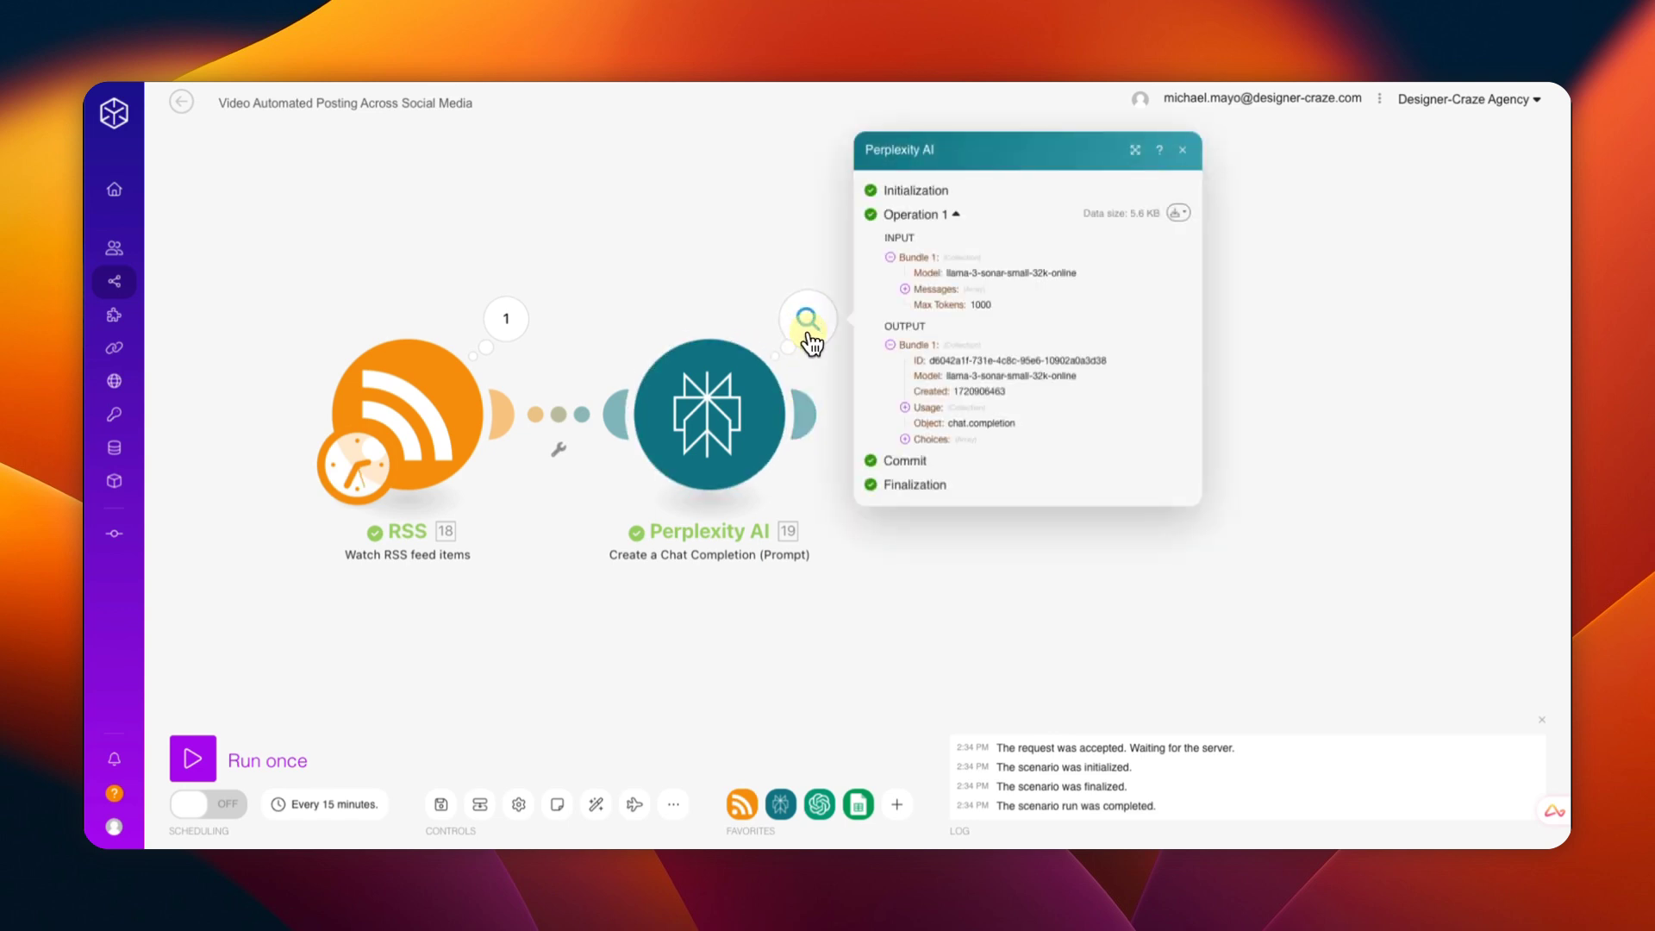
click(912, 439)
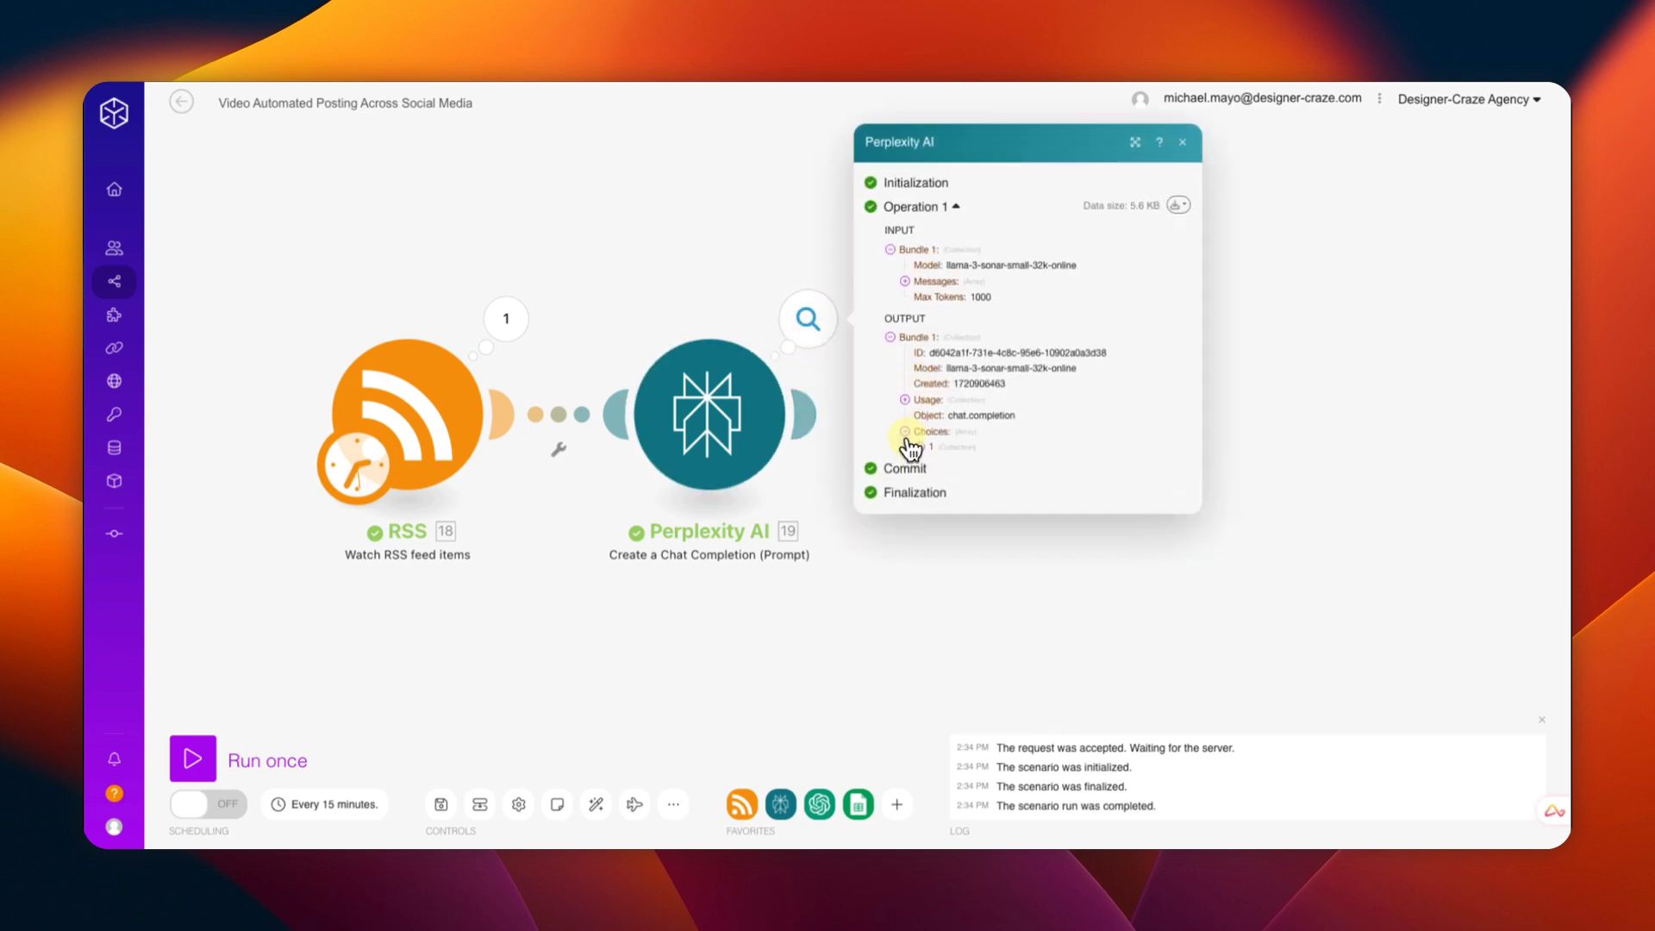
click(919, 446)
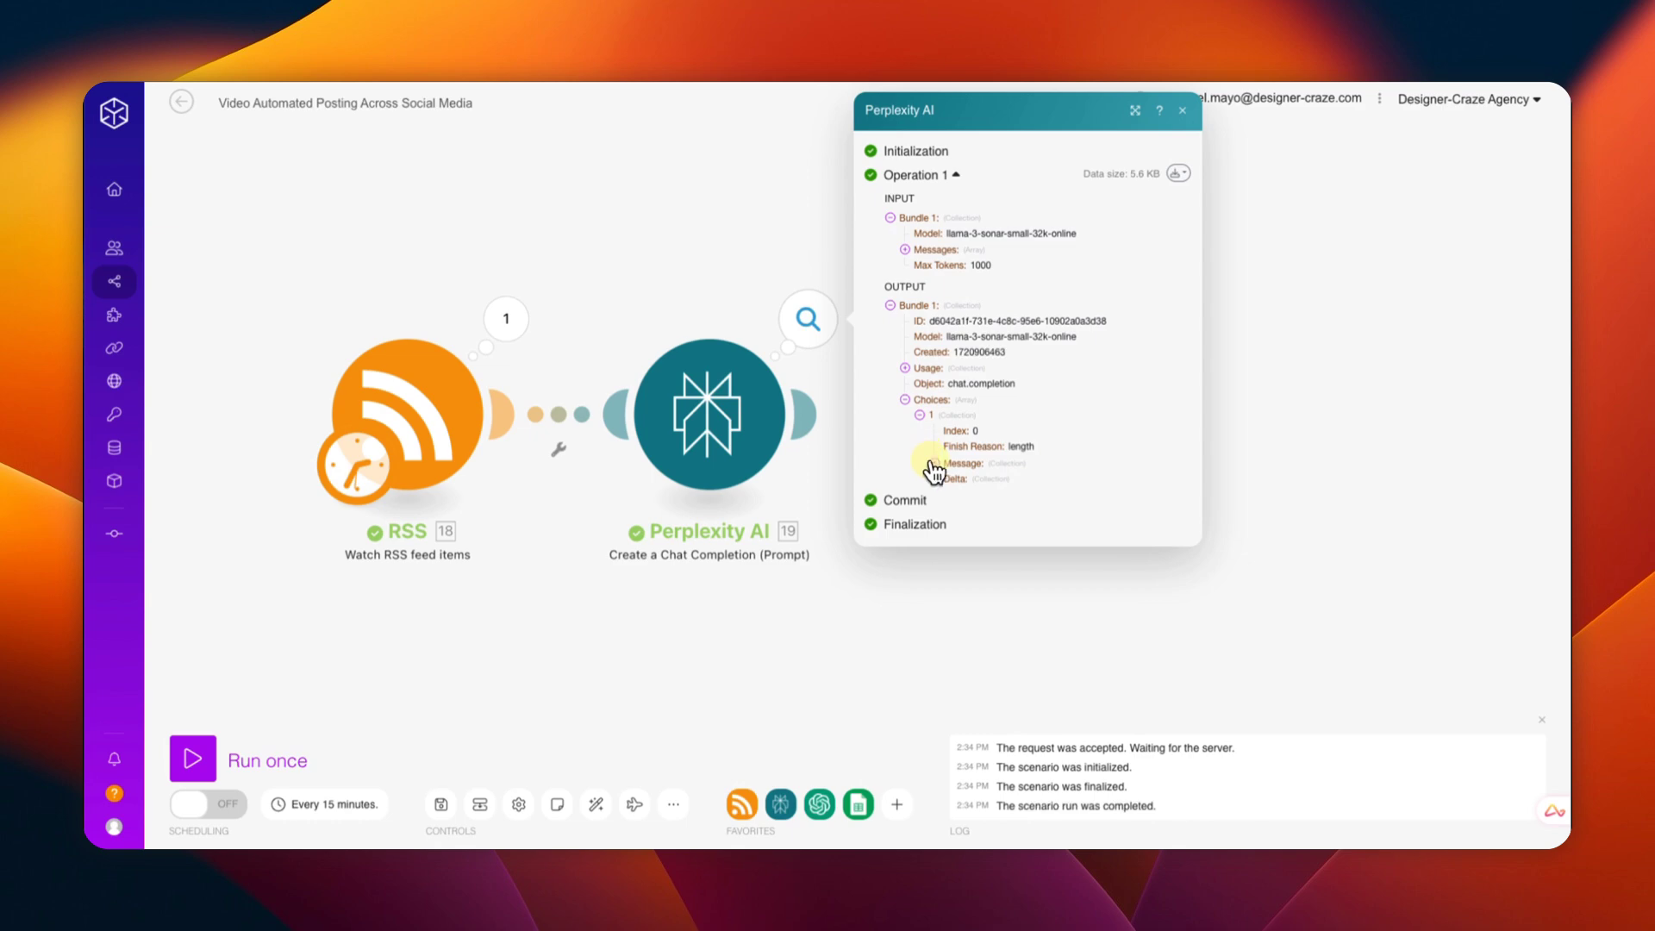
click(934, 464)
click(950, 495)
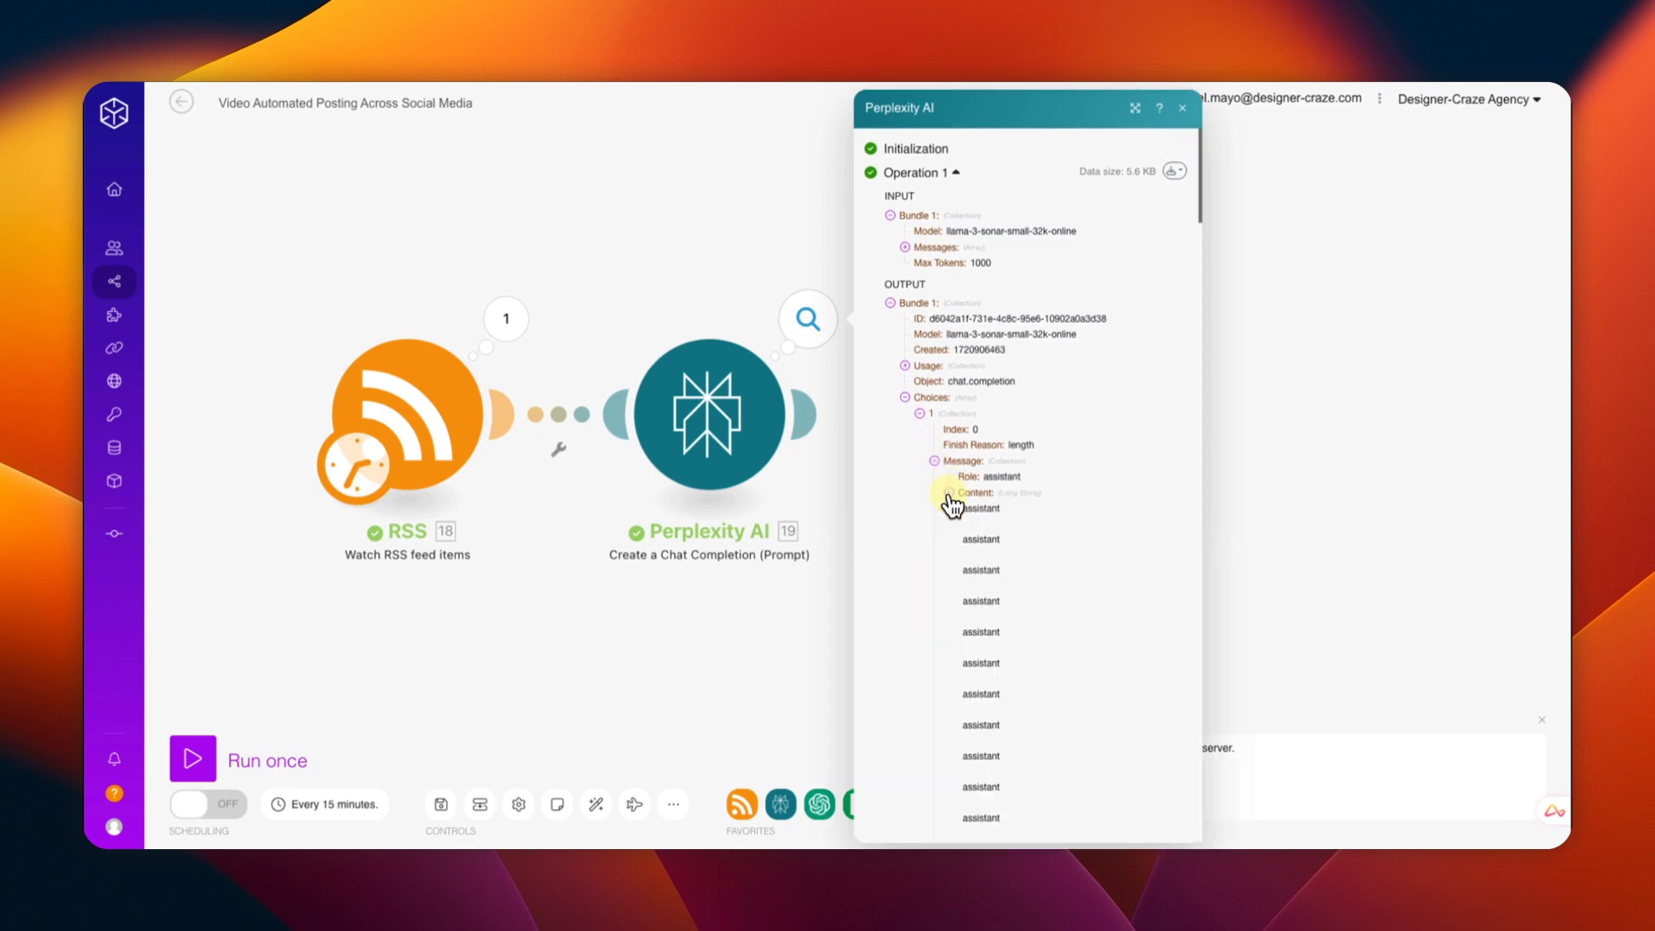
scroll(1048, 523, down, 10)
scroll(1047, 522, down, 10)
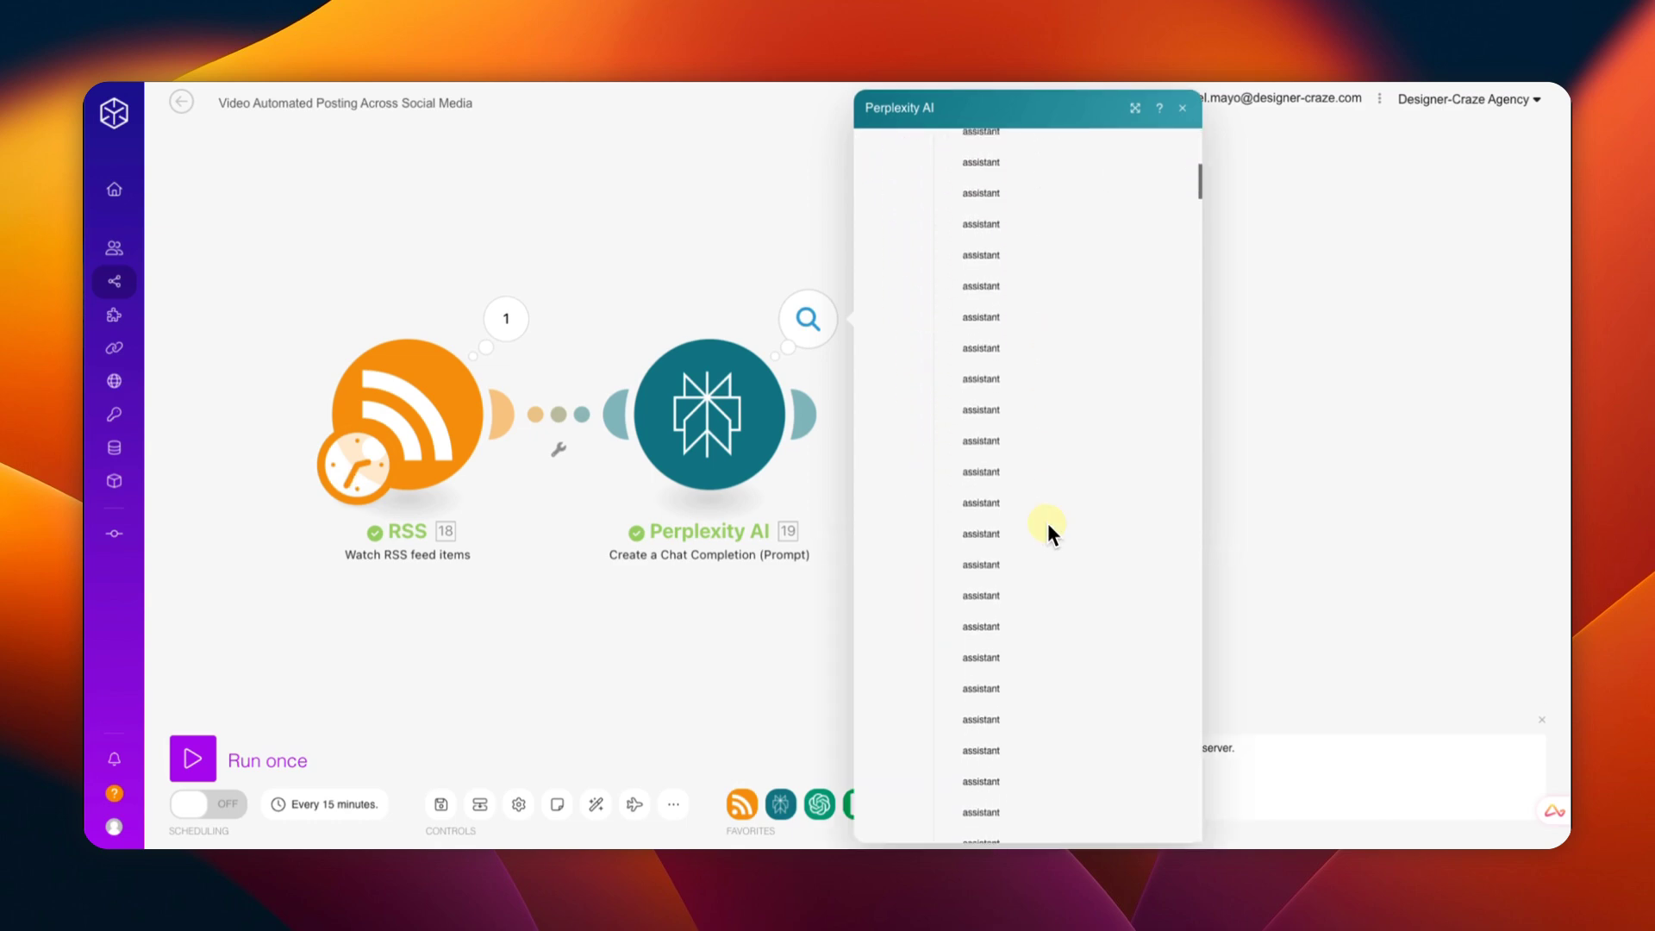
scroll(1048, 522, down, 3)
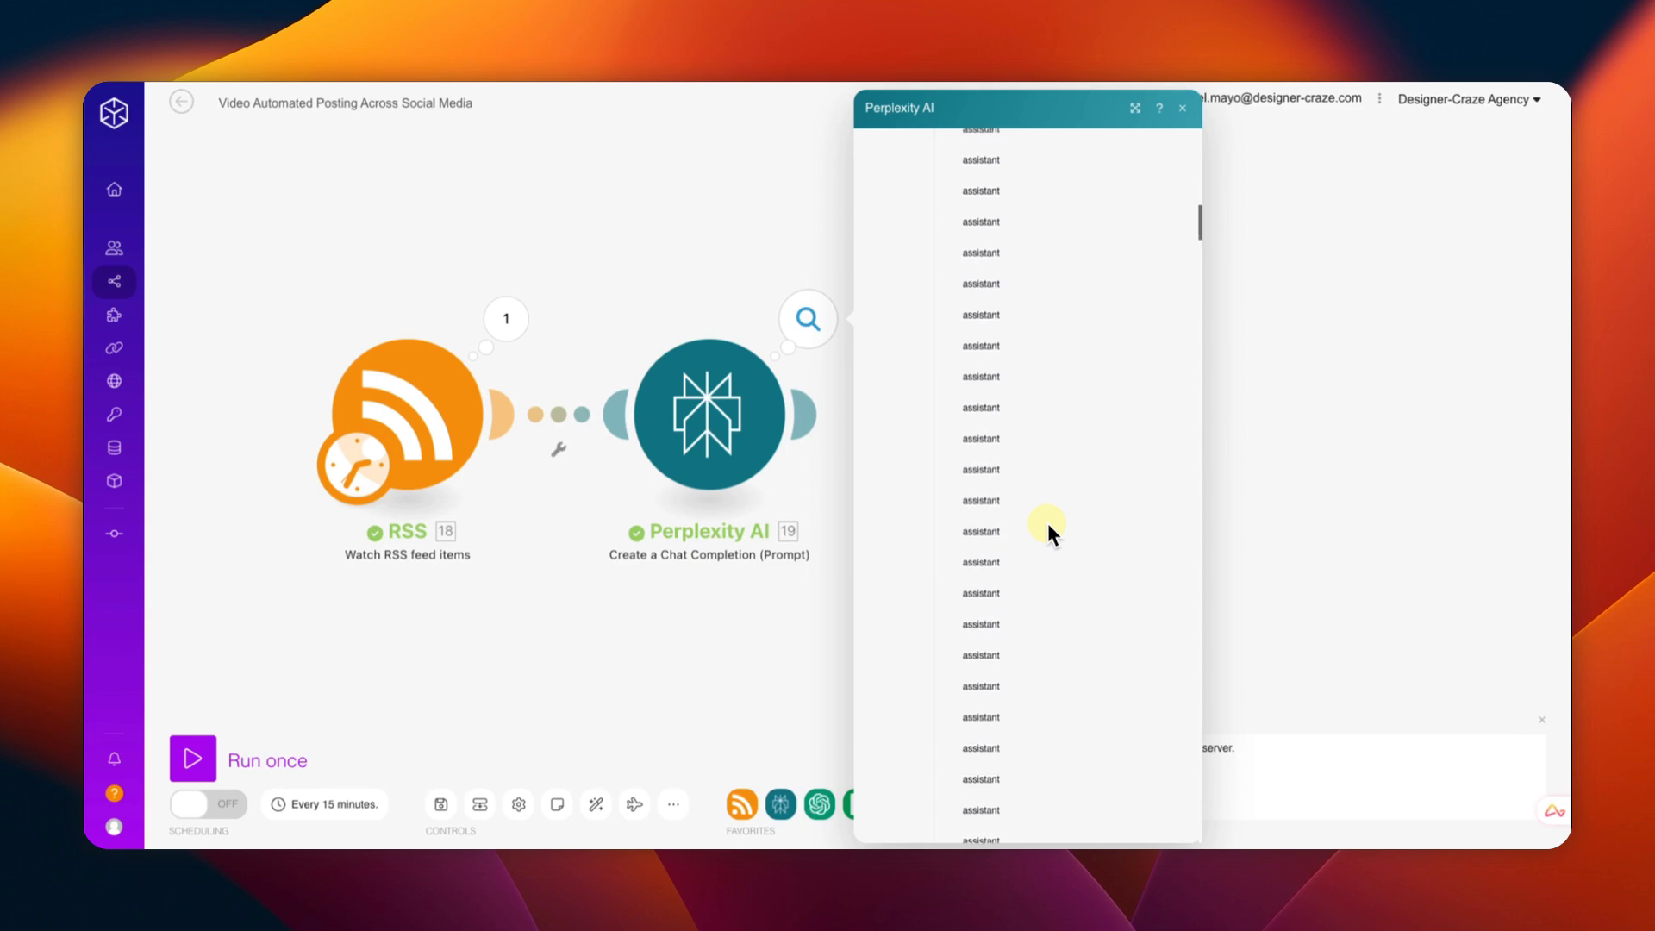
click(1181, 108)
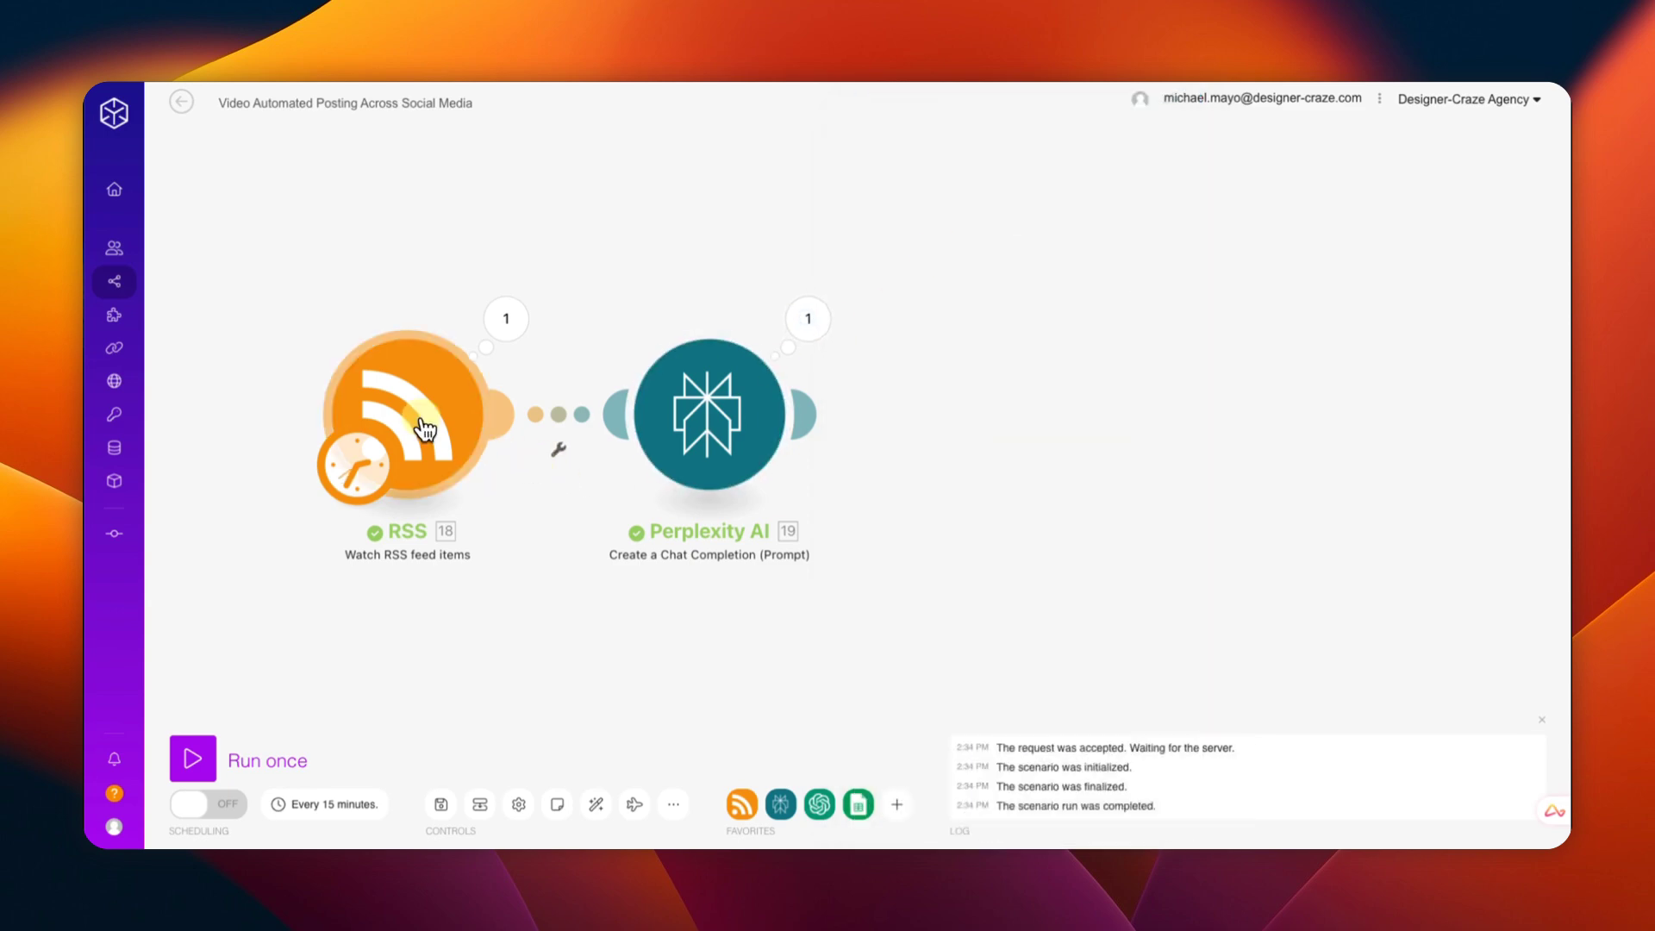
Step: Review the model, messages and token limit in the Perplexity AI module's settings
click(707, 431)
scroll(1039, 472, down, 3)
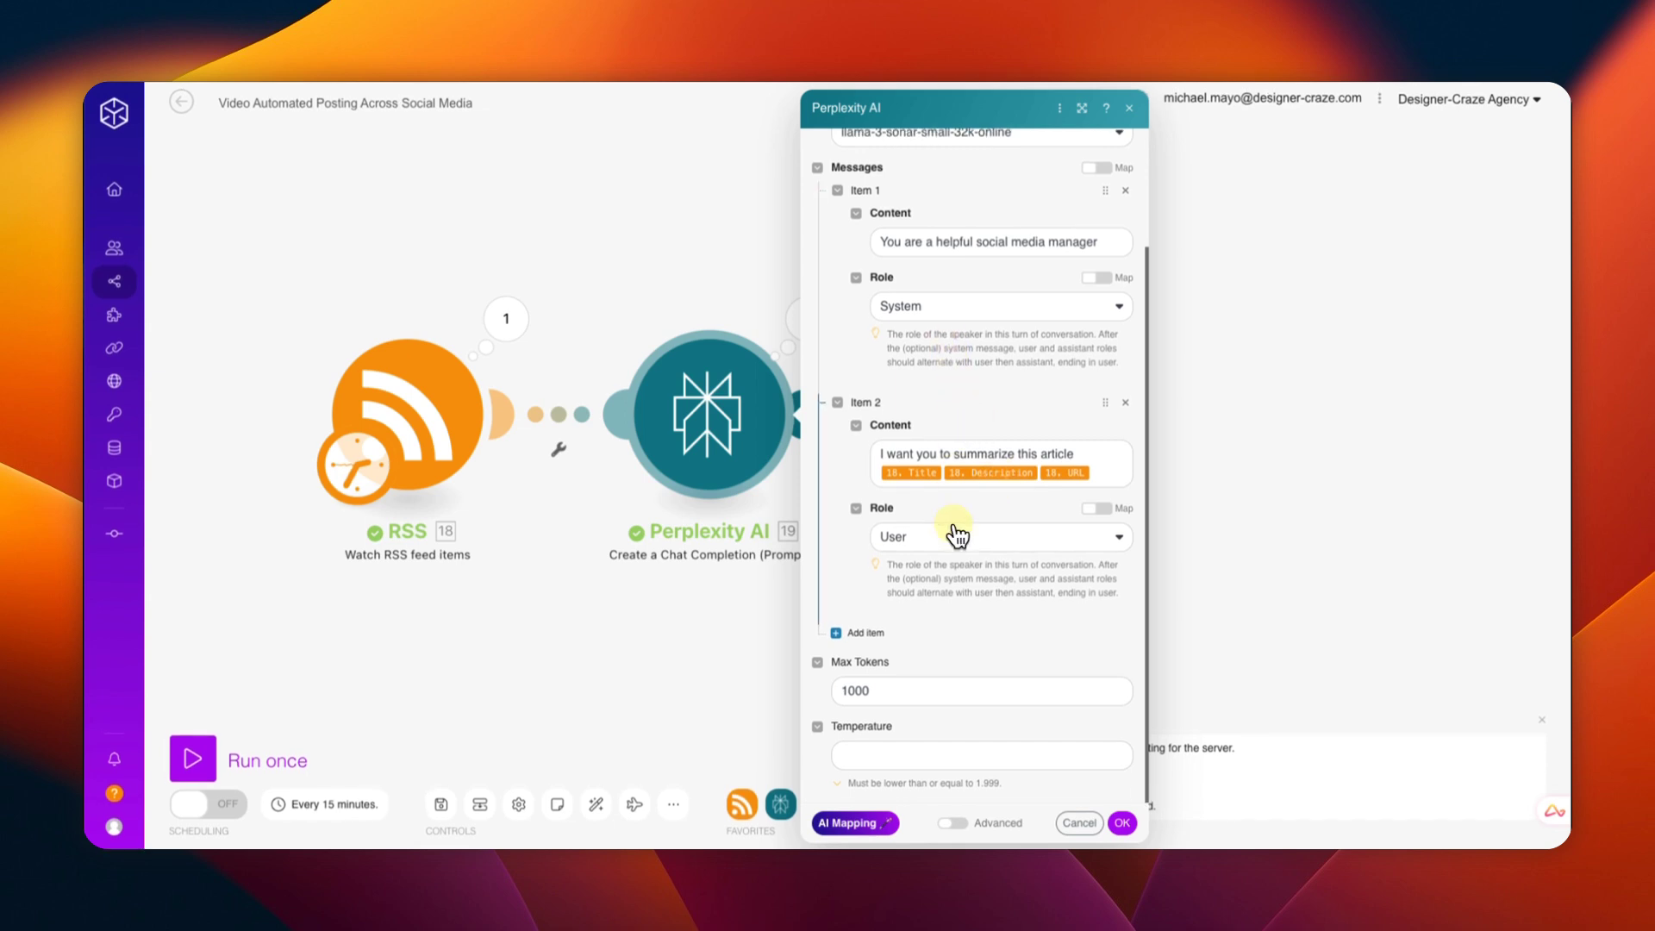
scroll(957, 536, up, 3)
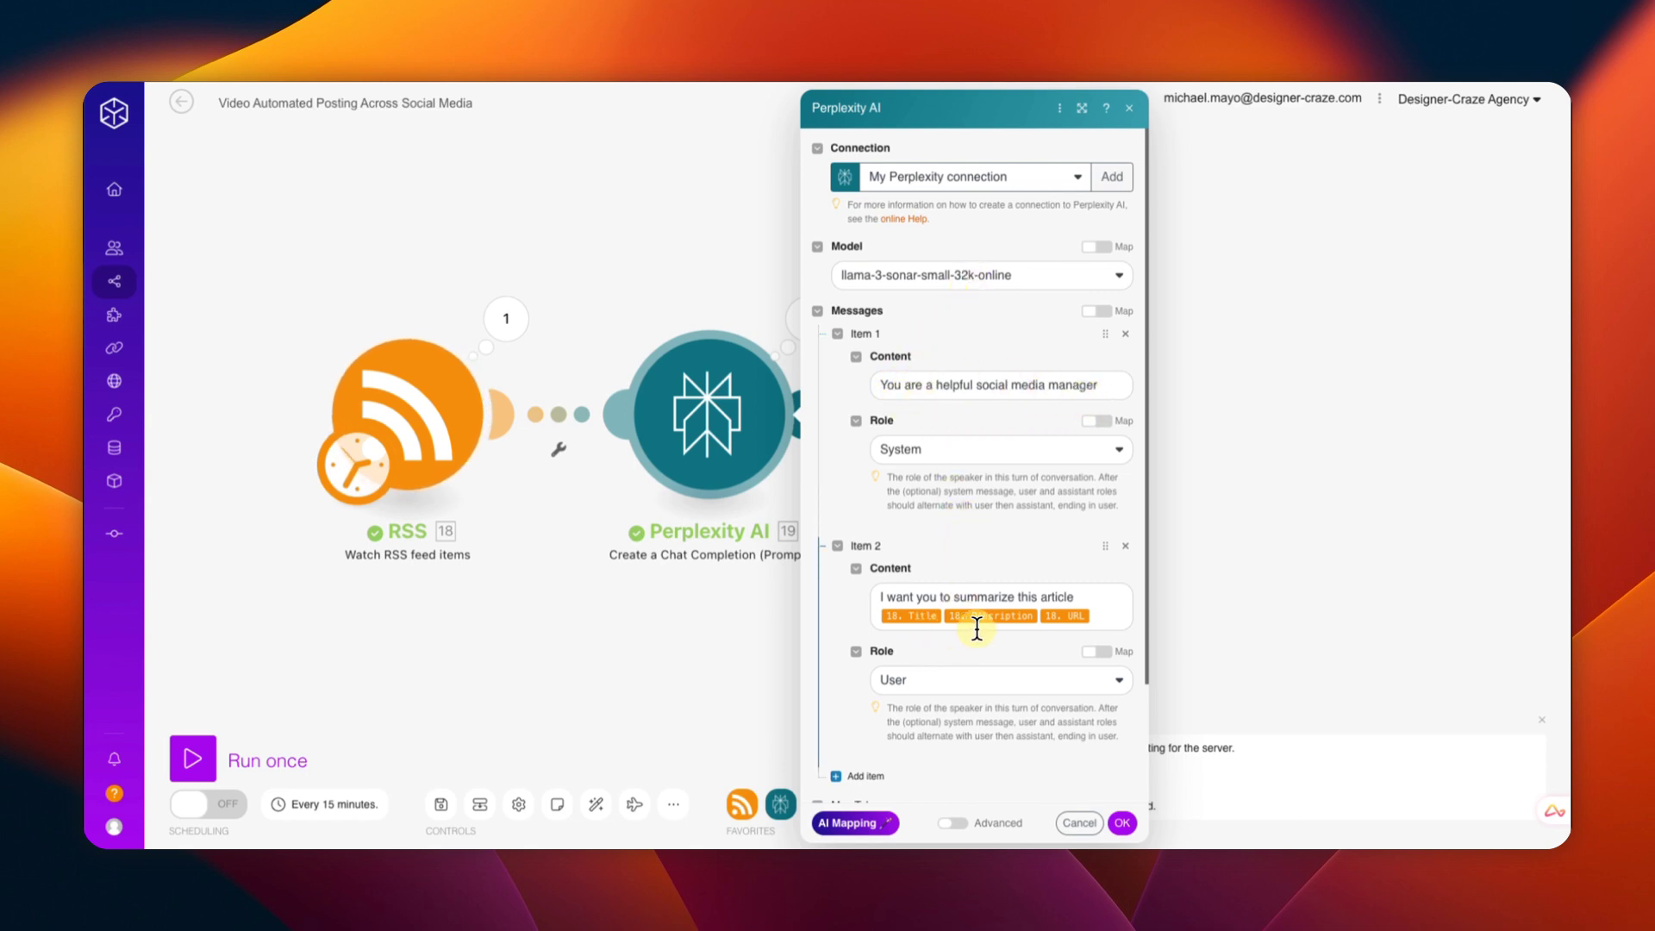
scroll(1053, 649, down, 3)
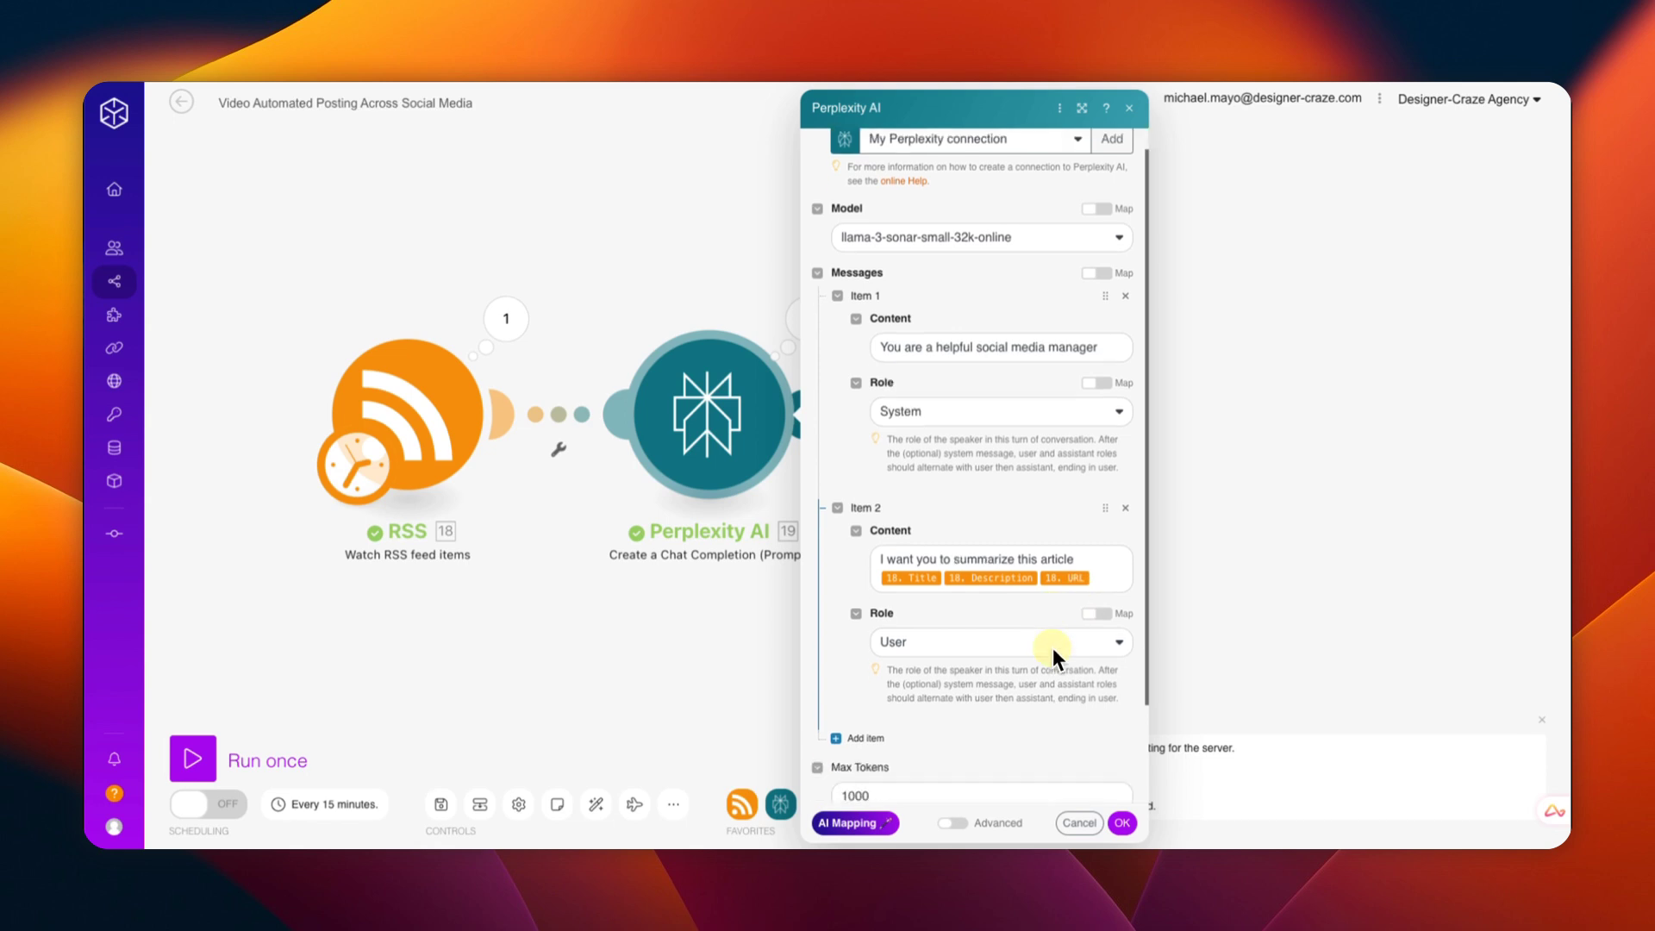
click(1122, 822)
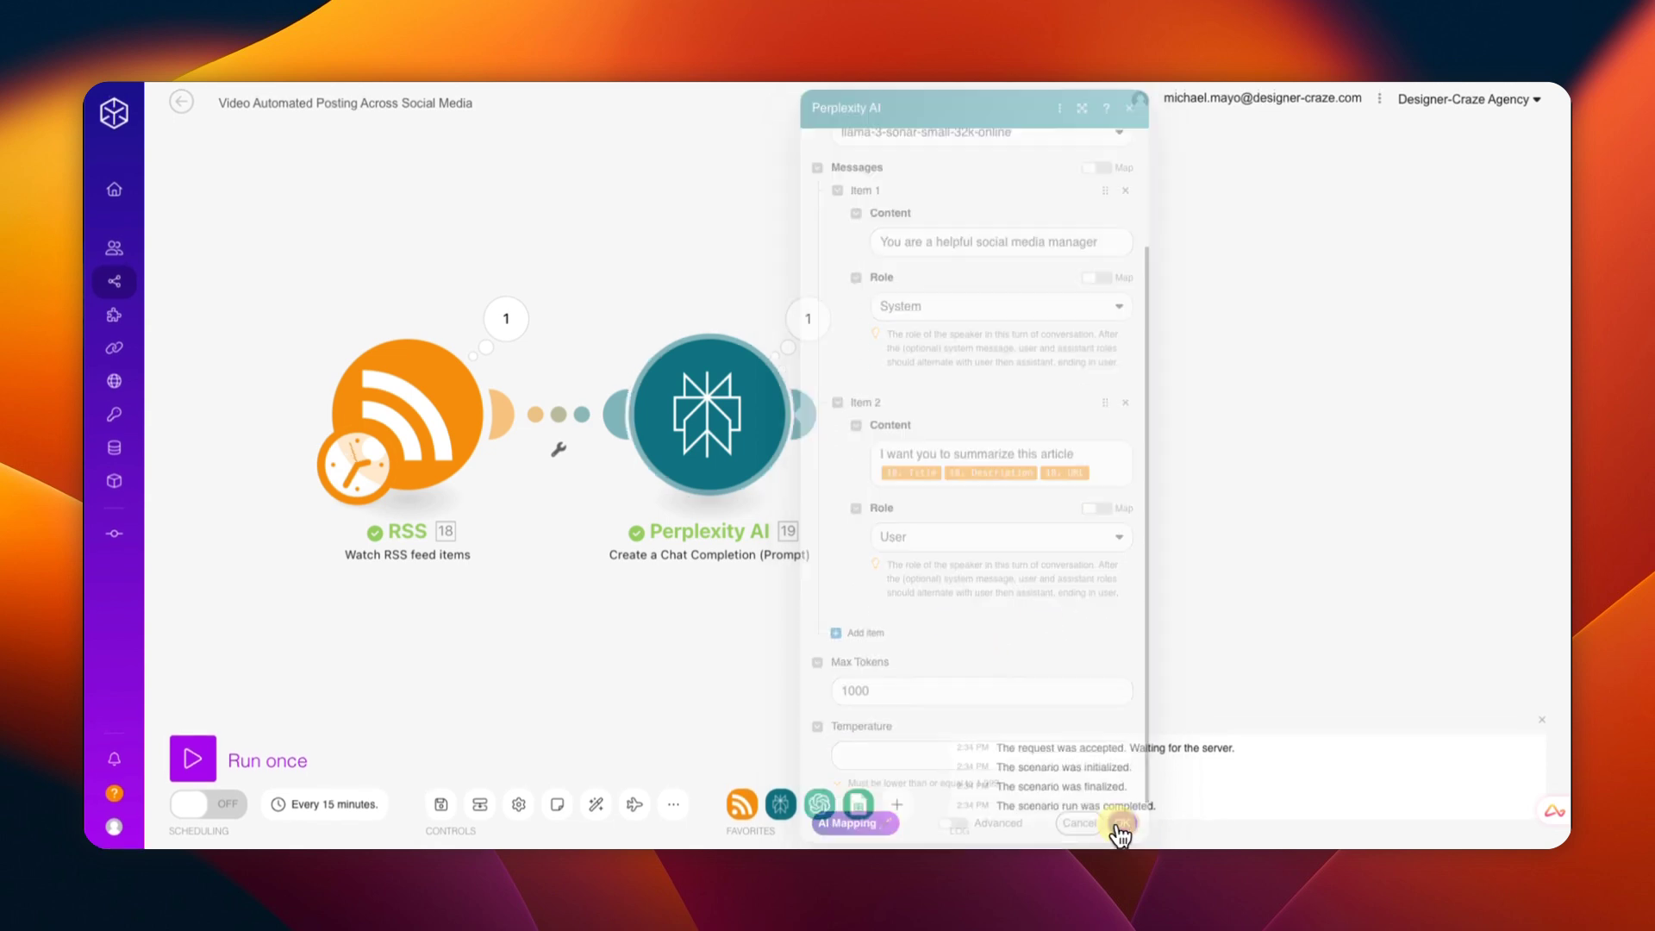
Step: Run the scenario again and check the message content that Perplexity AI returns
click(238, 753)
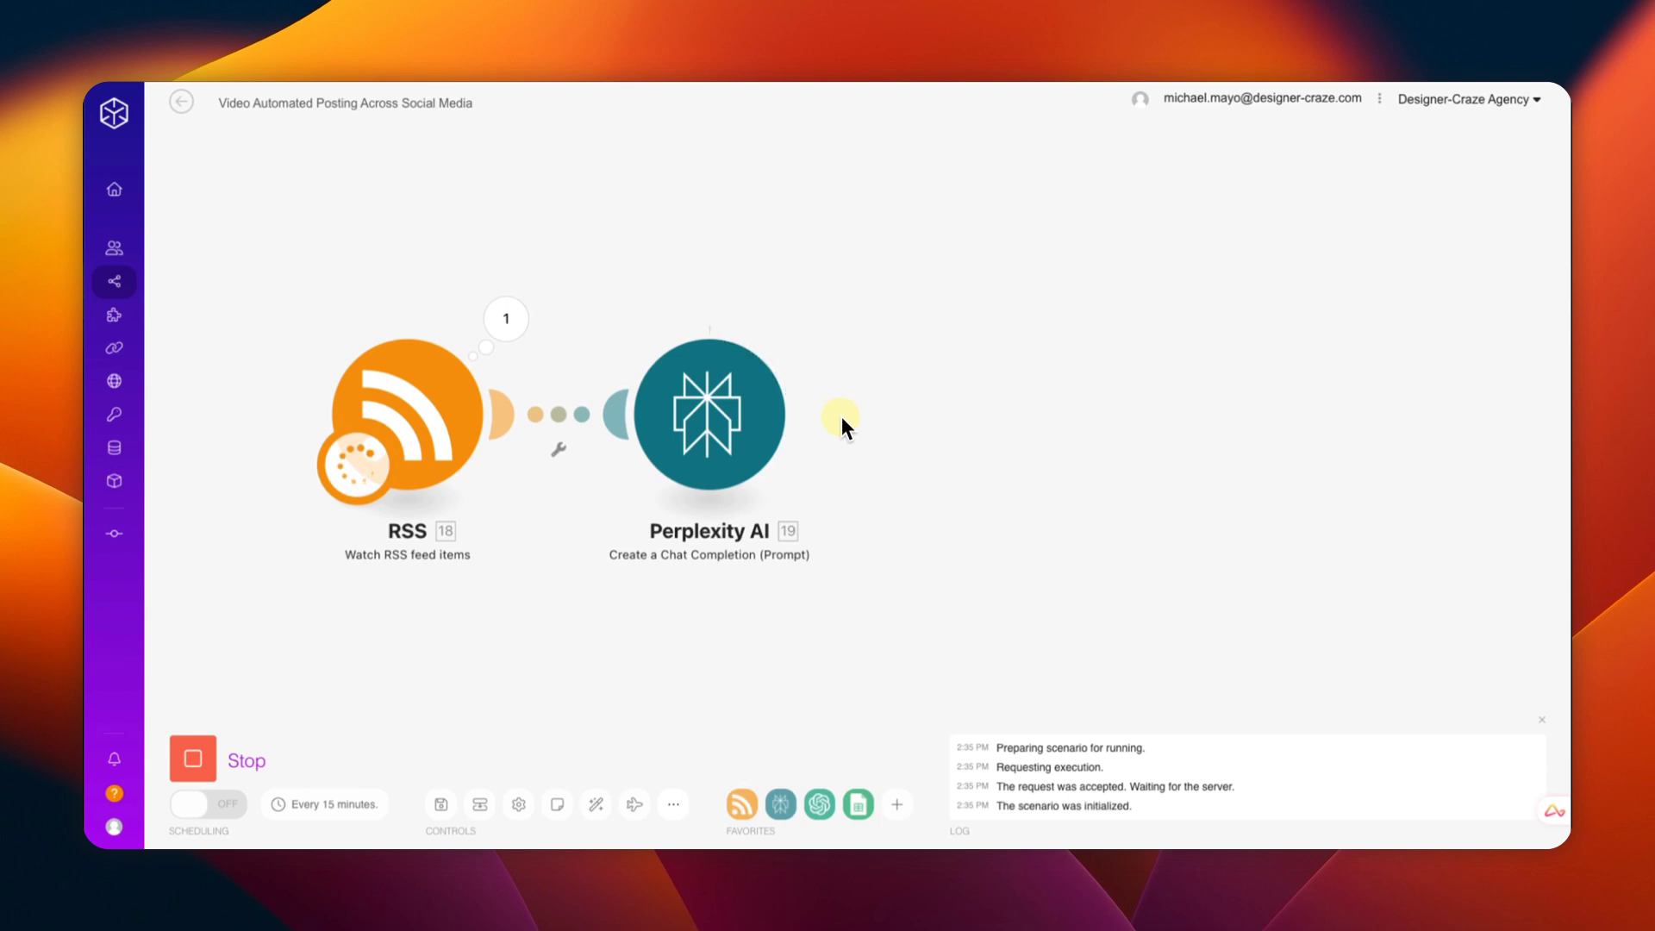
click(808, 318)
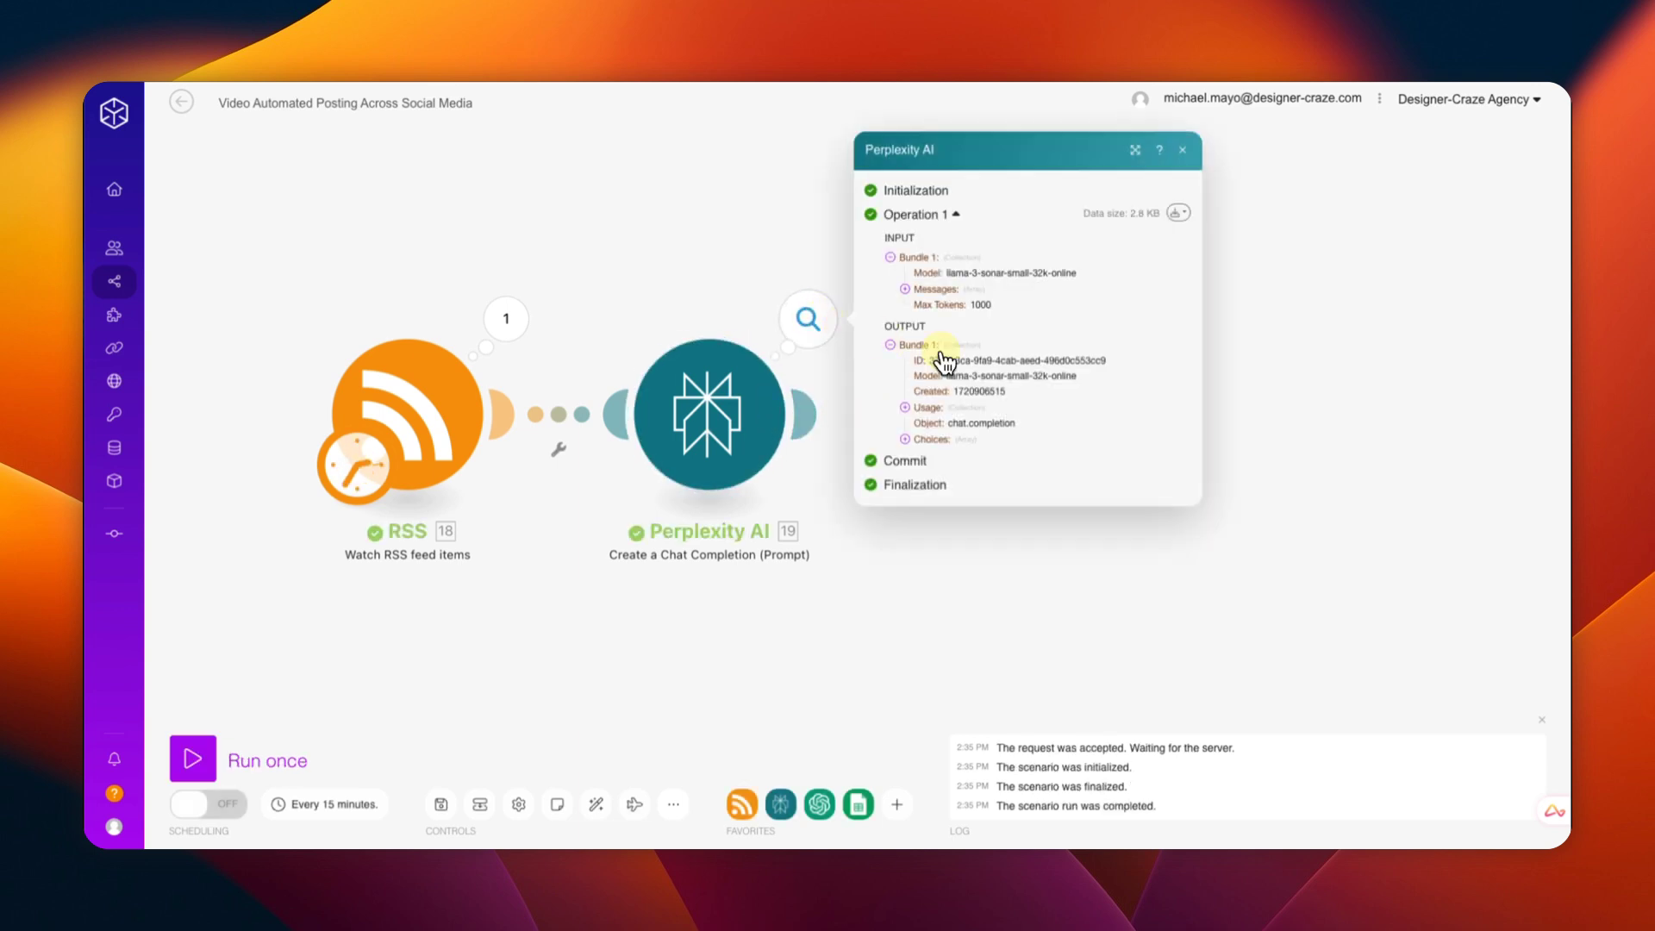
click(906, 439)
click(921, 448)
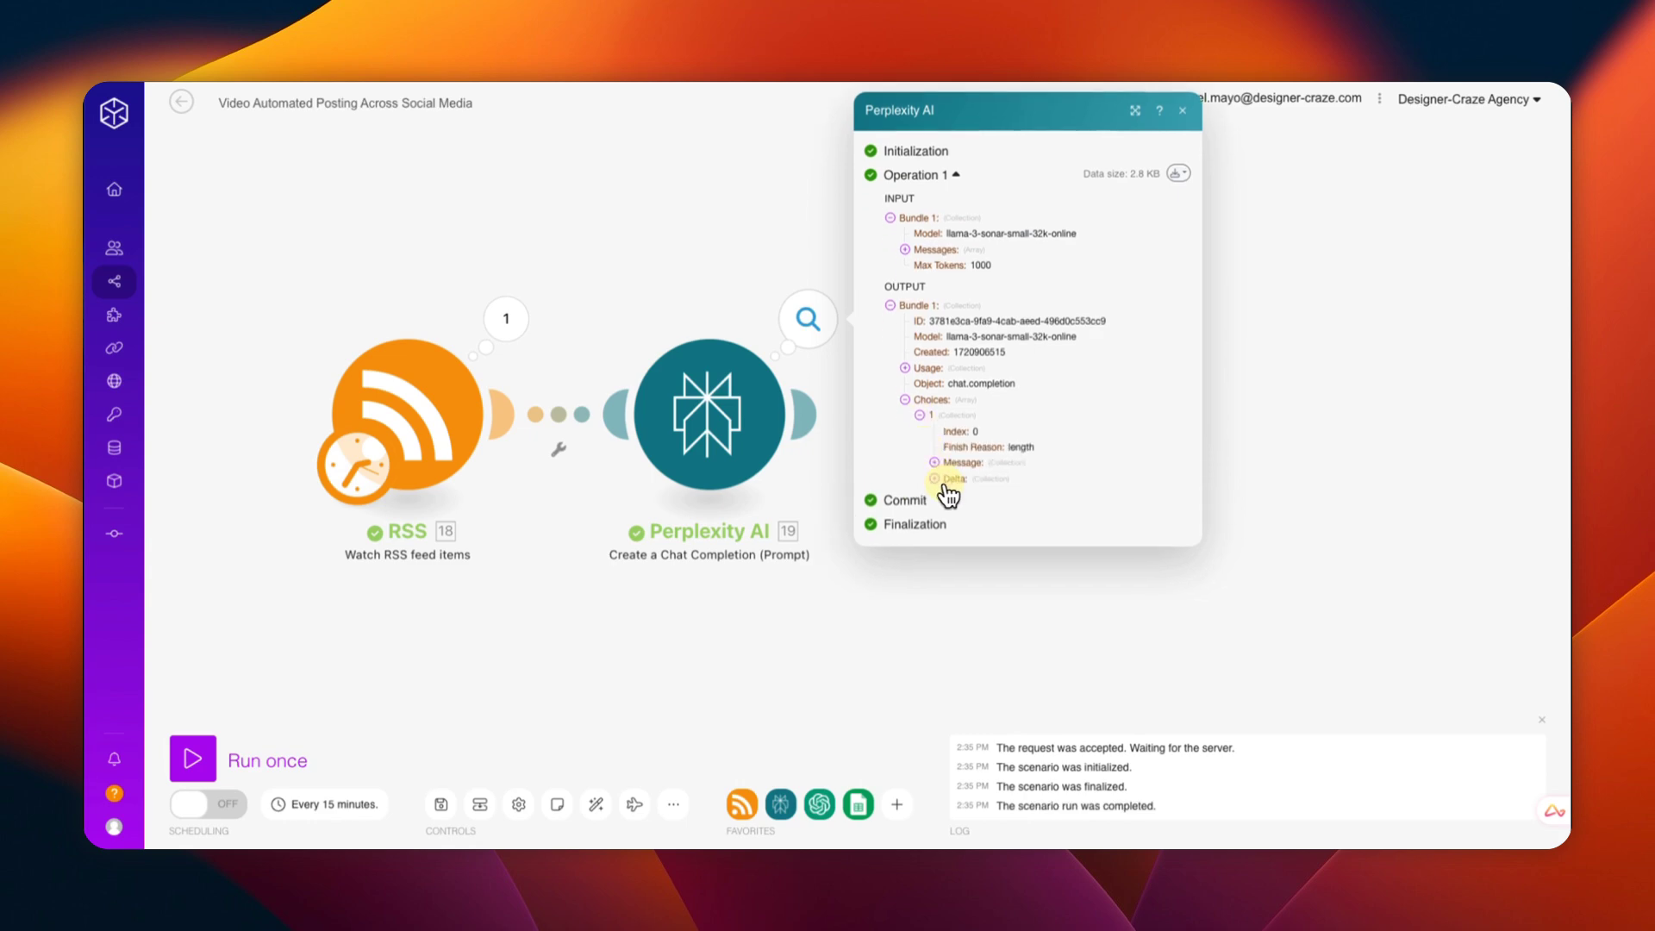
click(935, 460)
click(951, 493)
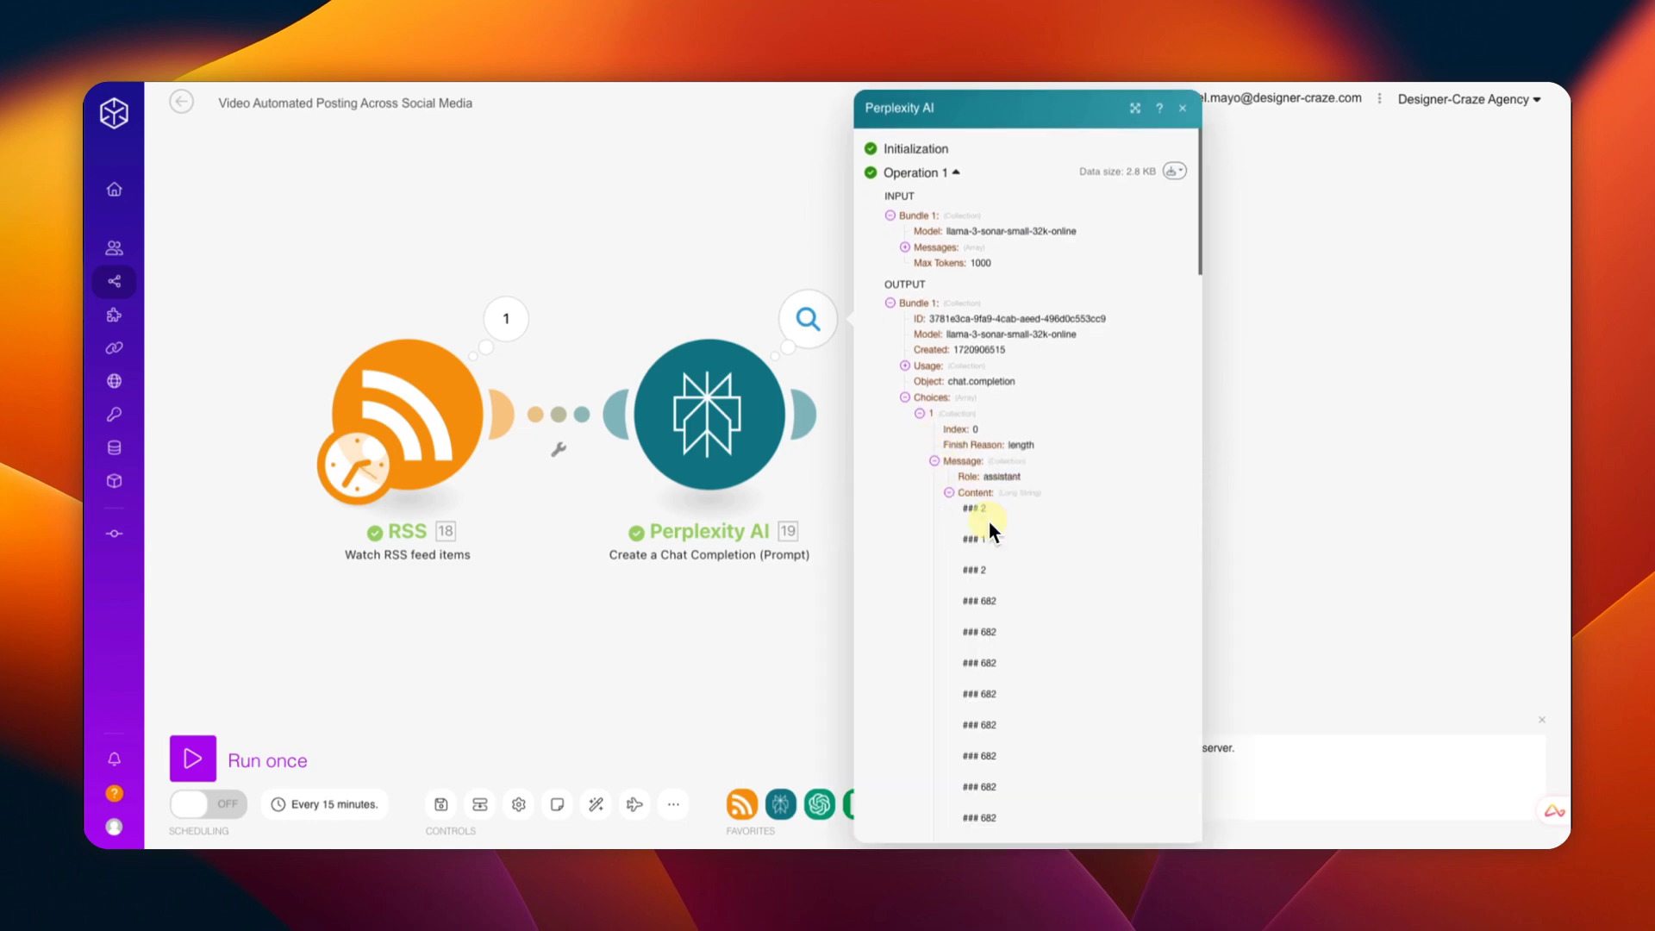
scroll(1031, 538, down, 10)
scroll(1031, 538, down, 10)
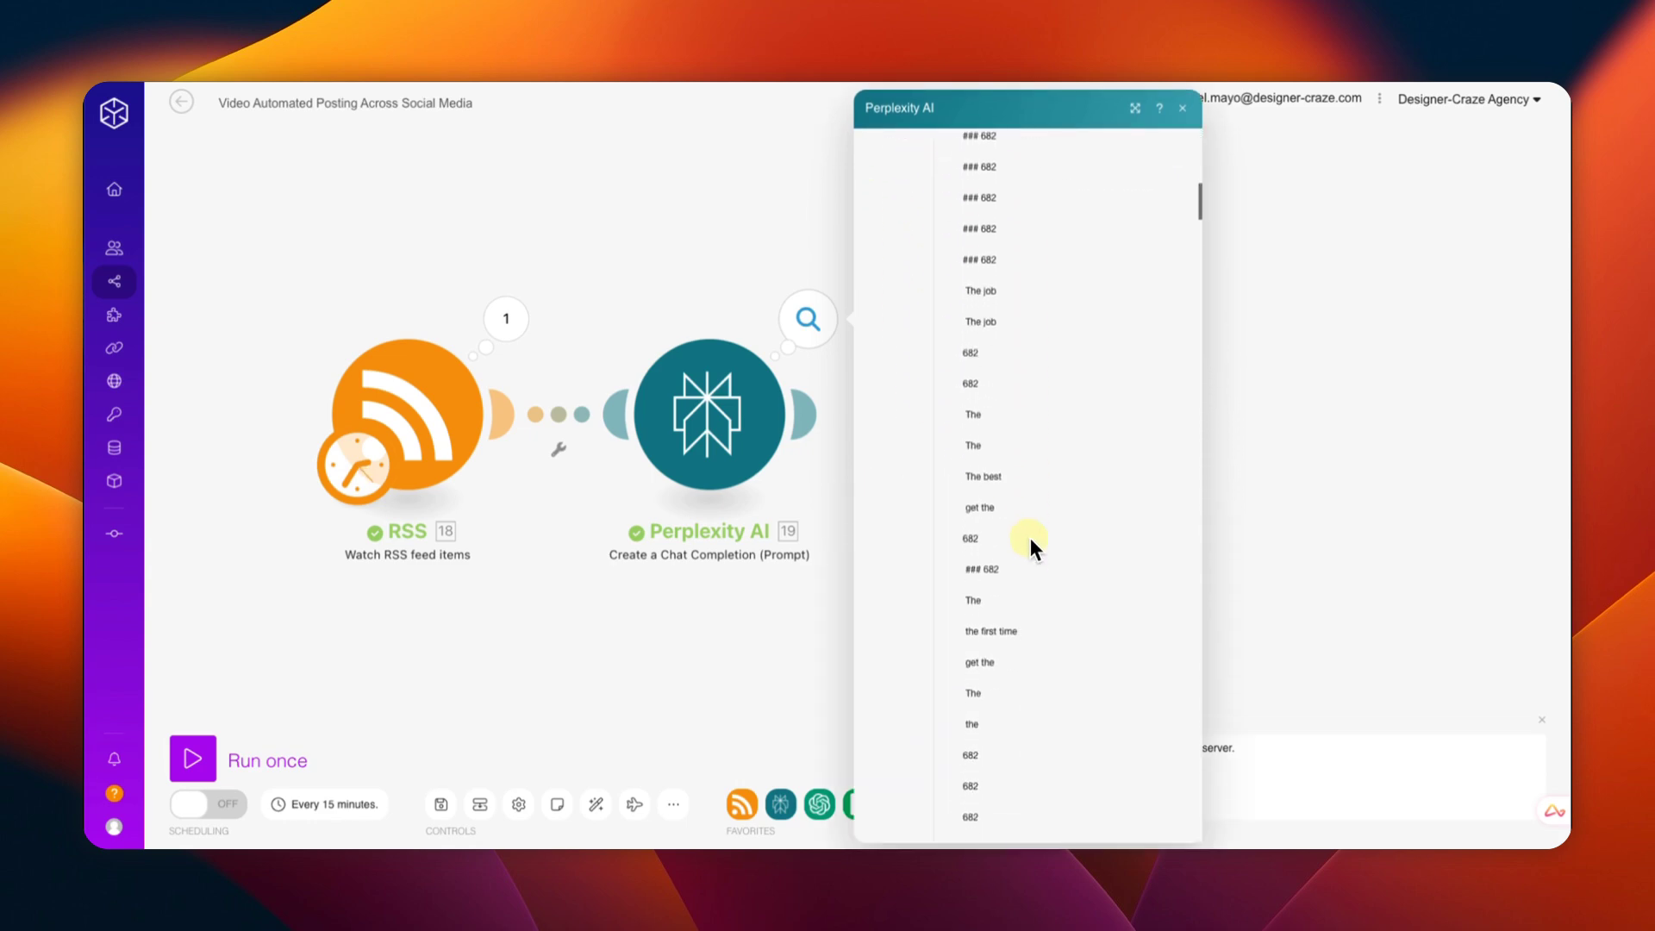
click(1186, 119)
Step: Set the RSS module to start from the selected feed item "FlexJobs Review: Is FlexJobs Legit? Read Before Signing Up…"
right_click(412, 406)
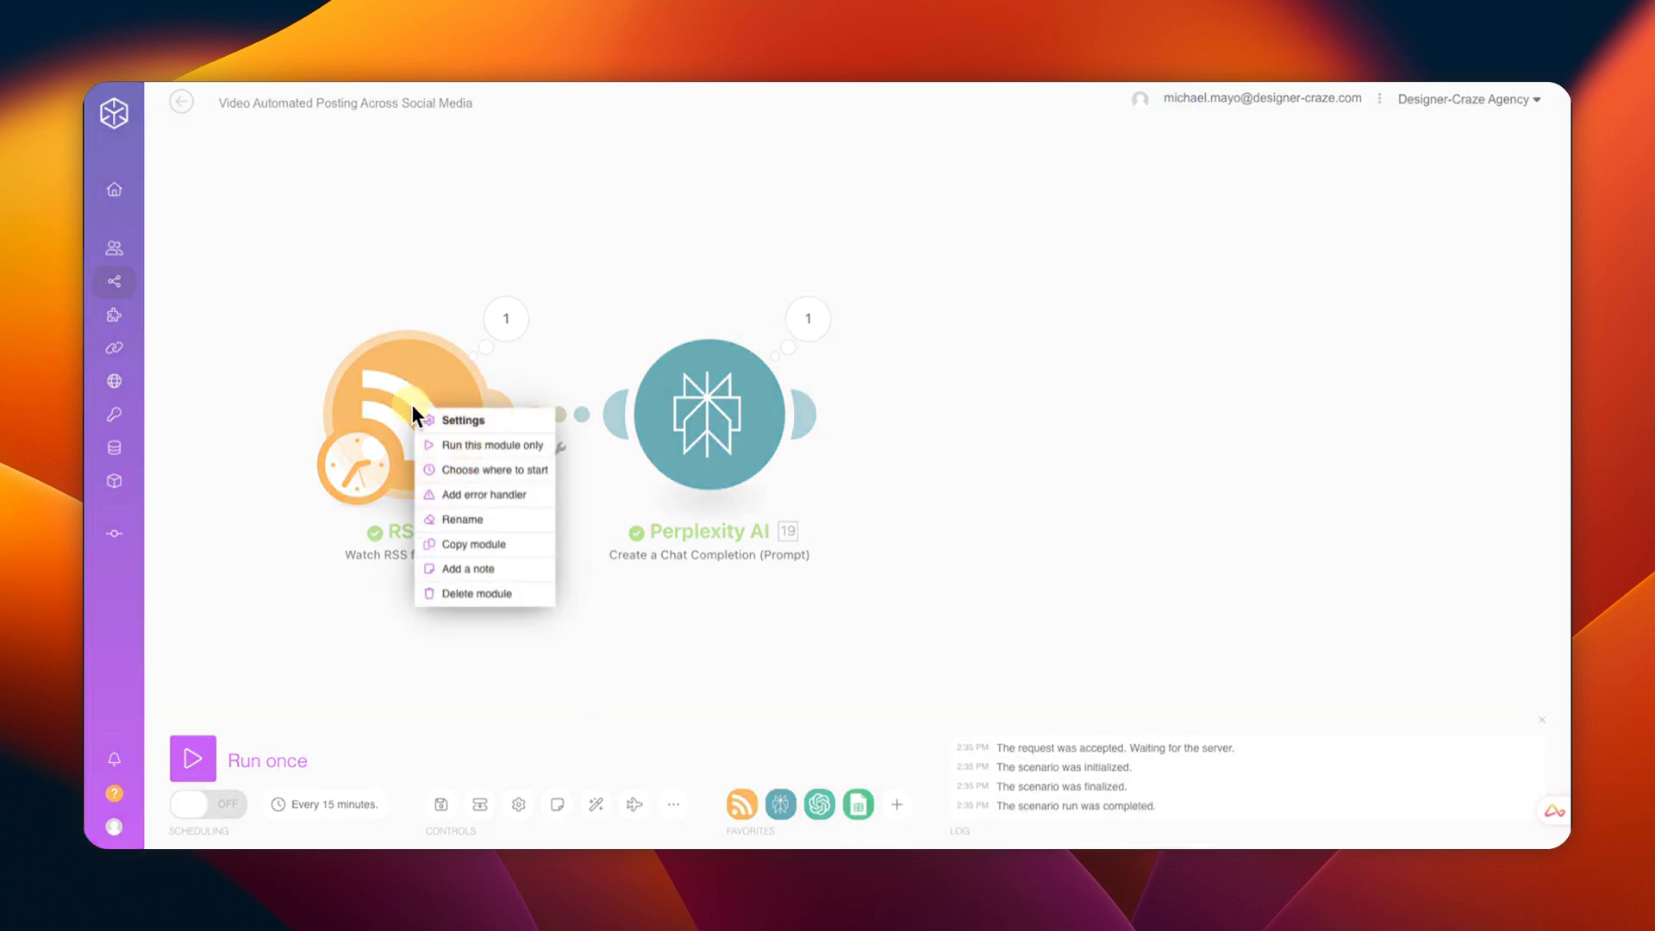
click(471, 476)
click(528, 470)
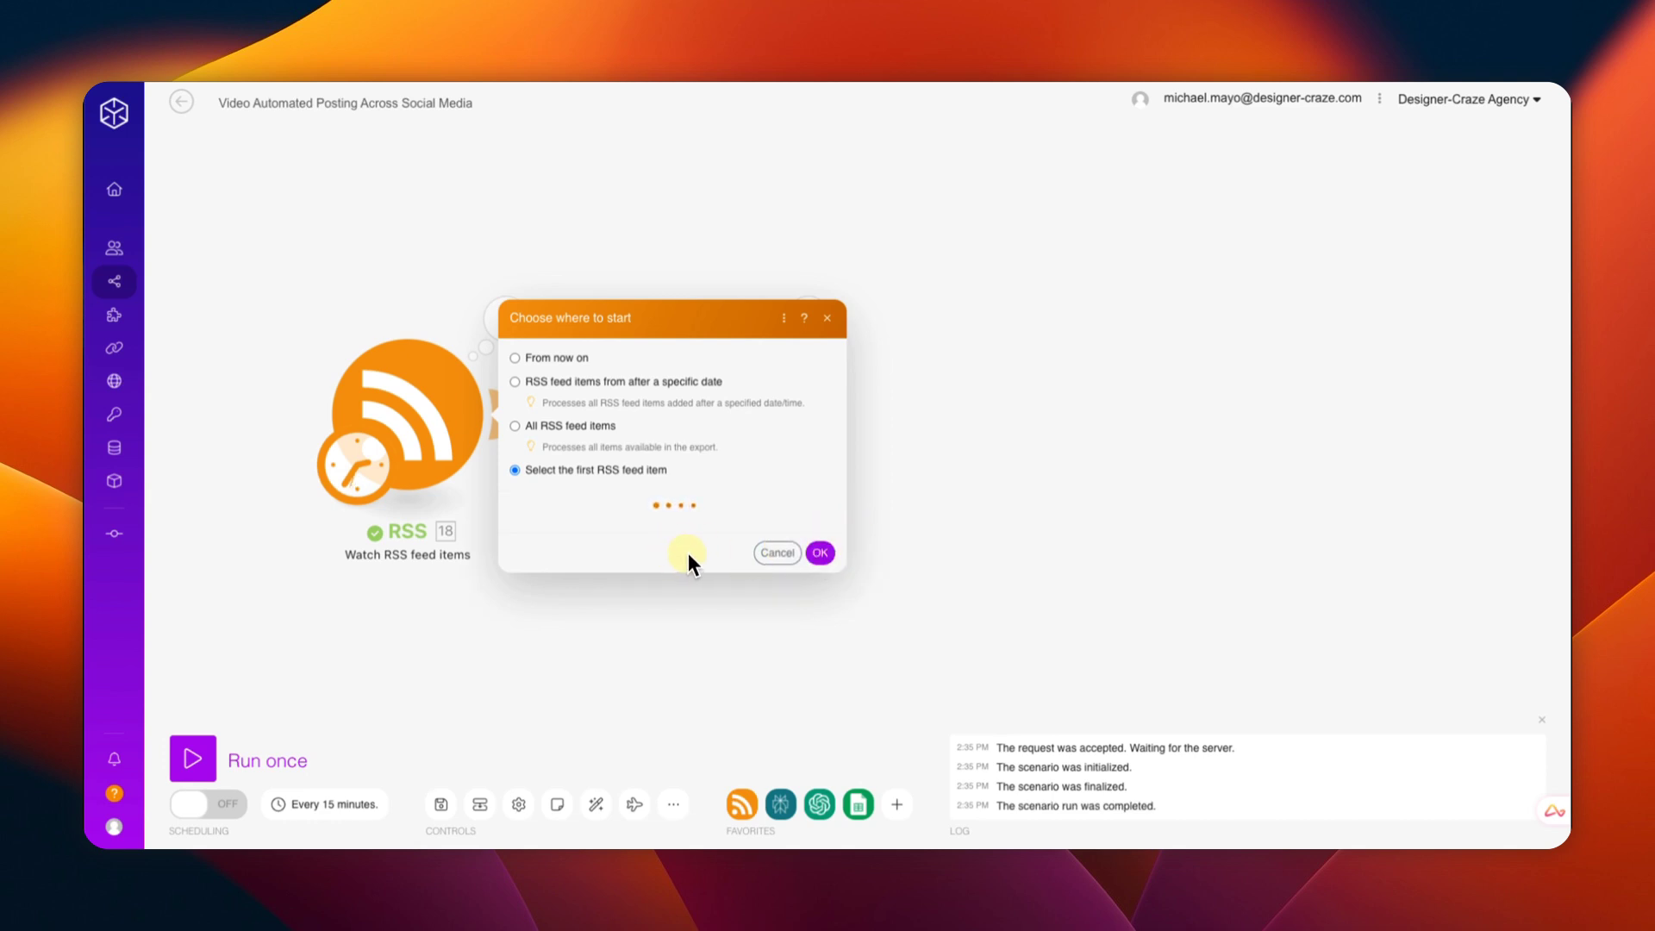
scroll(690, 470, down, 1)
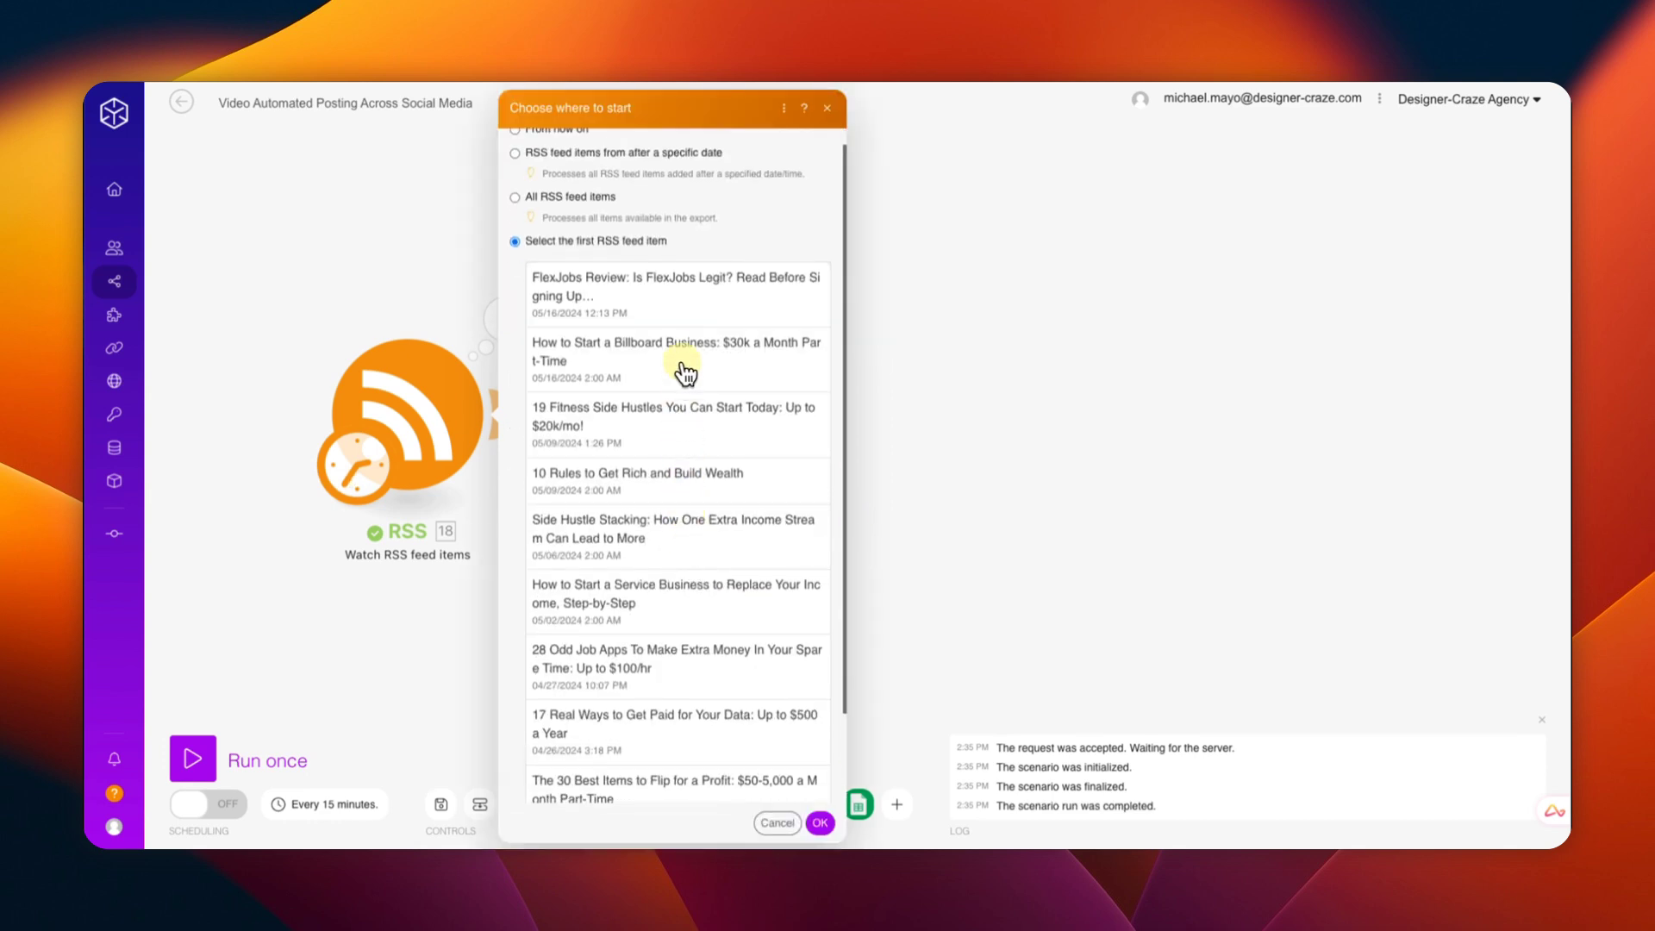
click(666, 297)
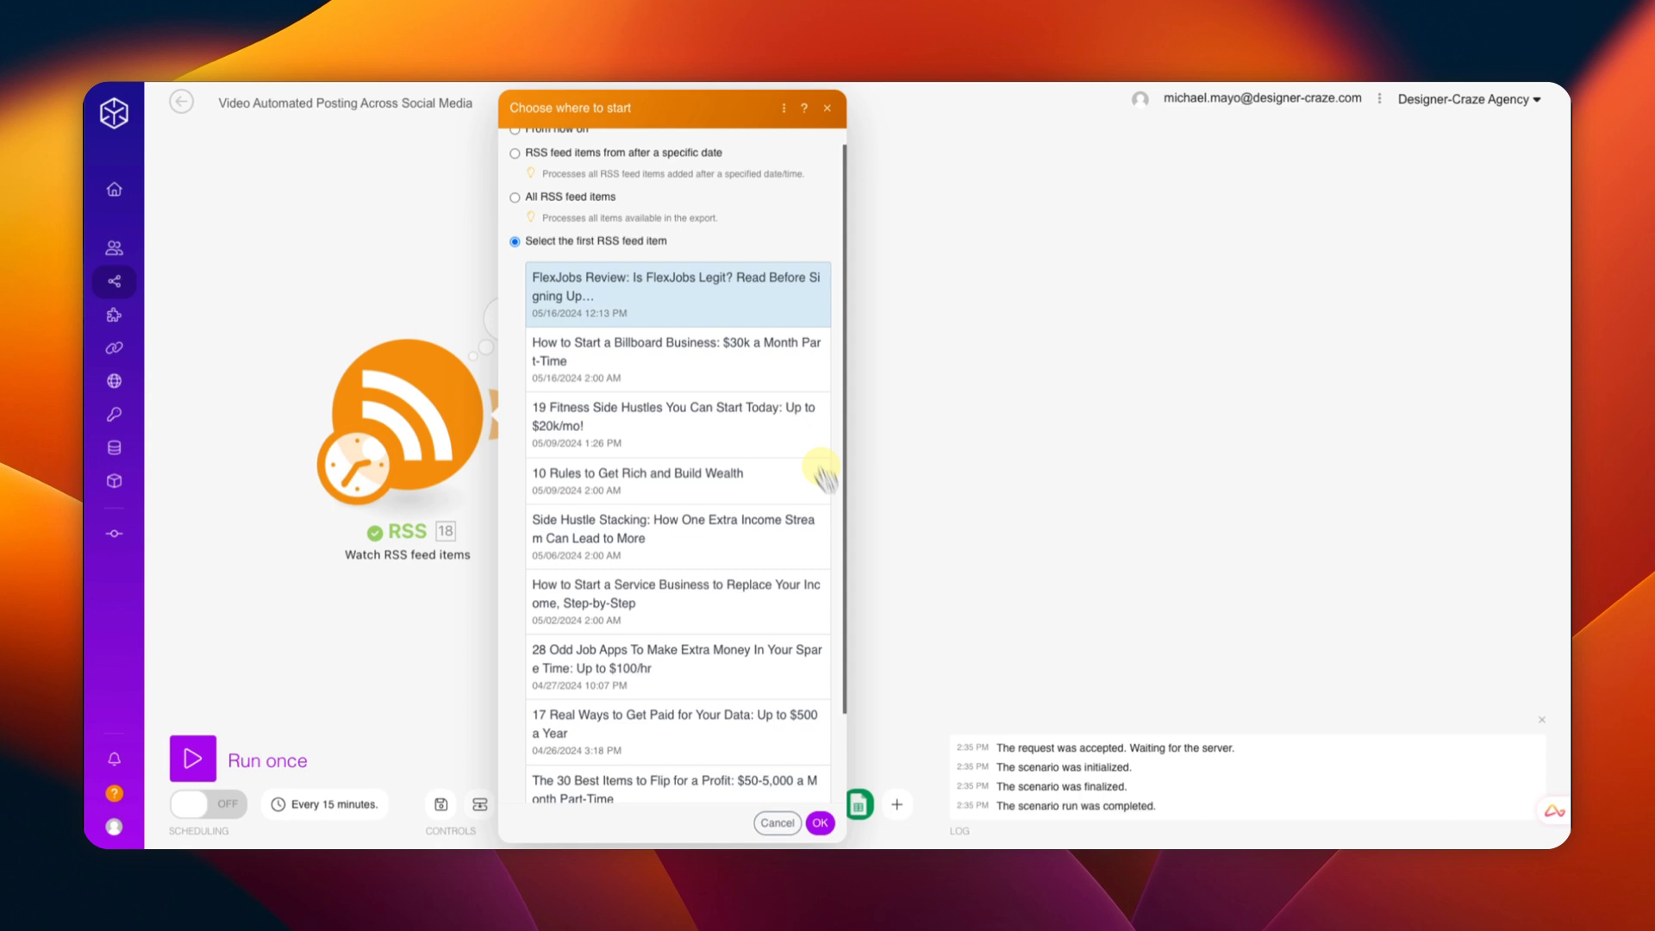
click(821, 823)
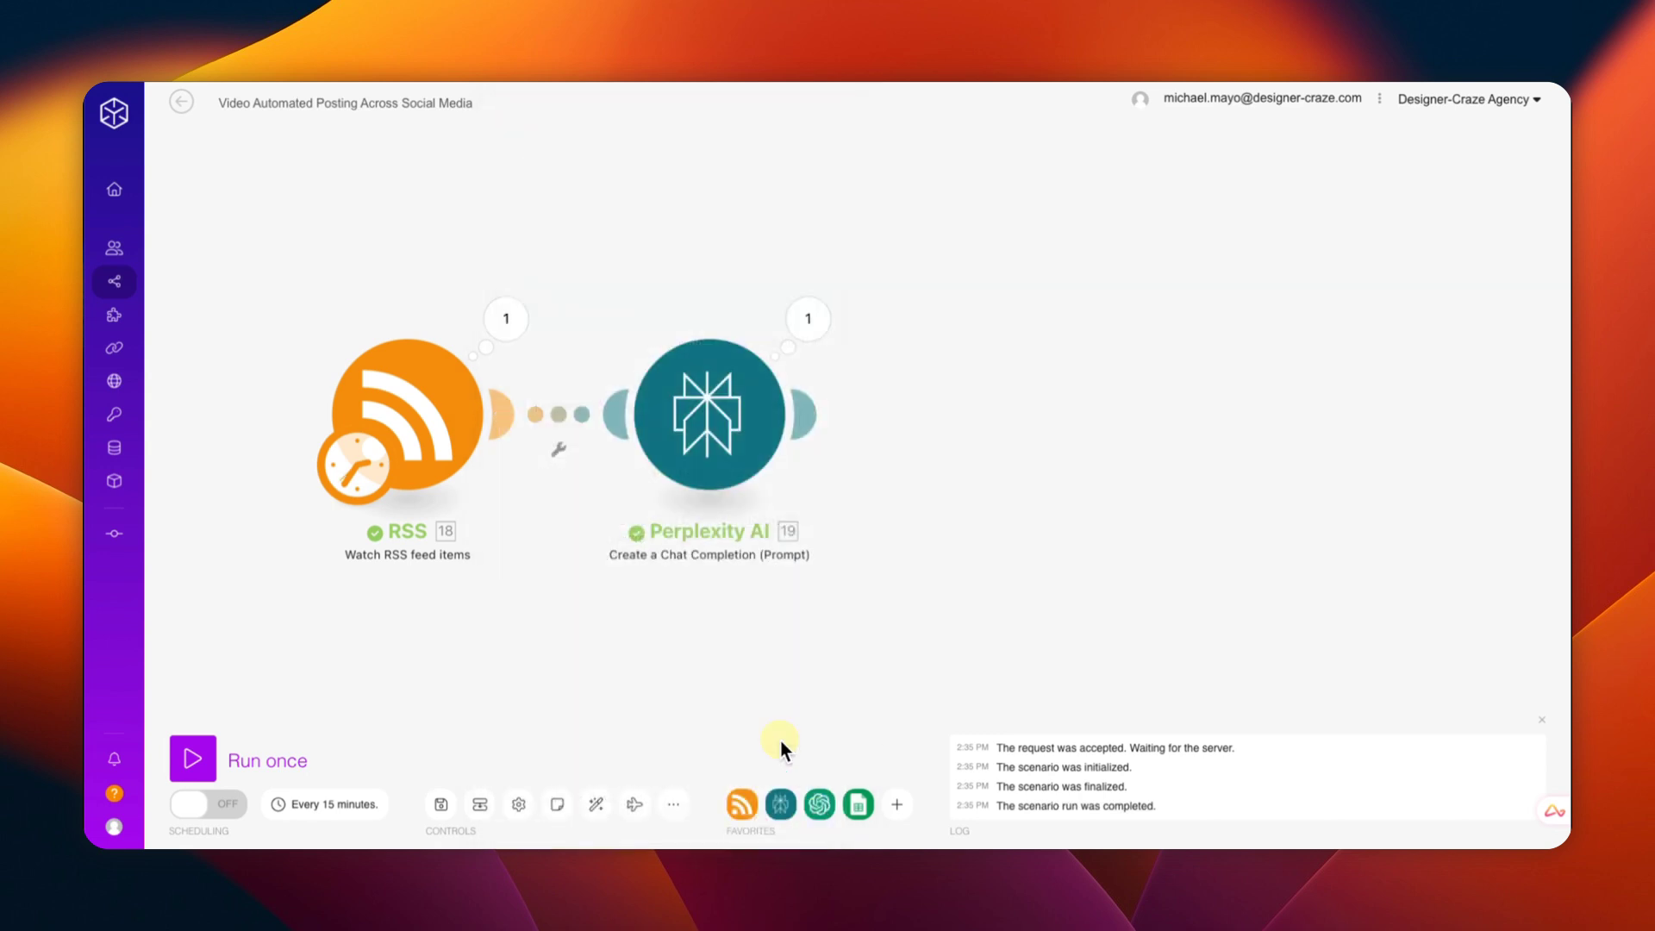
Step: Run the scenario once with the newly chosen feed item and read through the article summary in the Perplexity AI output
click(193, 758)
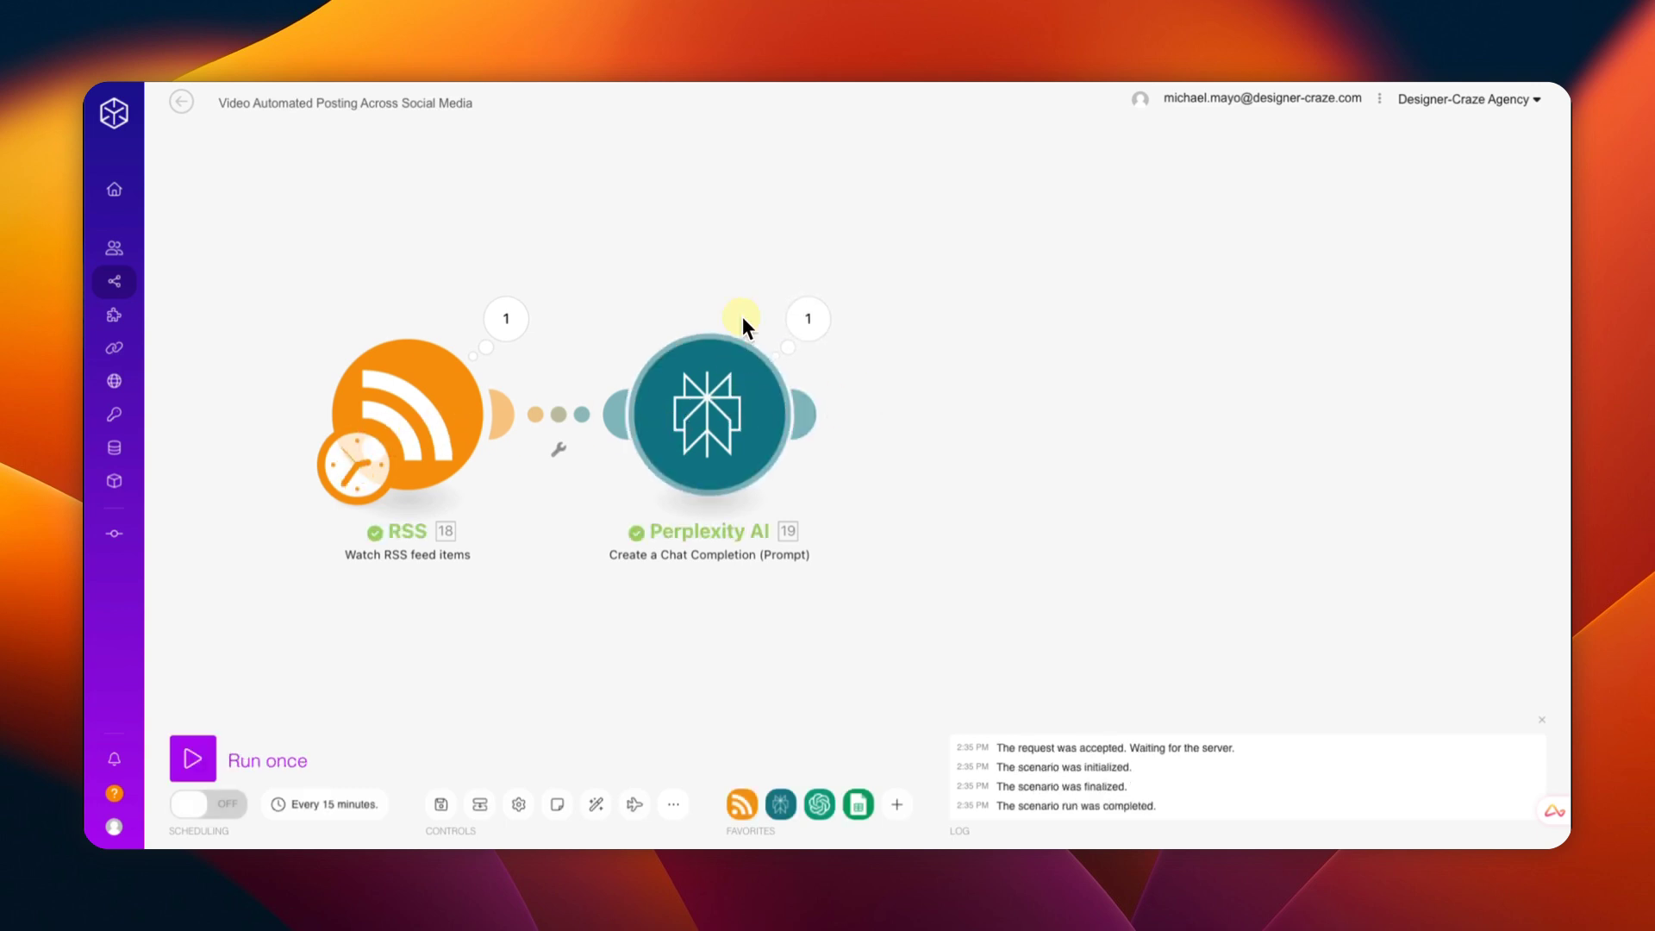
click(808, 318)
click(930, 437)
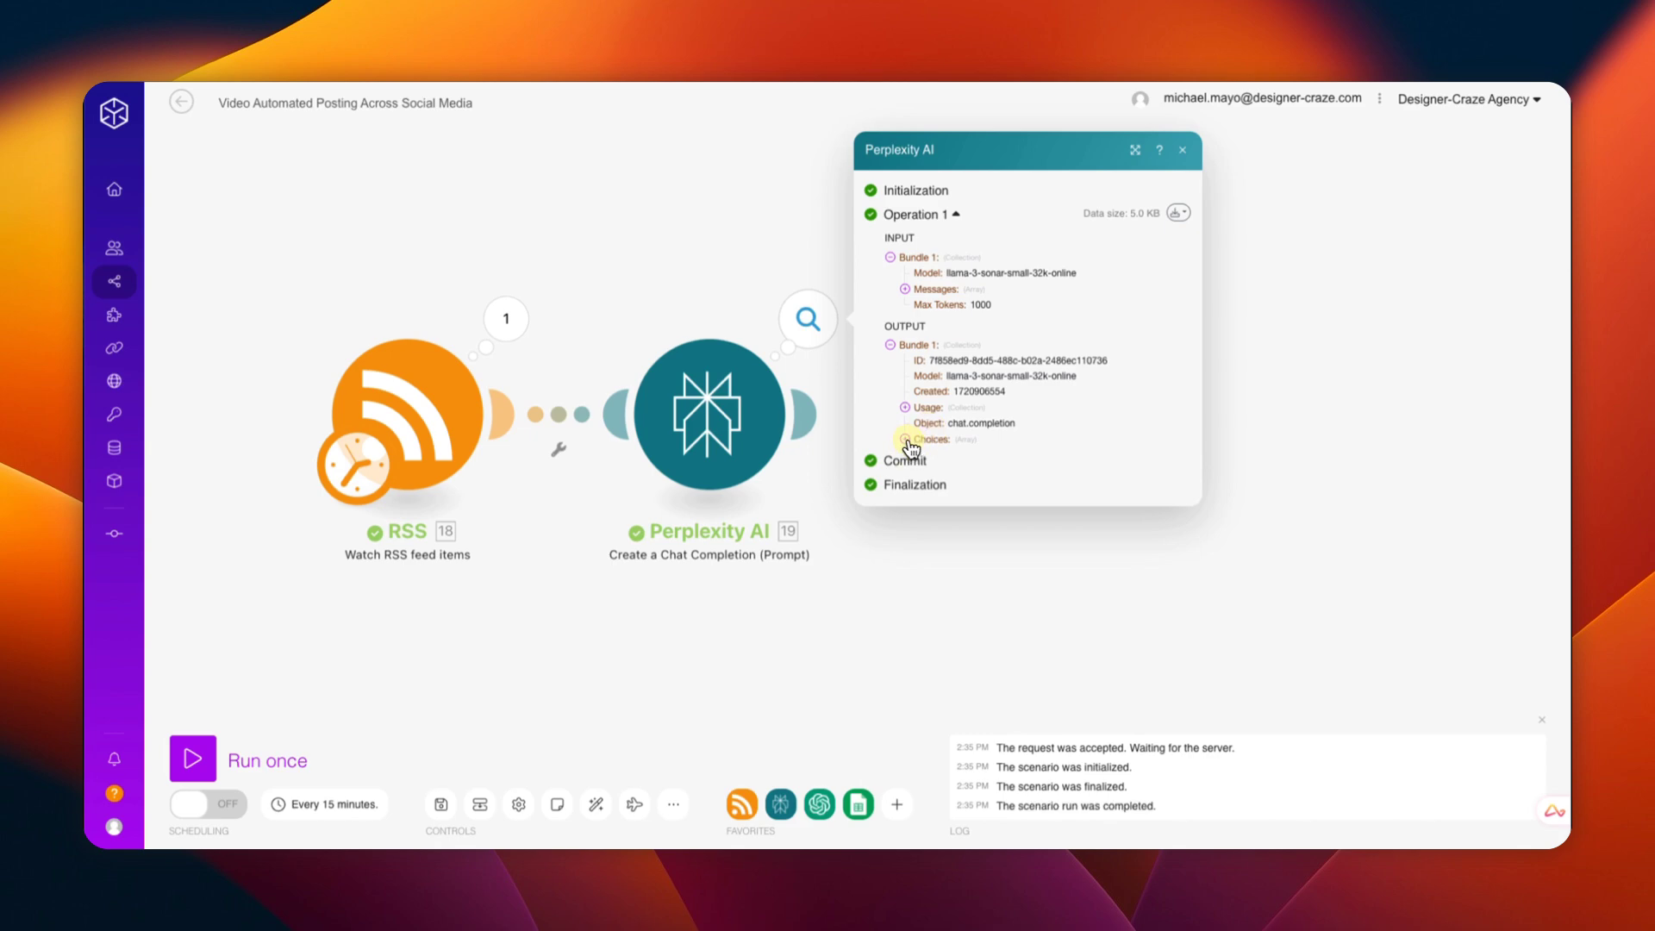
click(920, 448)
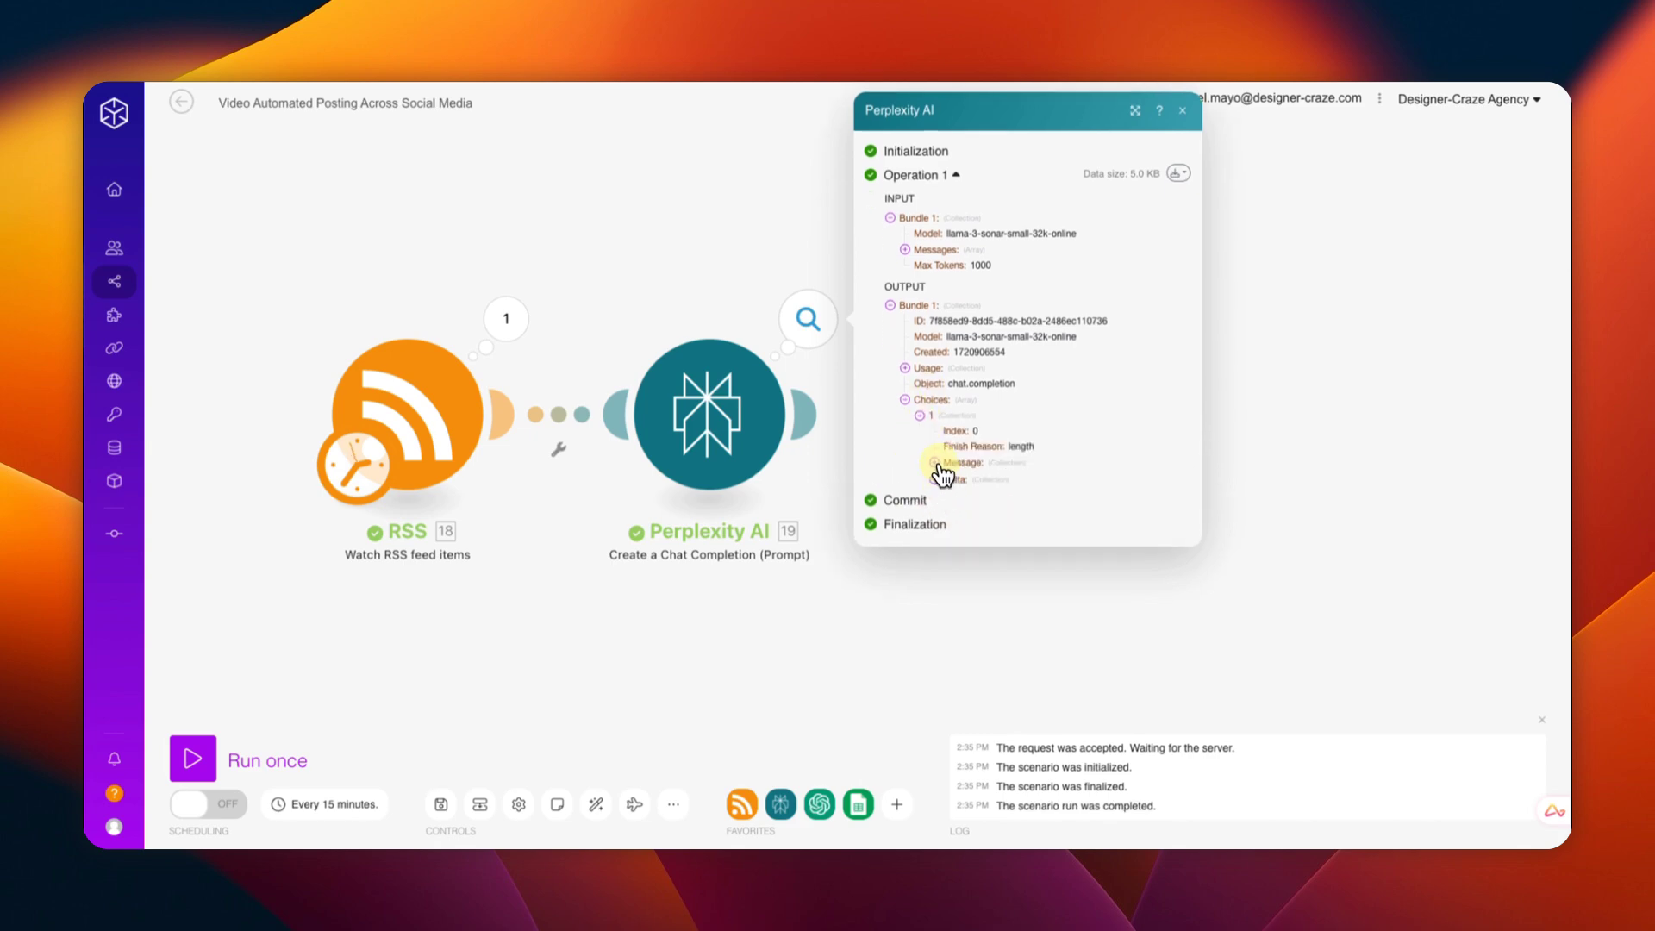
click(935, 460)
click(949, 493)
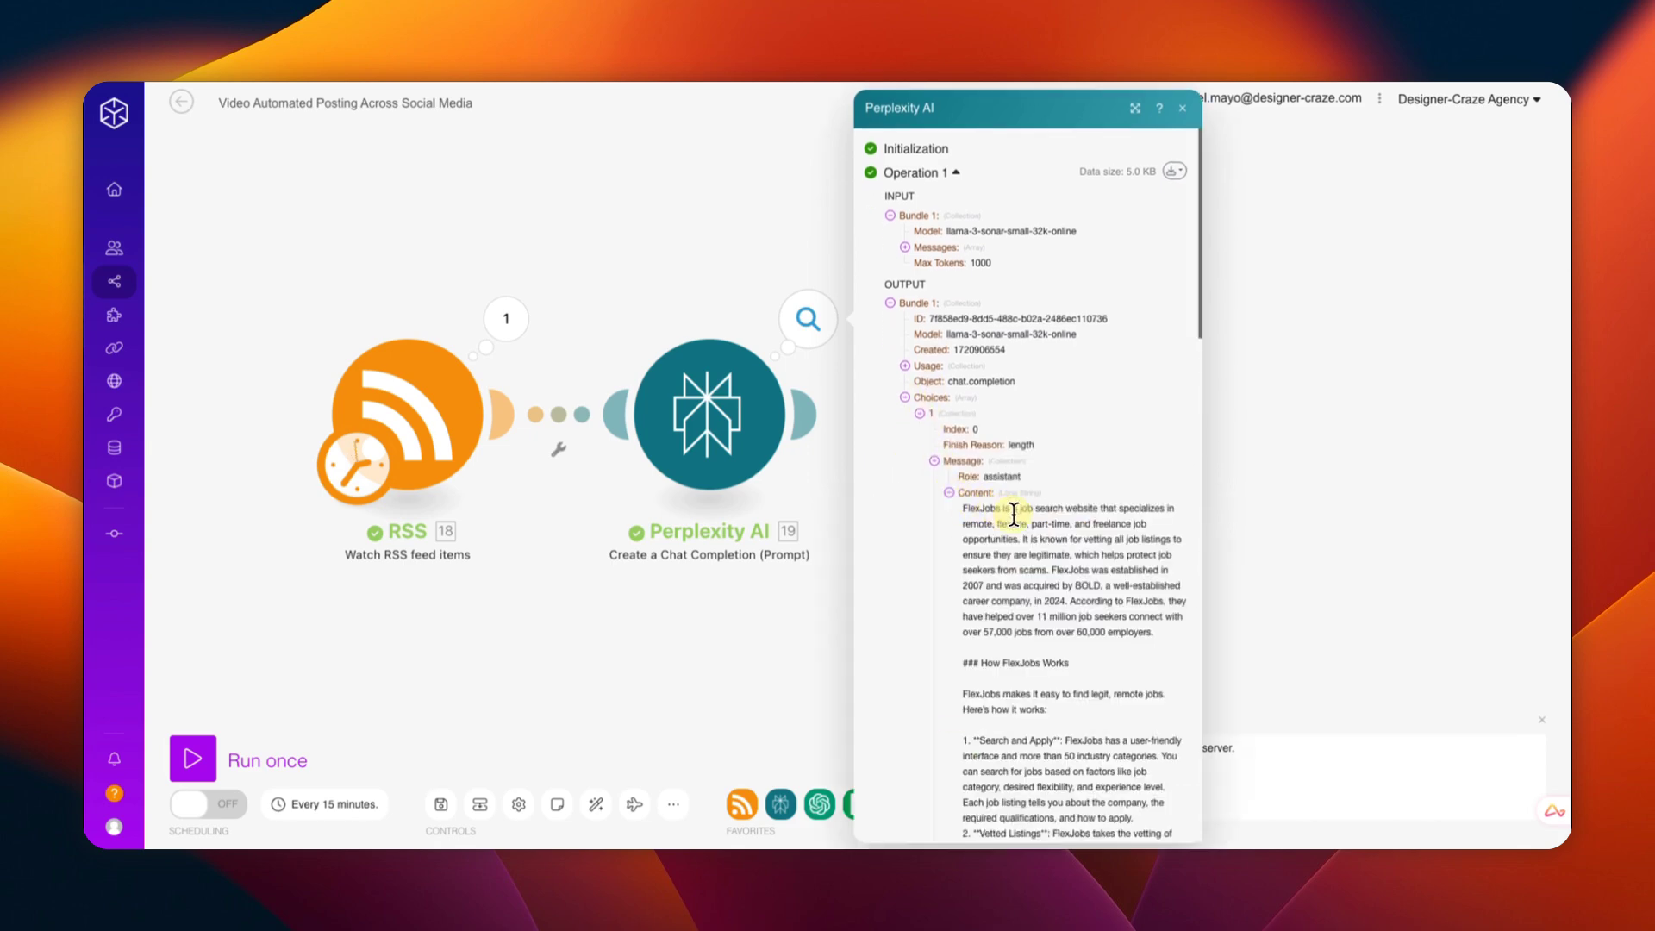
scroll(1030, 492, down, 3)
scroll(1032, 496, down, 15)
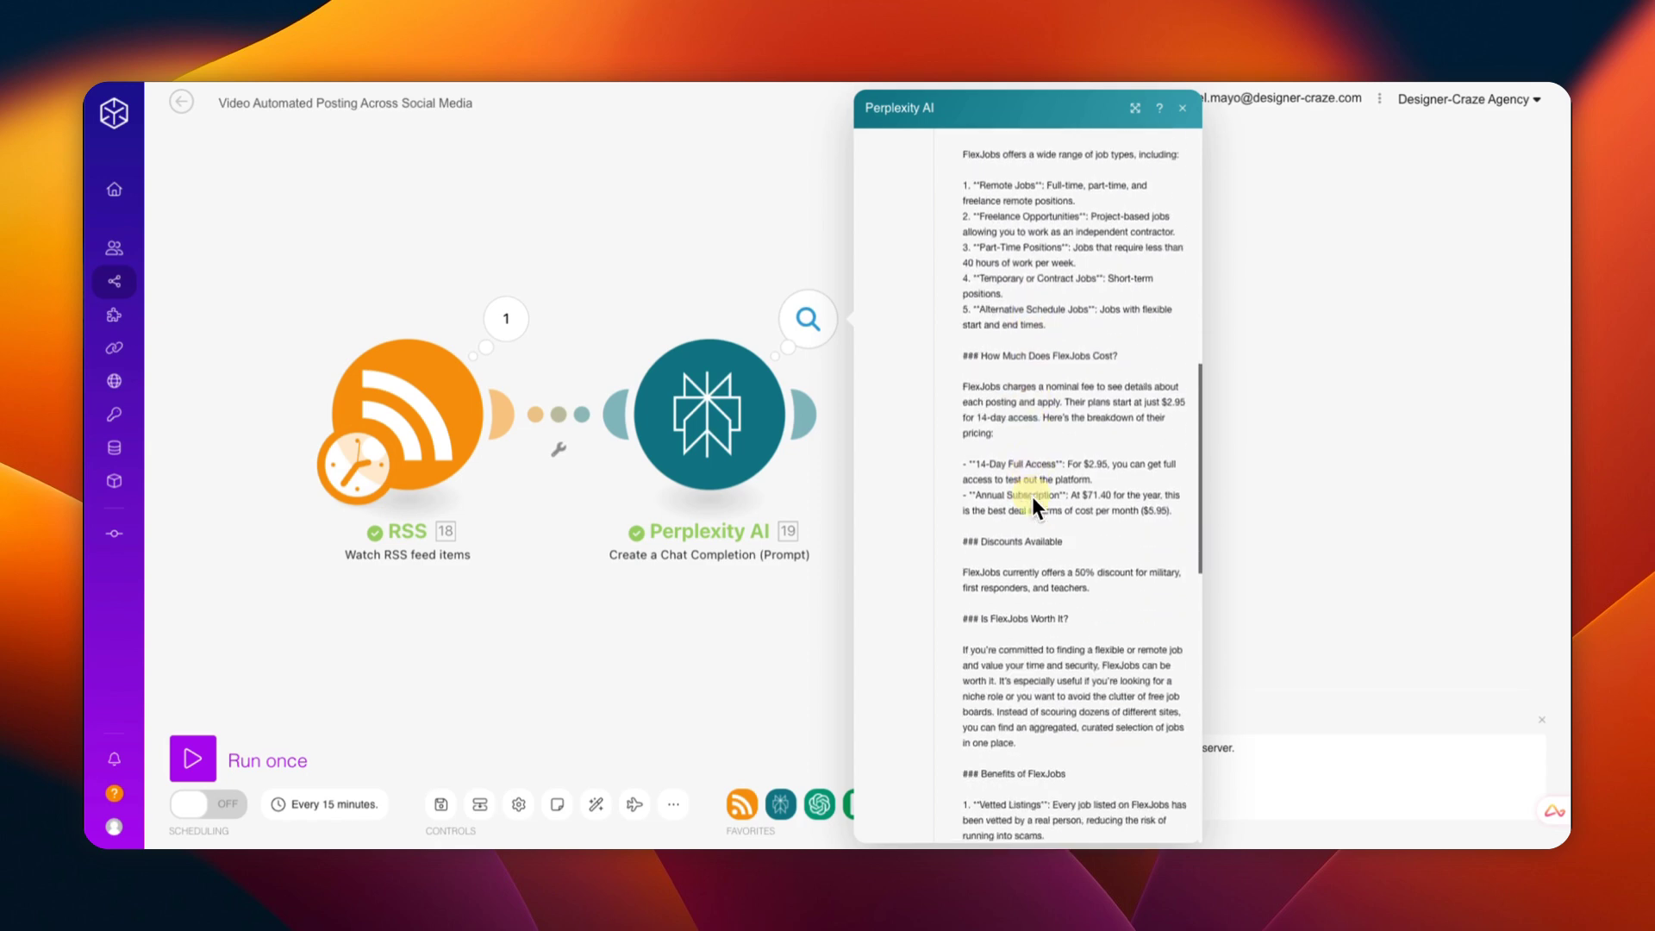
scroll(1032, 497, down, 5)
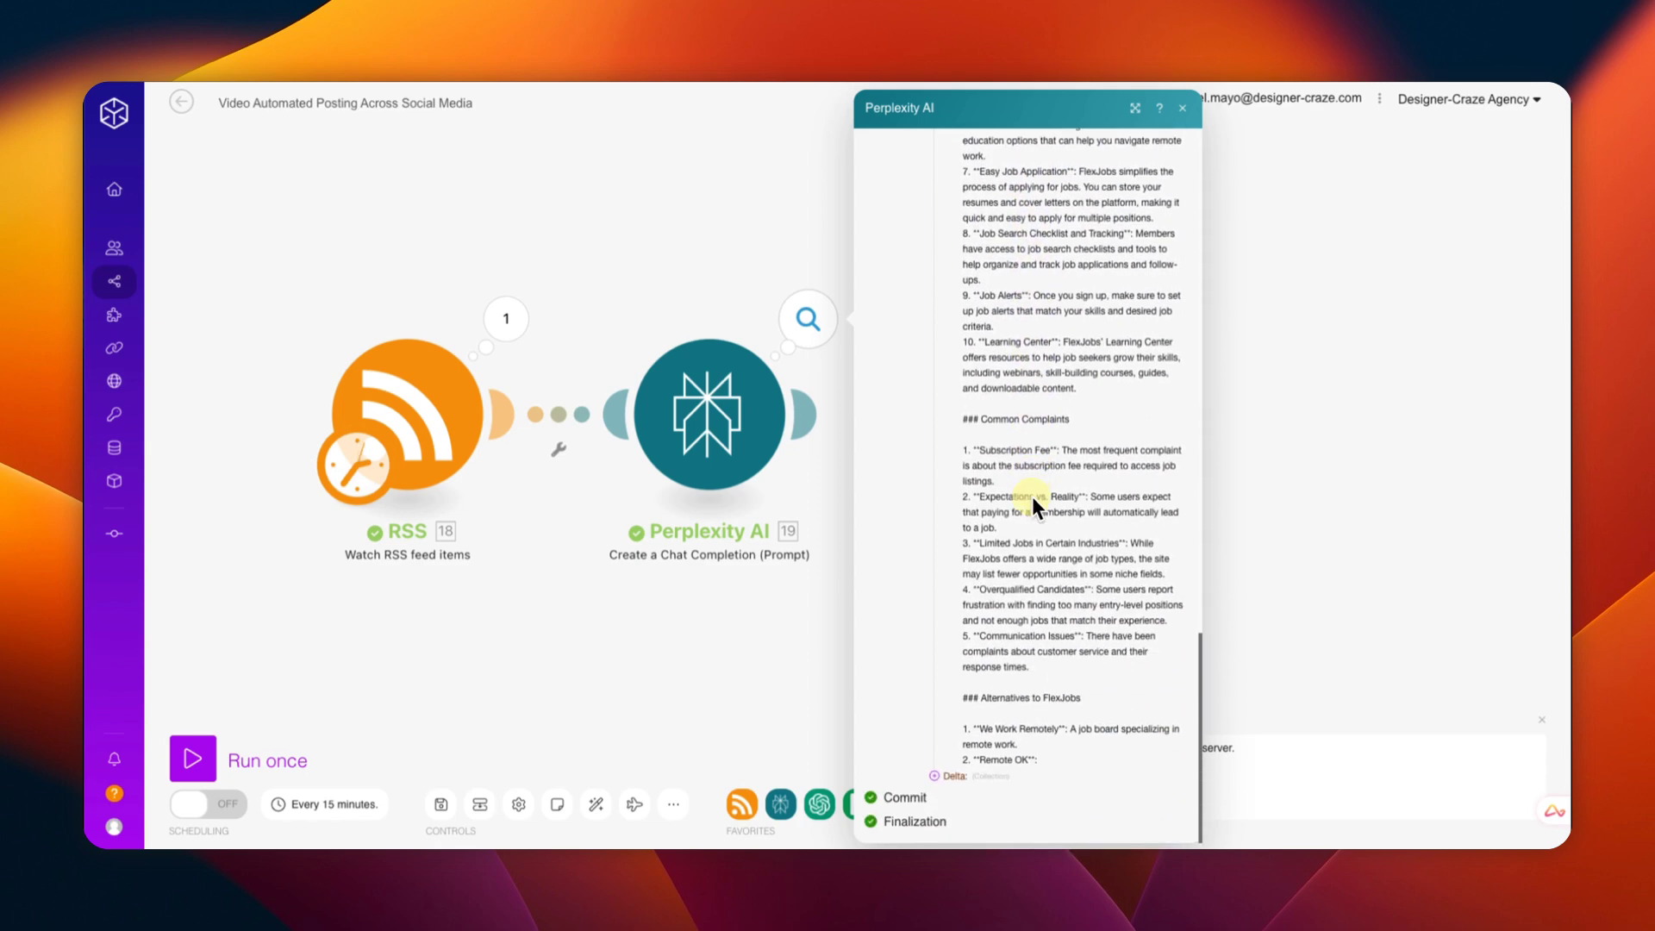
scroll(1032, 496, up, 8)
scroll(1031, 496, up, 10)
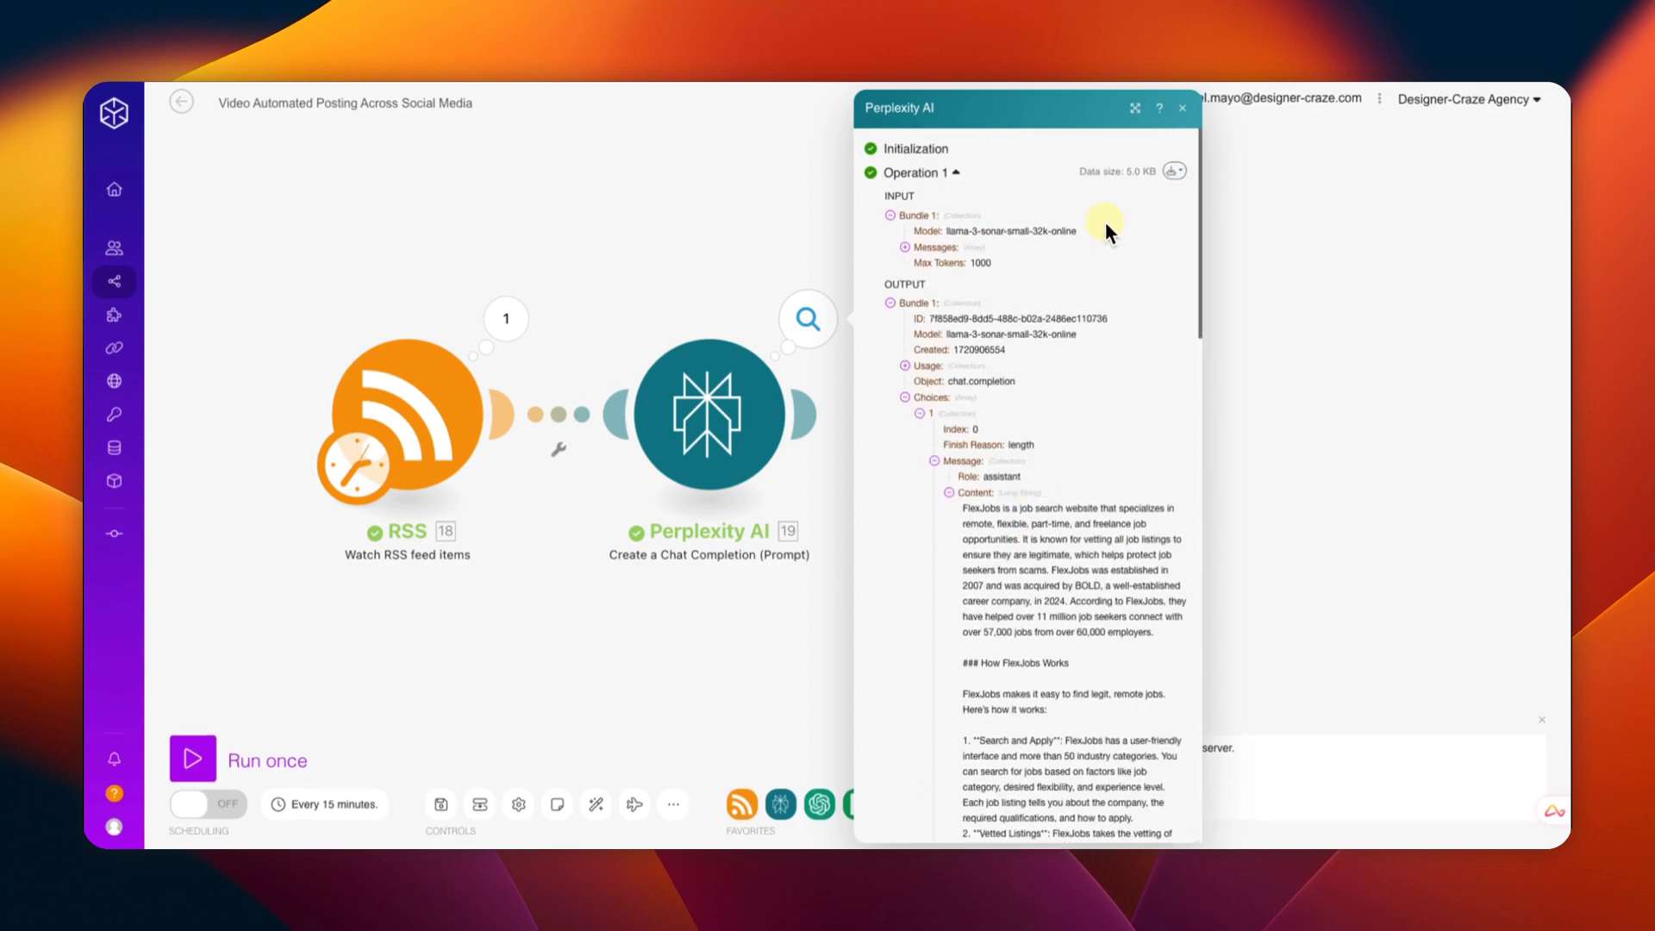
click(1184, 110)
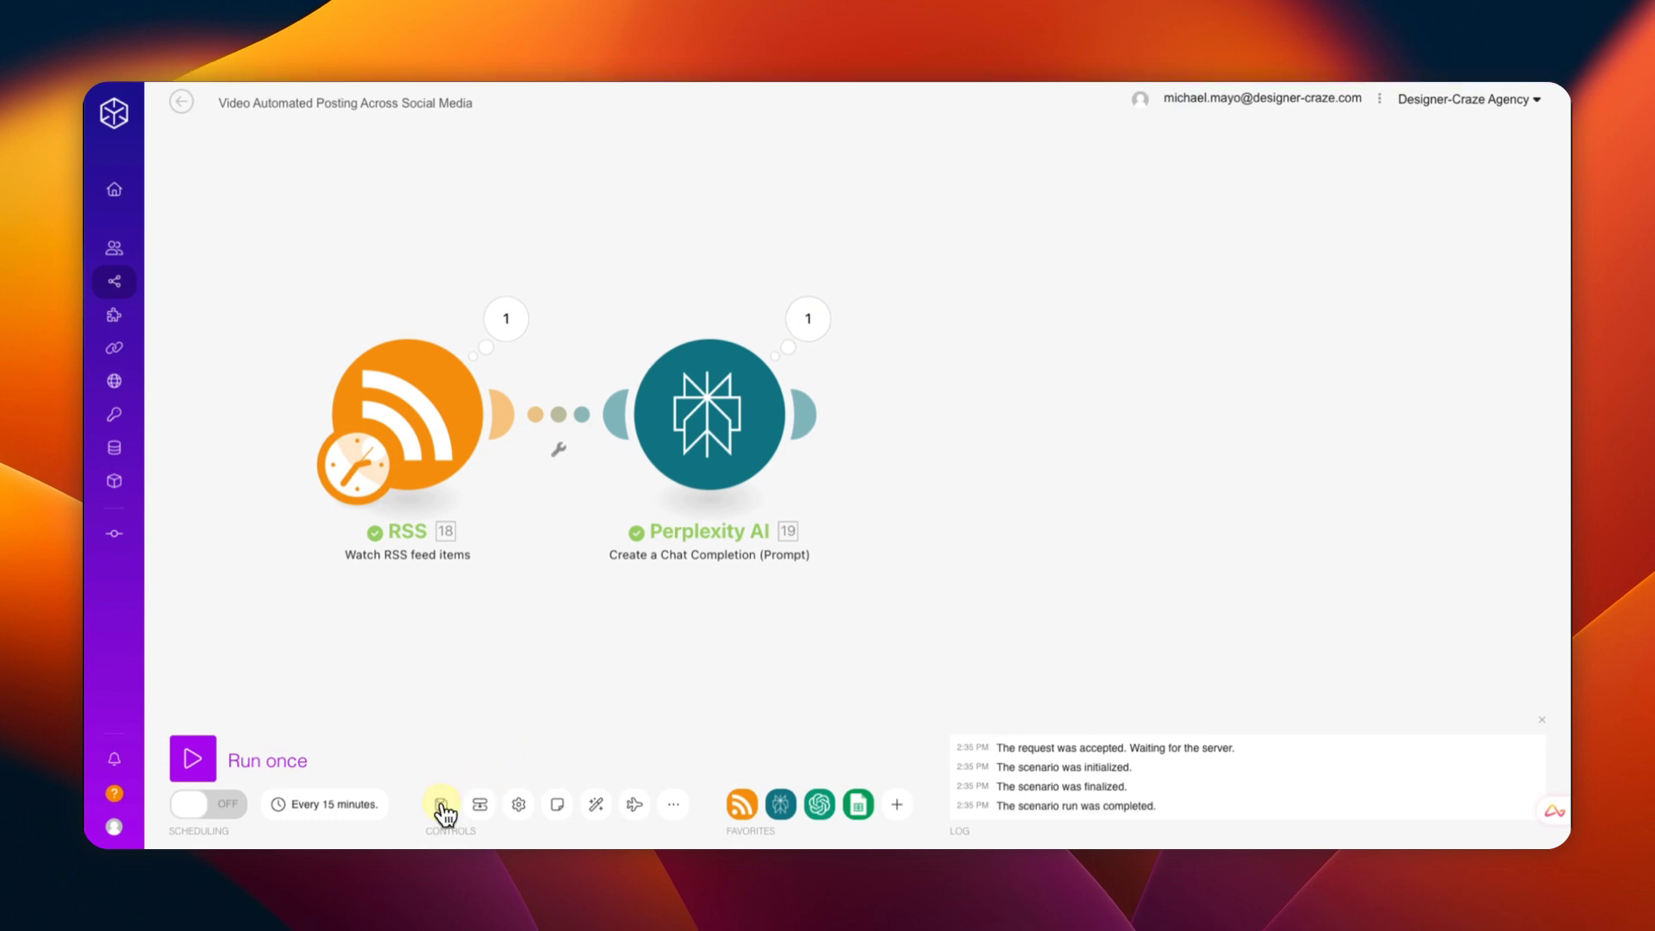
Step: Add a Router after the Perplexity AI module
click(695, 487)
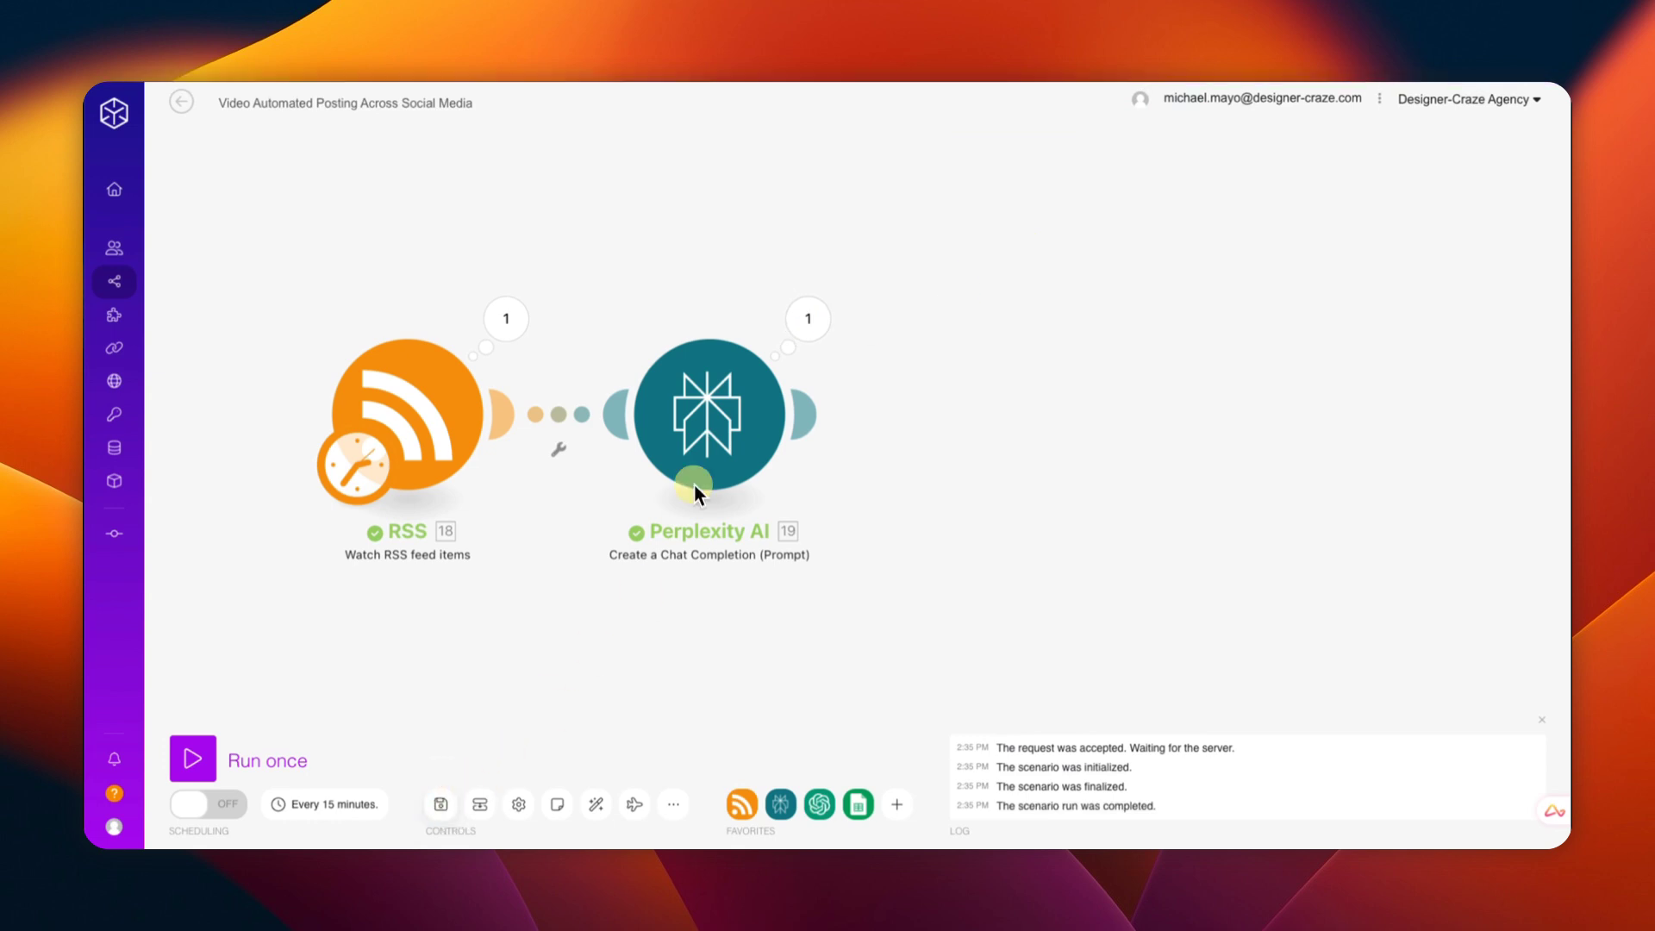
click(805, 416)
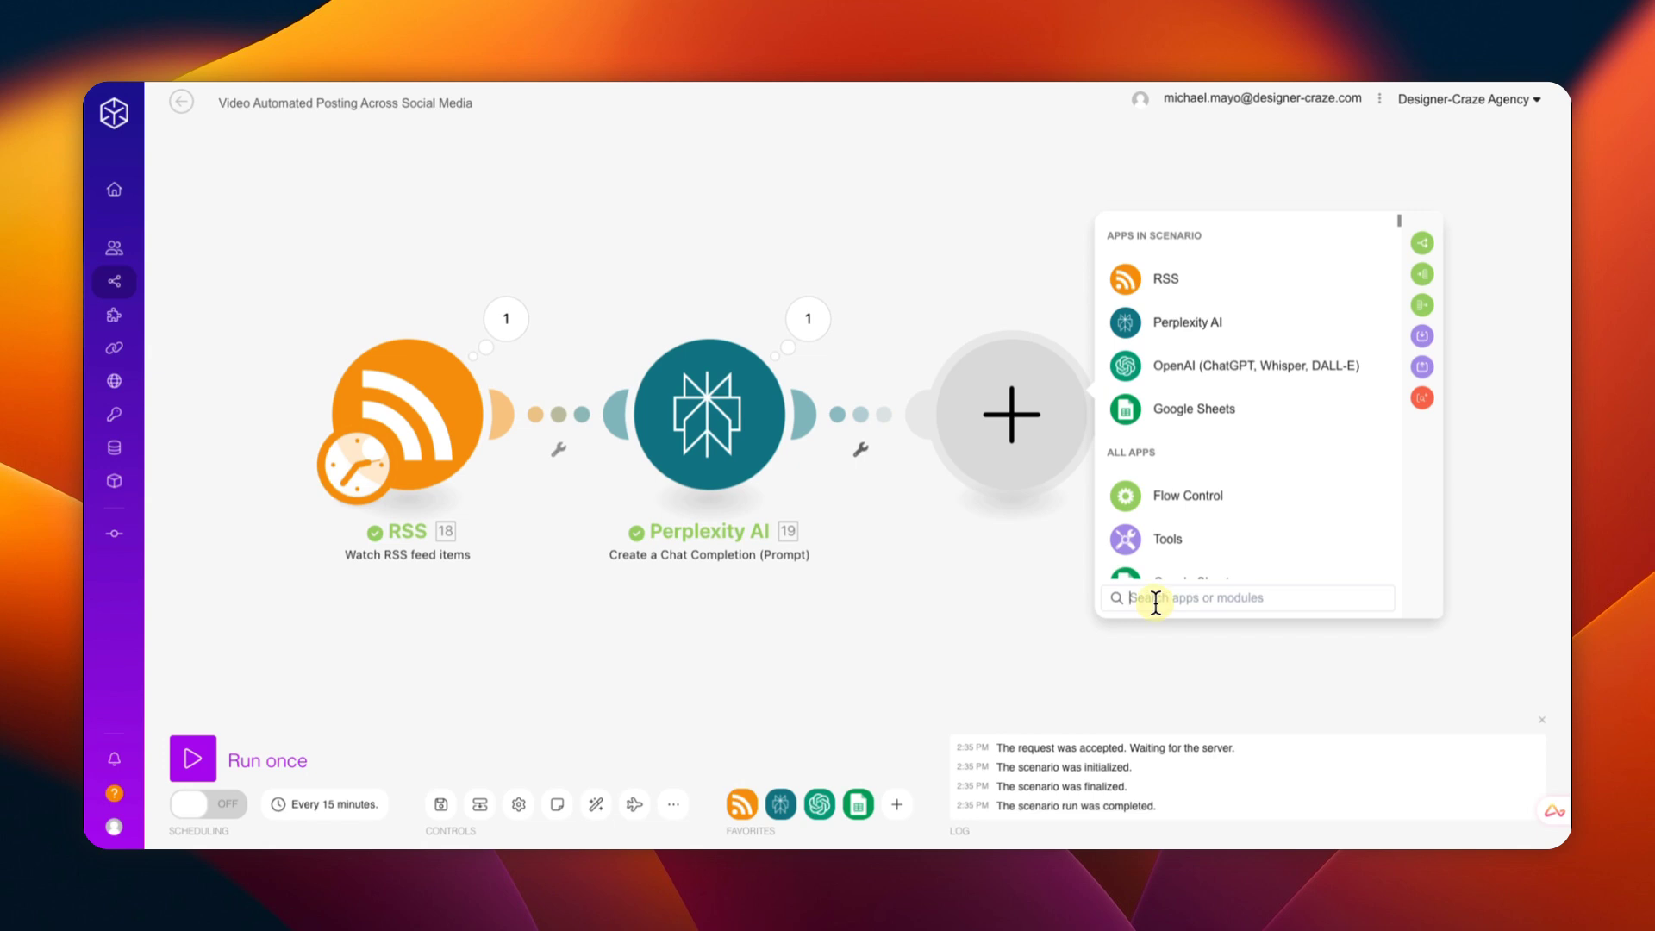
text(ro)
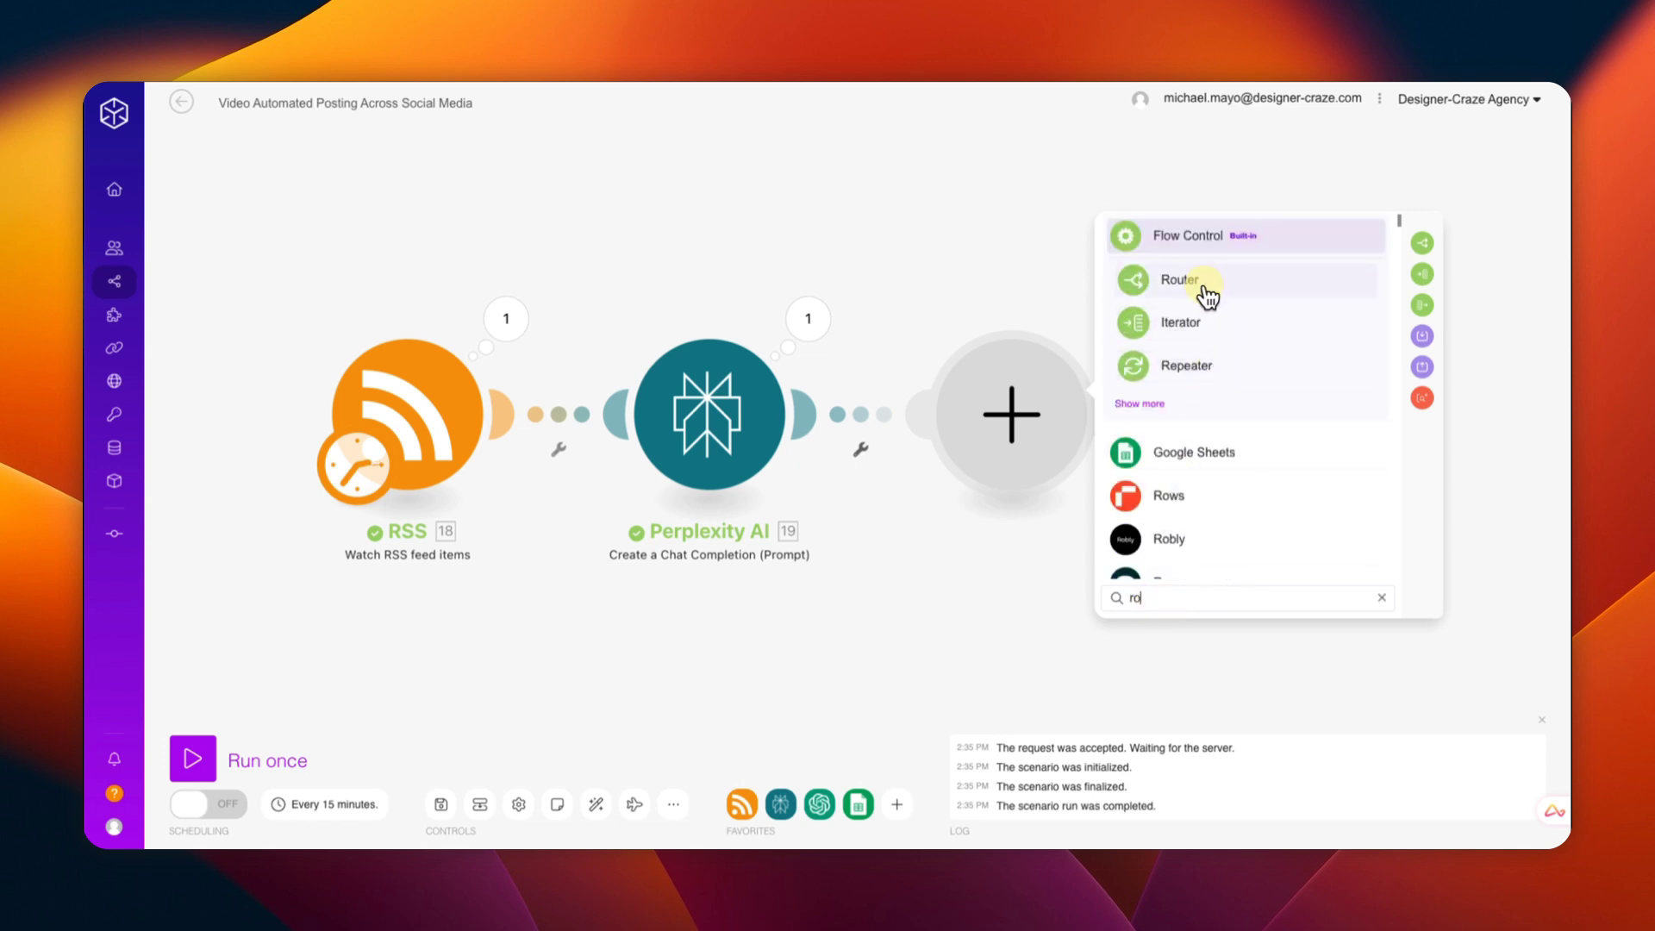
click(1205, 291)
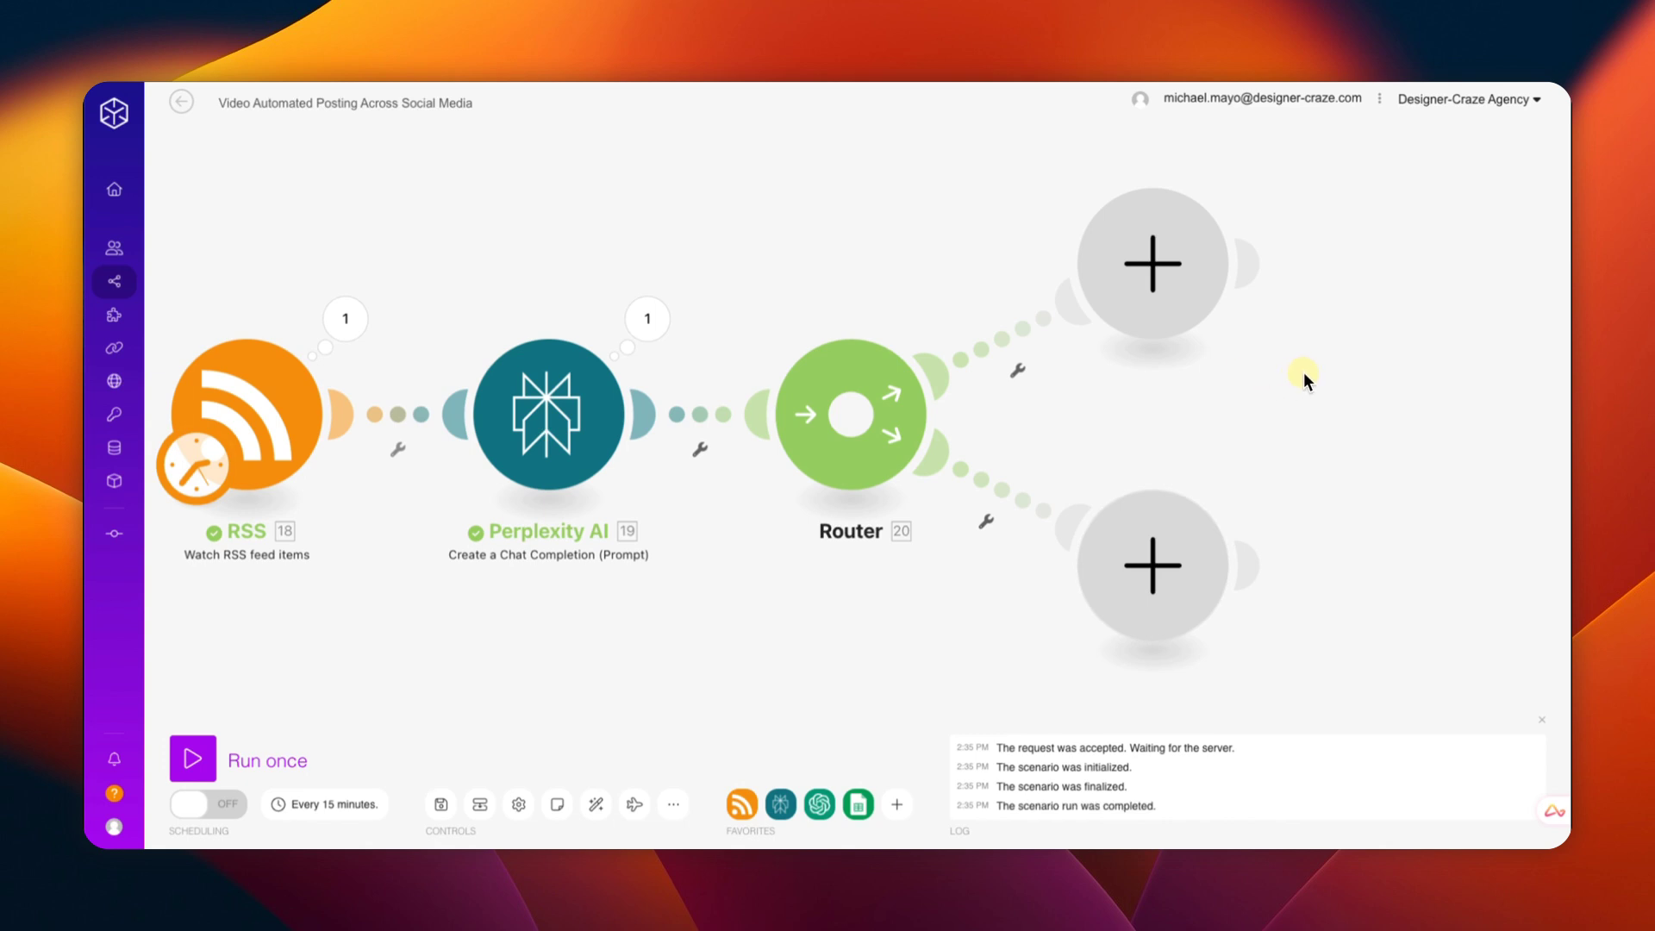
Step: Add an OpenAI chat completion module to the router's upper branch and set its model to gpt-4o (system)
drag(1303, 371, 1100, 465)
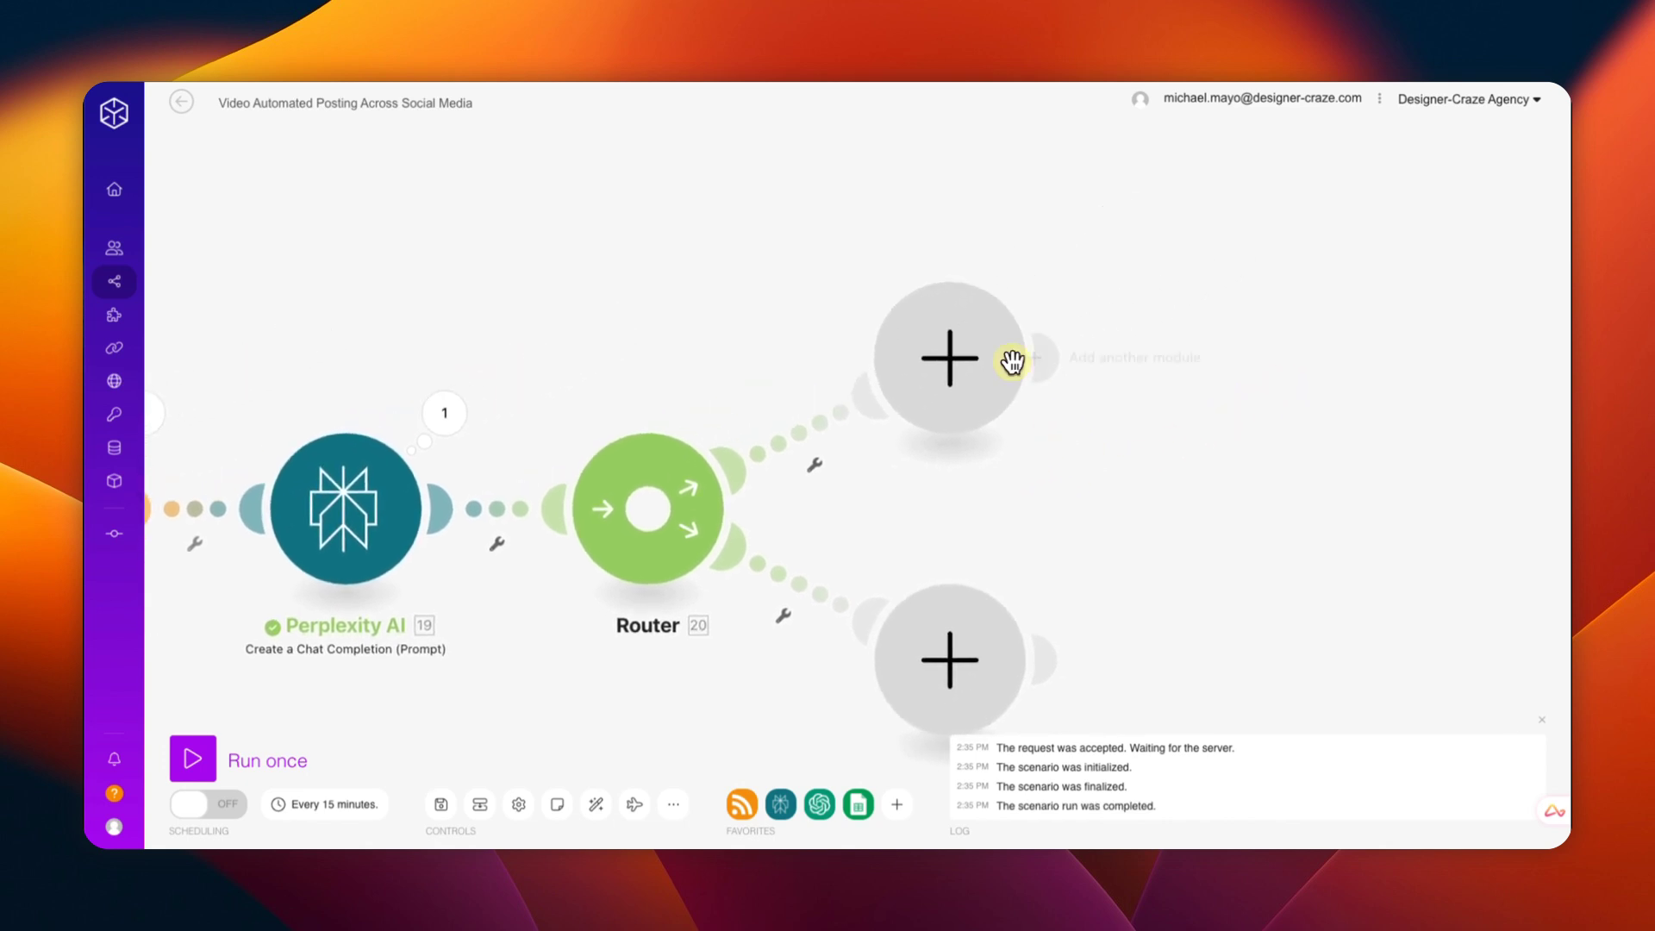
click(949, 361)
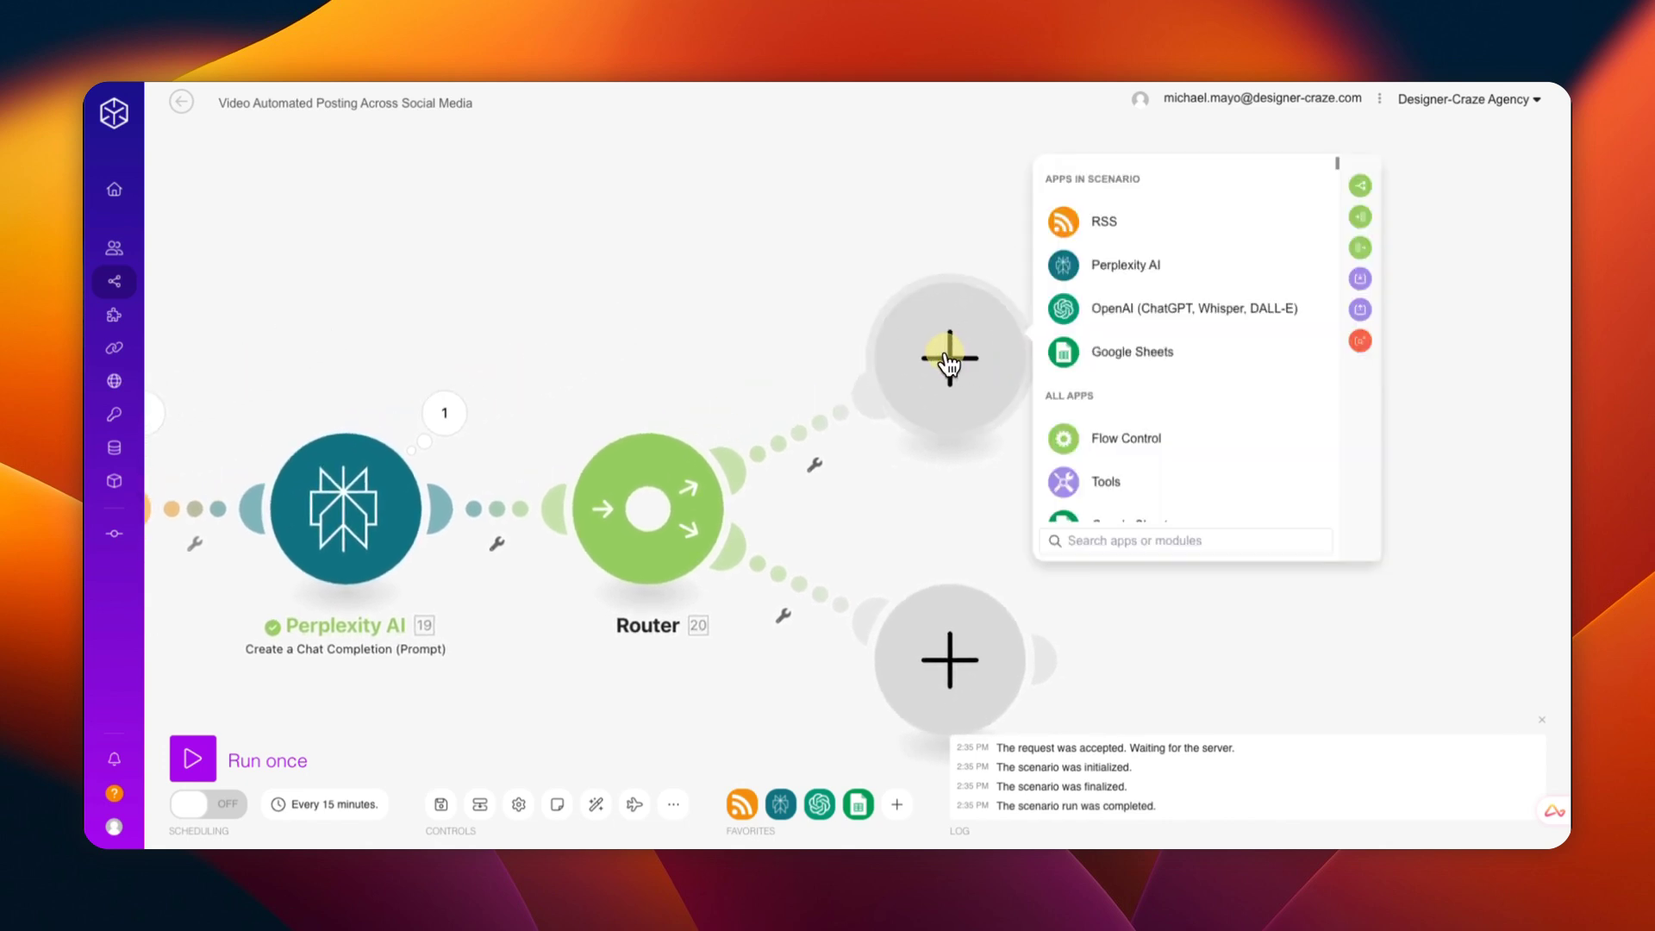
click(1136, 320)
click(1121, 417)
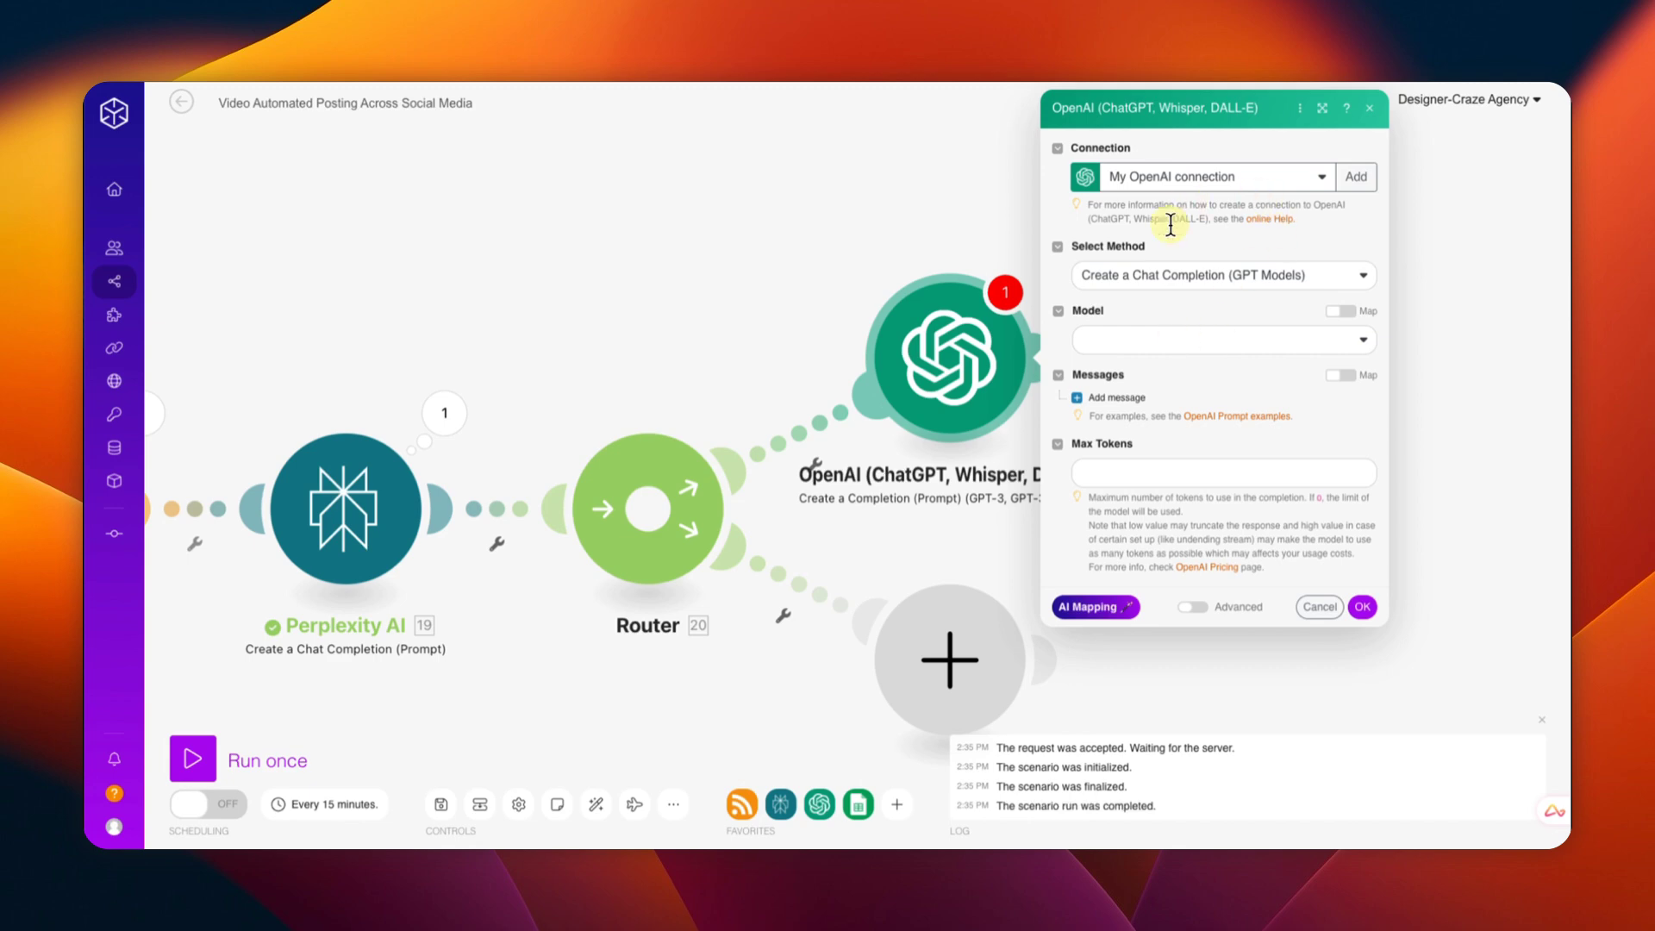
click(1117, 340)
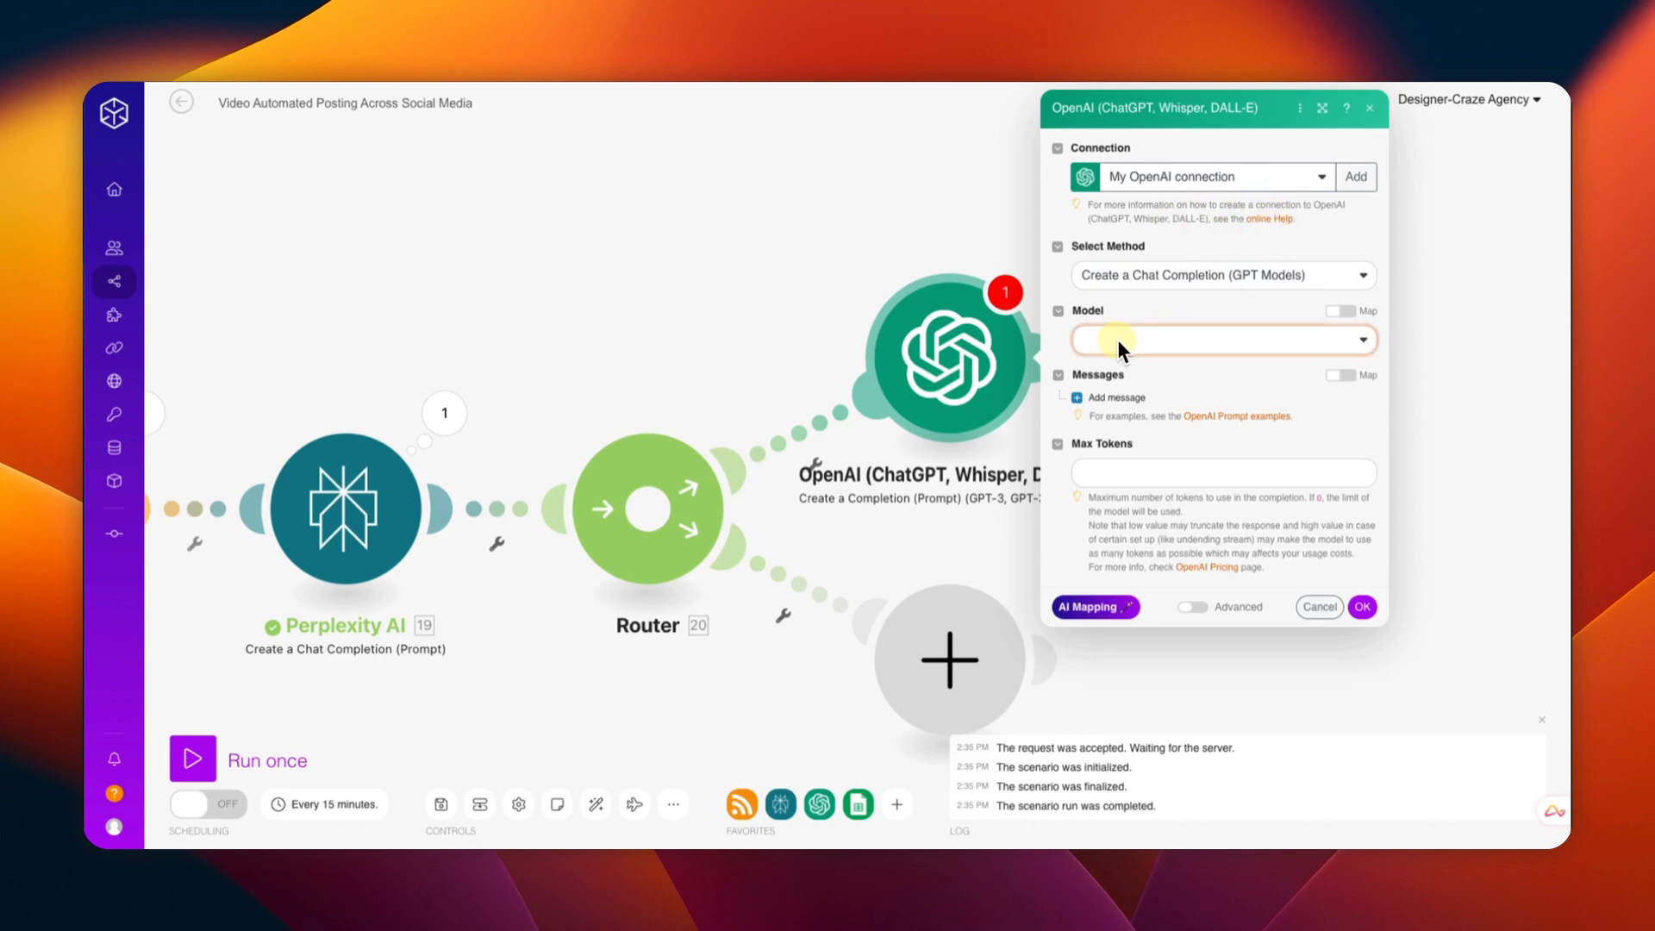
click(1102, 336)
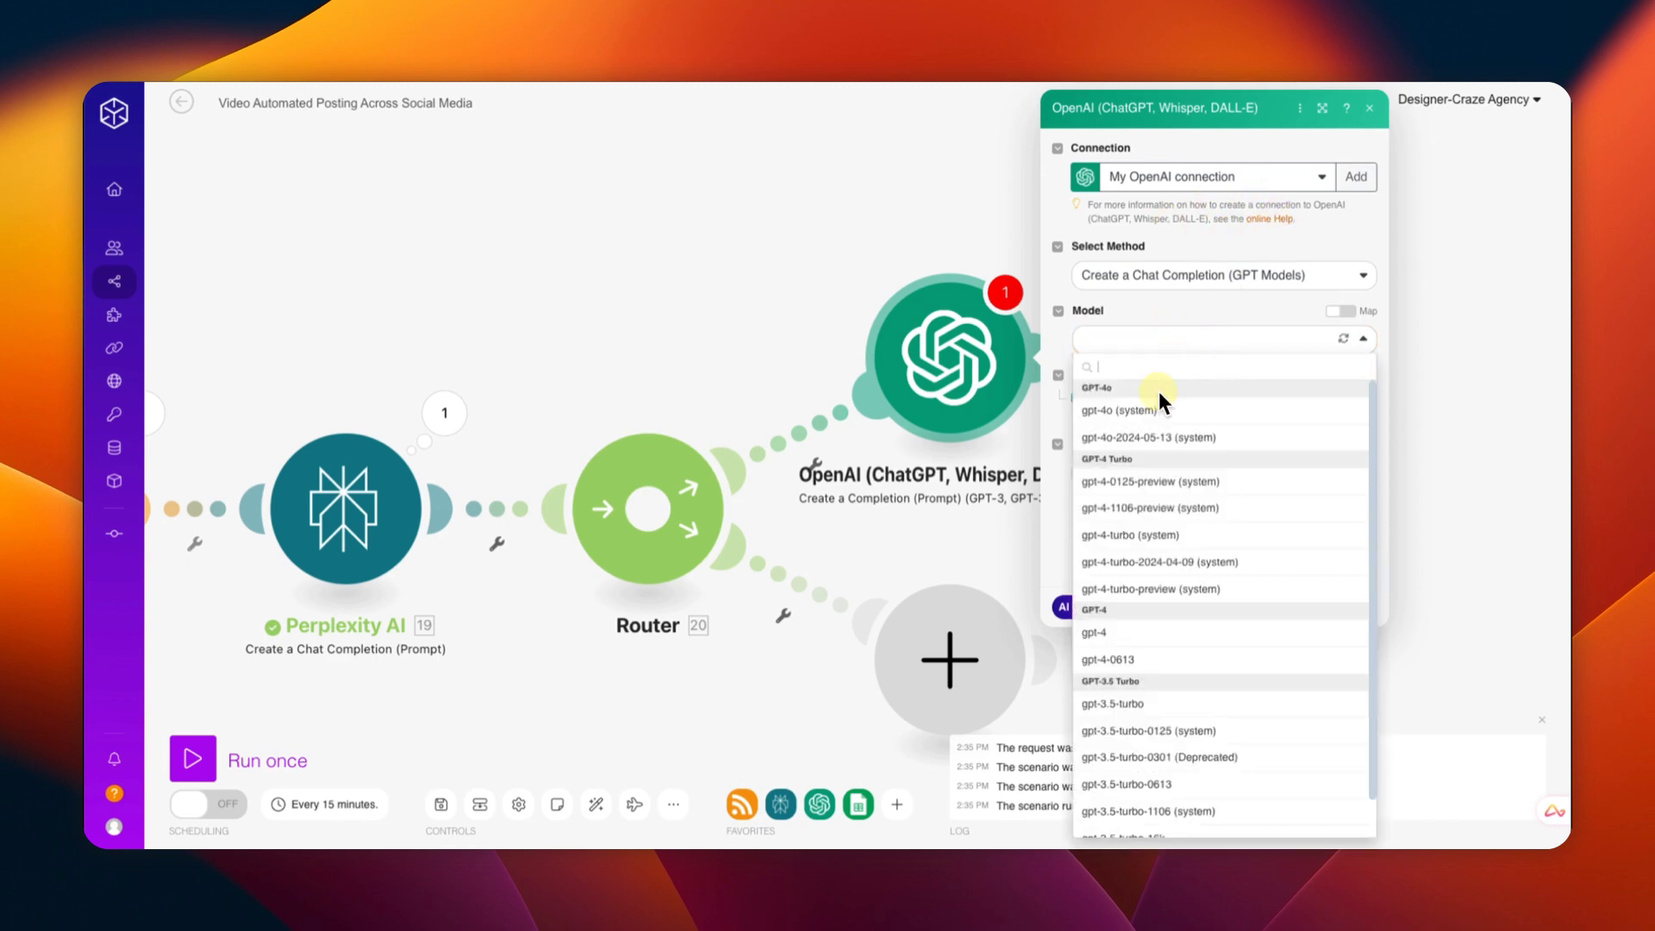
click(1115, 413)
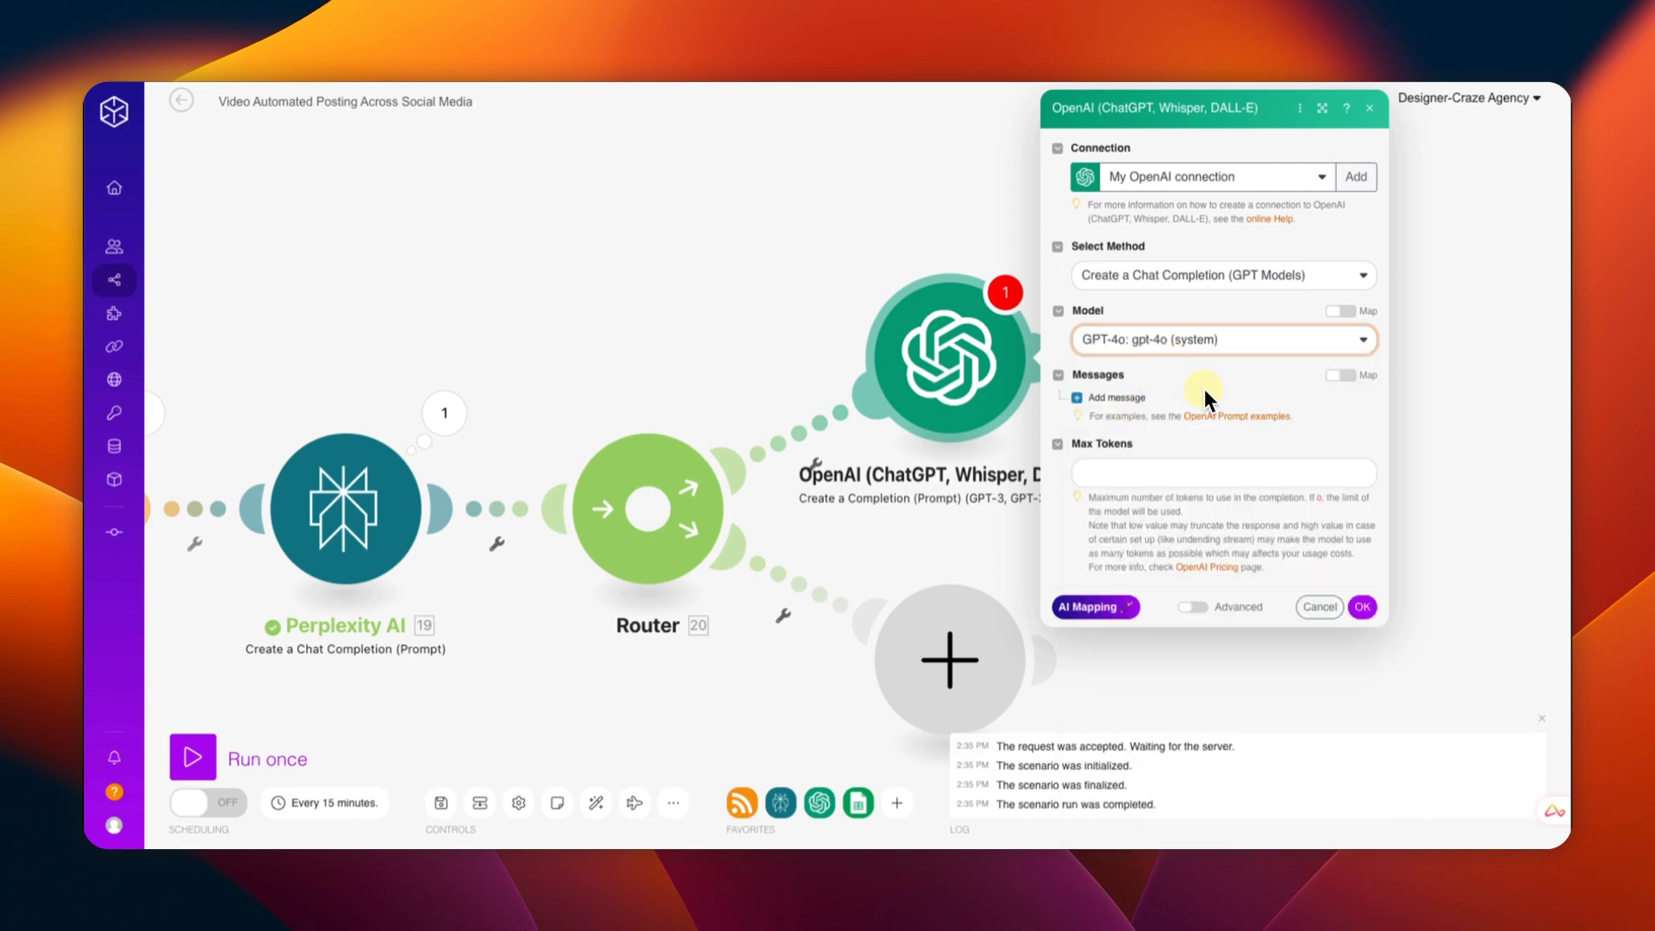
Step: Add a first message with the System role and the content "You are a social media manager"
click(1076, 399)
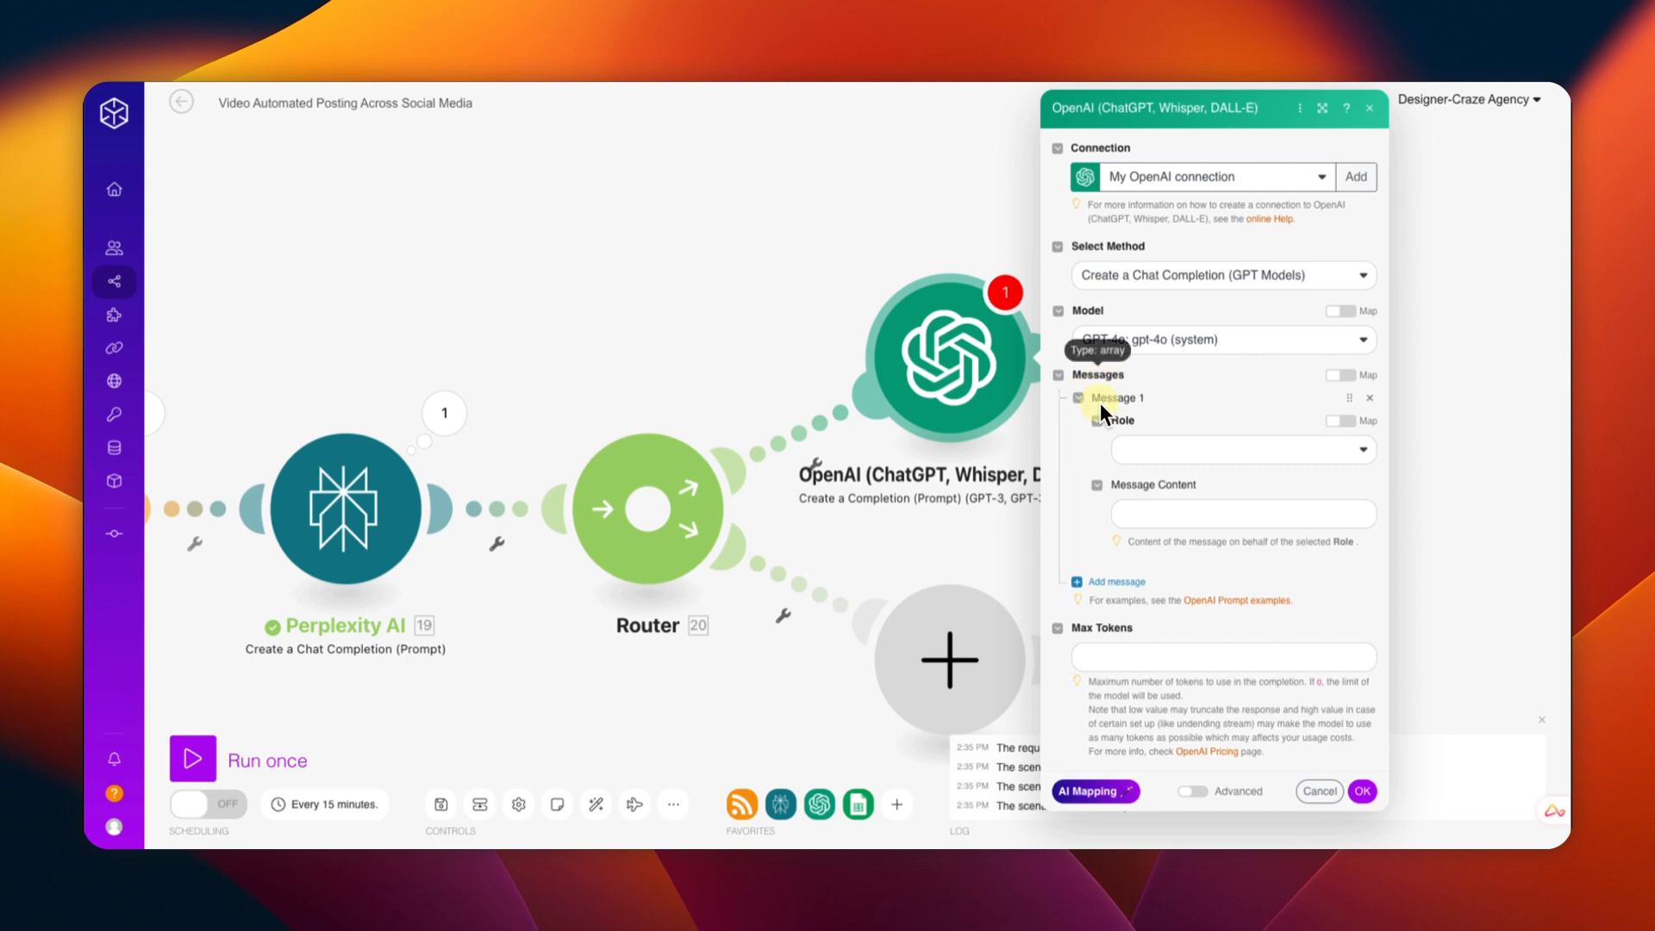
click(1158, 444)
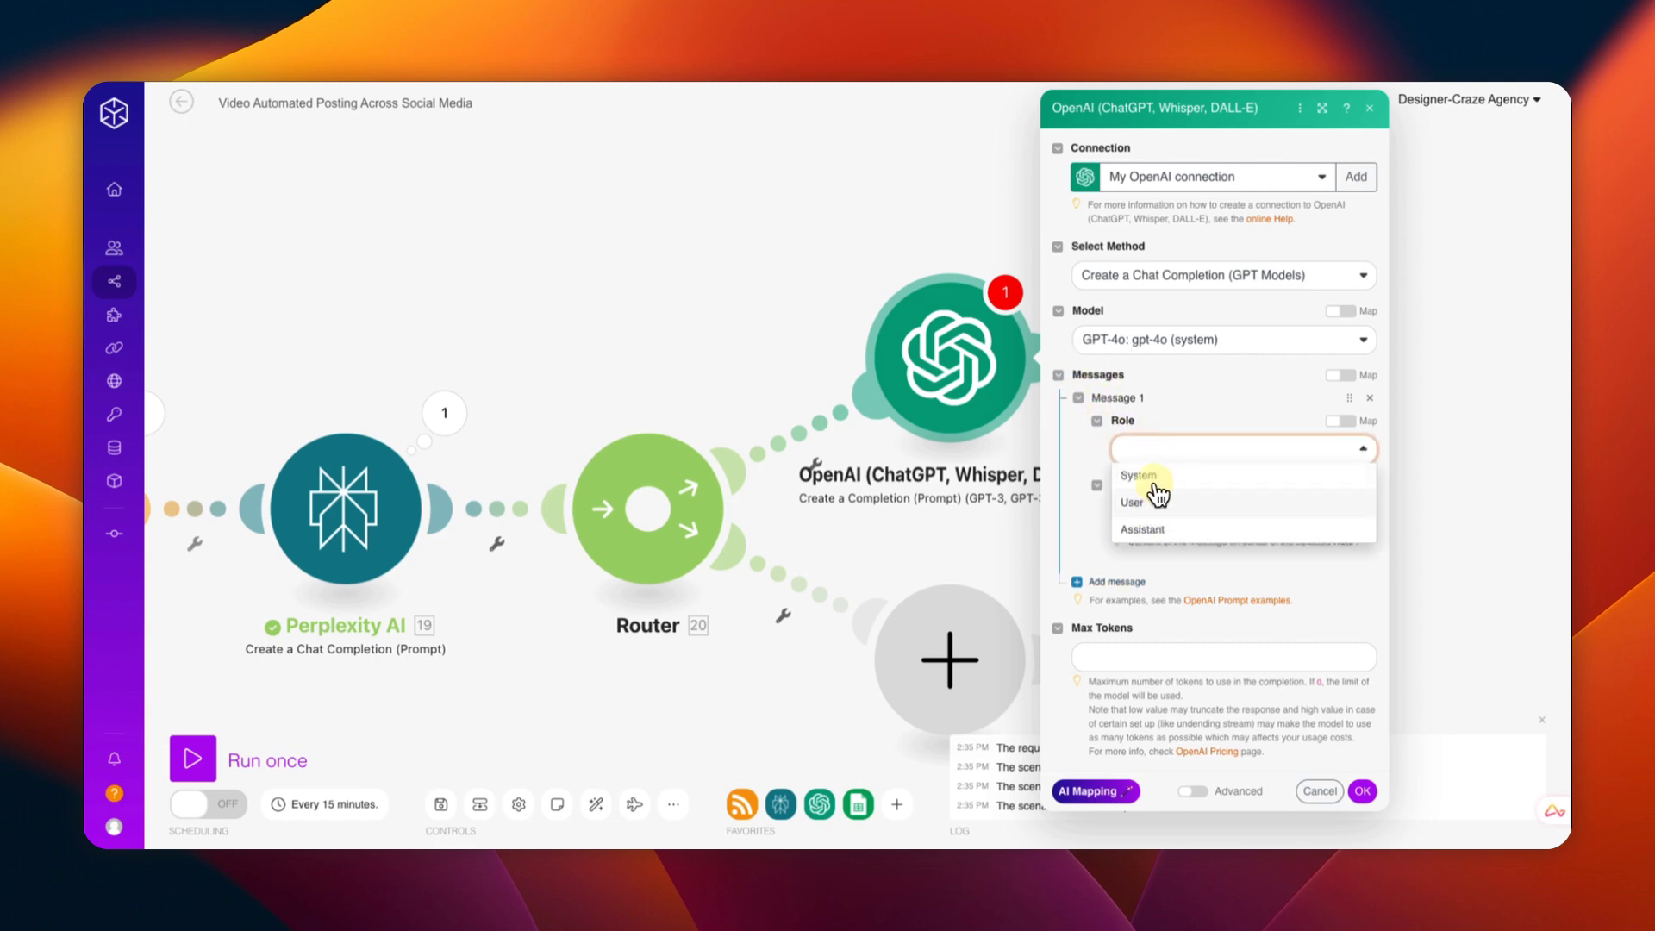
click(1157, 477)
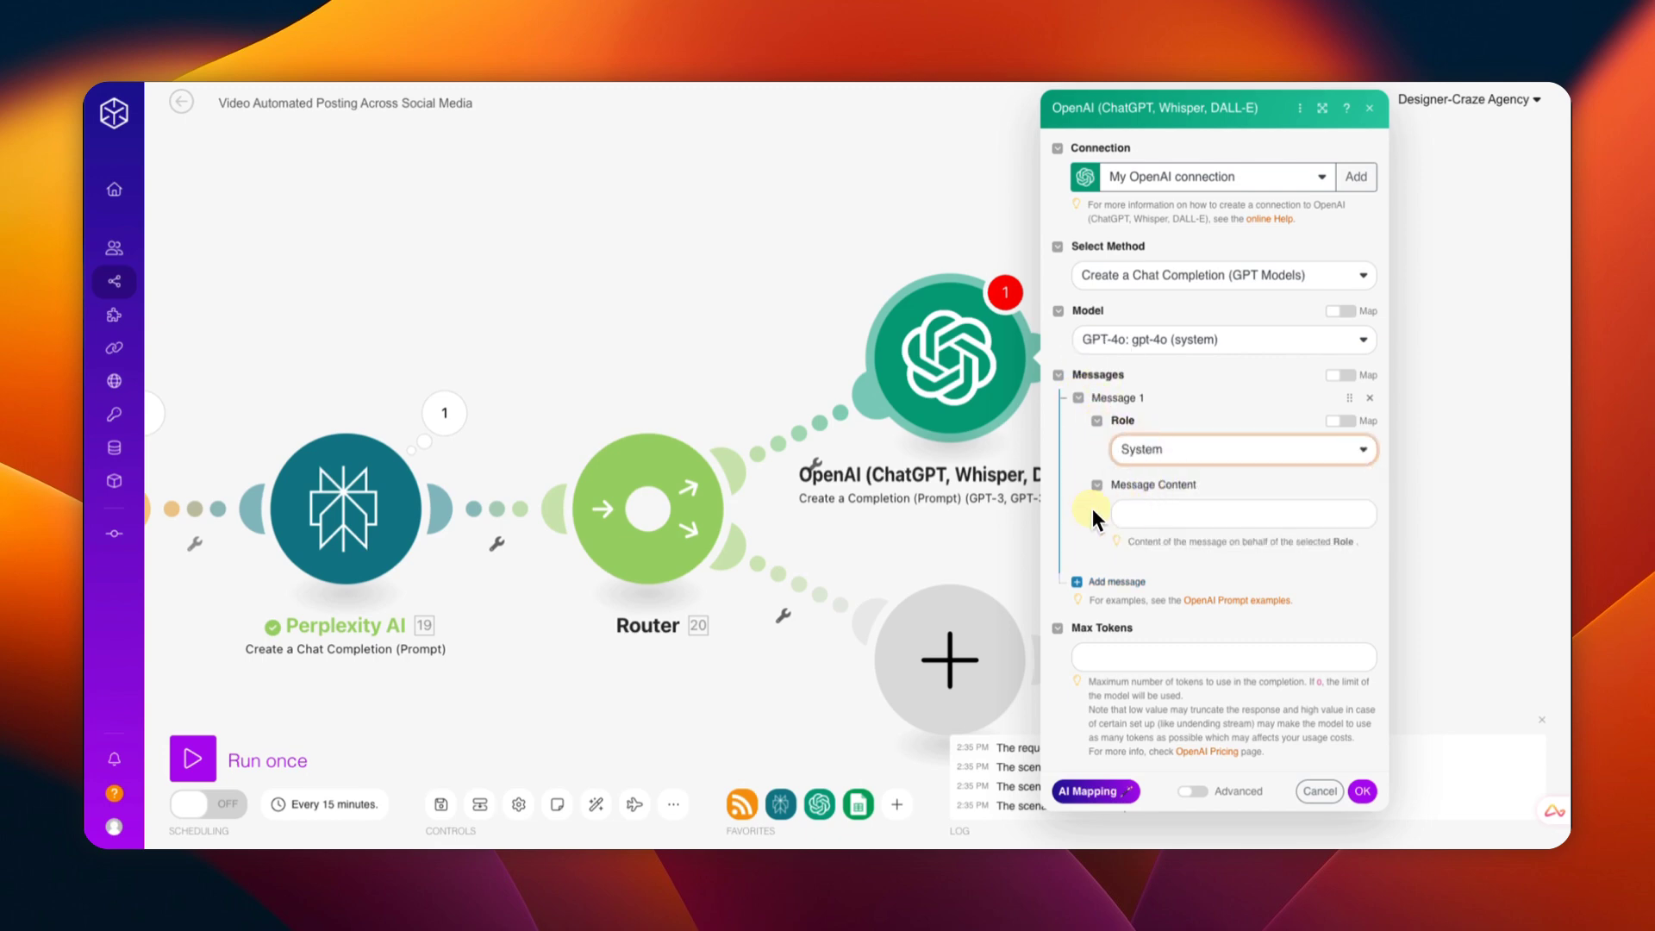
click(1145, 513)
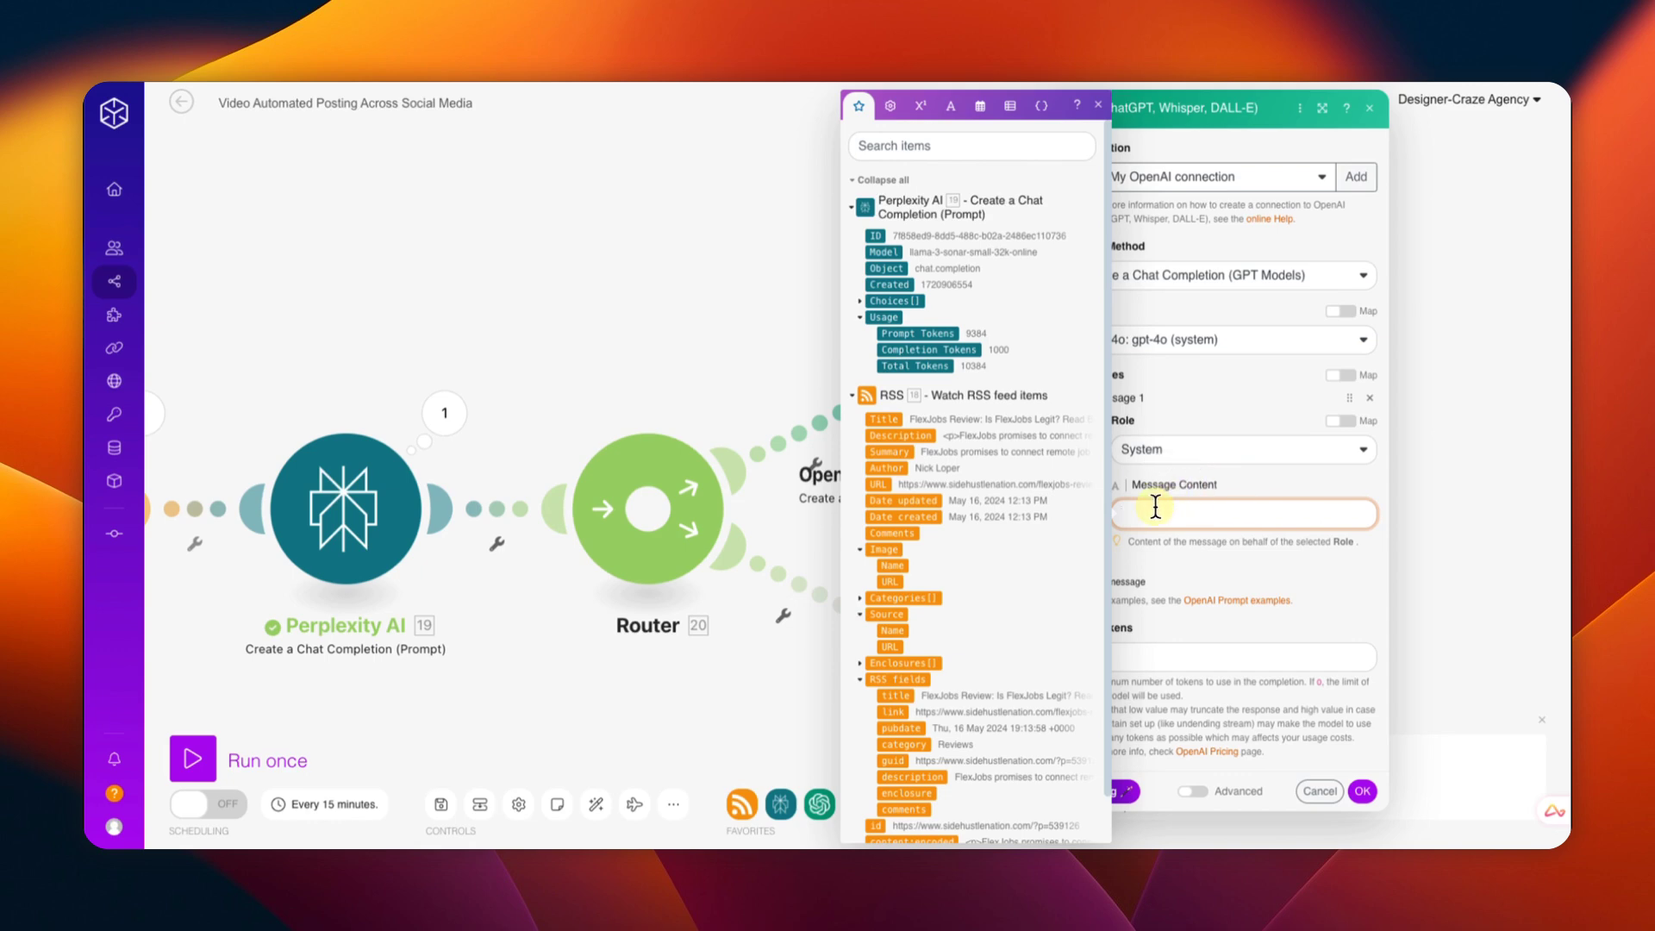
key(Escape)
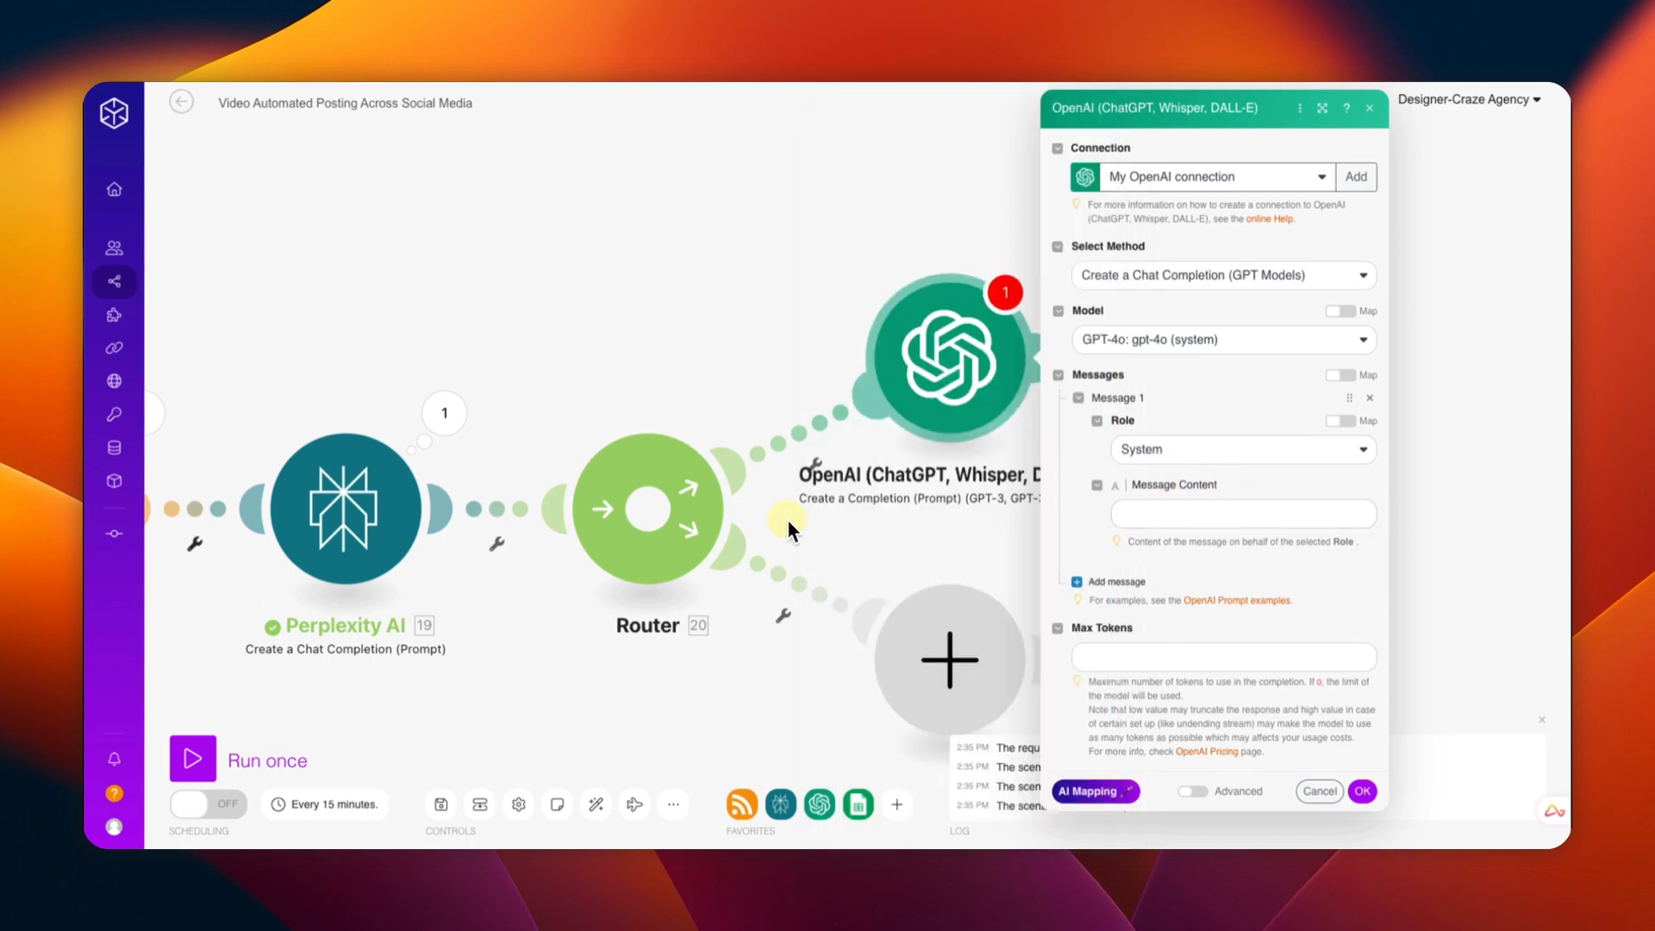
click(1146, 514)
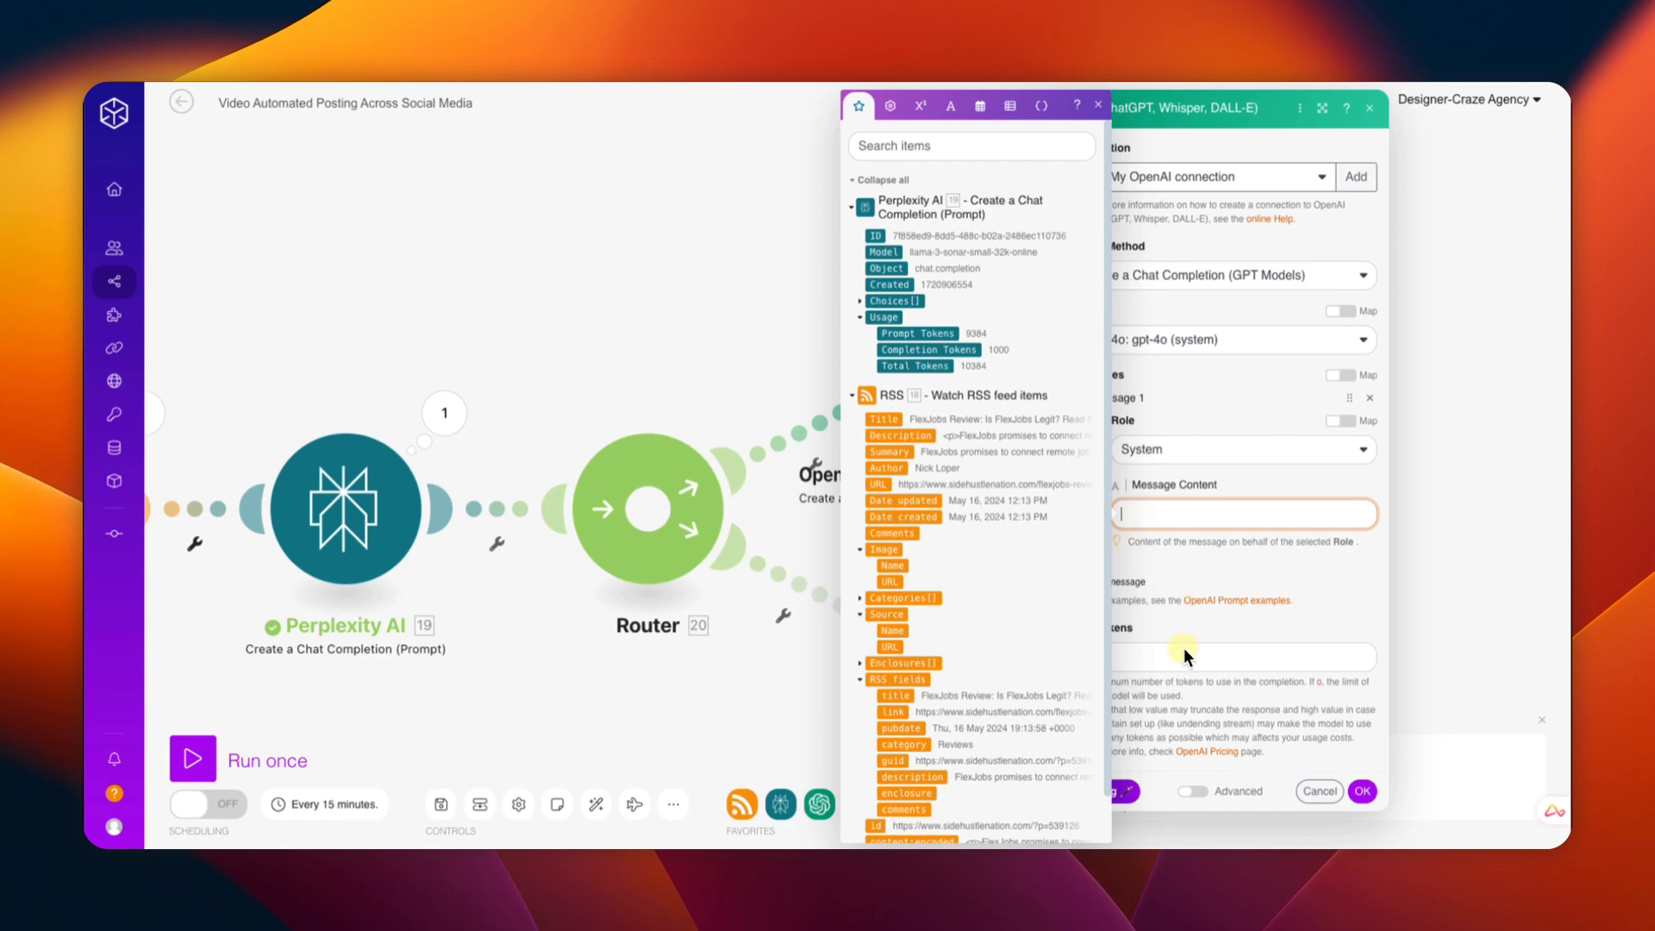
text(You are a social media manager)
click(1167, 555)
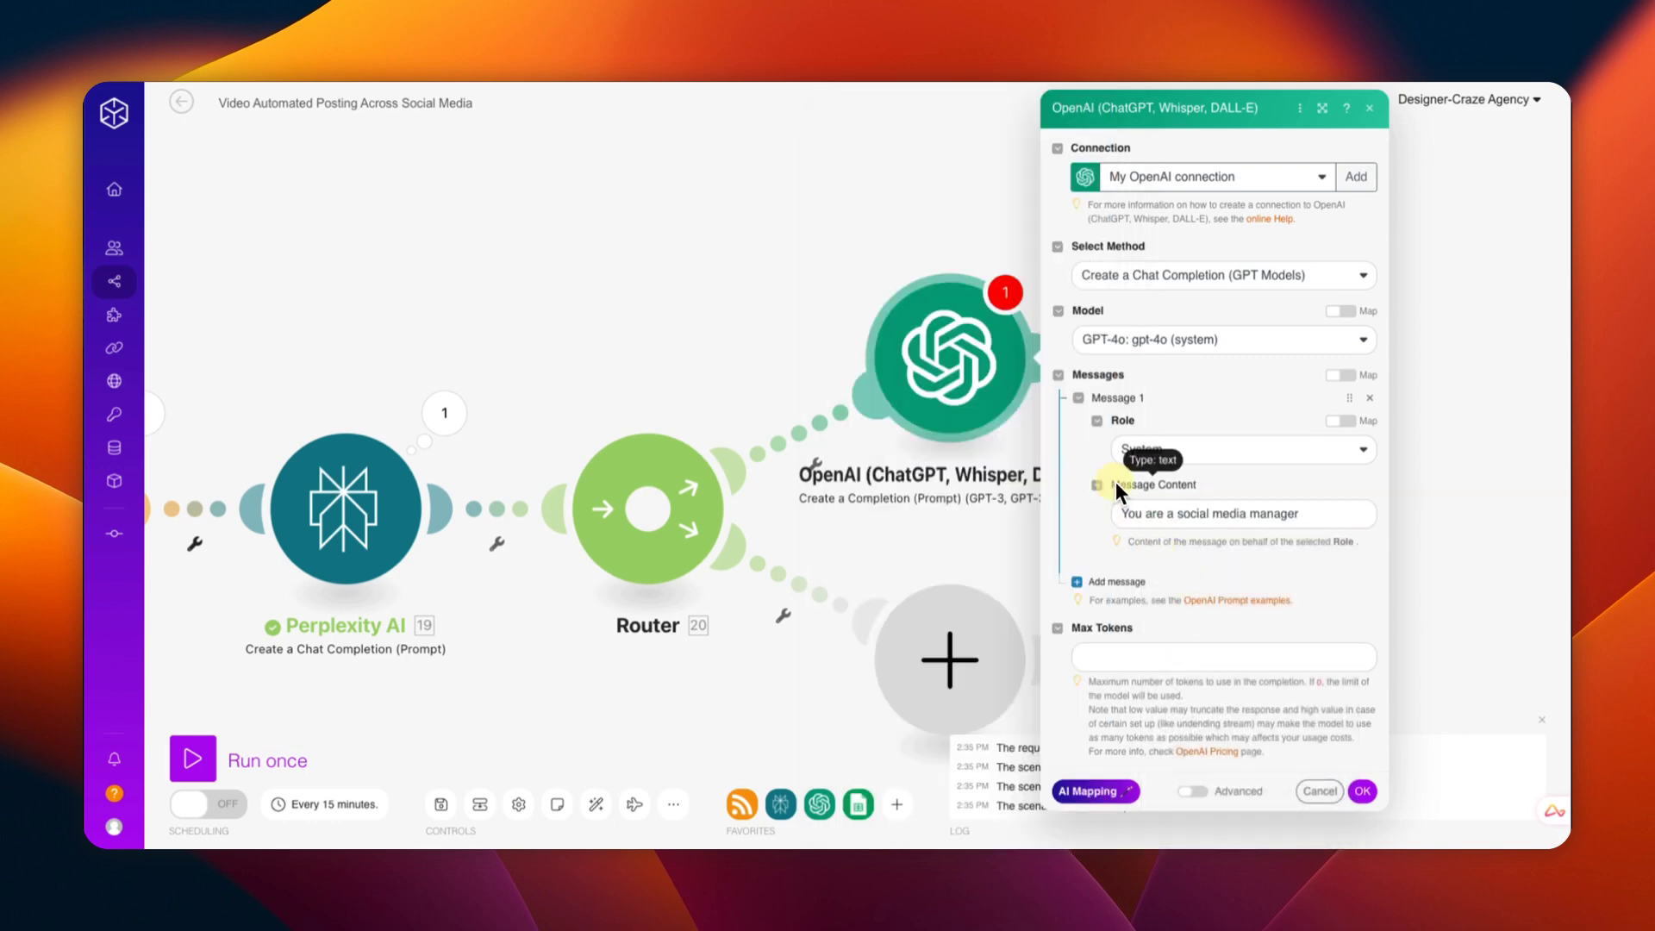
Step: Add a second message with the User role, asking for an engaging 75-word Facebook post with call to action and hashtags, based on an article summary
click(1115, 582)
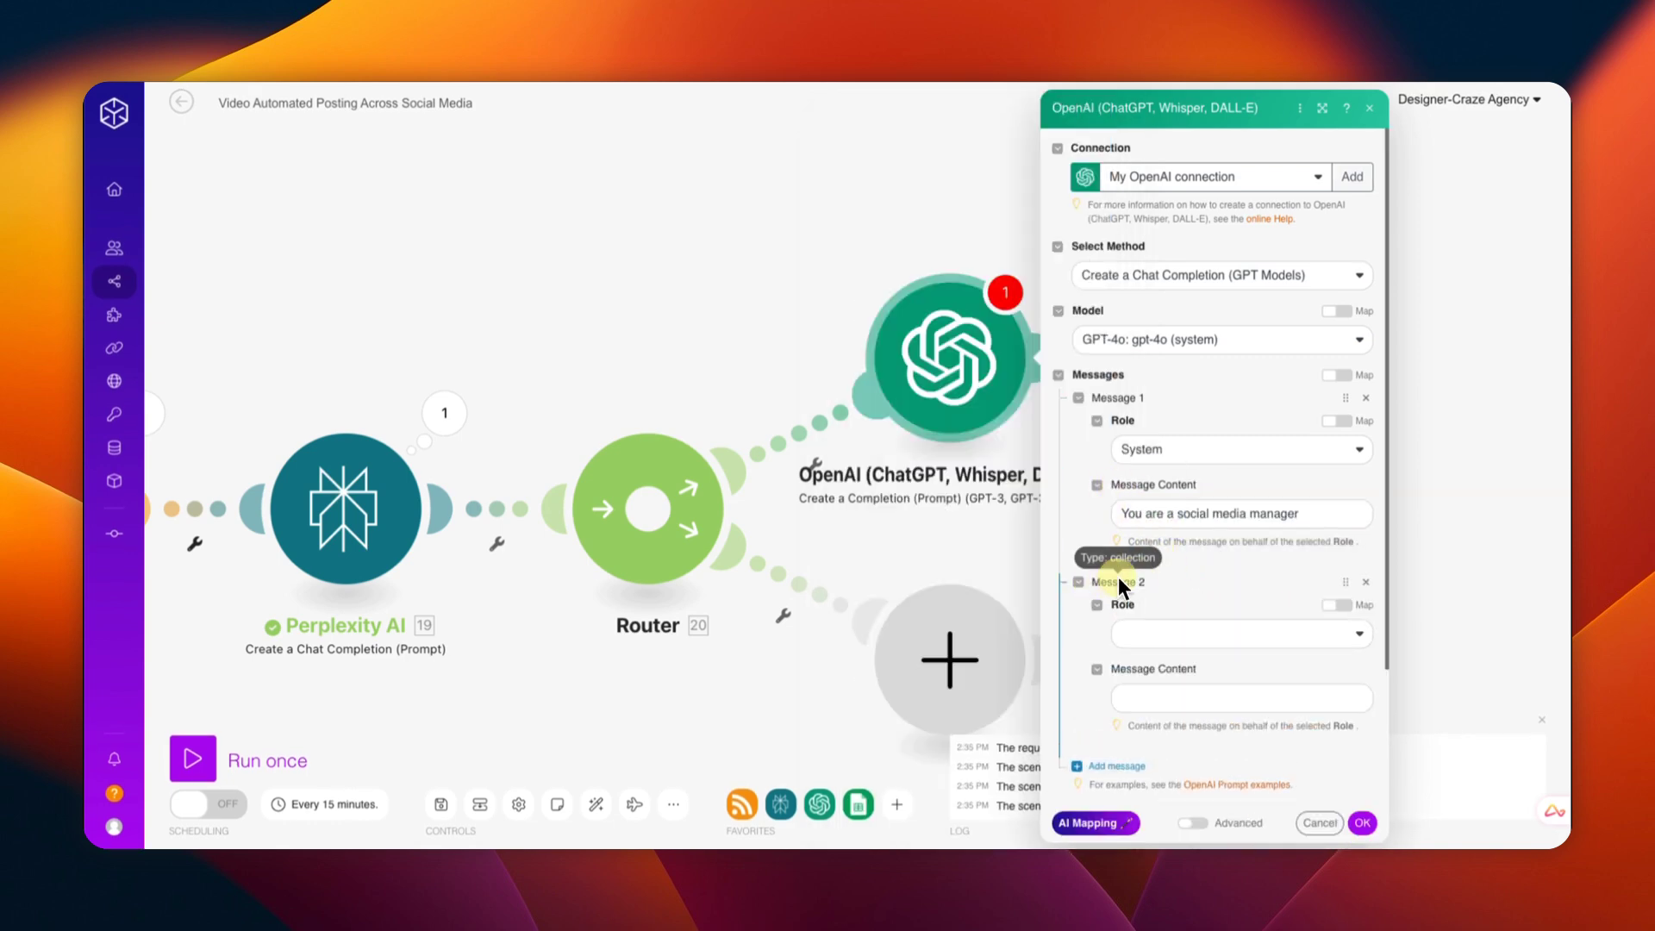
scroll(1119, 577, down, 1)
click(1138, 583)
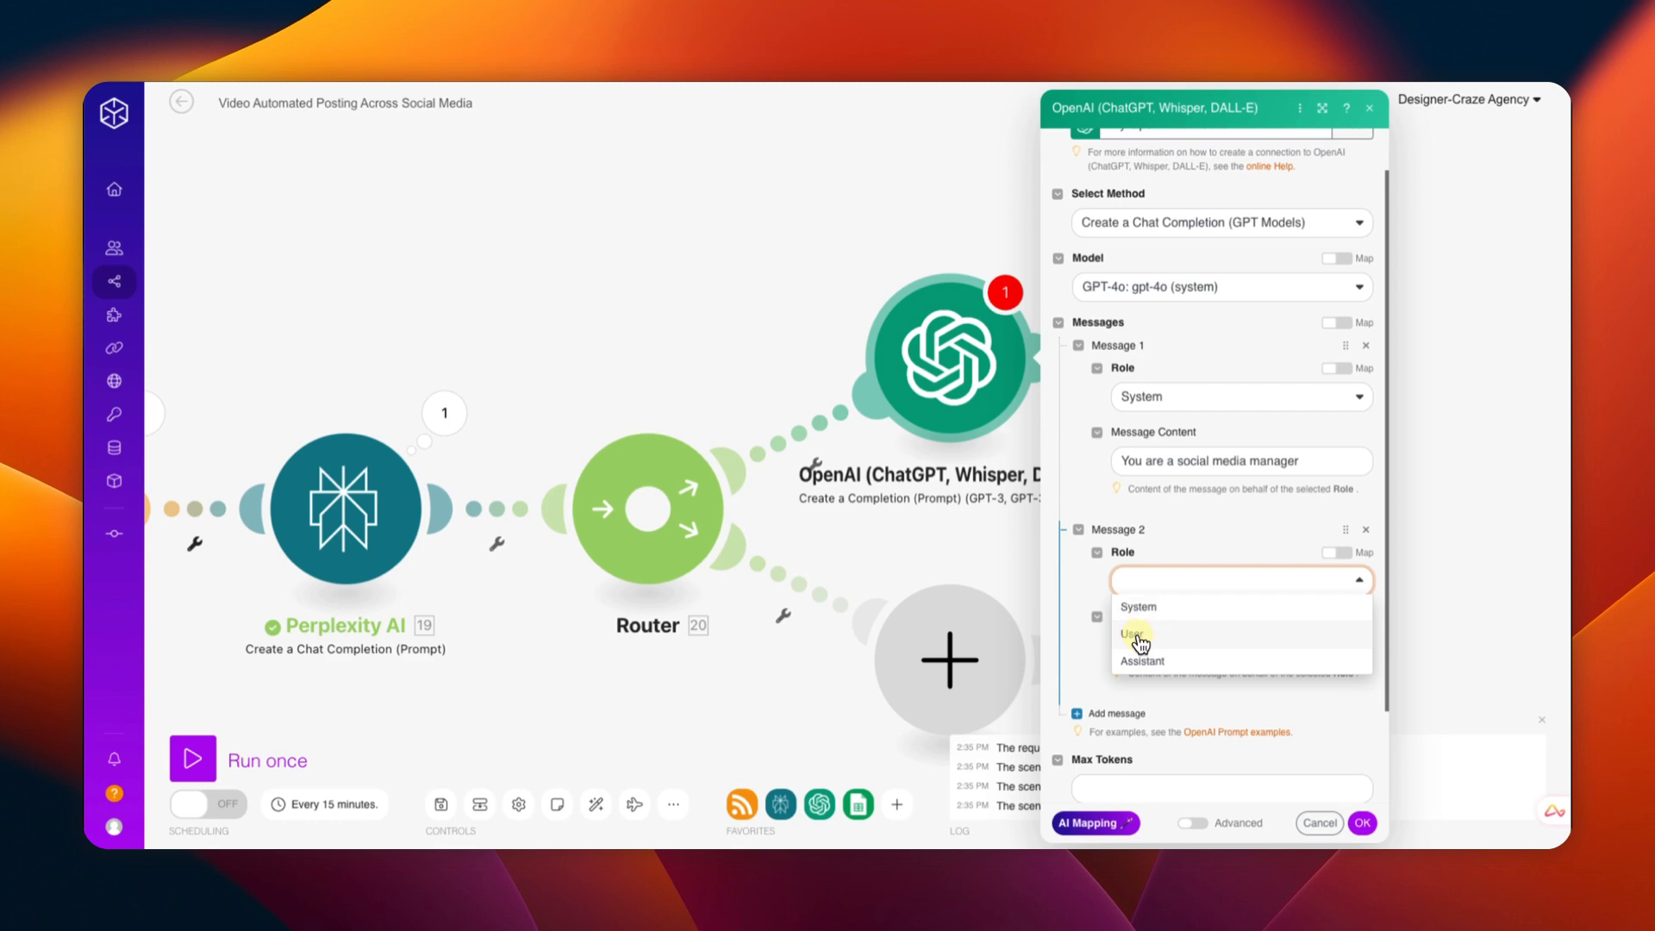
click(1132, 635)
scroll(1151, 557, down, 2)
click(1151, 552)
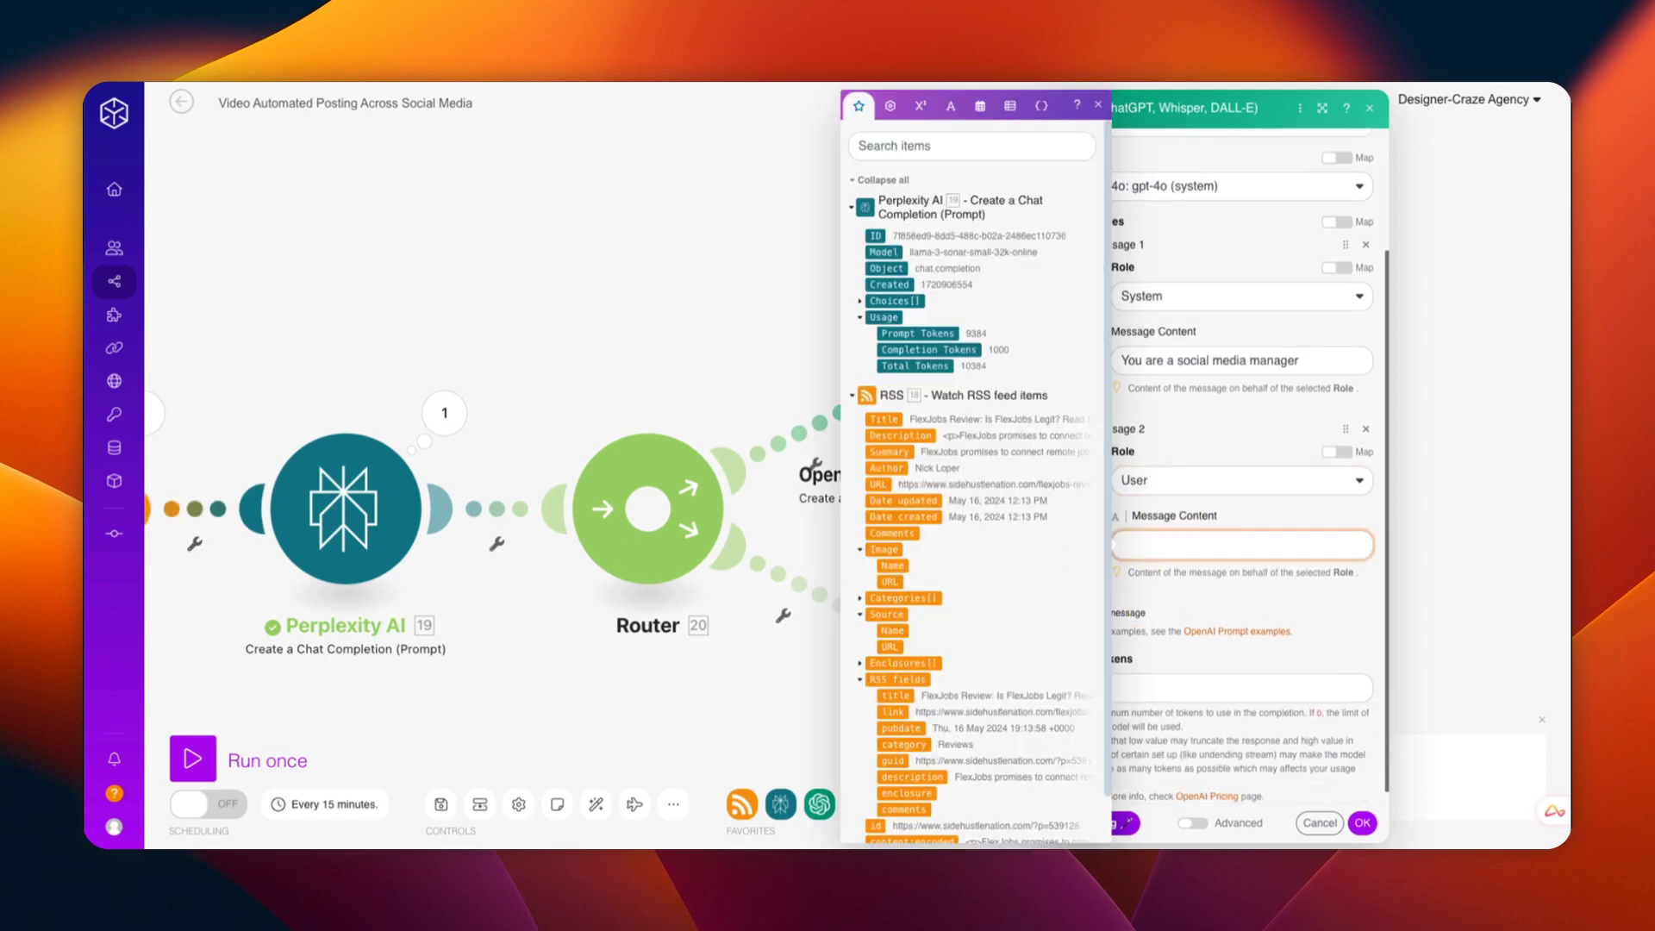
key(Escape)
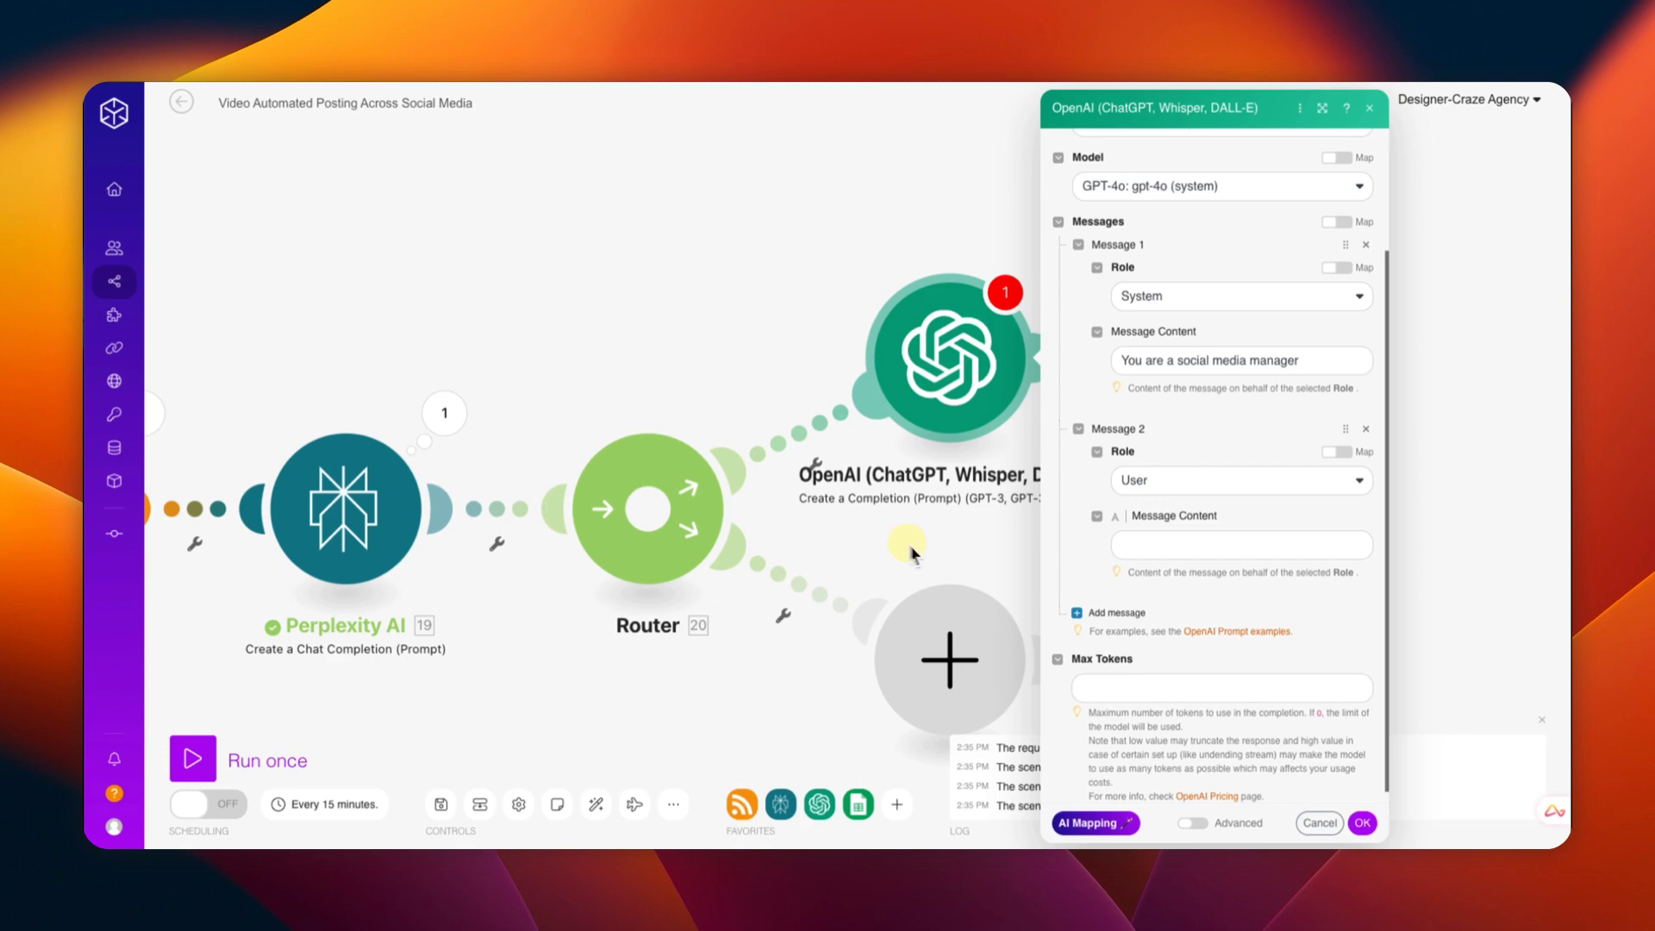
click(1135, 543)
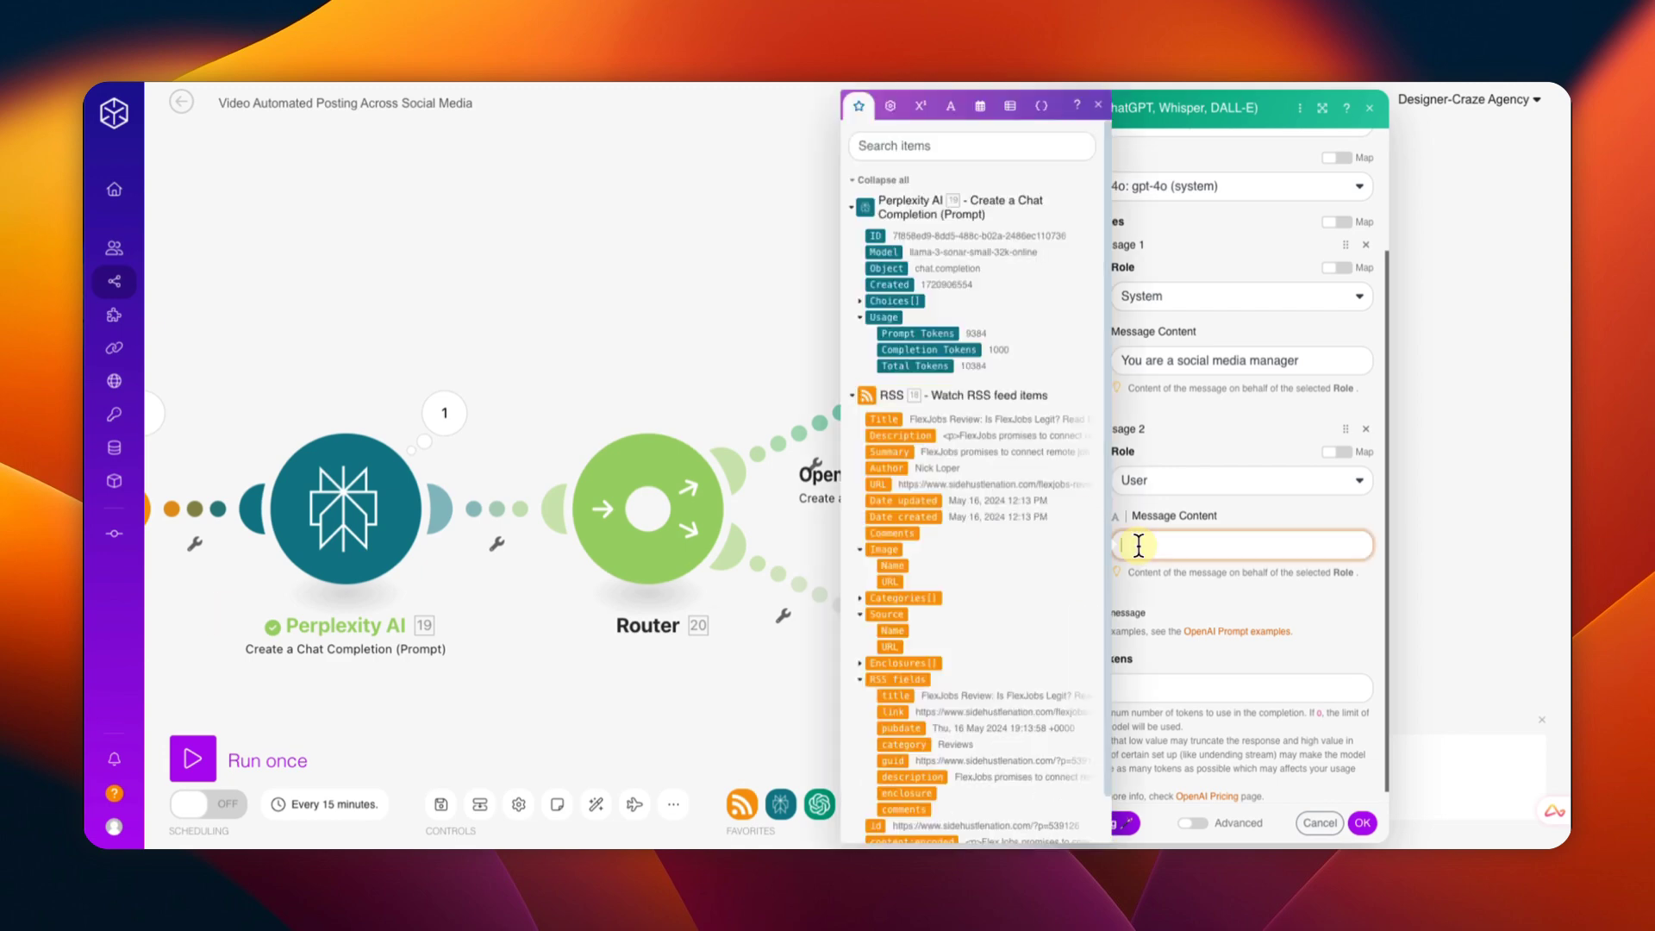
text(Your job is to create a Facebook post using only 75 words. The post should engage the audience with a compelling introduction, provide essential details, and encourage interdiction through likes, comments and shares. End with a clear call to action. include options HashtagsHere a summary of the article that I want you to write a Facebook post about.)
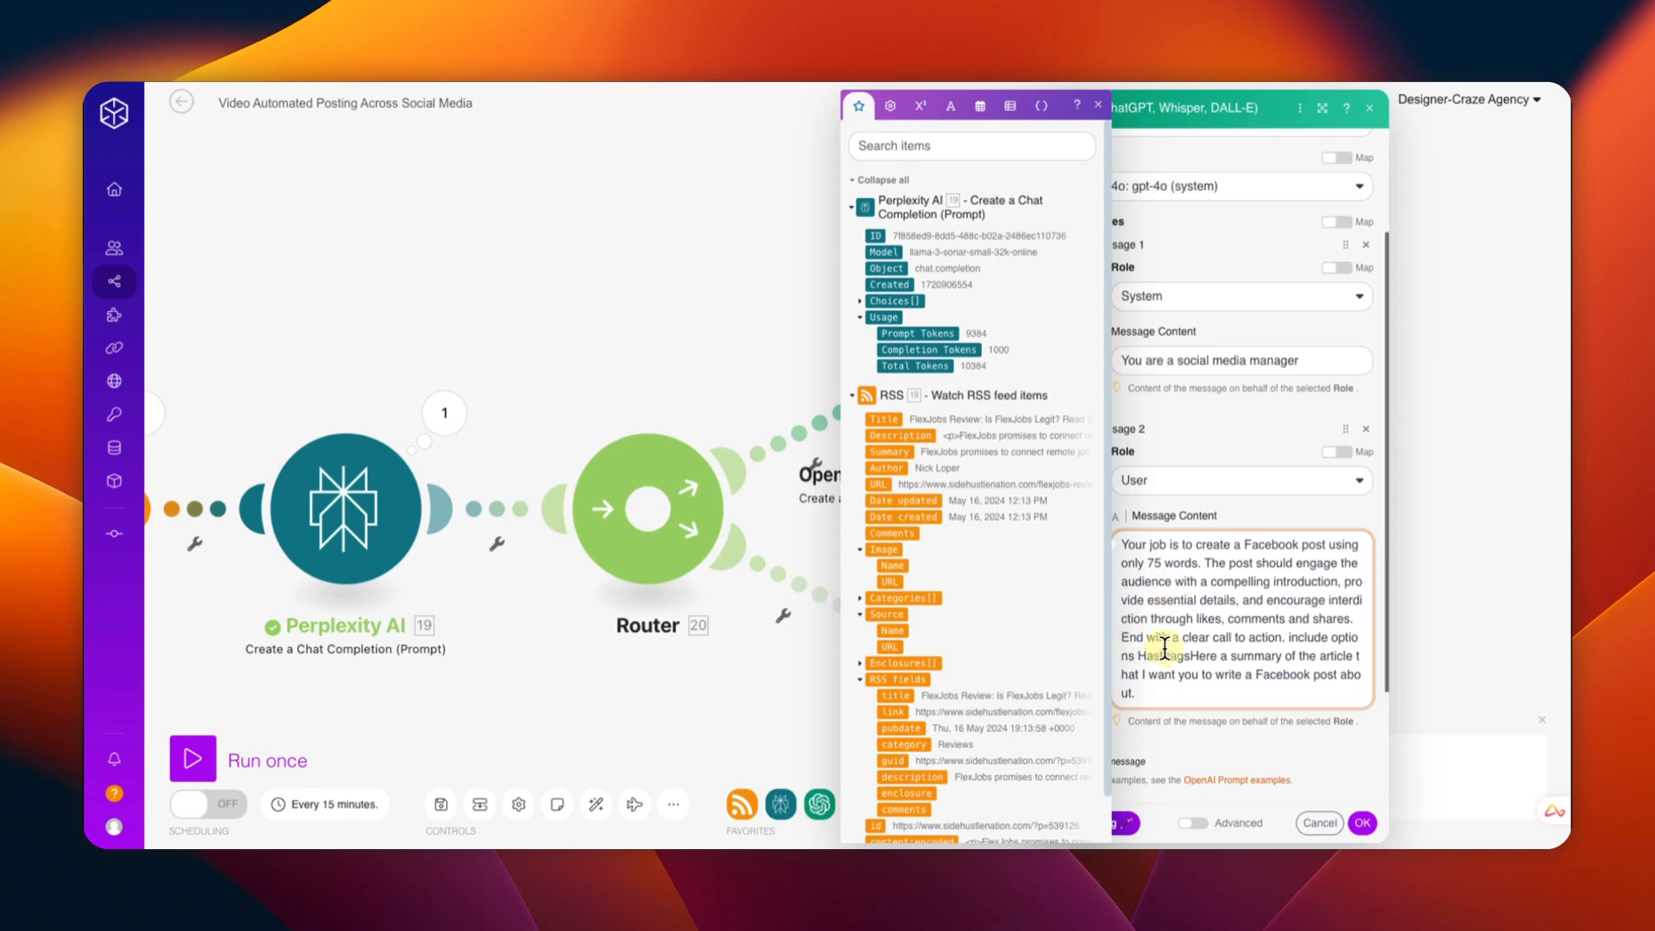
Step: Separate the article summary sentence into its own paragraph and map Perplexity AI's Choices[] Message Content on a new line below it
click(1192, 656)
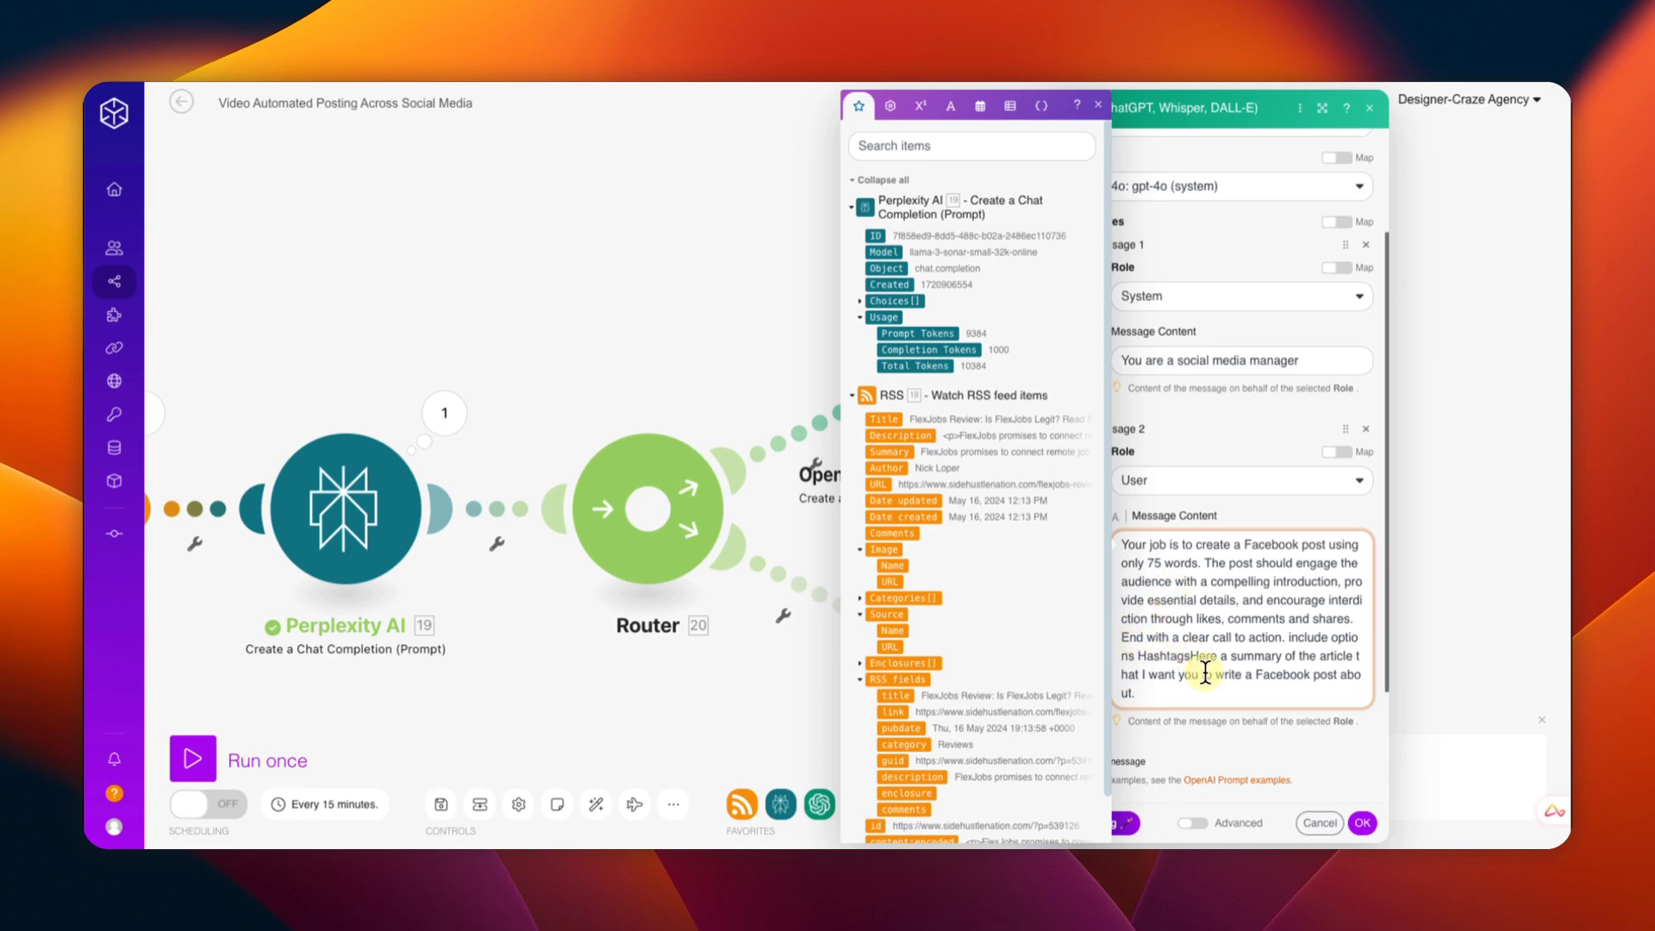
key(Return)
key(Return)
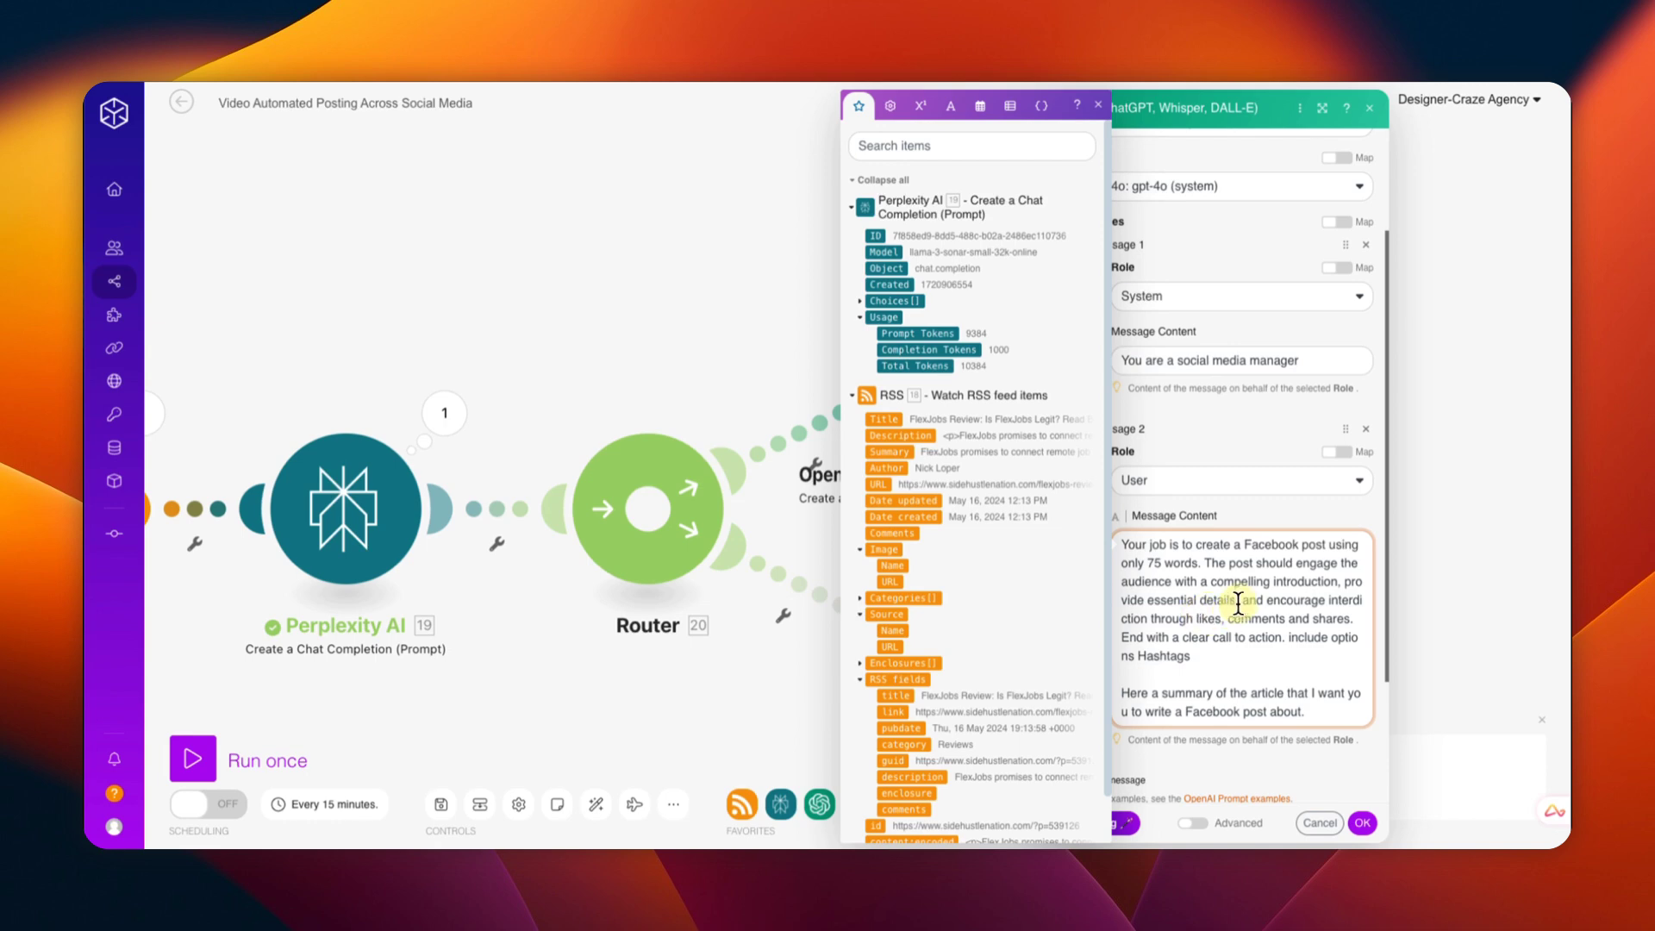
scroll(1246, 603, down, 1)
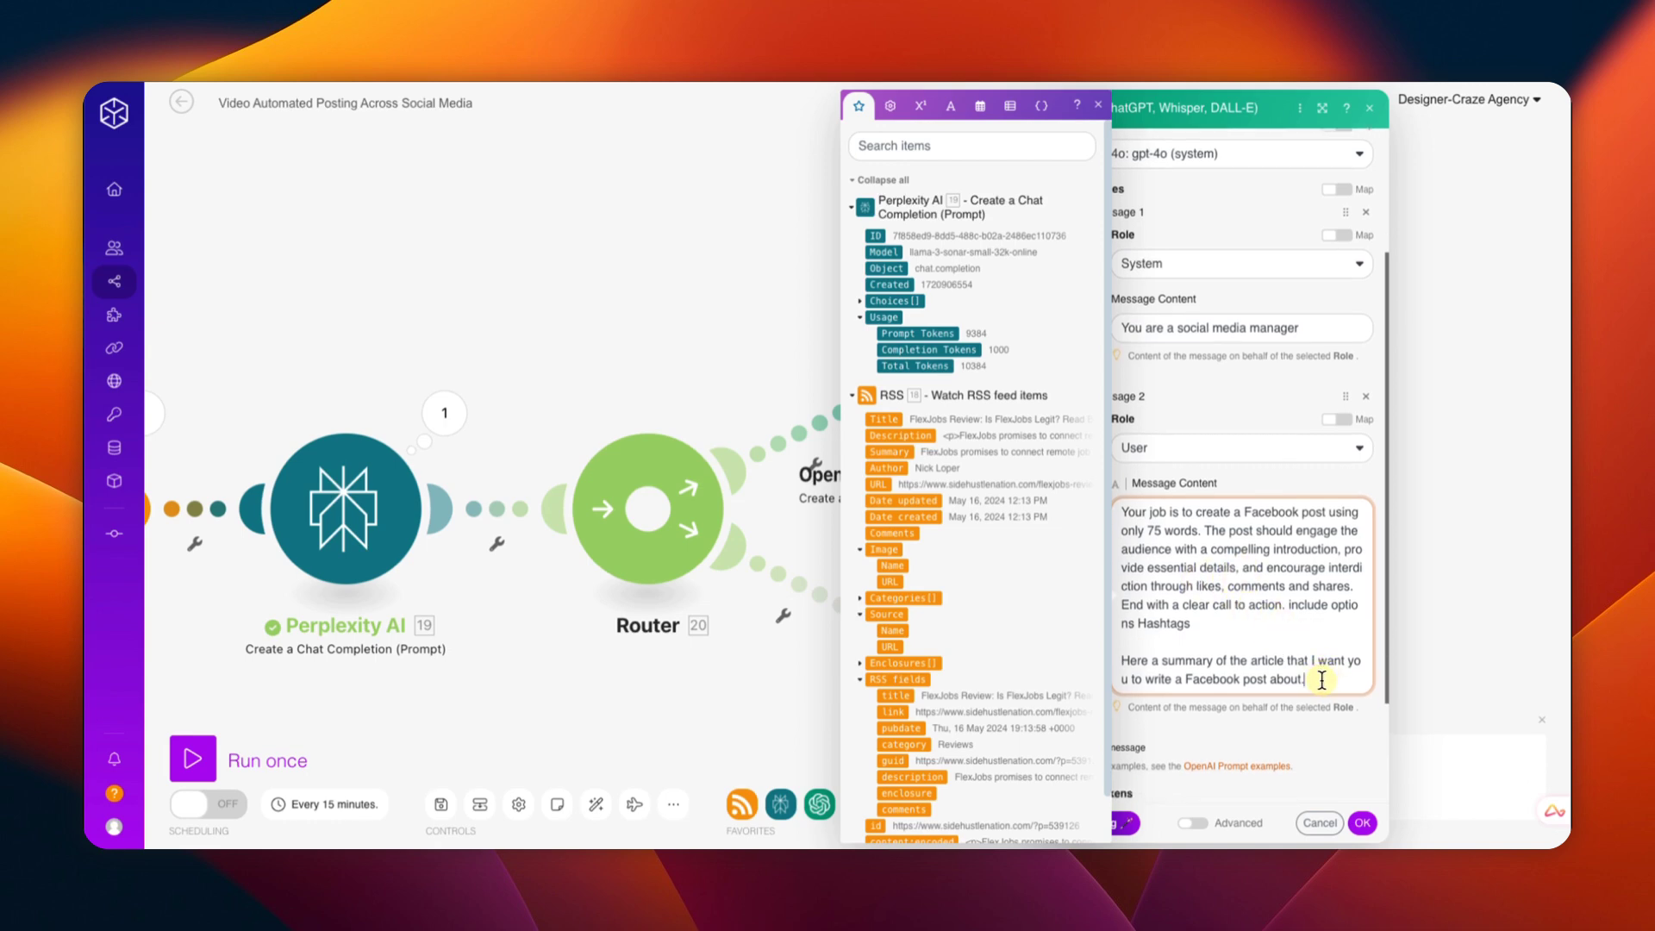
key(Return)
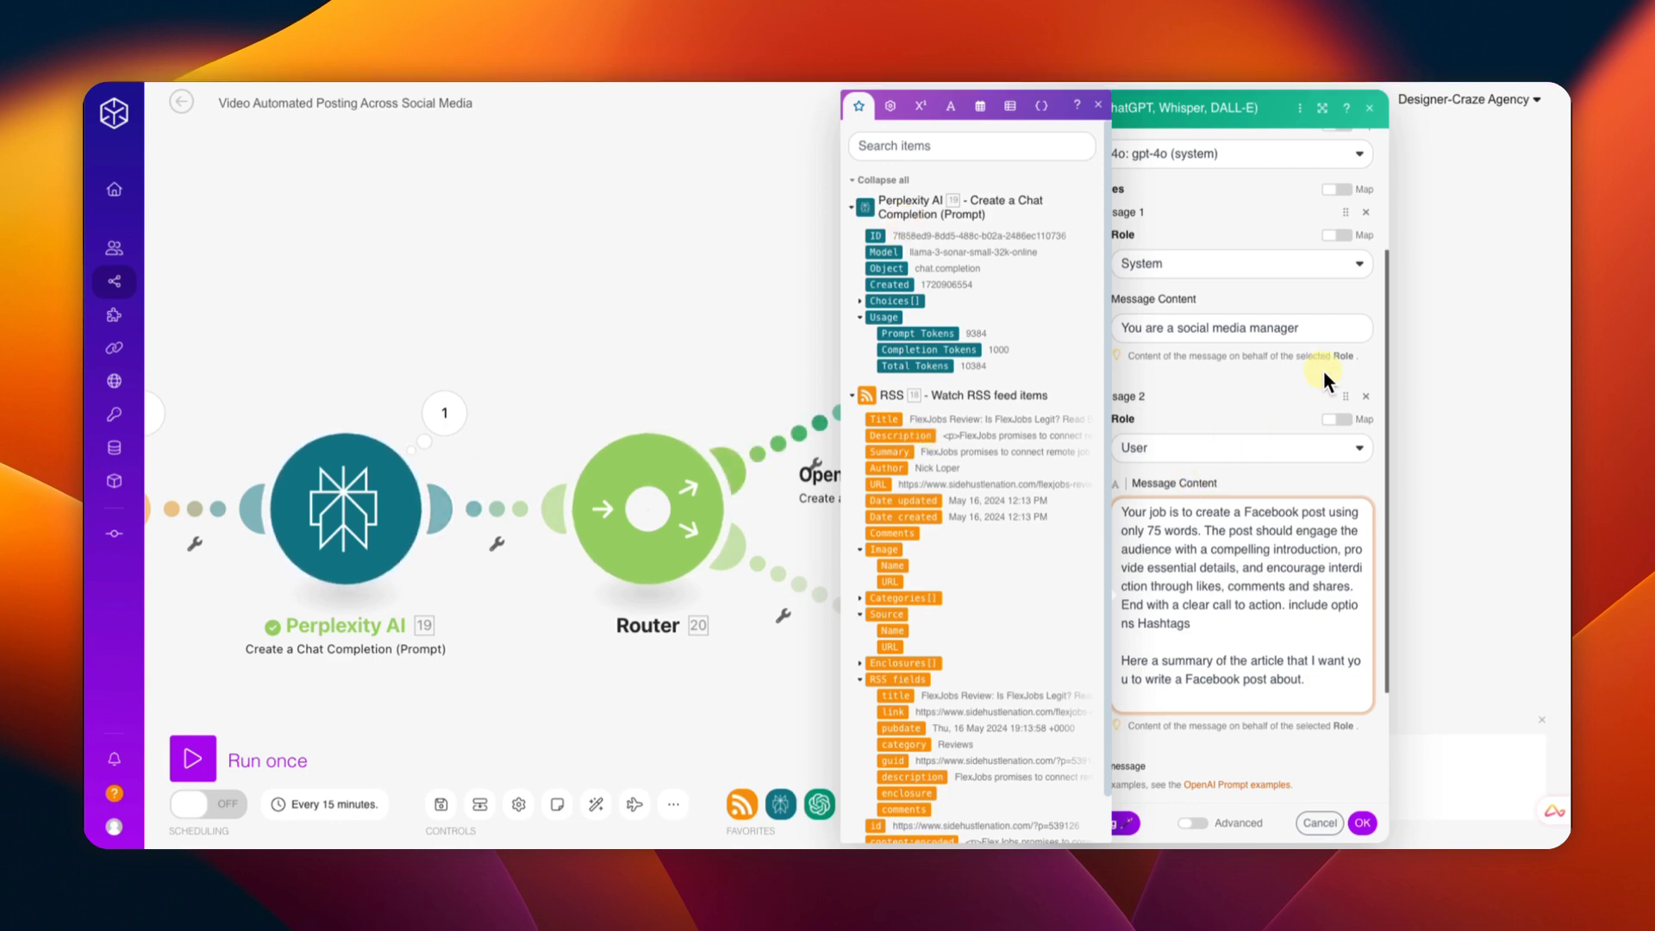
click(864, 307)
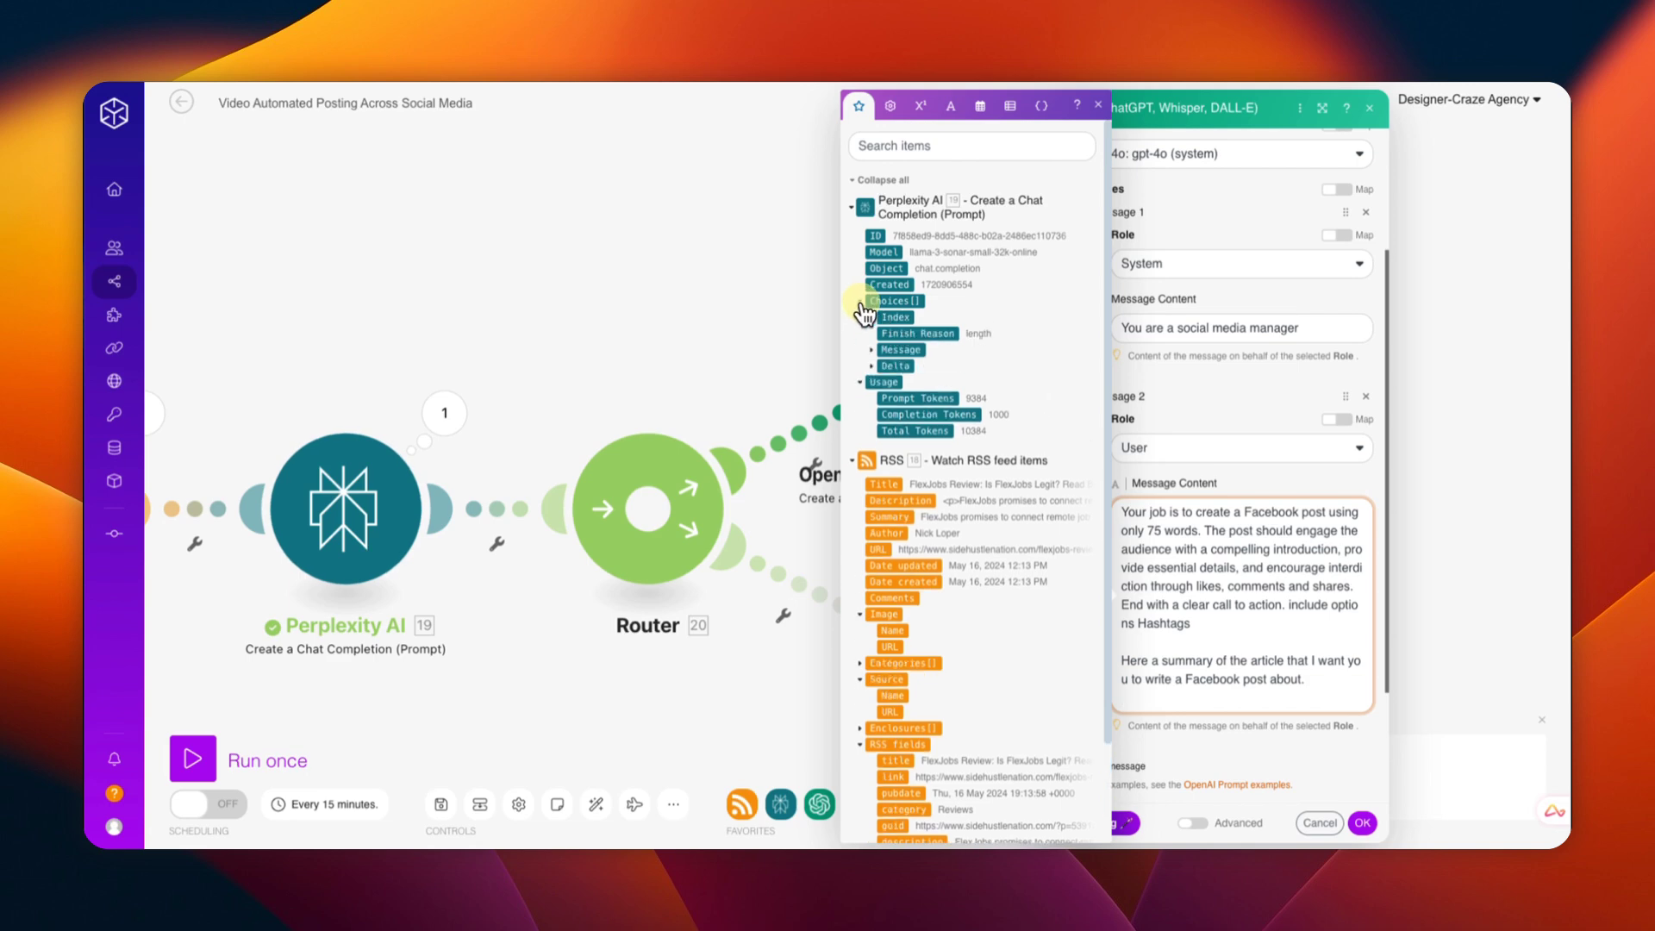
click(872, 351)
drag(916, 368, 1138, 689)
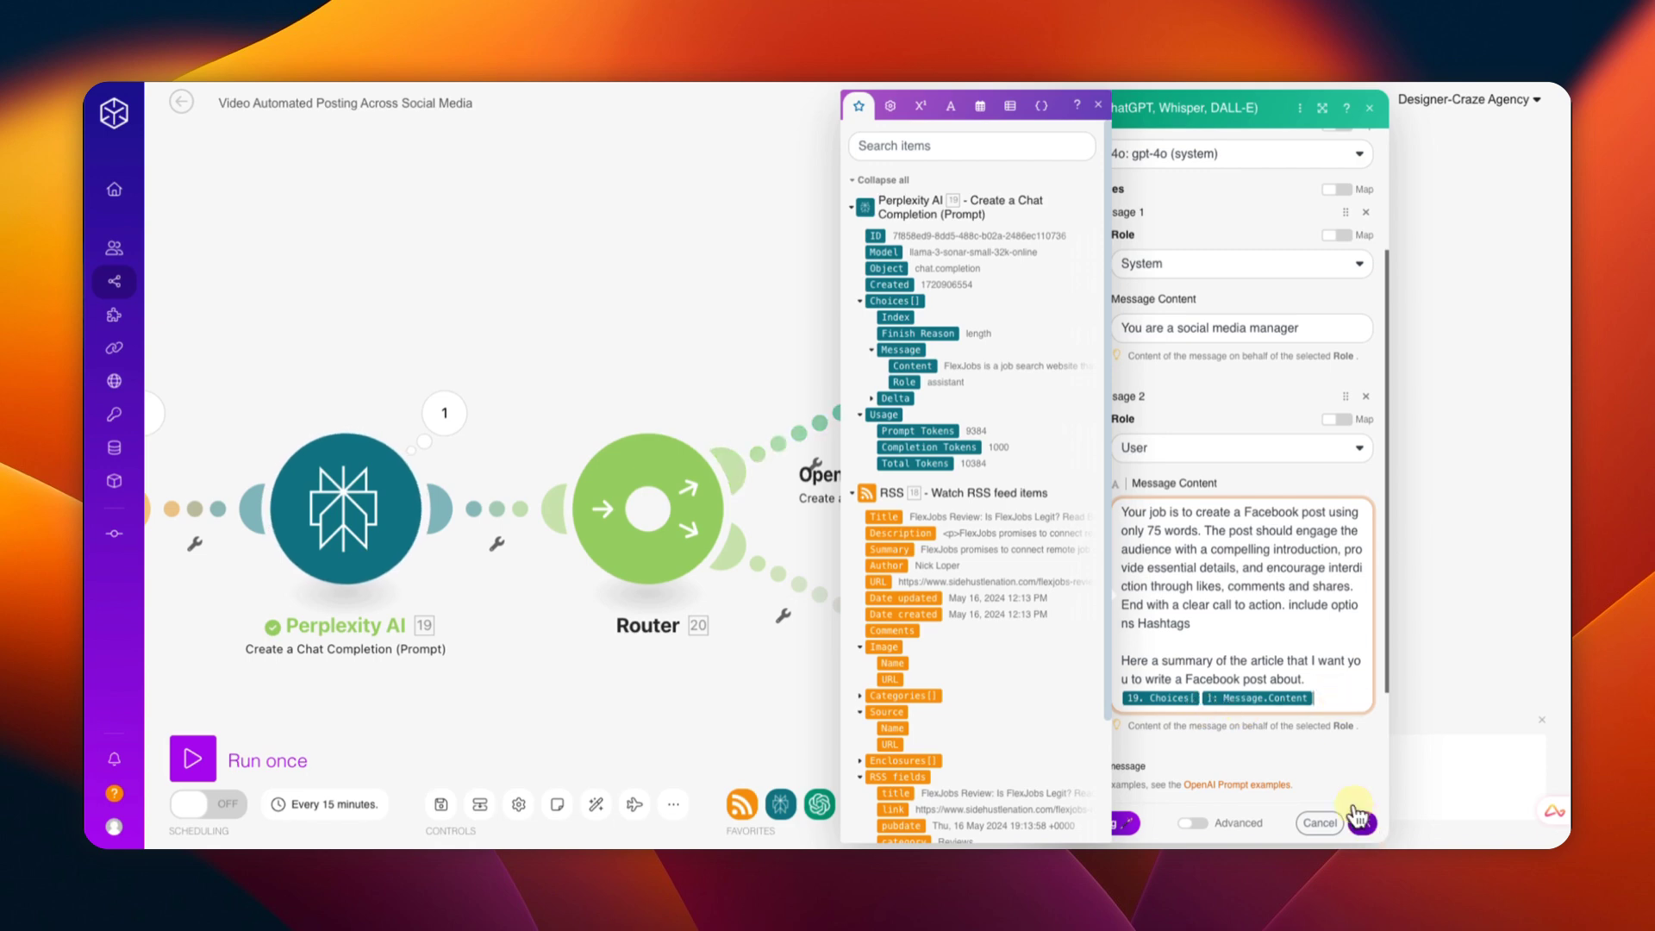
Step: Set the OpenAI module's Max Tokens to 100, confirm its settings and save the scenario
scroll(1323, 685, down, 3)
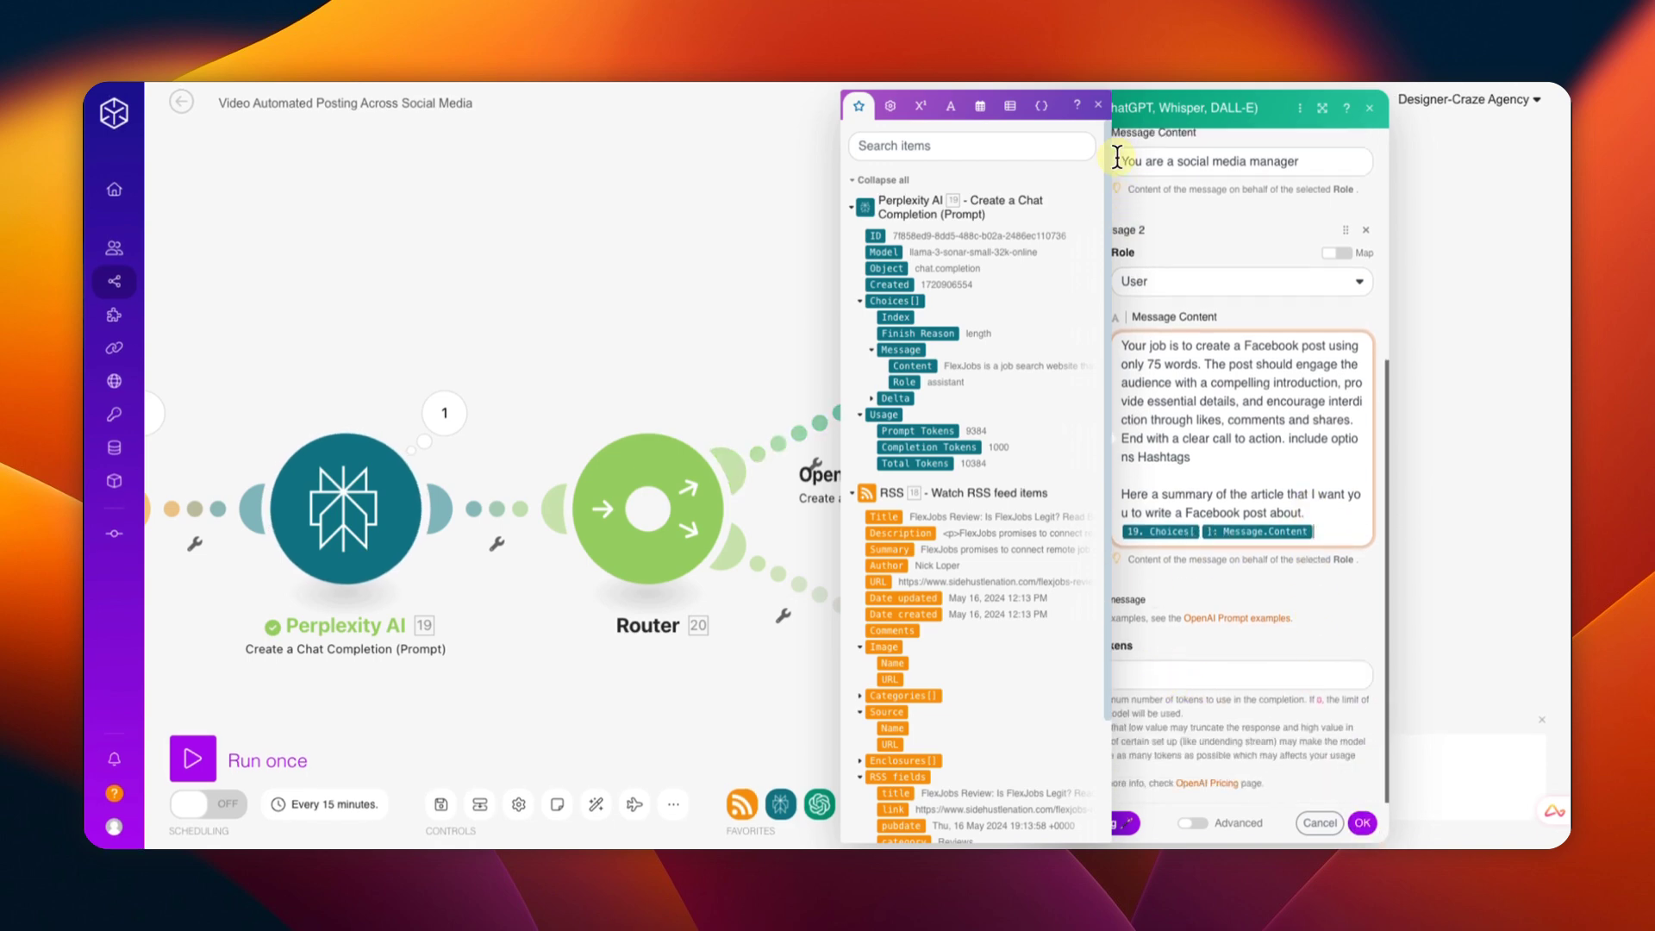
click(1098, 106)
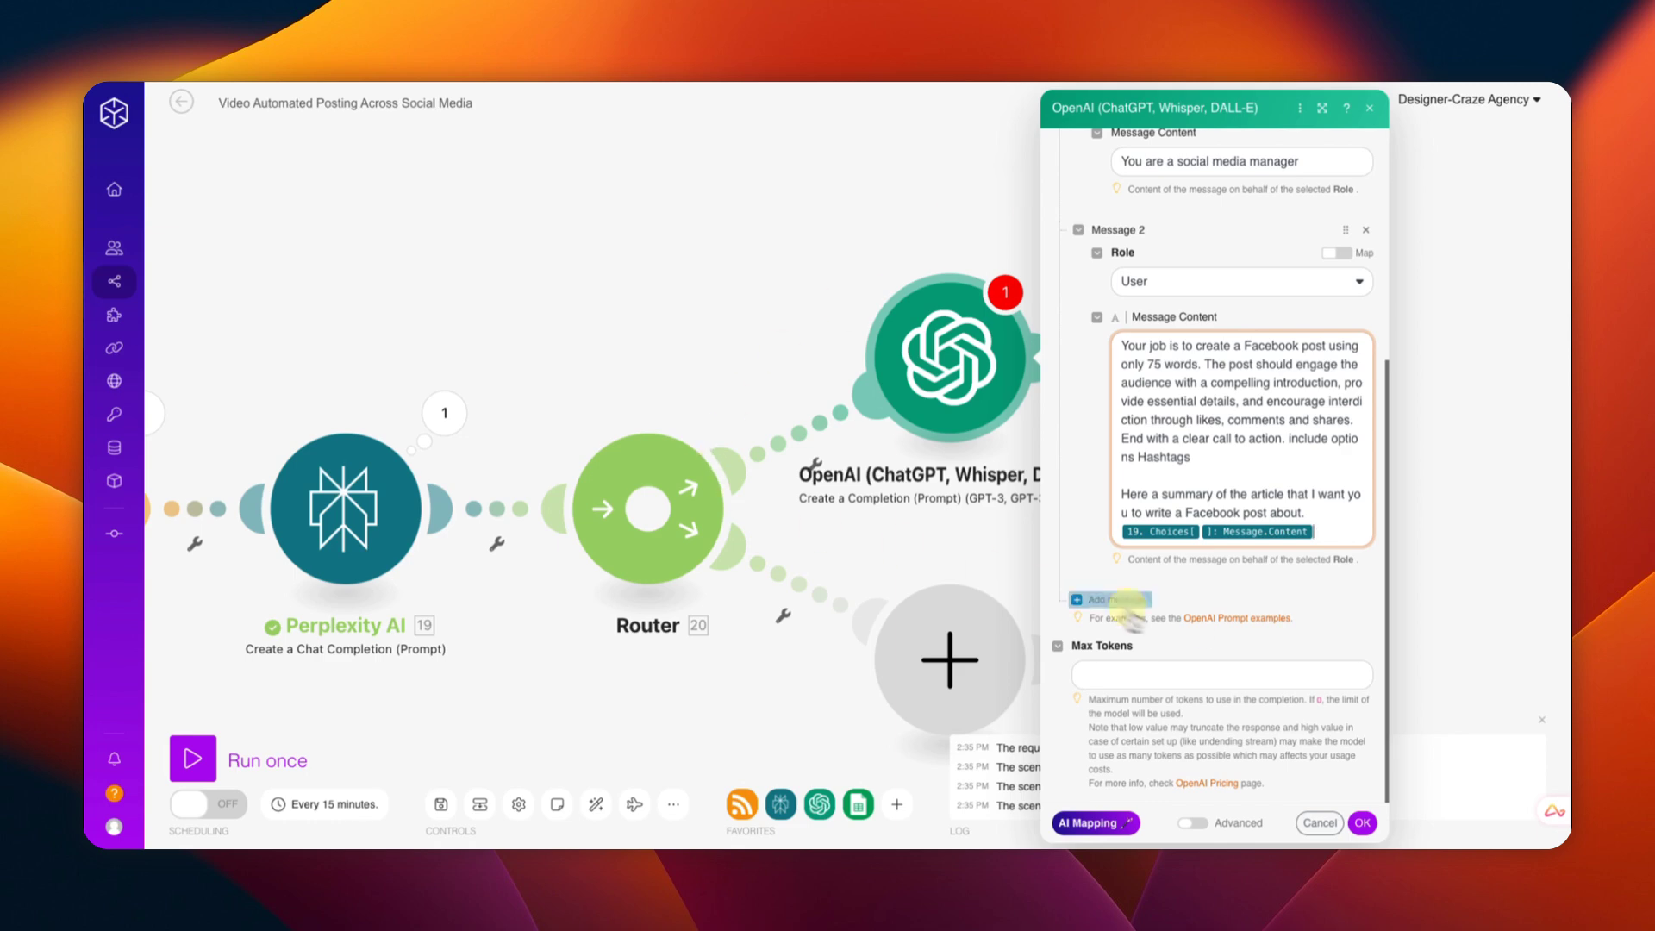
click(1170, 678)
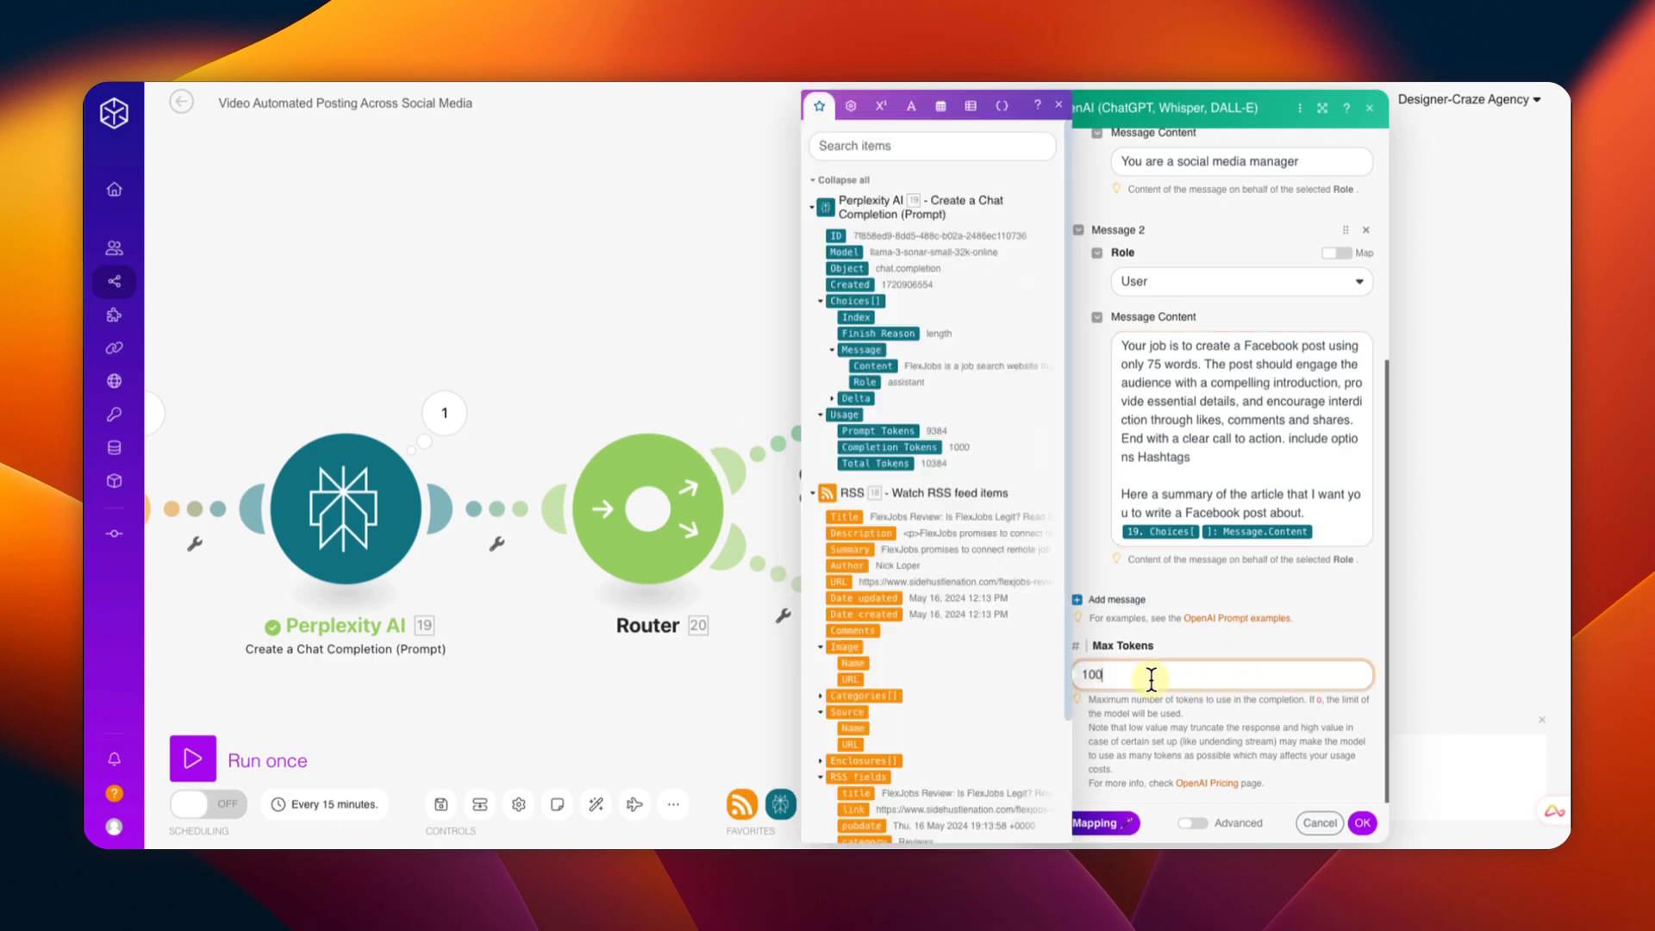
click(1361, 821)
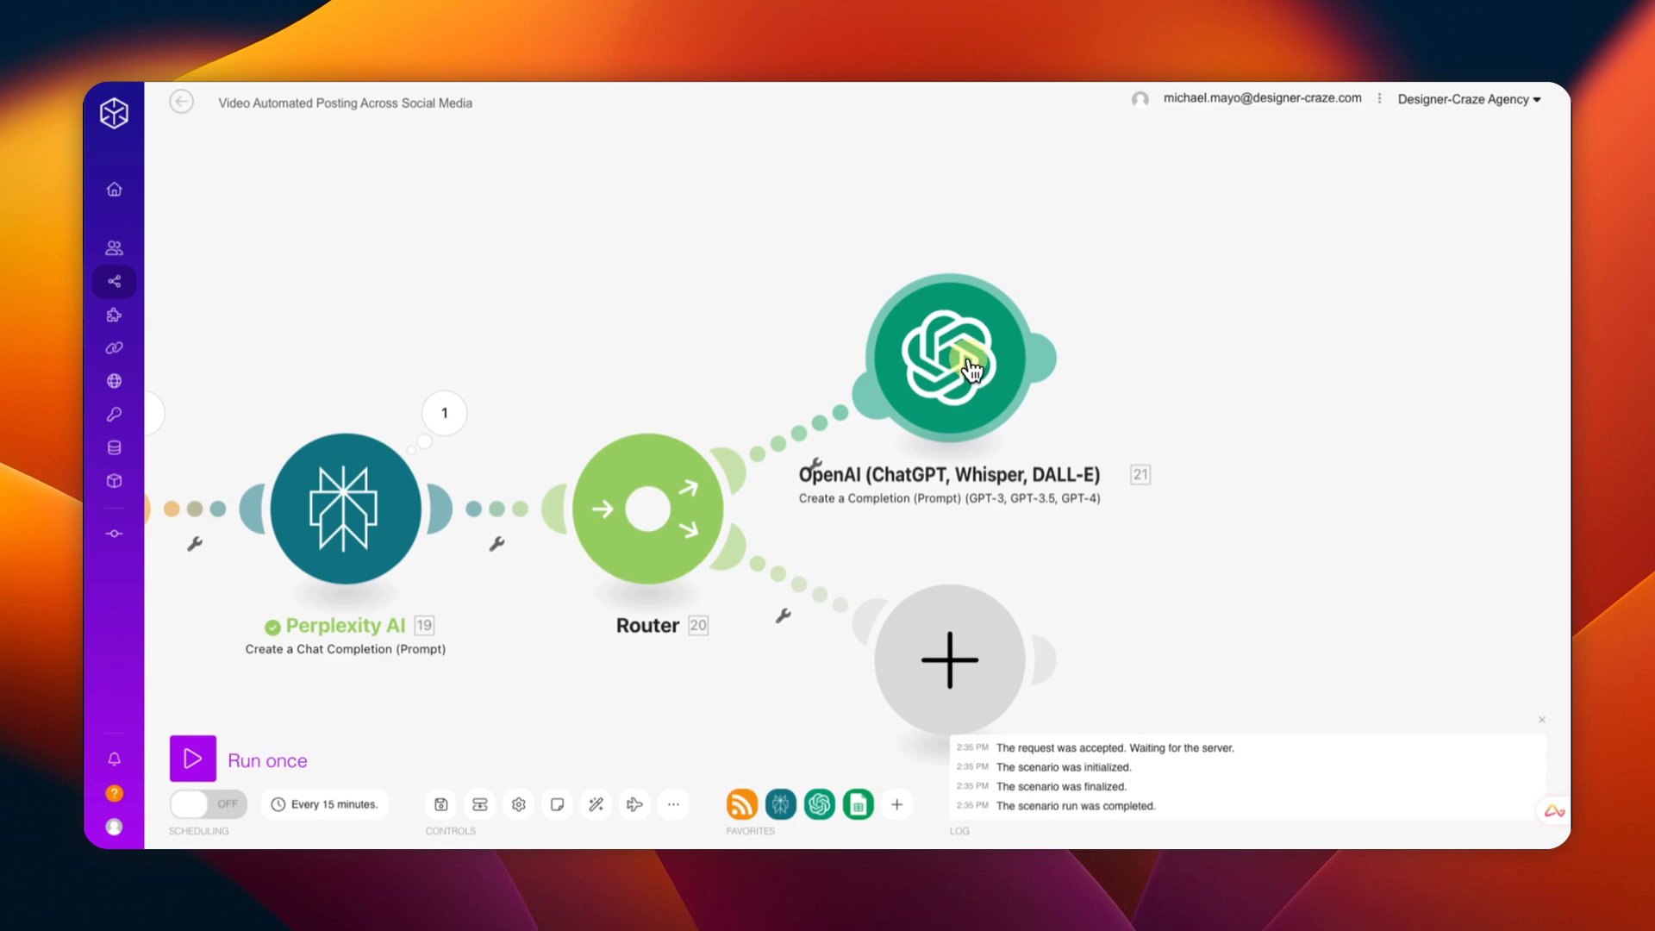
click(441, 806)
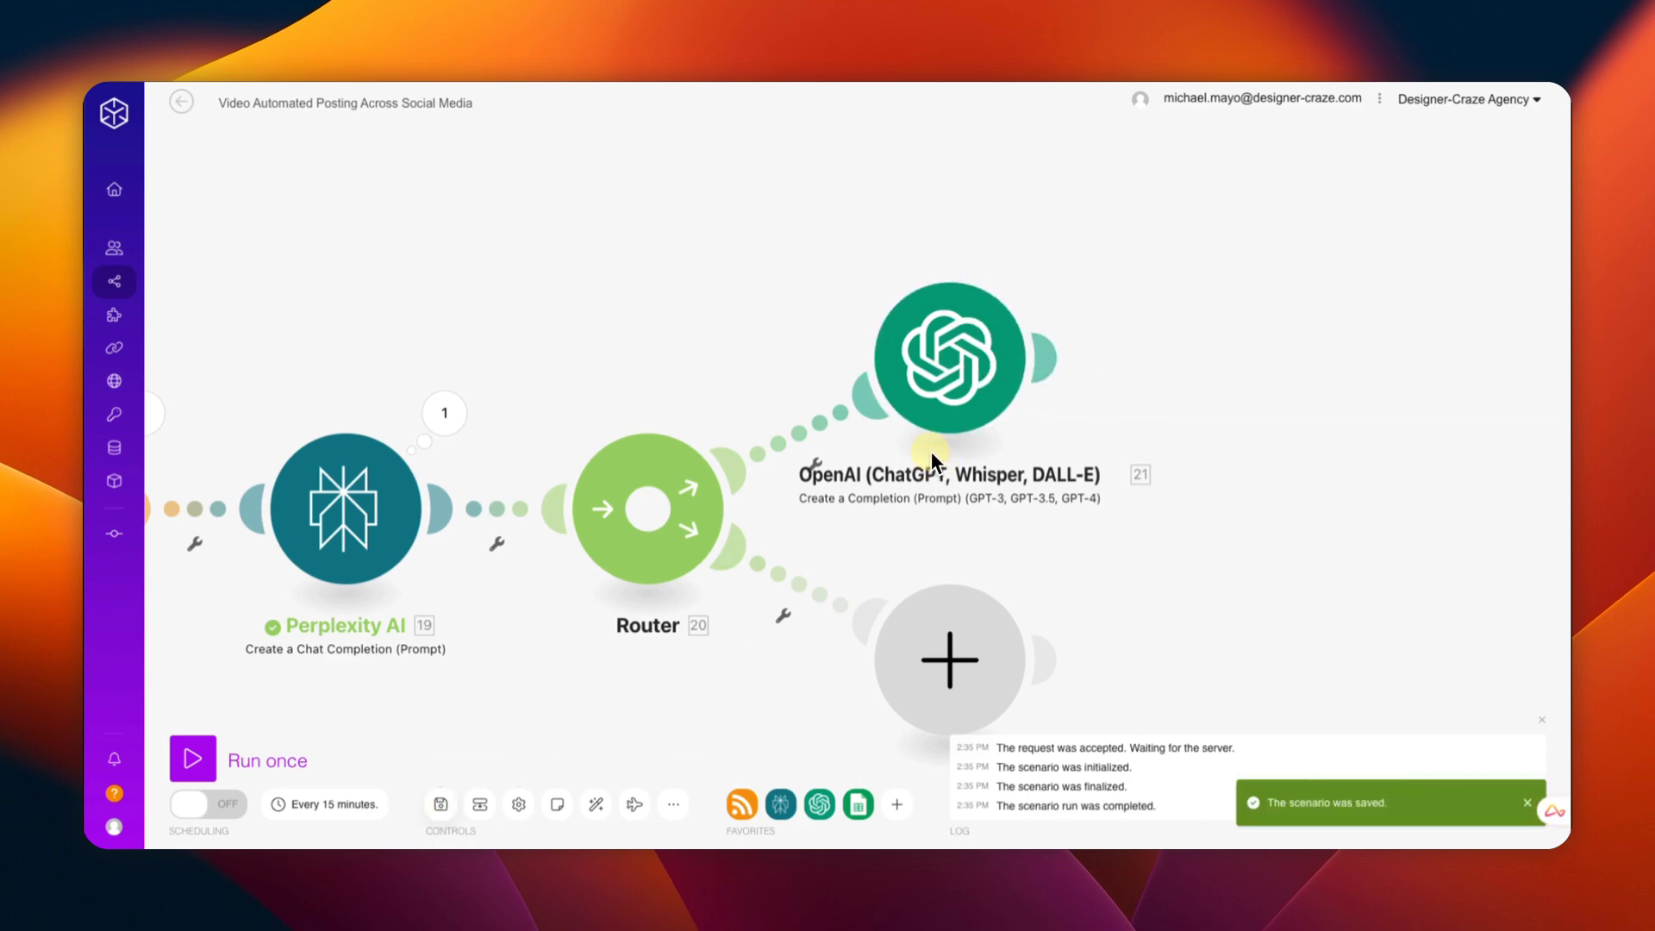
Step: Rename the OpenAI module on the router's first route to "Facebook Post"
right_click(942, 373)
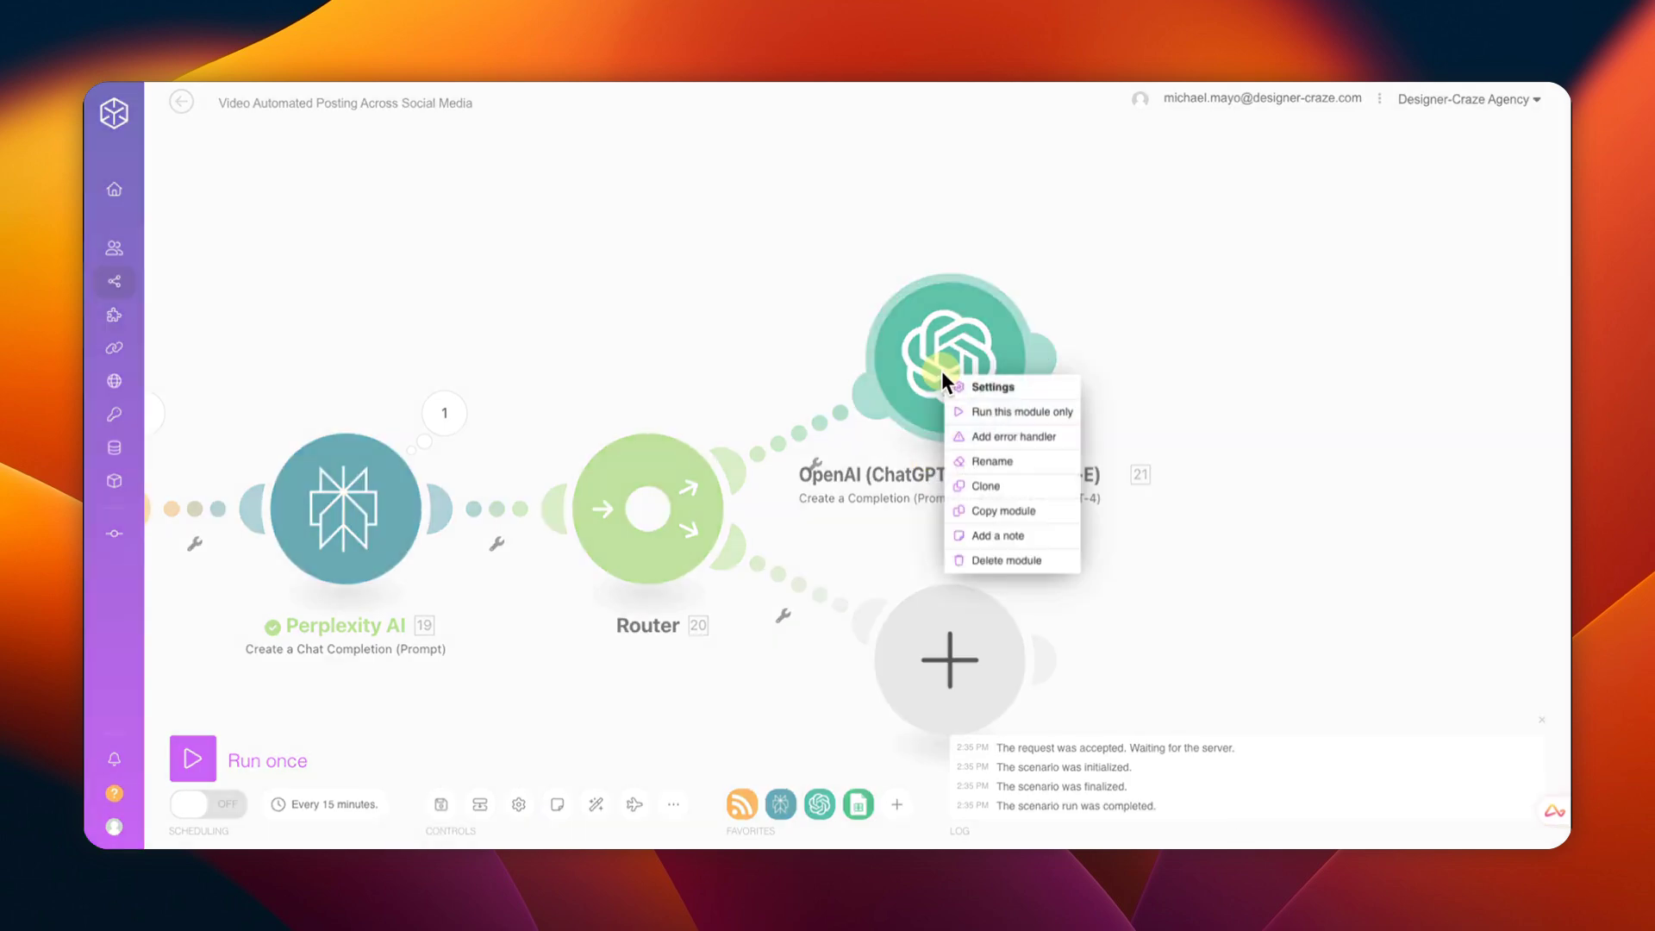
click(991, 463)
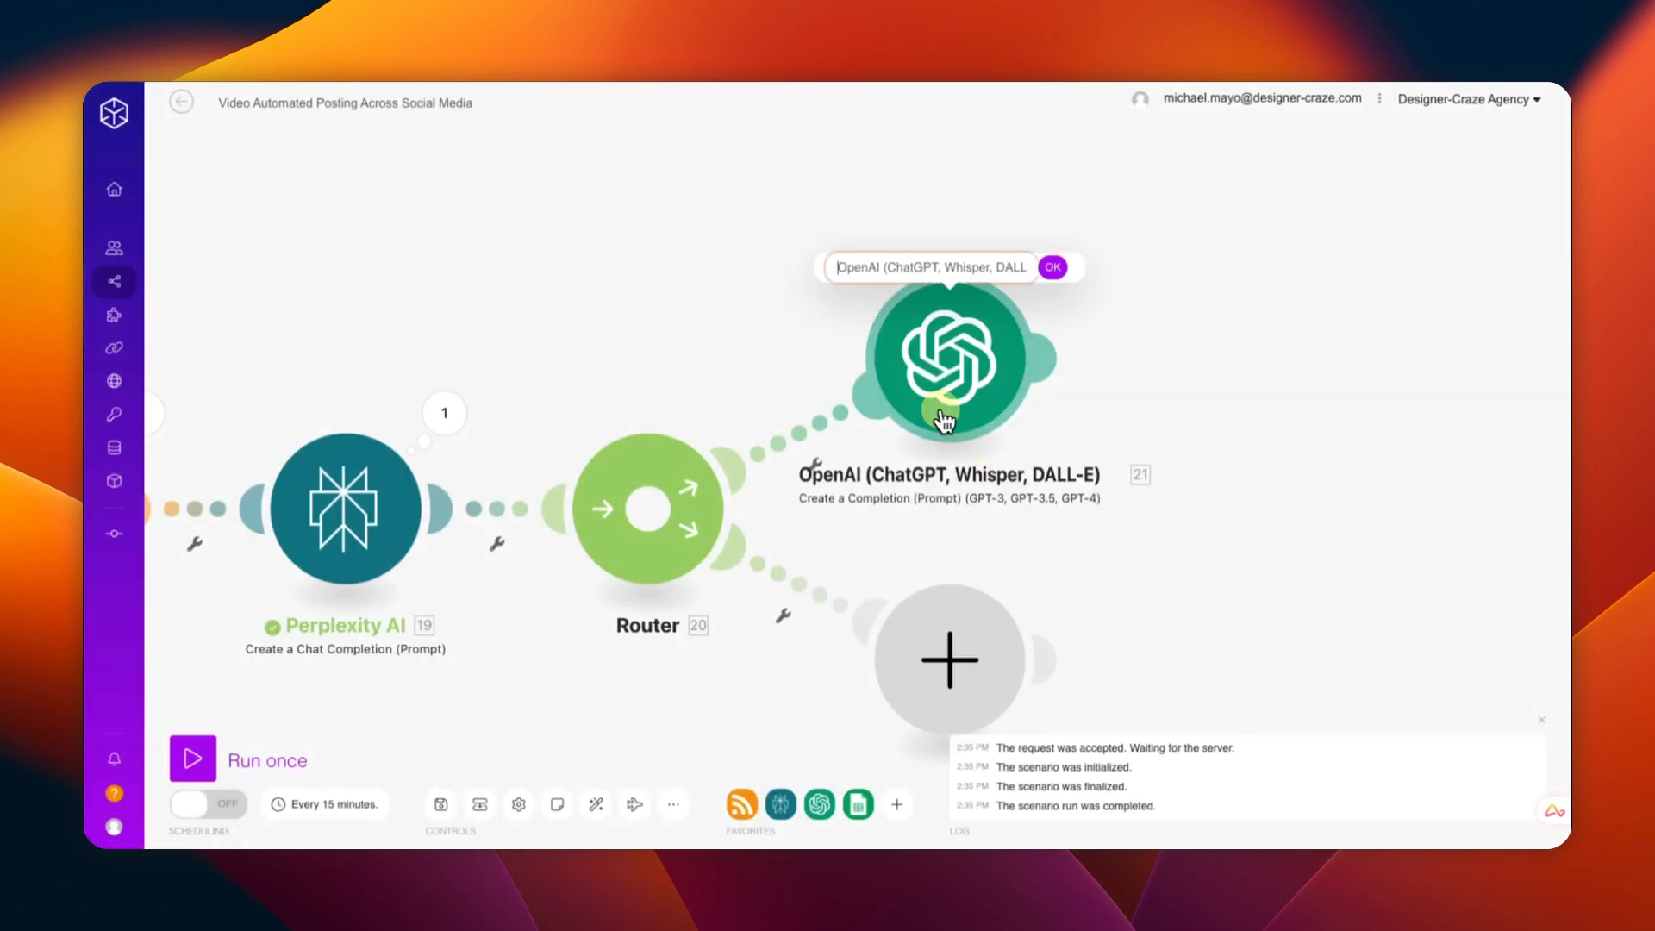
key(super+a)
text(F)
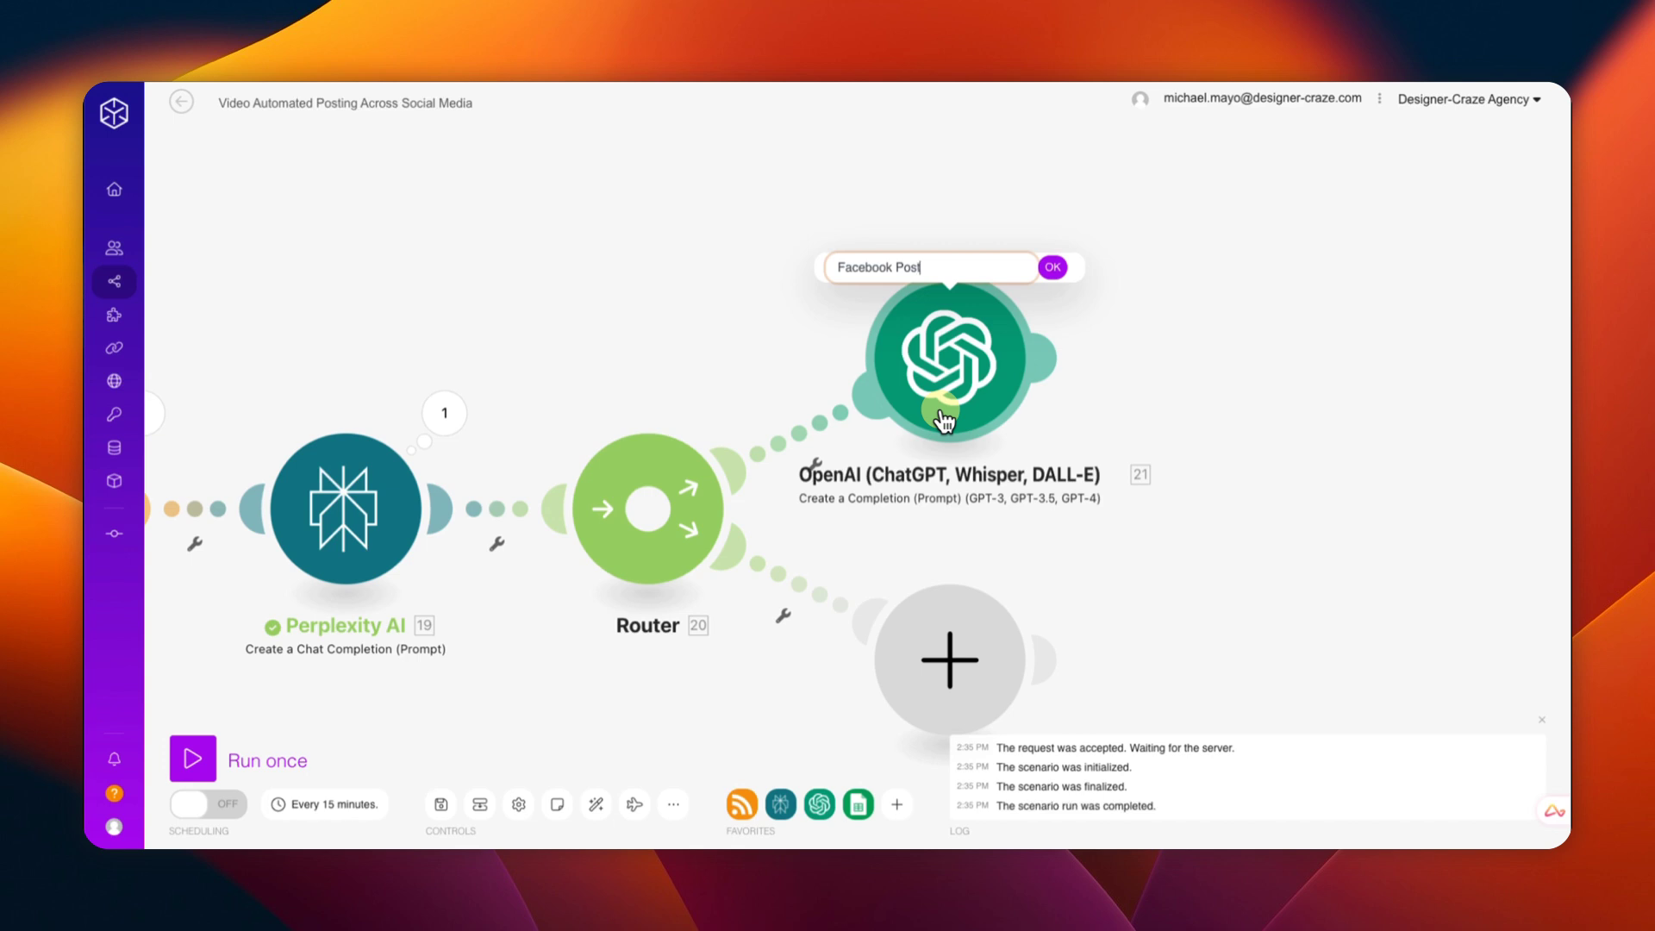
click(1055, 269)
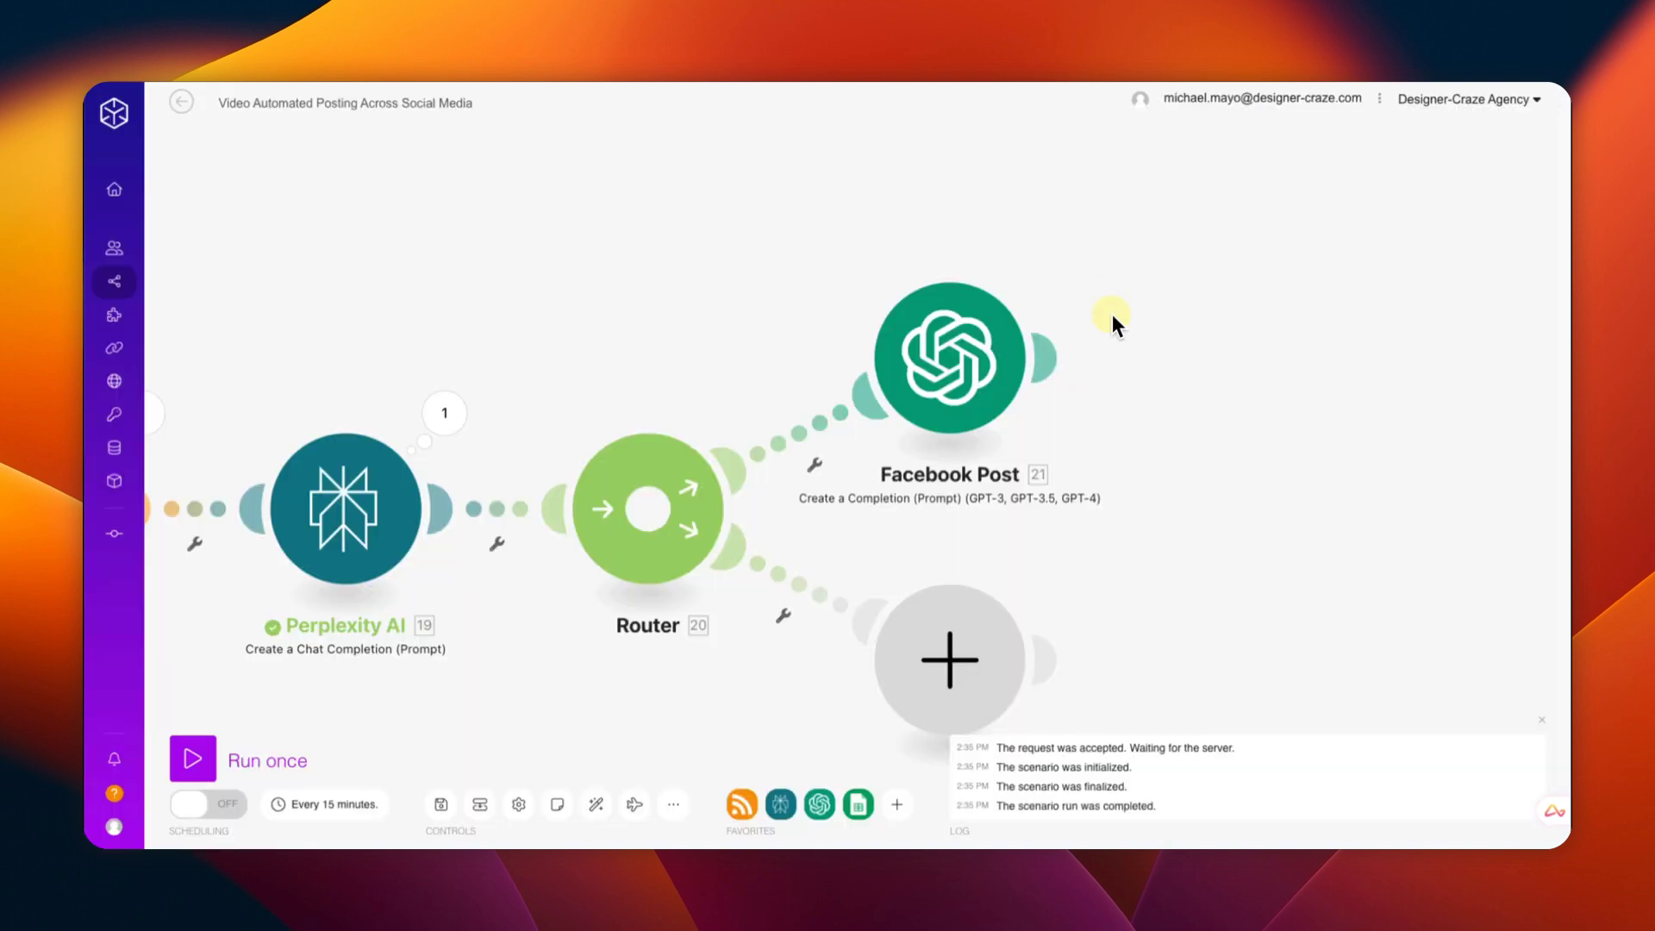
Step: Add a Google Sheets Add a Row module after Facebook Post and rearrange both modules to make room for its settings
click(1053, 359)
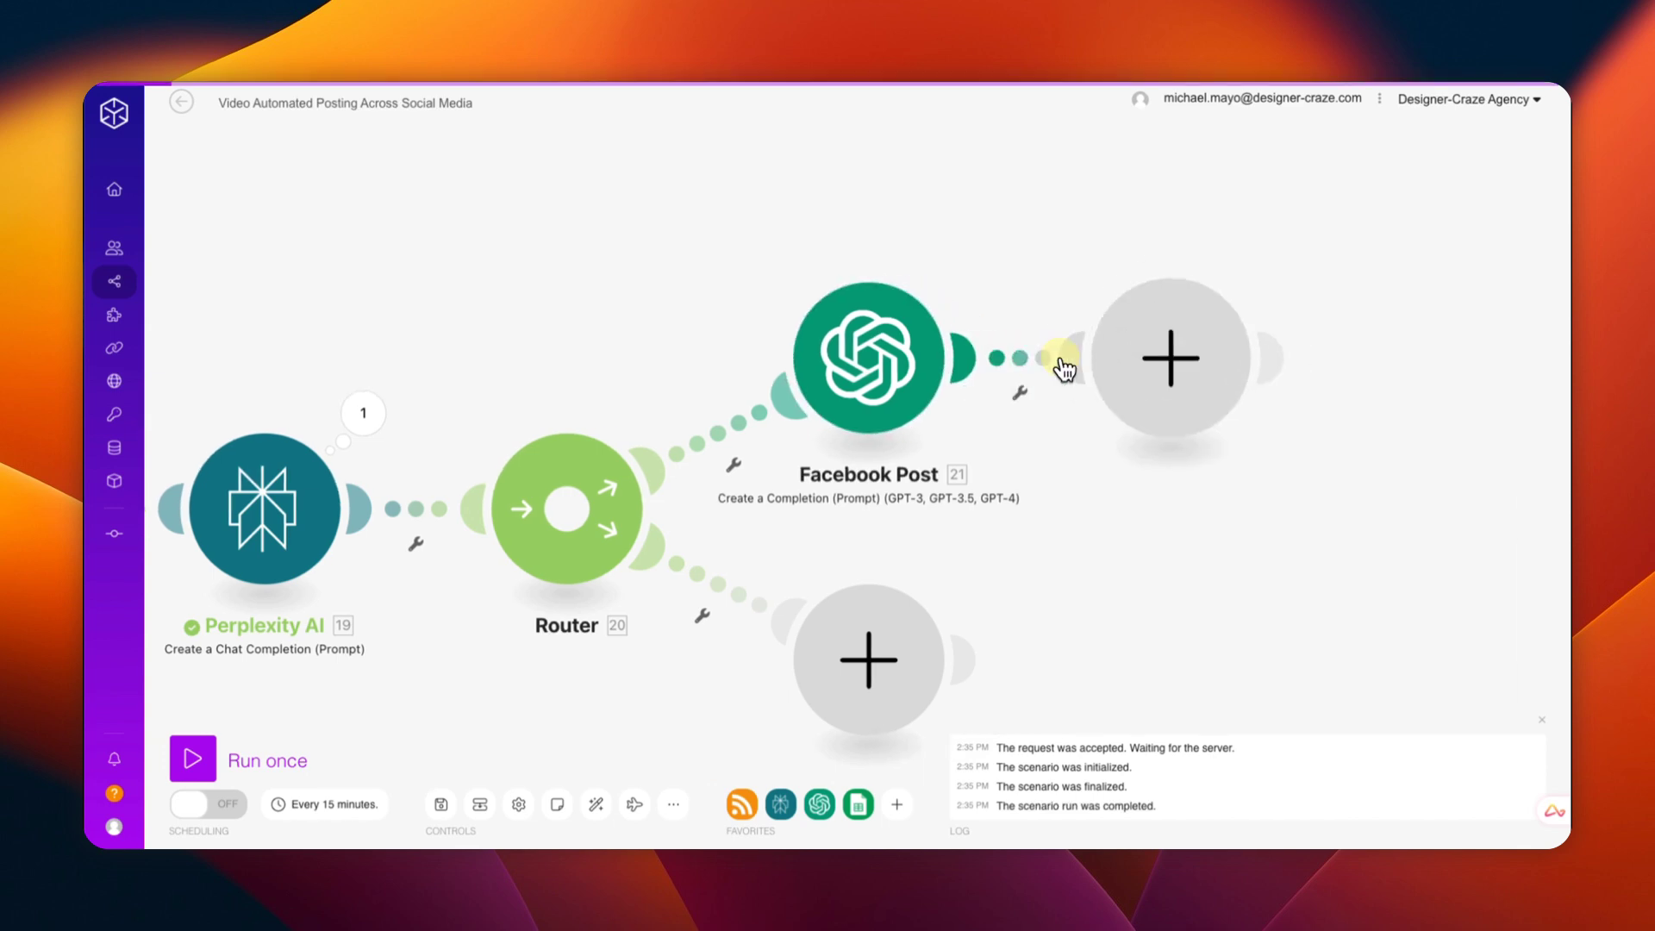
click(1155, 355)
click(1310, 355)
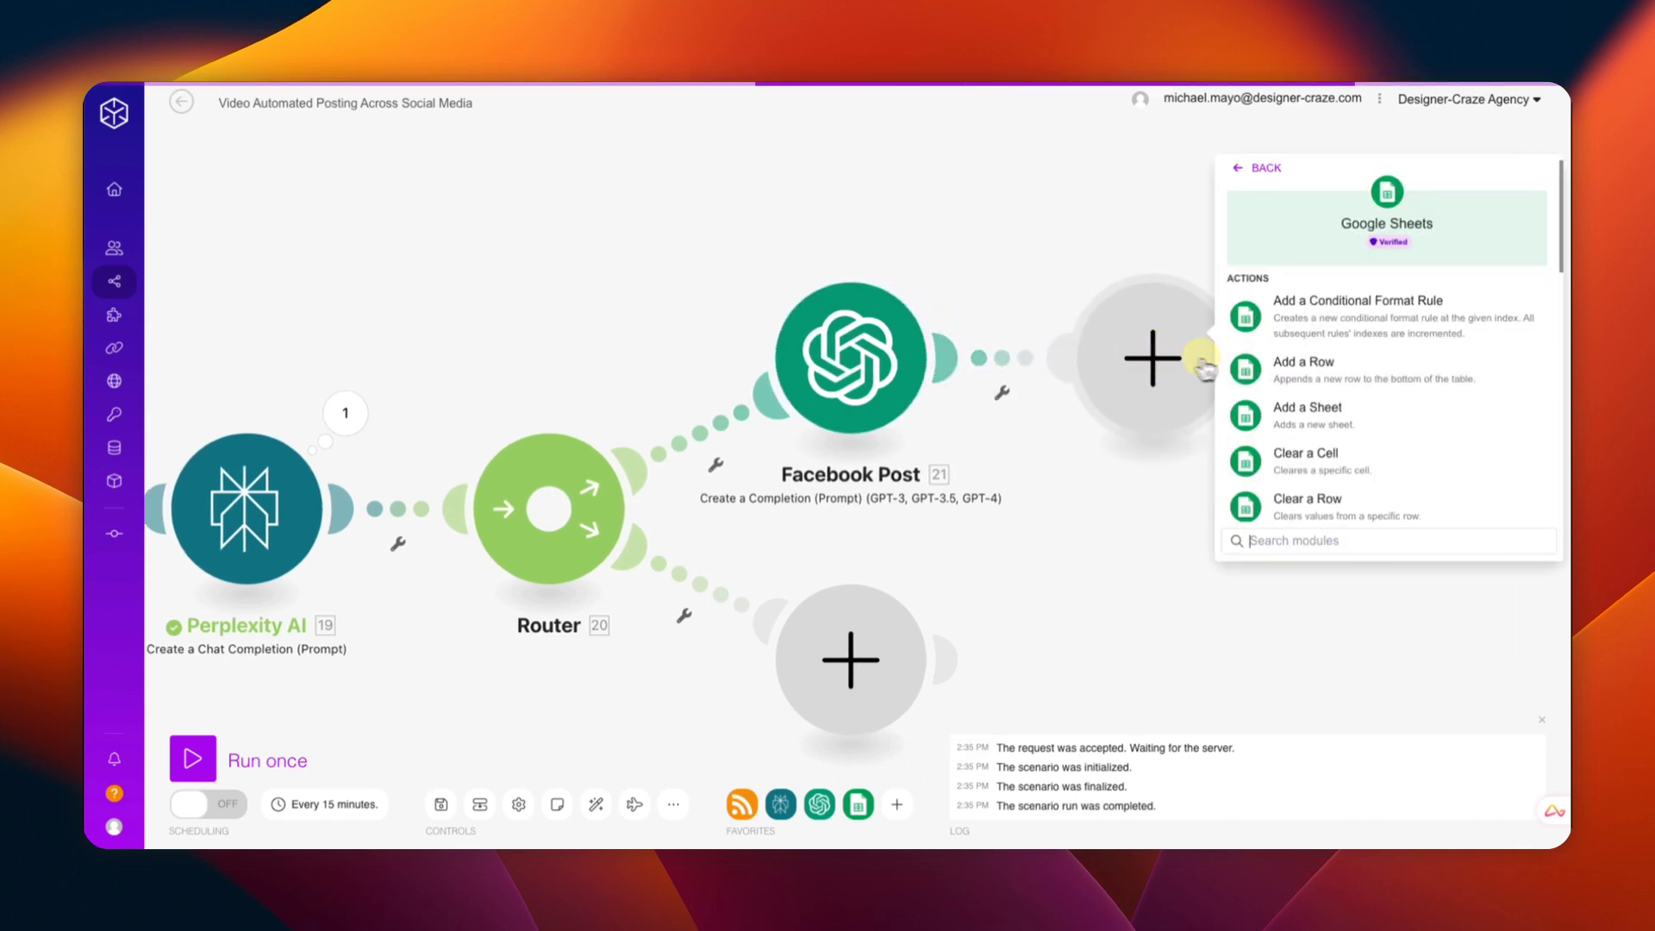
click(1291, 377)
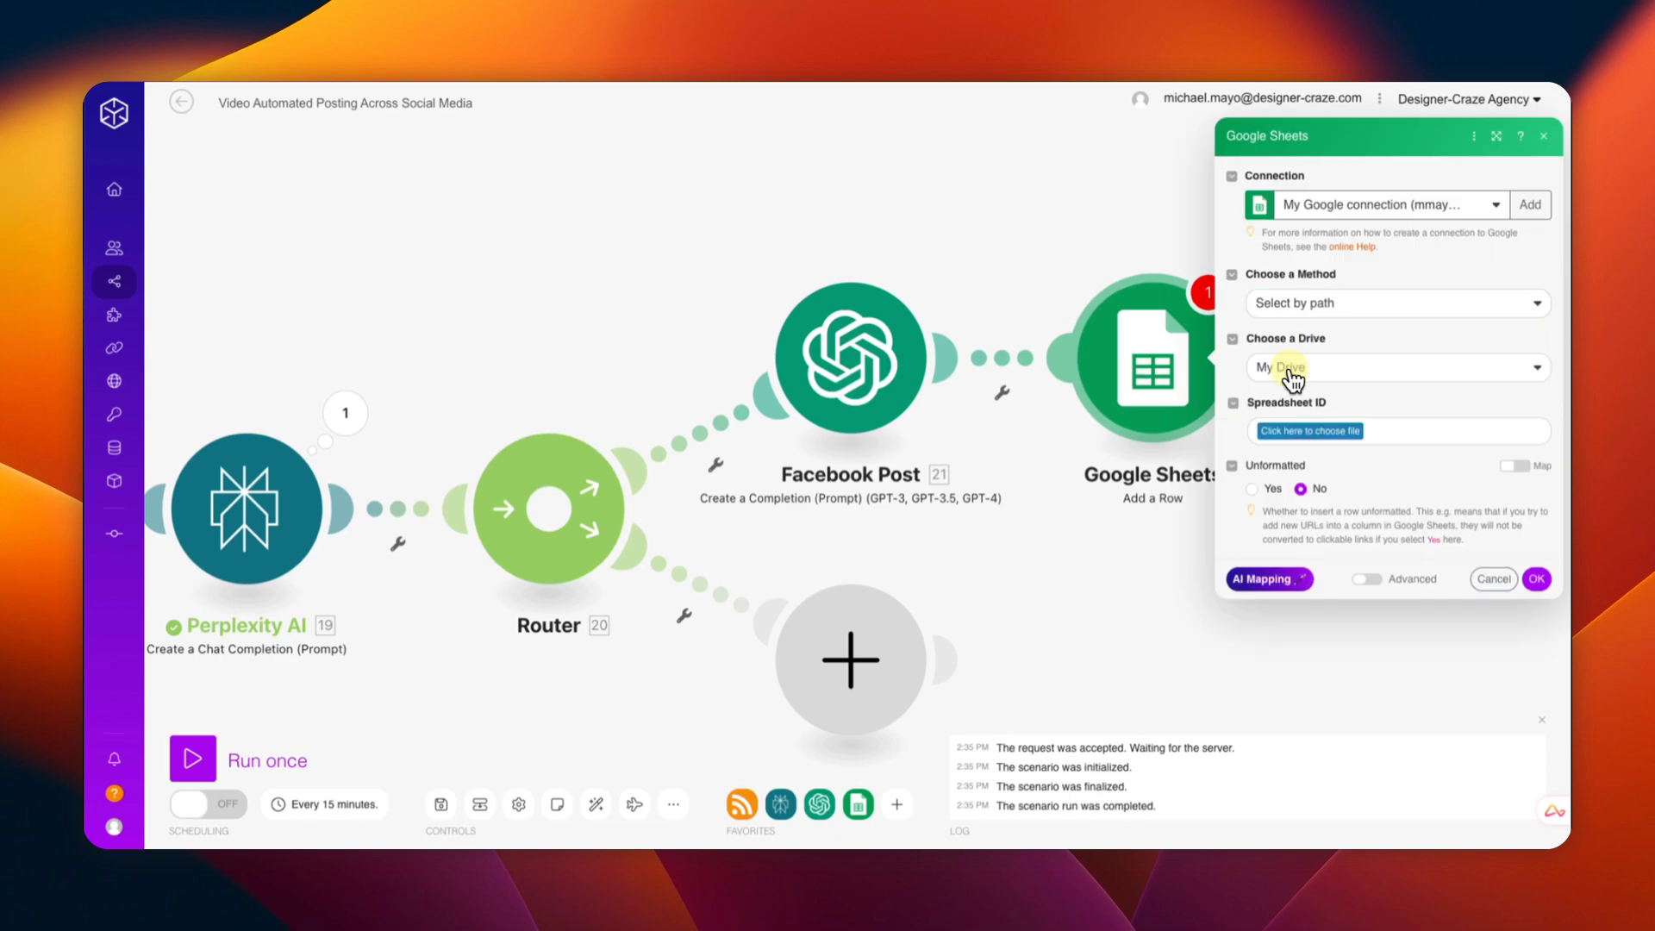
drag(1134, 286, 1023, 288)
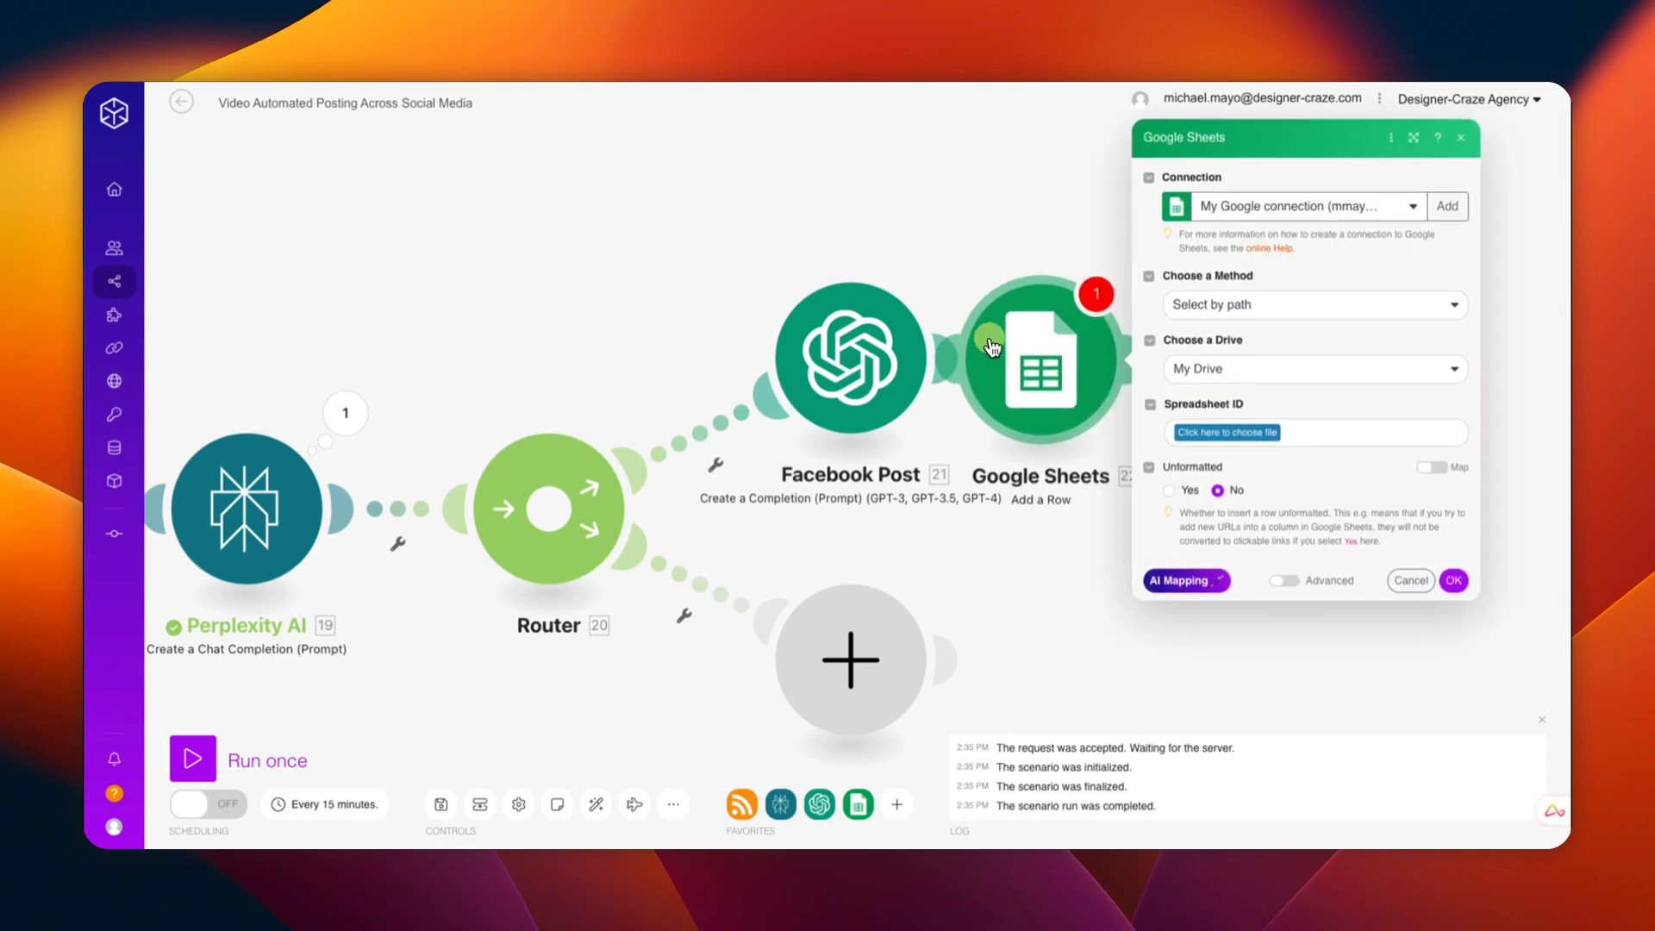
drag(905, 364, 662, 257)
drag(1128, 390, 941, 415)
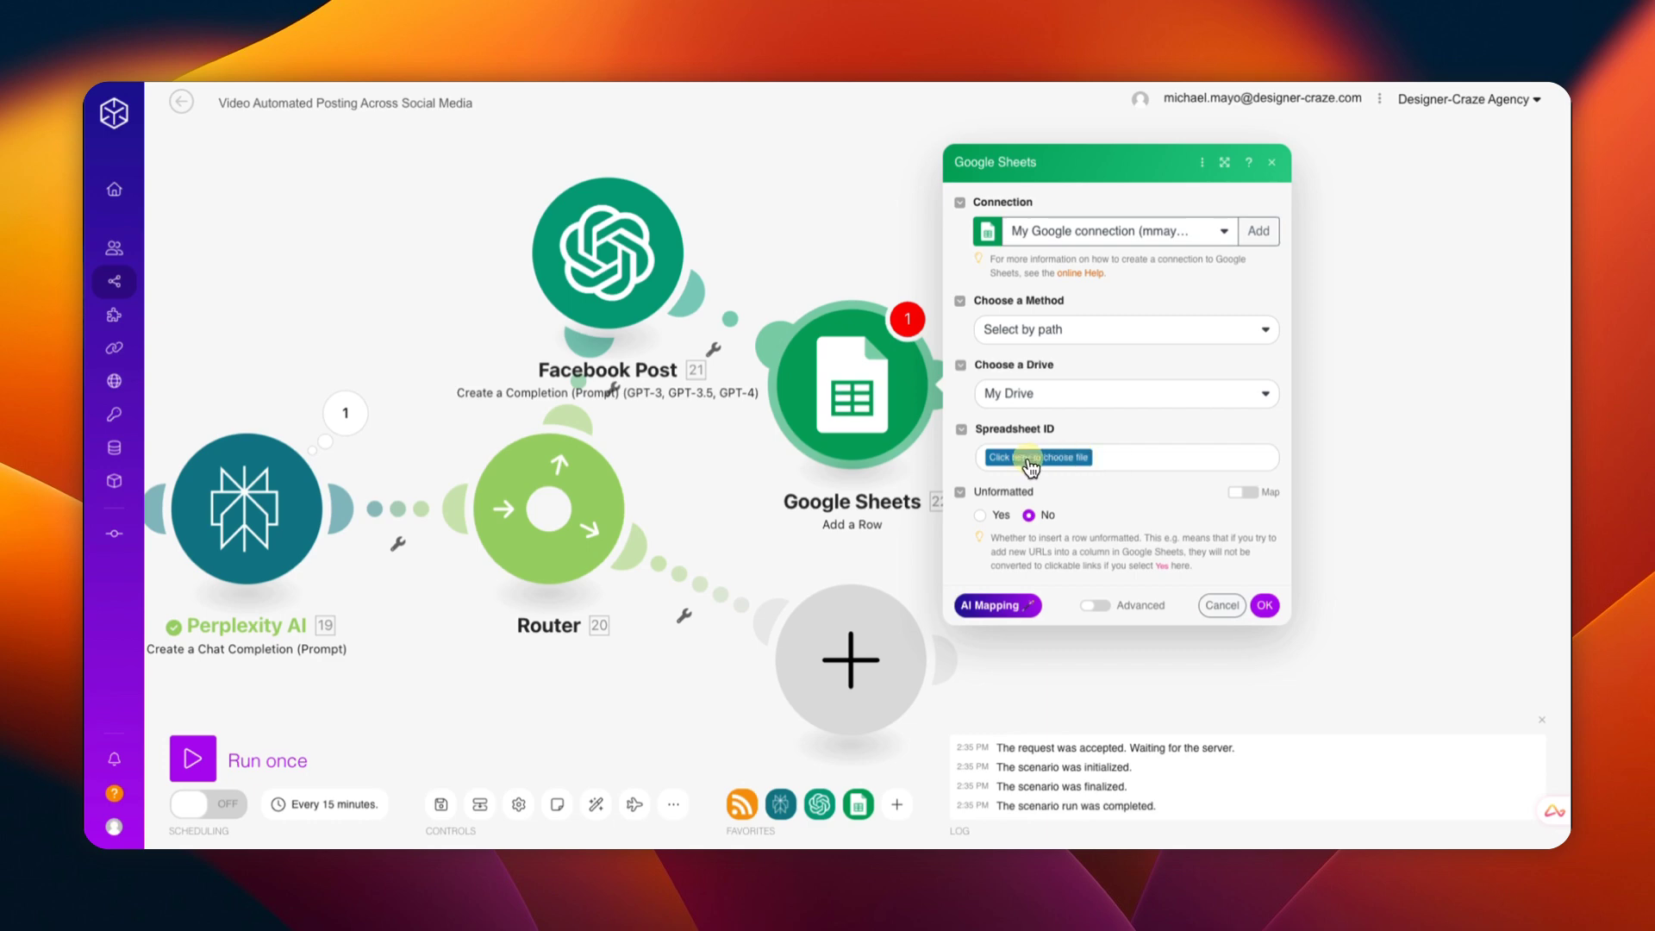
Step: Choose the Facebook Posted spreadsheet and Sheet1 for the new row, and open the URL (A) value for mapping
click(1106, 457)
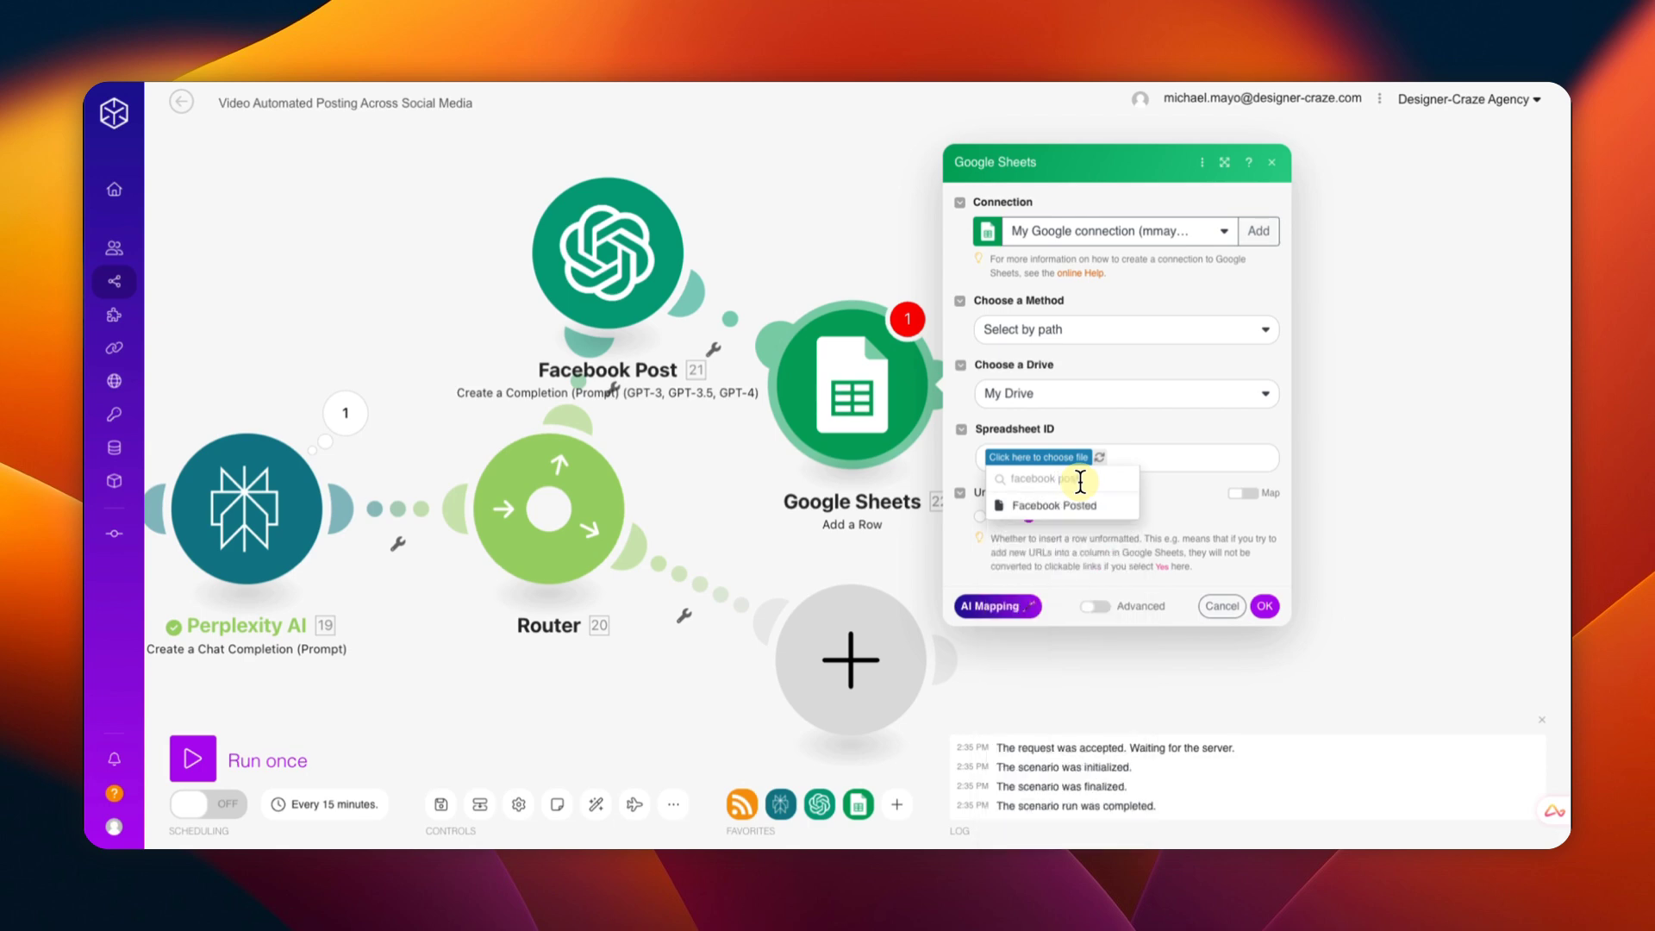
click(1072, 506)
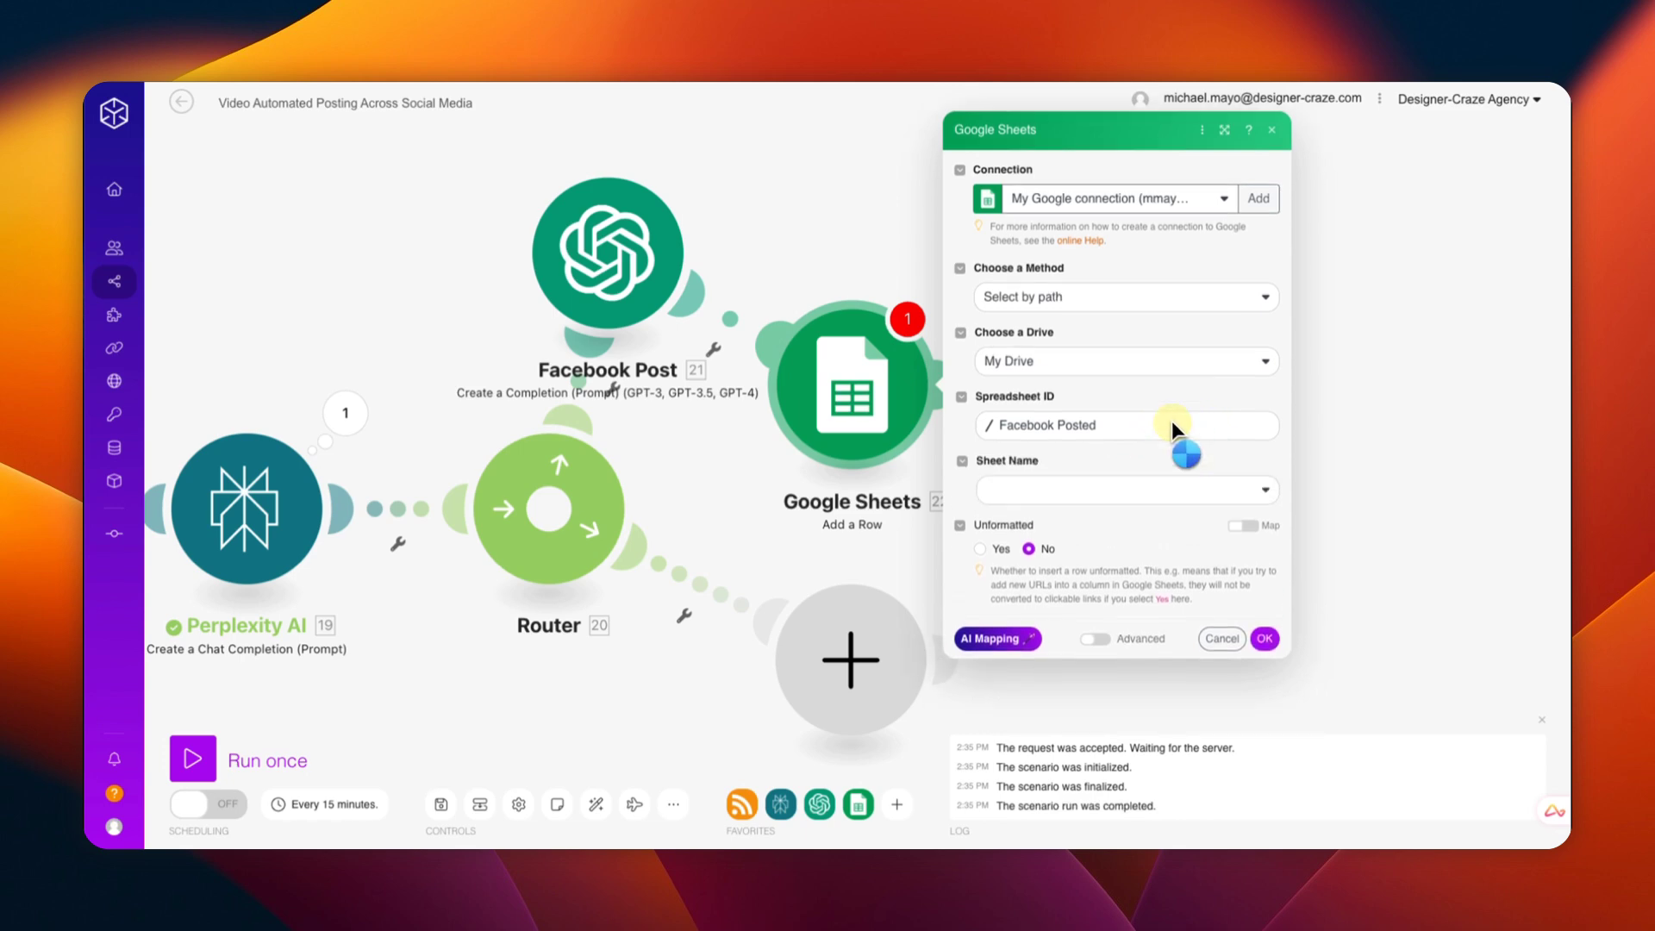
click(1025, 496)
click(1033, 515)
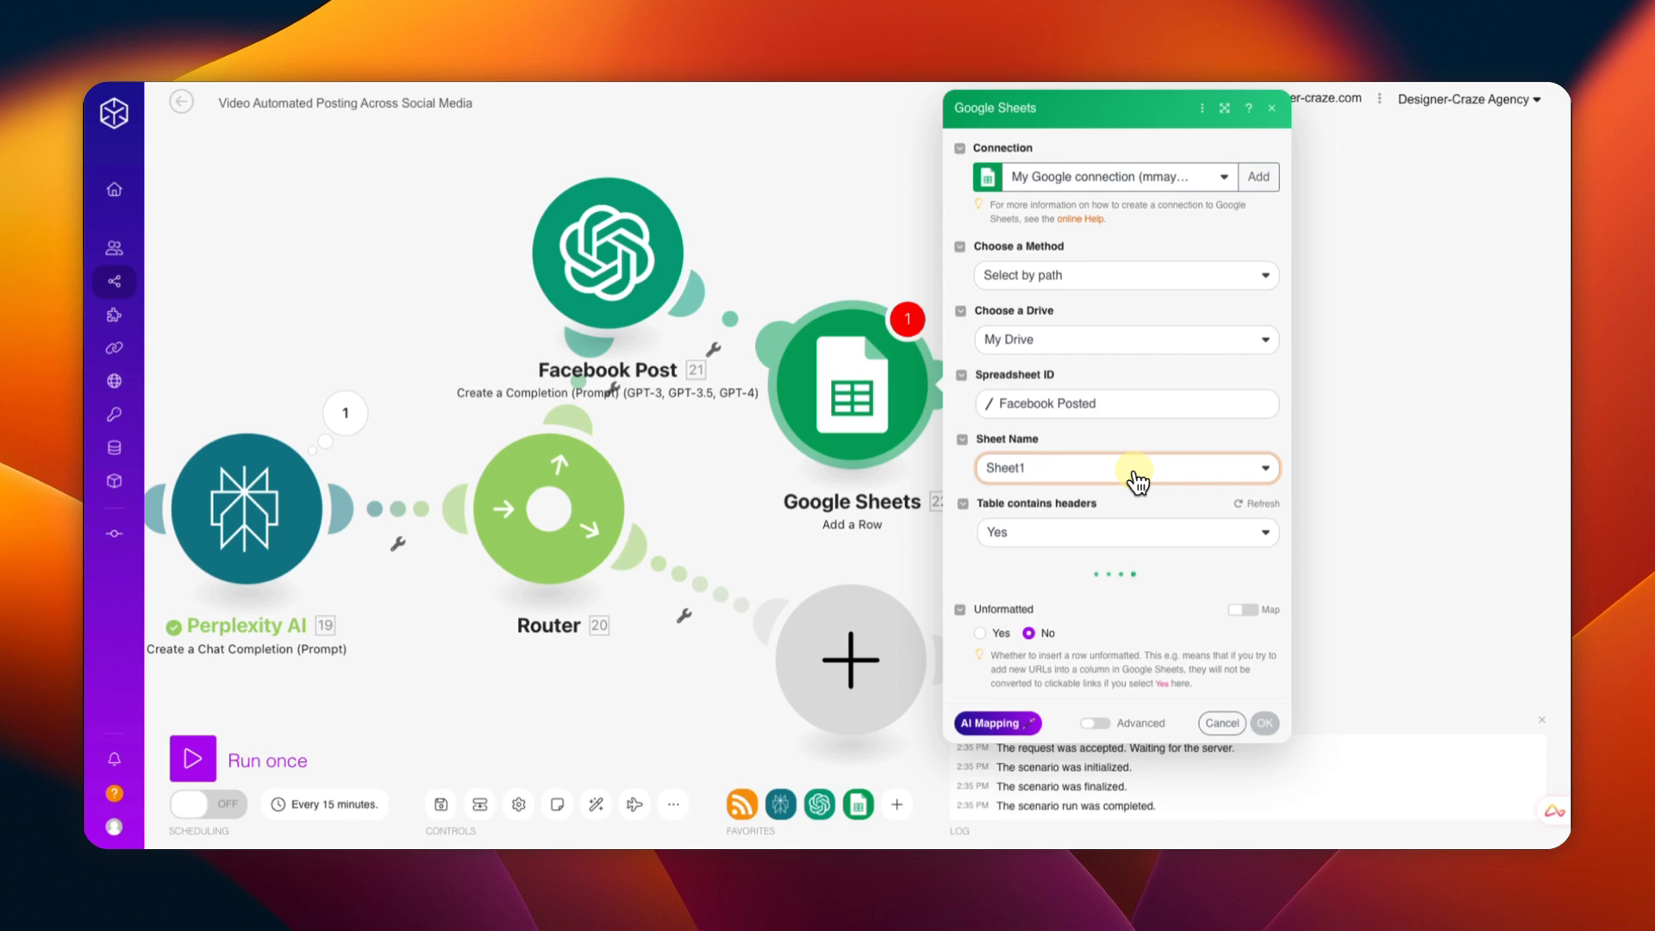
scroll(1138, 480, down, 3)
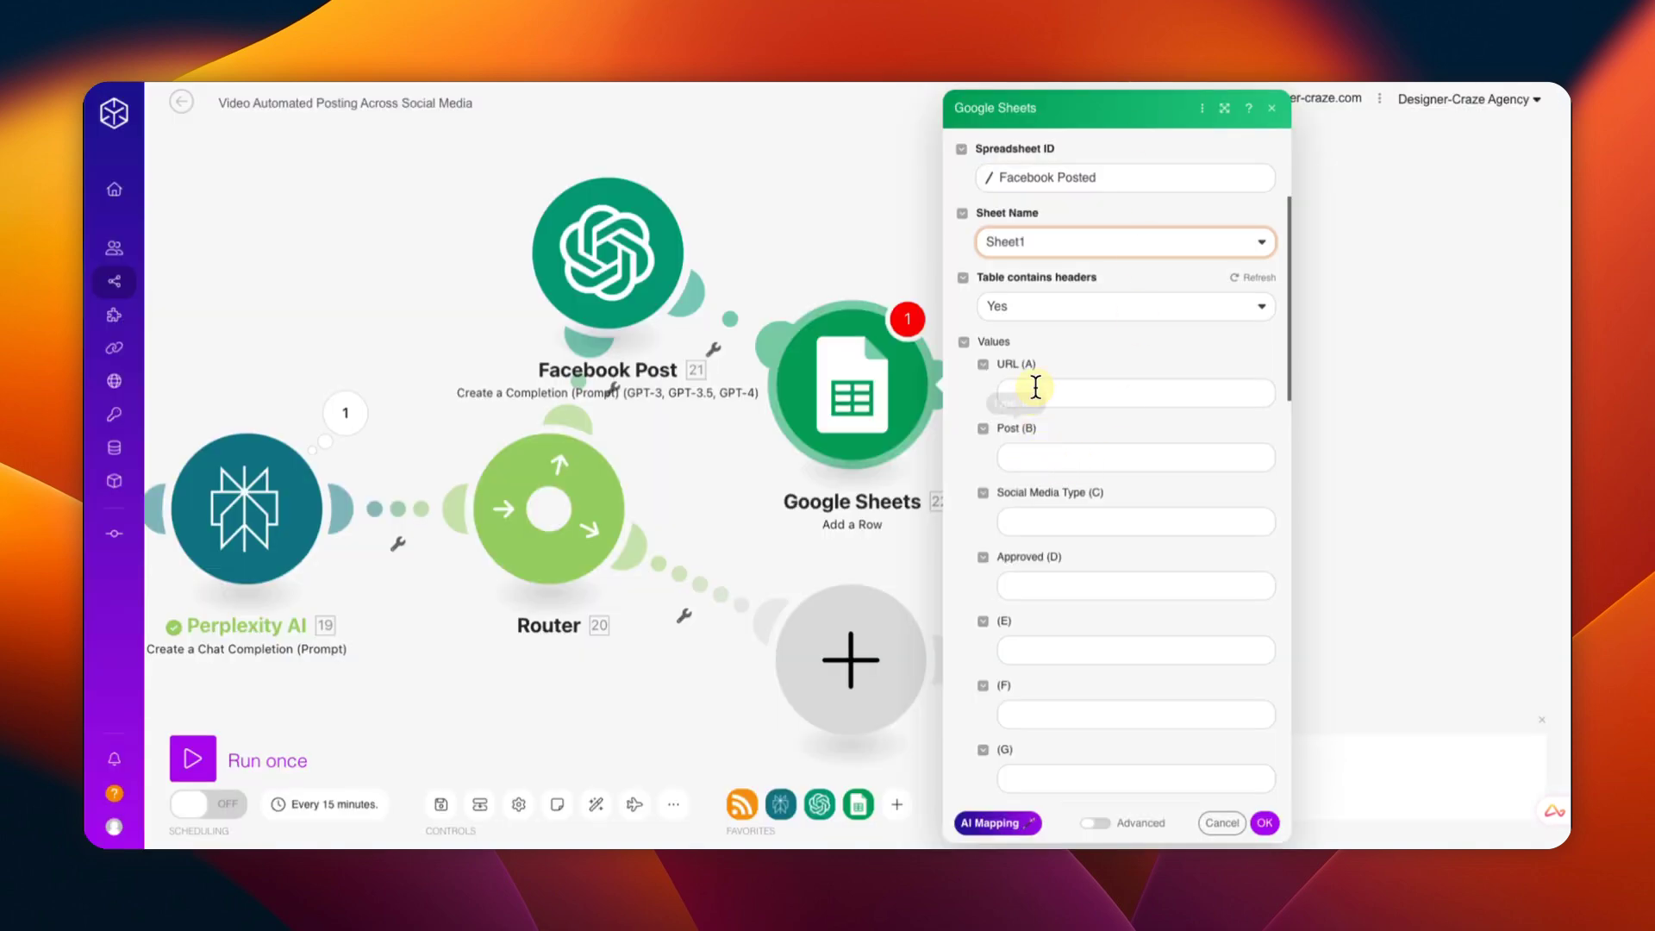
click(1037, 390)
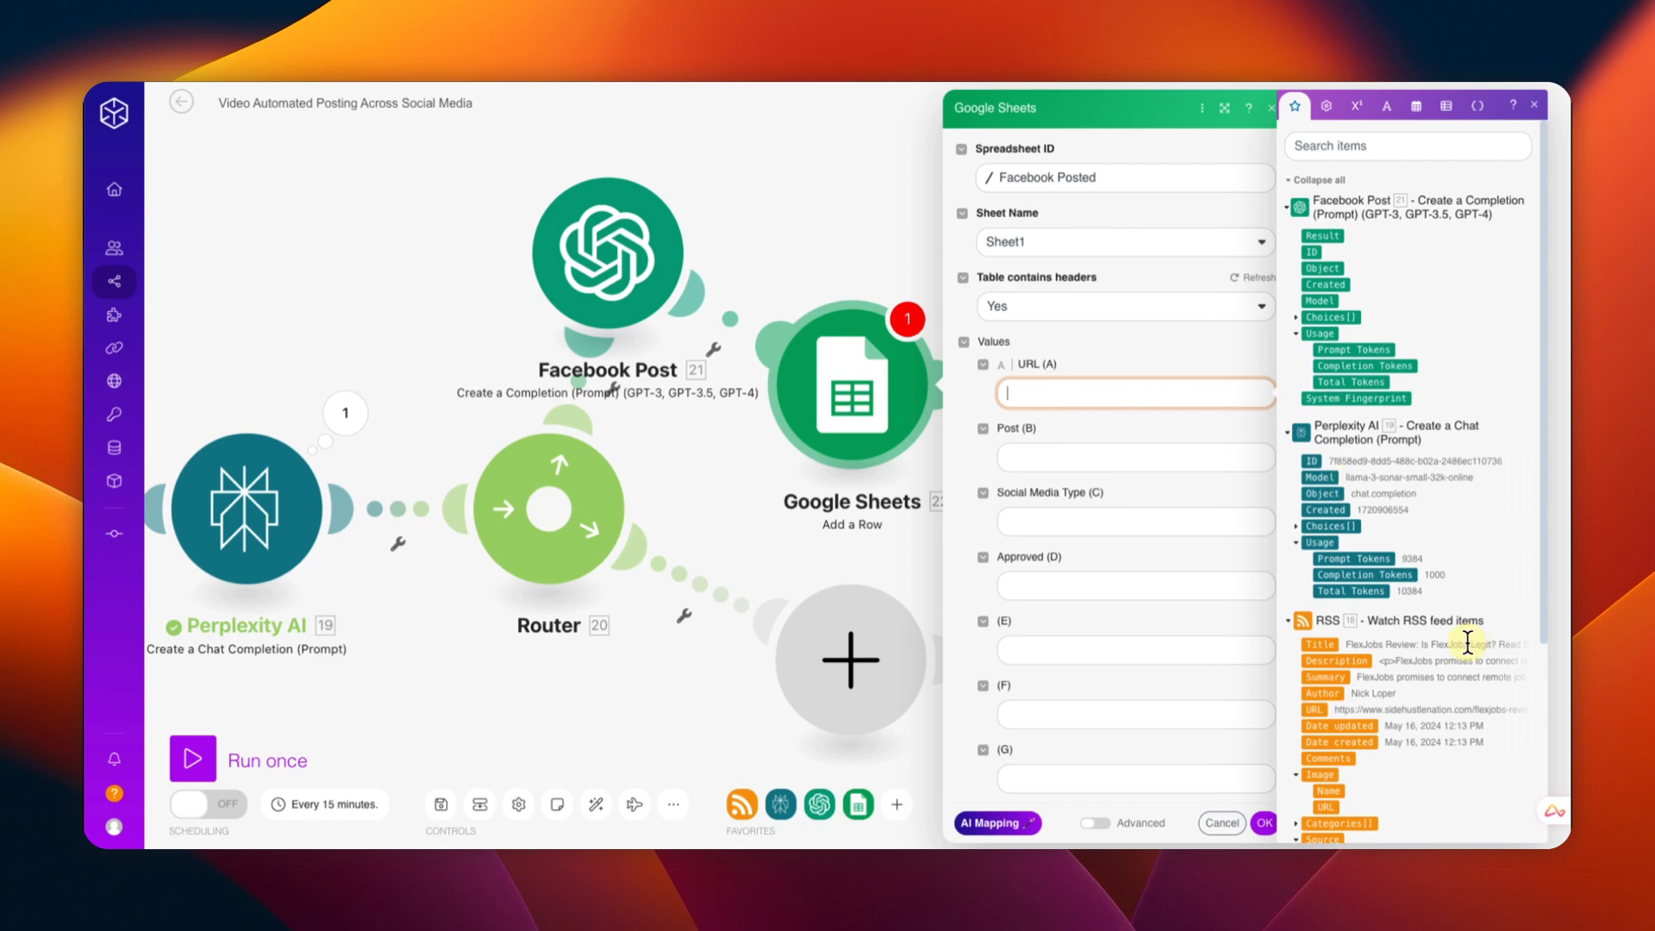
scroll(1385, 642, down, 1)
scroll(1385, 635, down, 1)
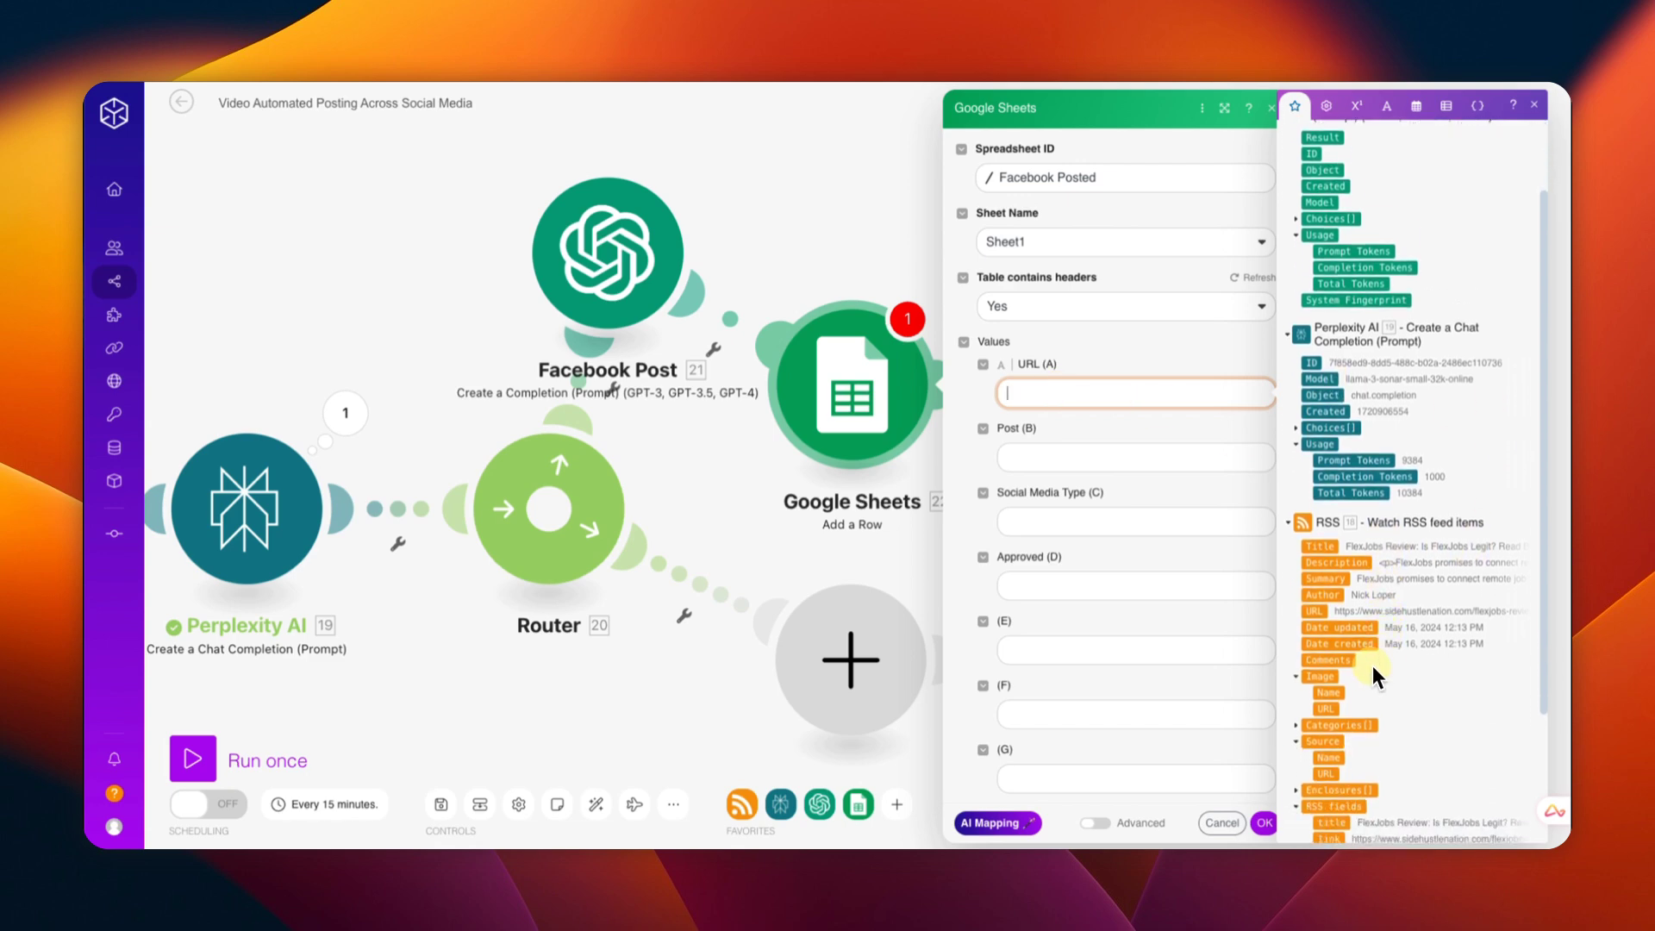
drag(1326, 711, 1125, 399)
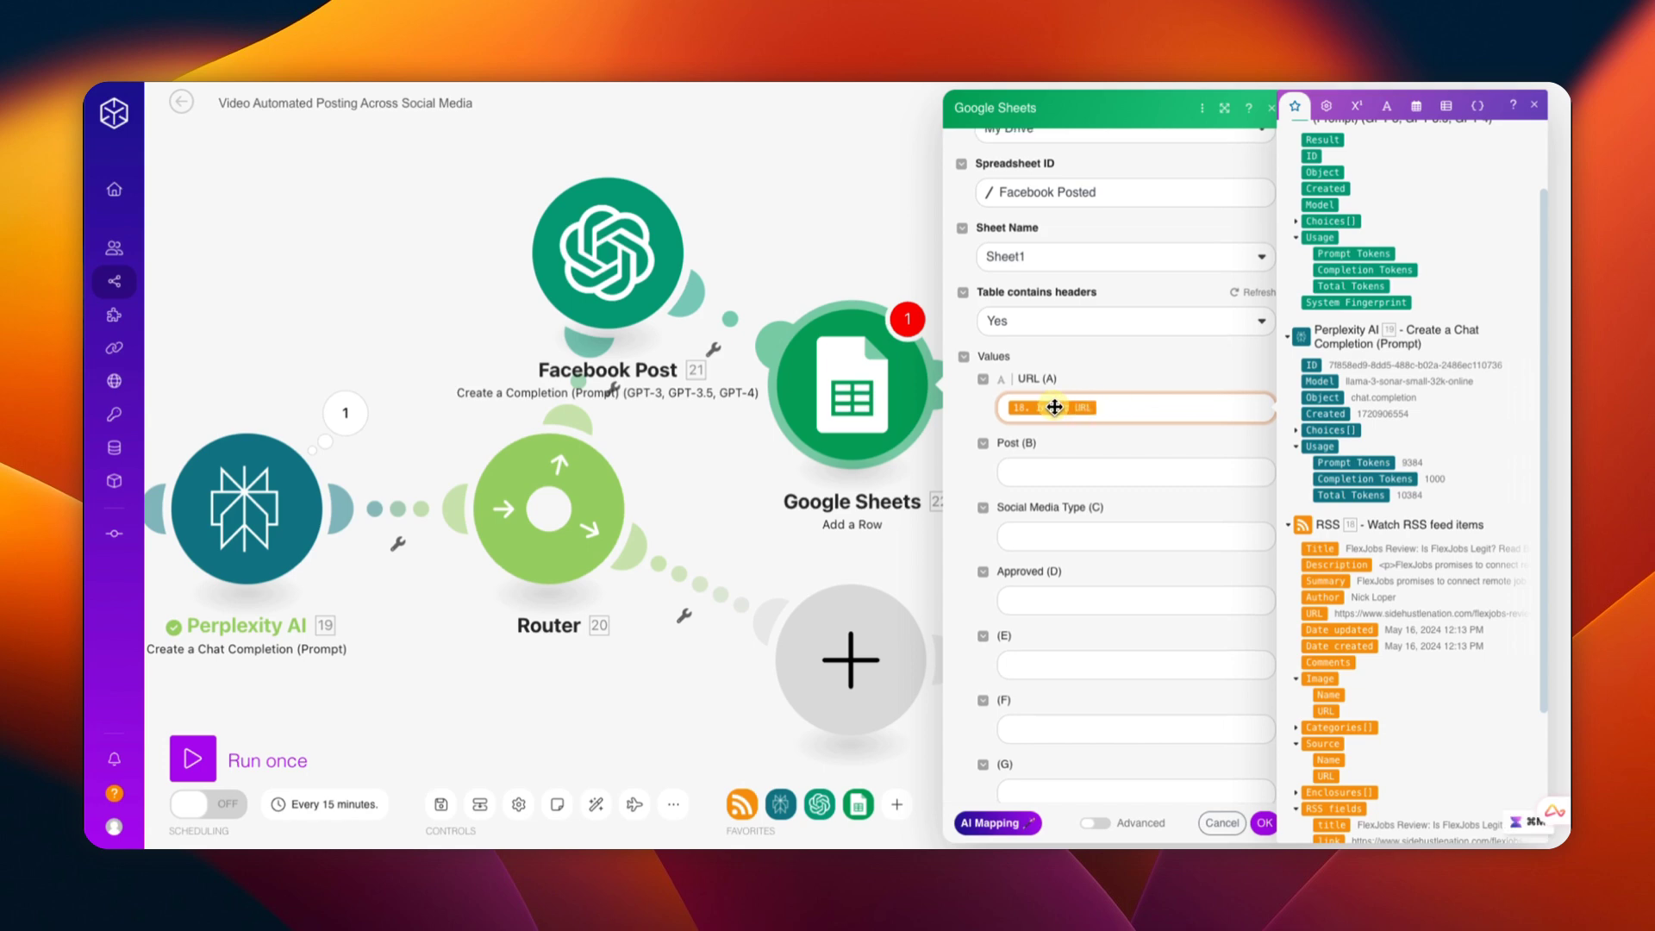
scroll(1146, 409, up, 1)
key(BackSpace)
key(BackSpace)
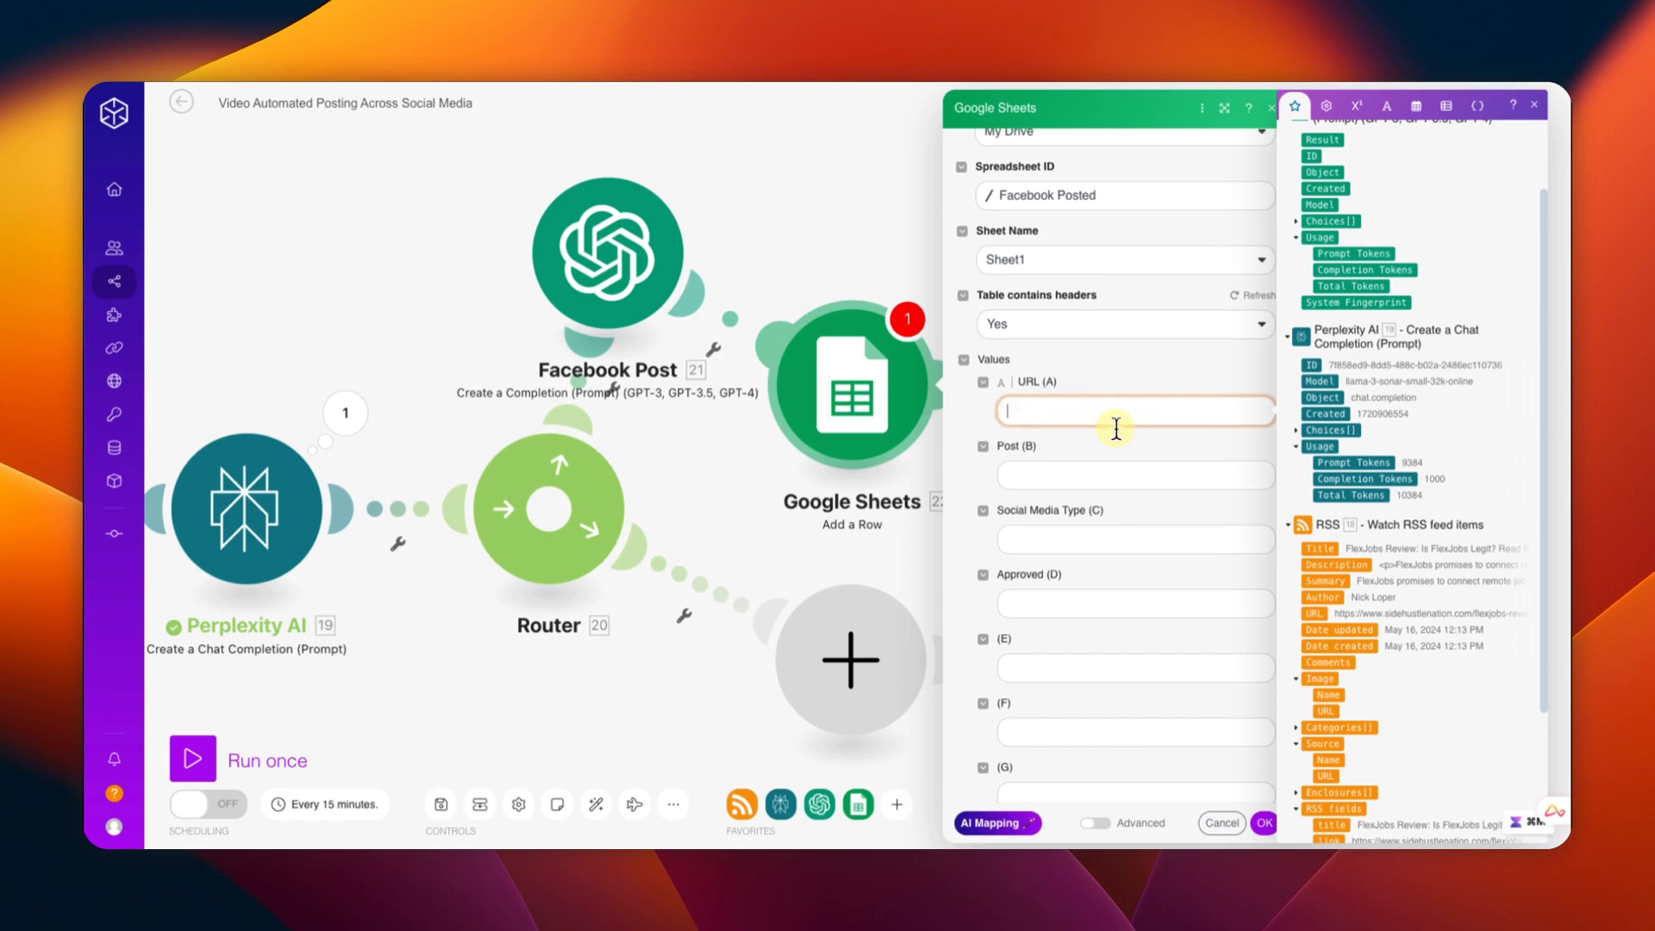
Step: Map the RSS item's URL to URL (A) and the Facebook Post module's Choices[] Message Content to Post (B)
drag(1313, 619, 1043, 411)
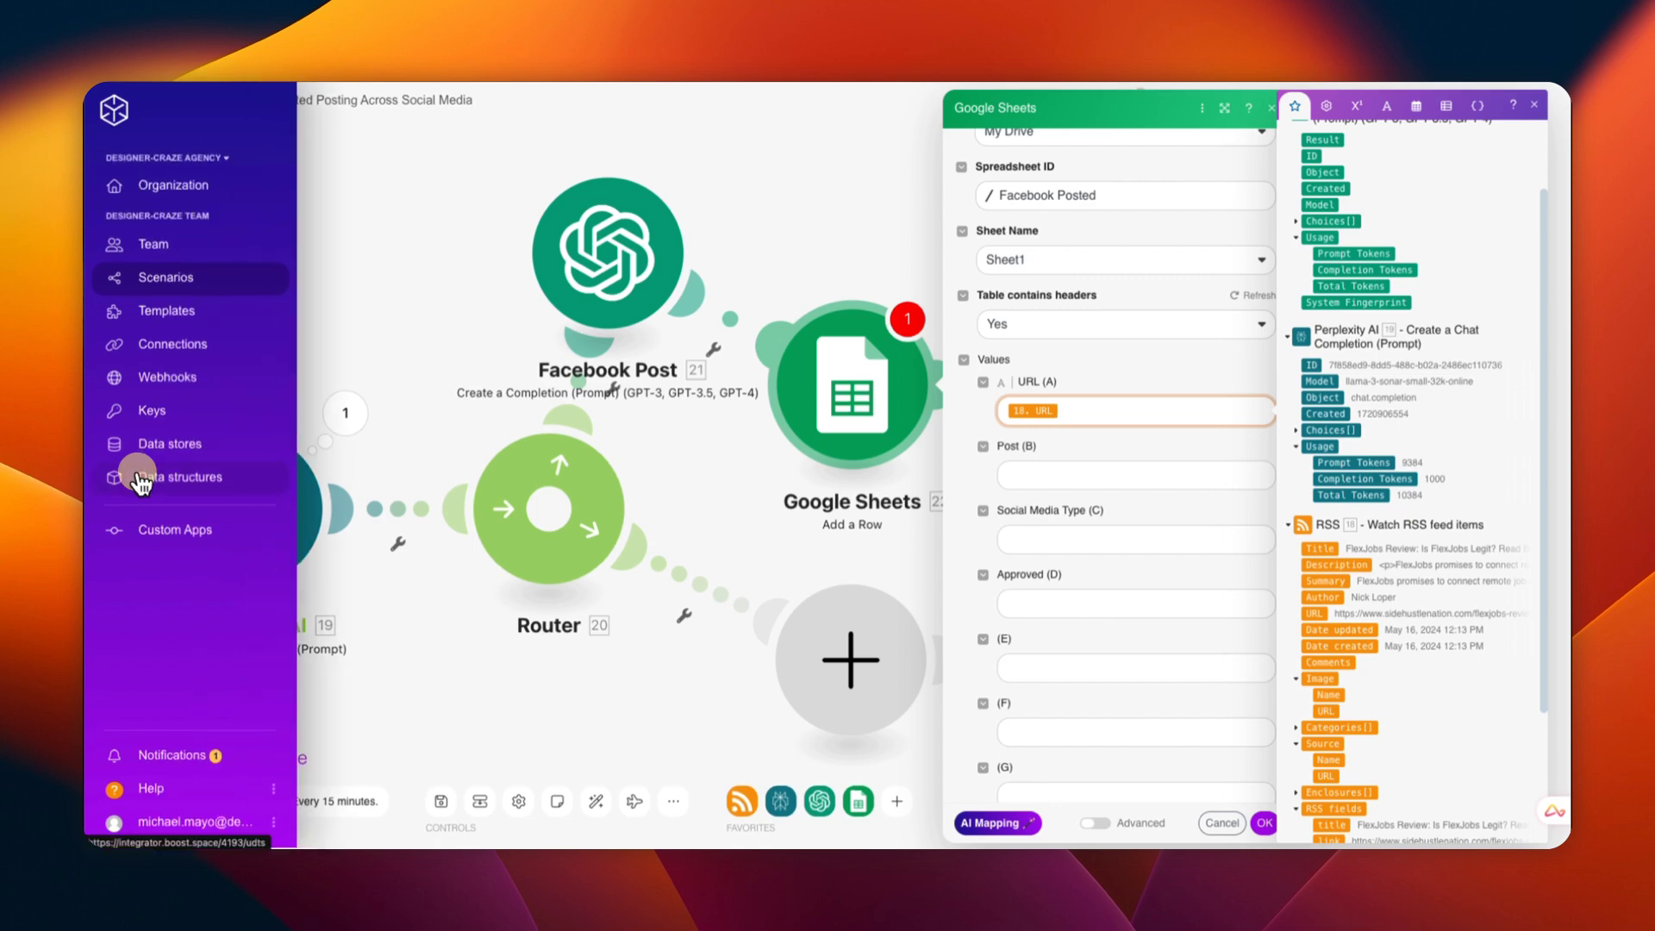
click(1034, 466)
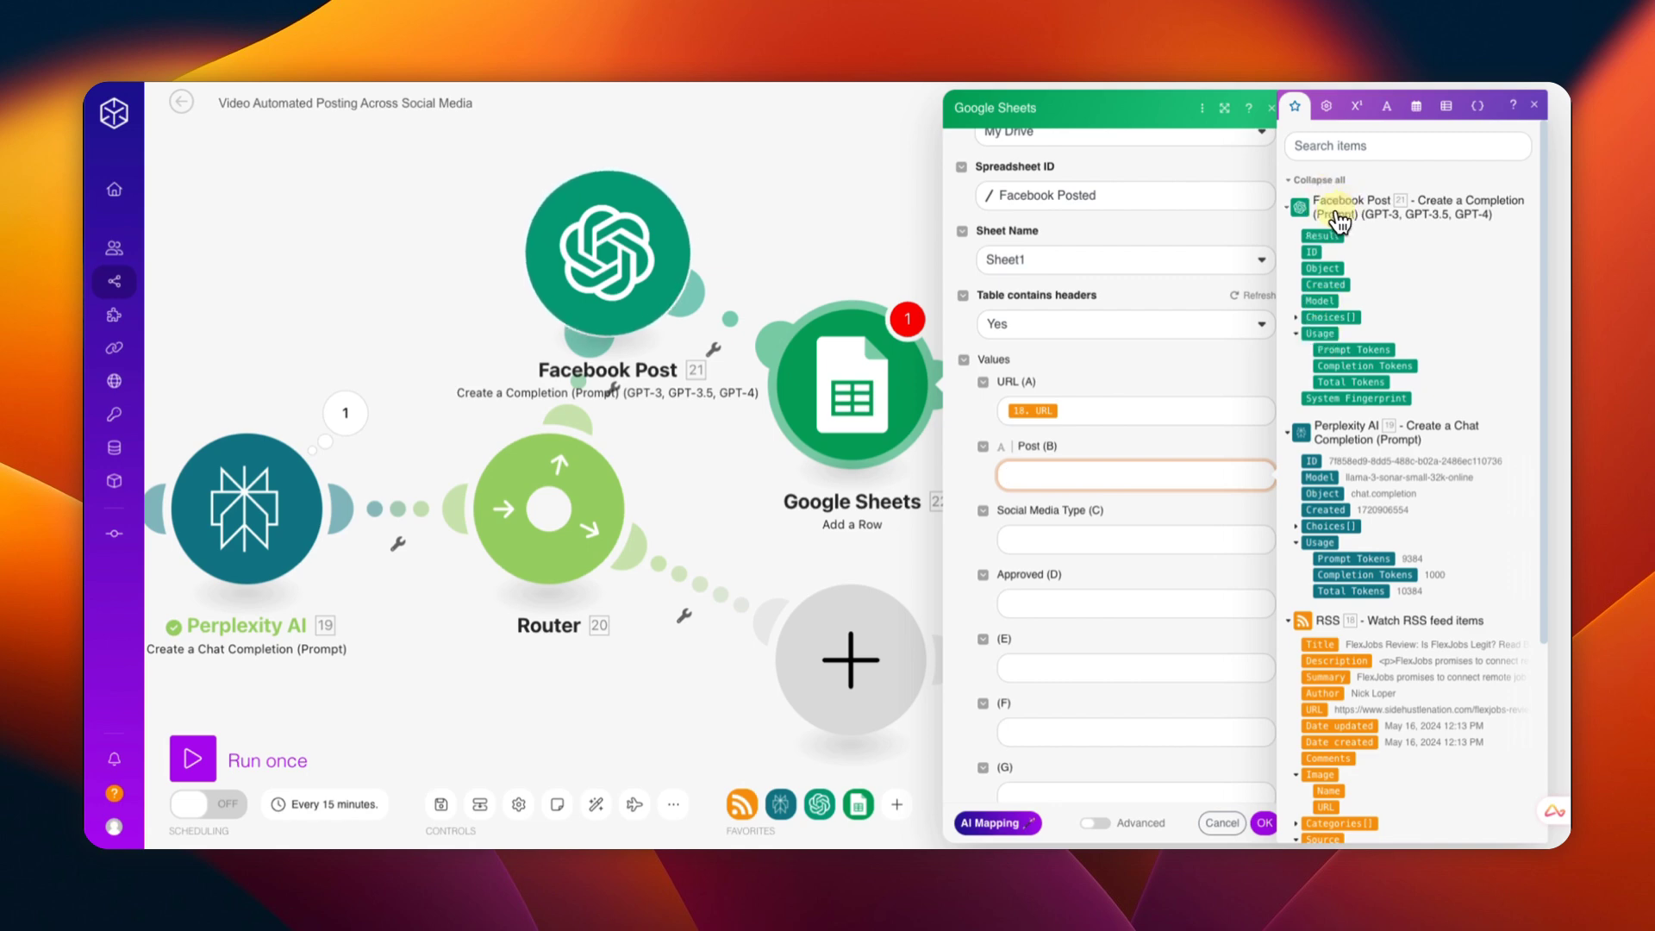
click(1297, 316)
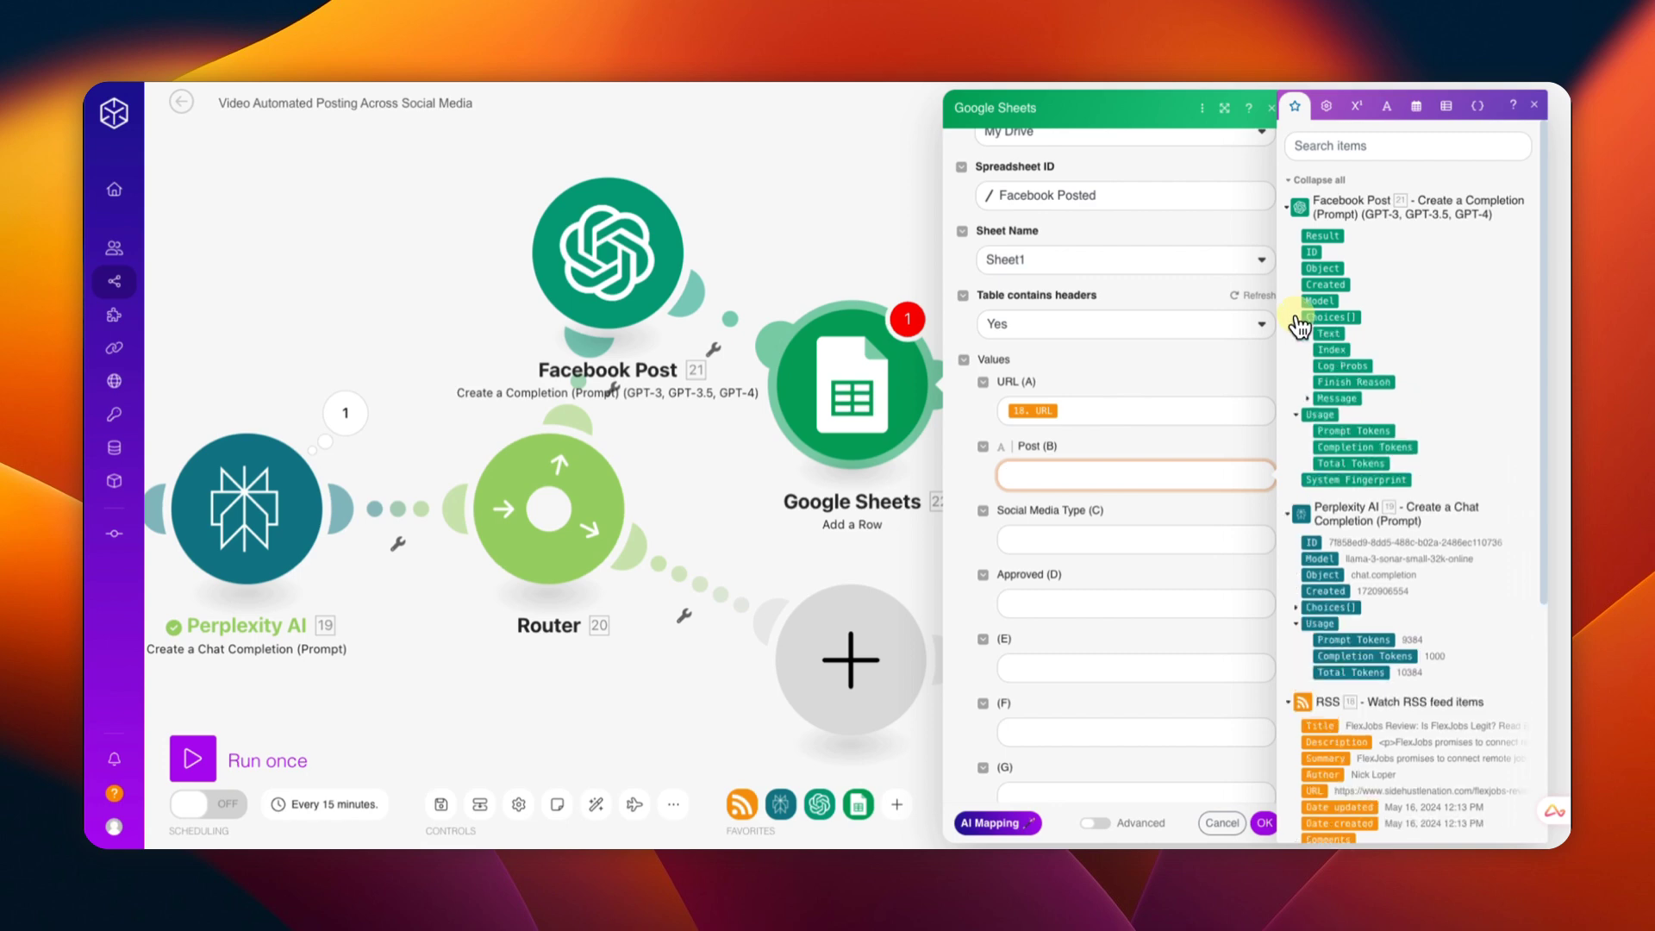
click(1309, 398)
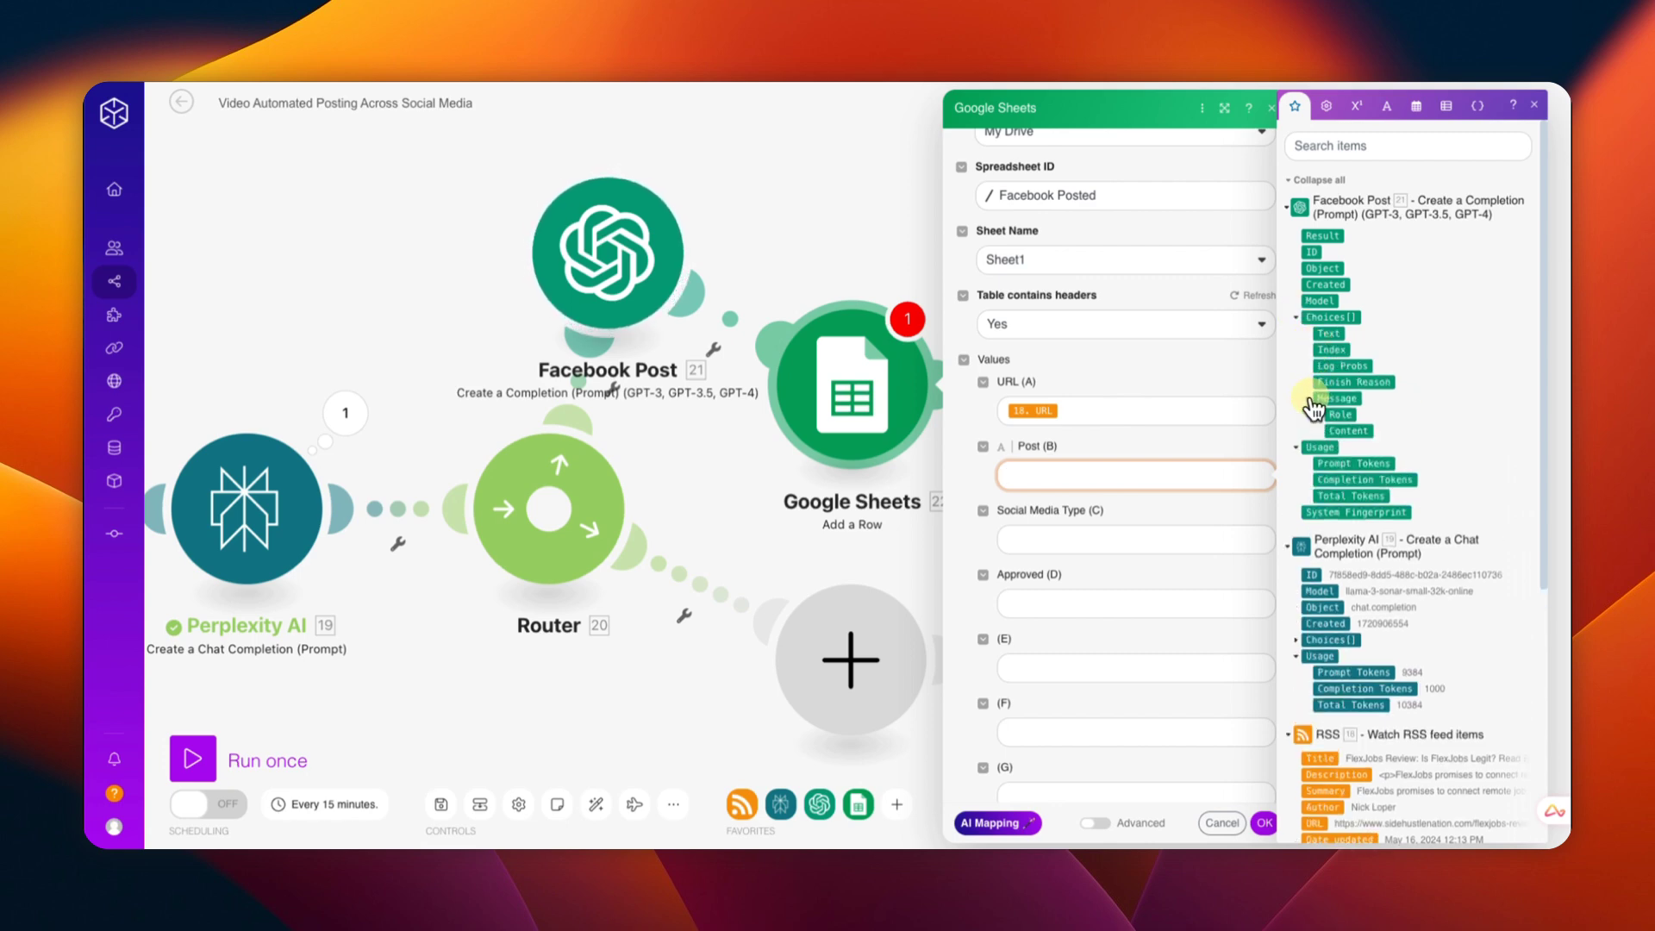
click(1347, 430)
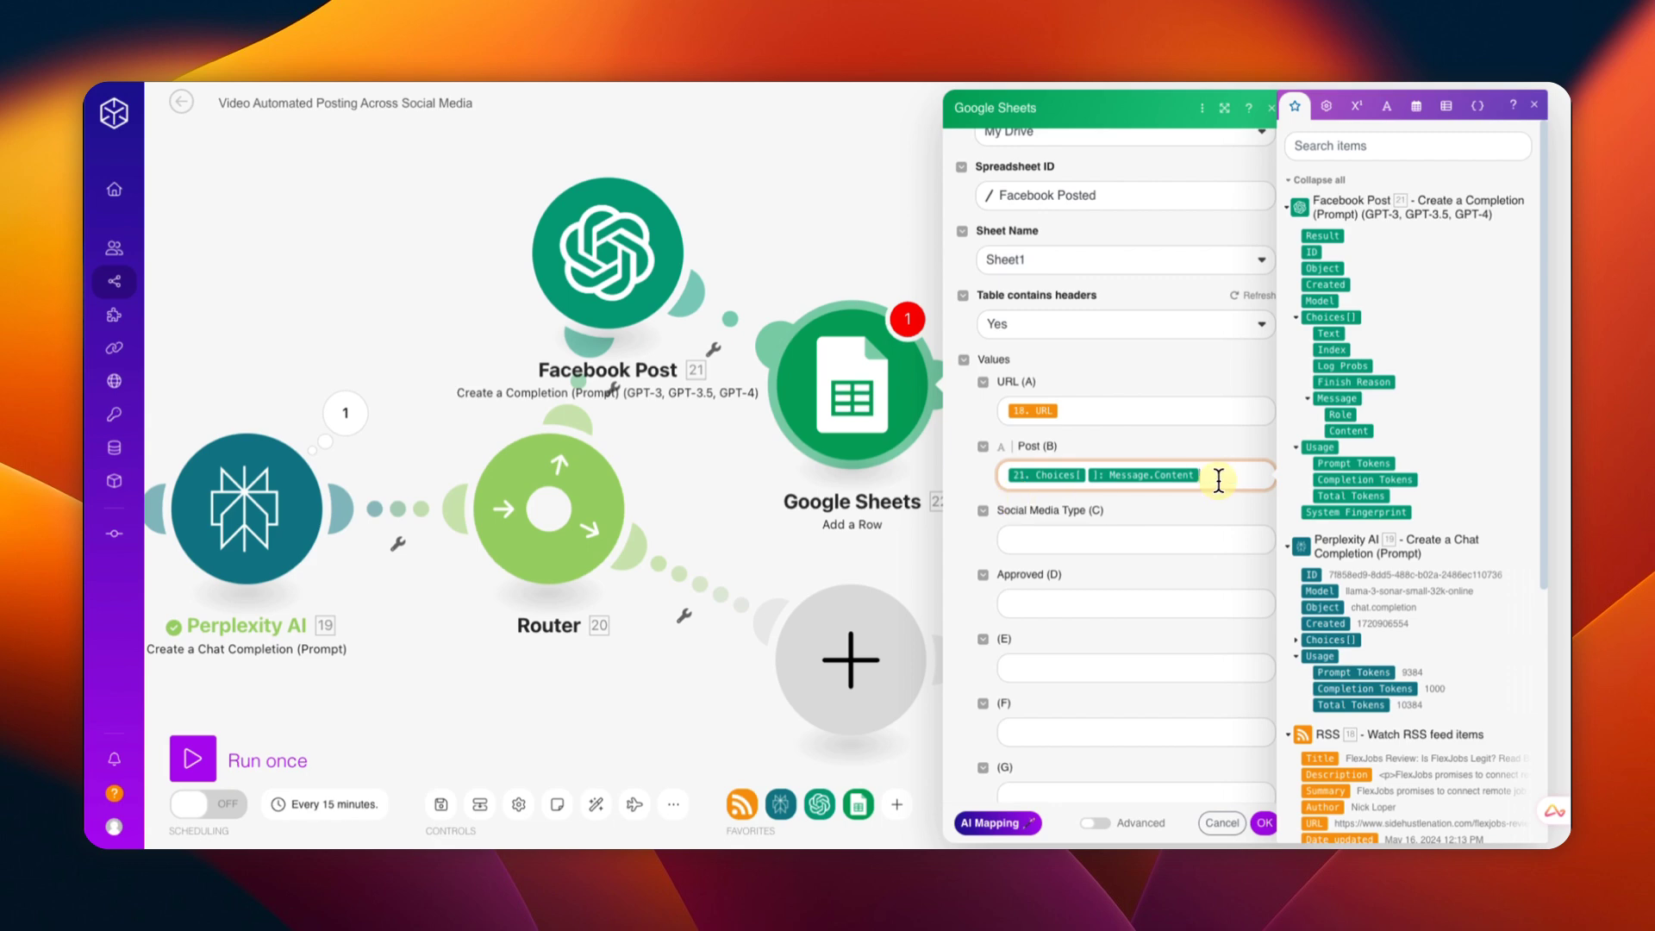
Step: Set Social Media Type (C) to "Facebook", confirm the Google Sheets settings and save the scenario
click(1059, 540)
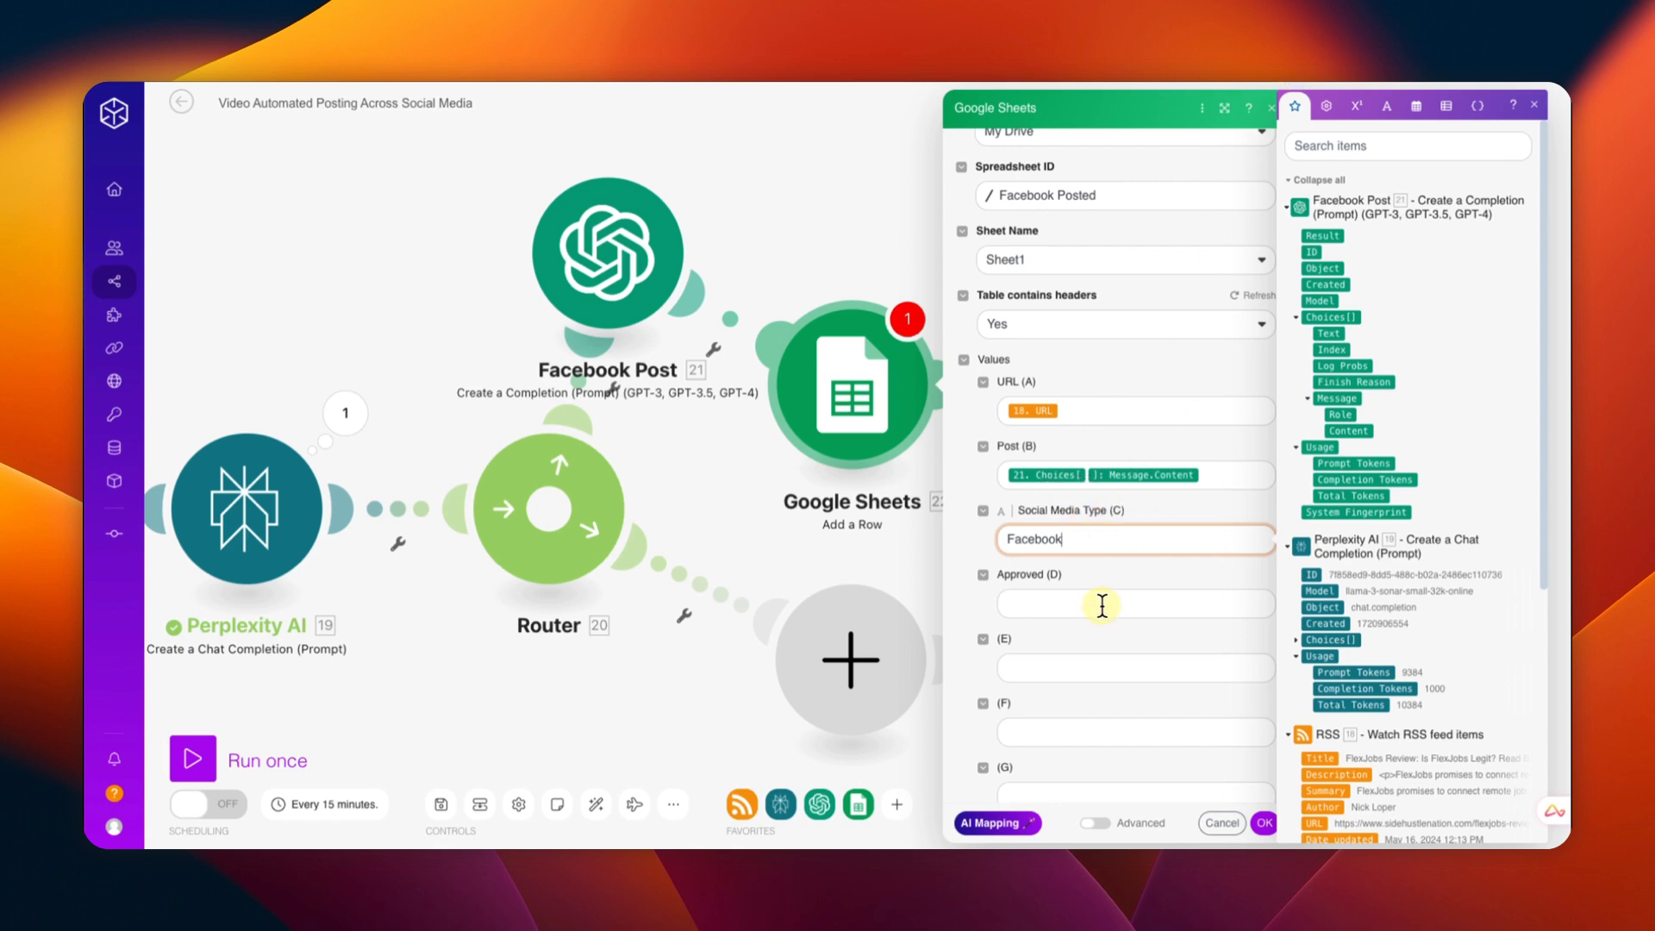
scroll(1101, 608, down, 2)
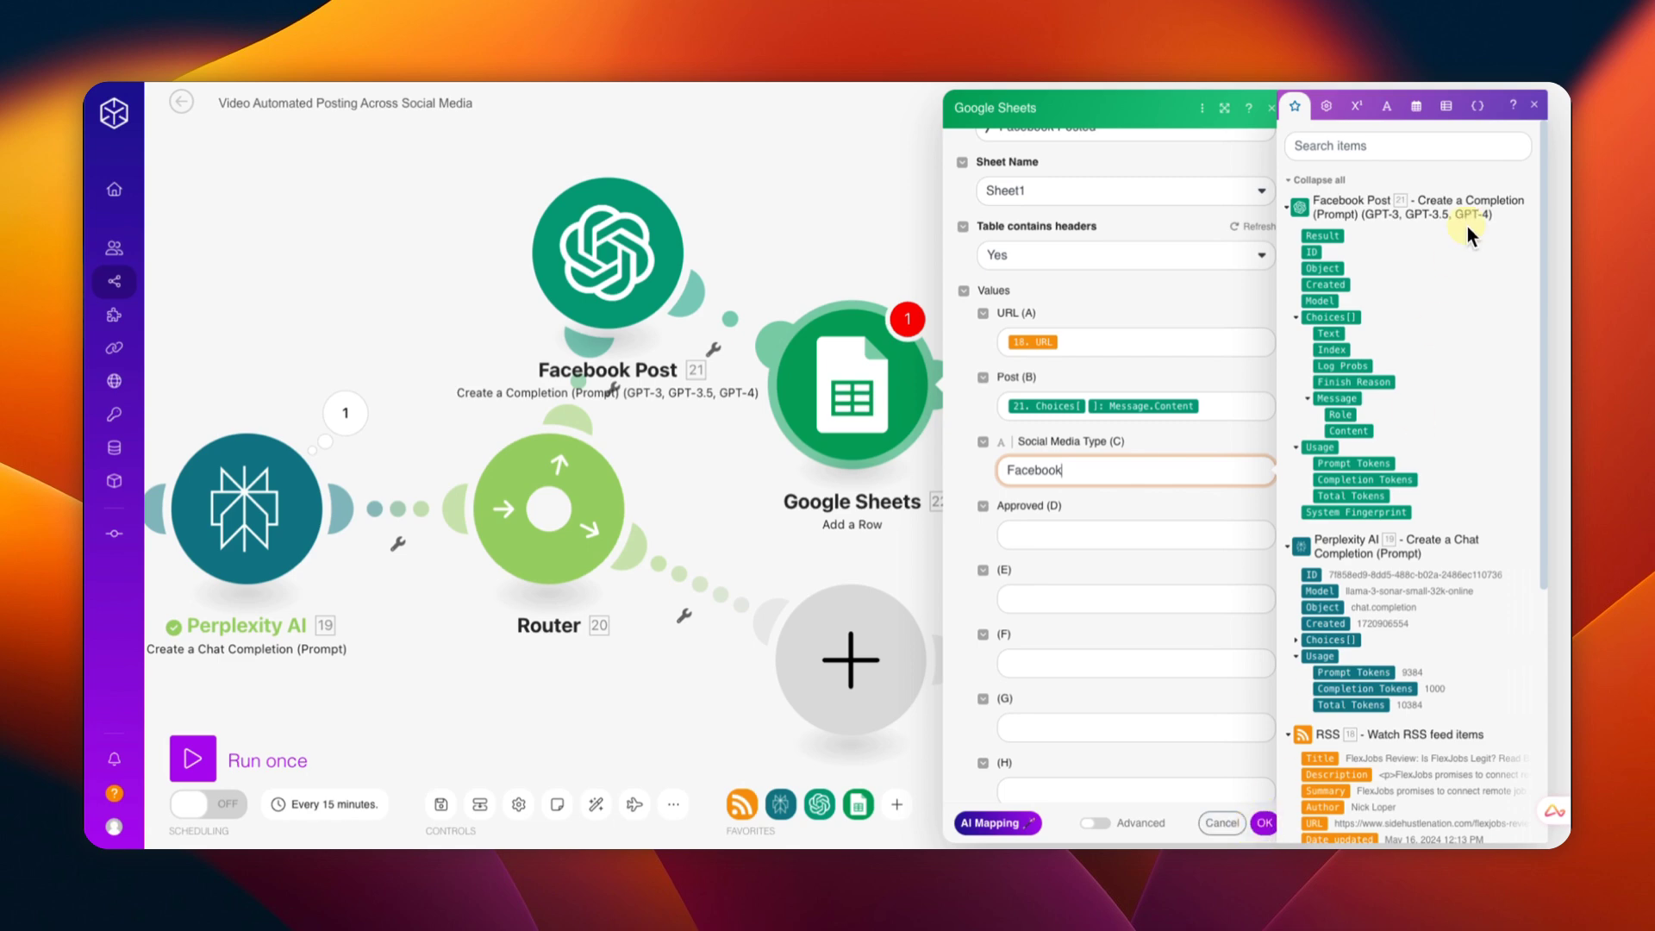
click(1535, 106)
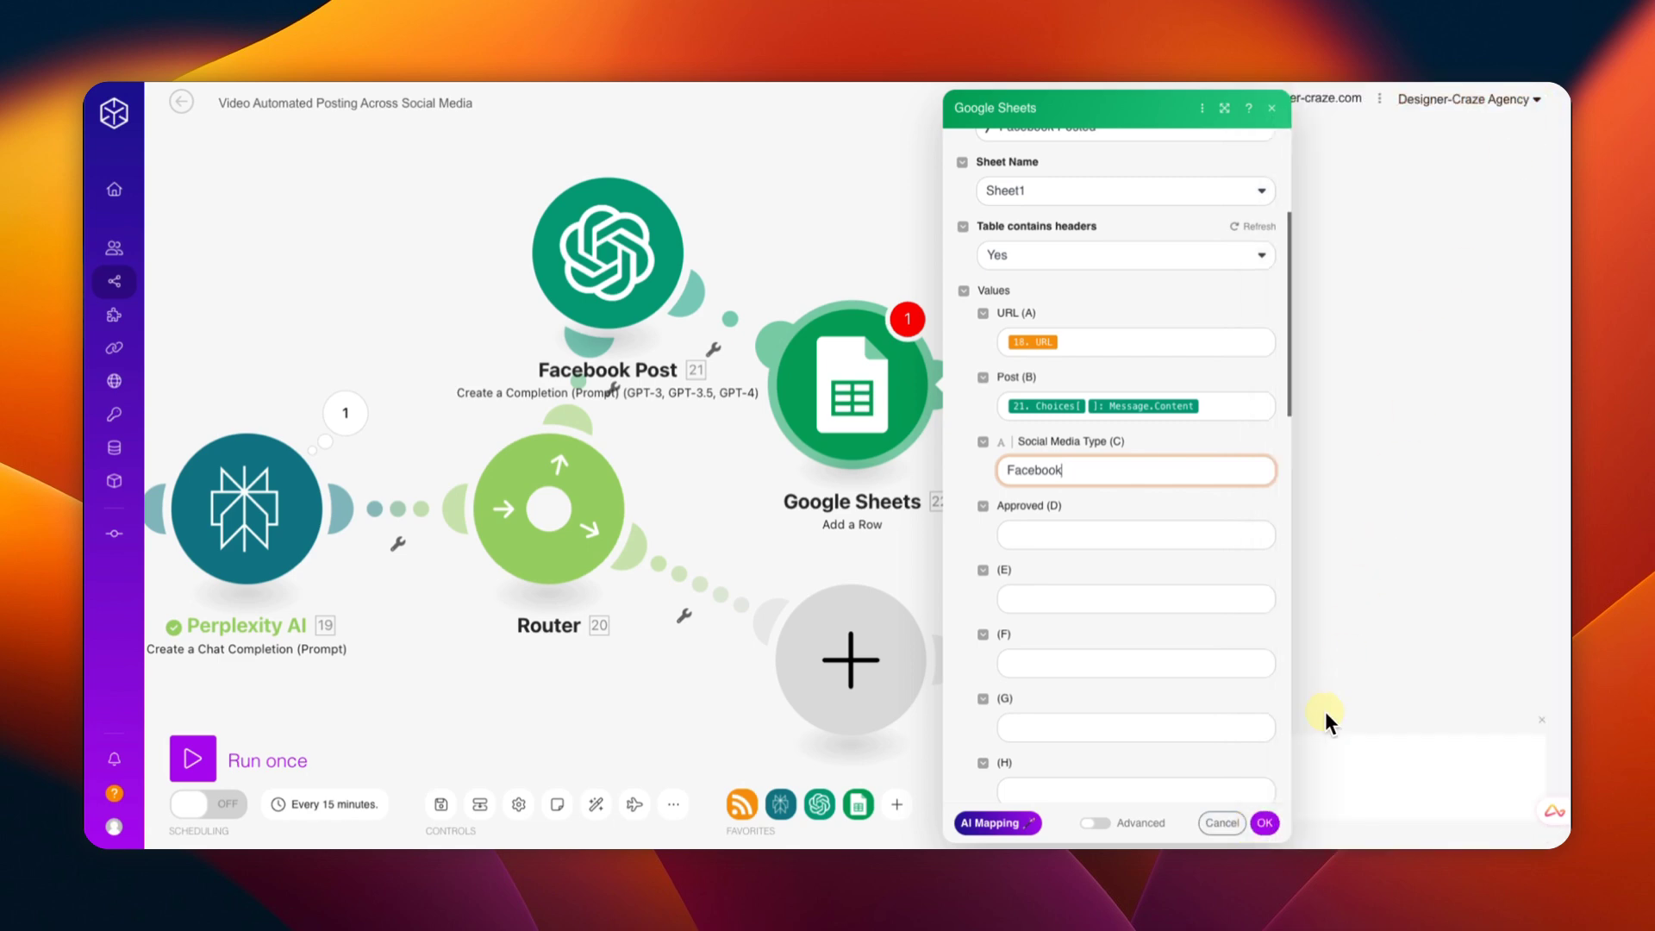
click(1264, 823)
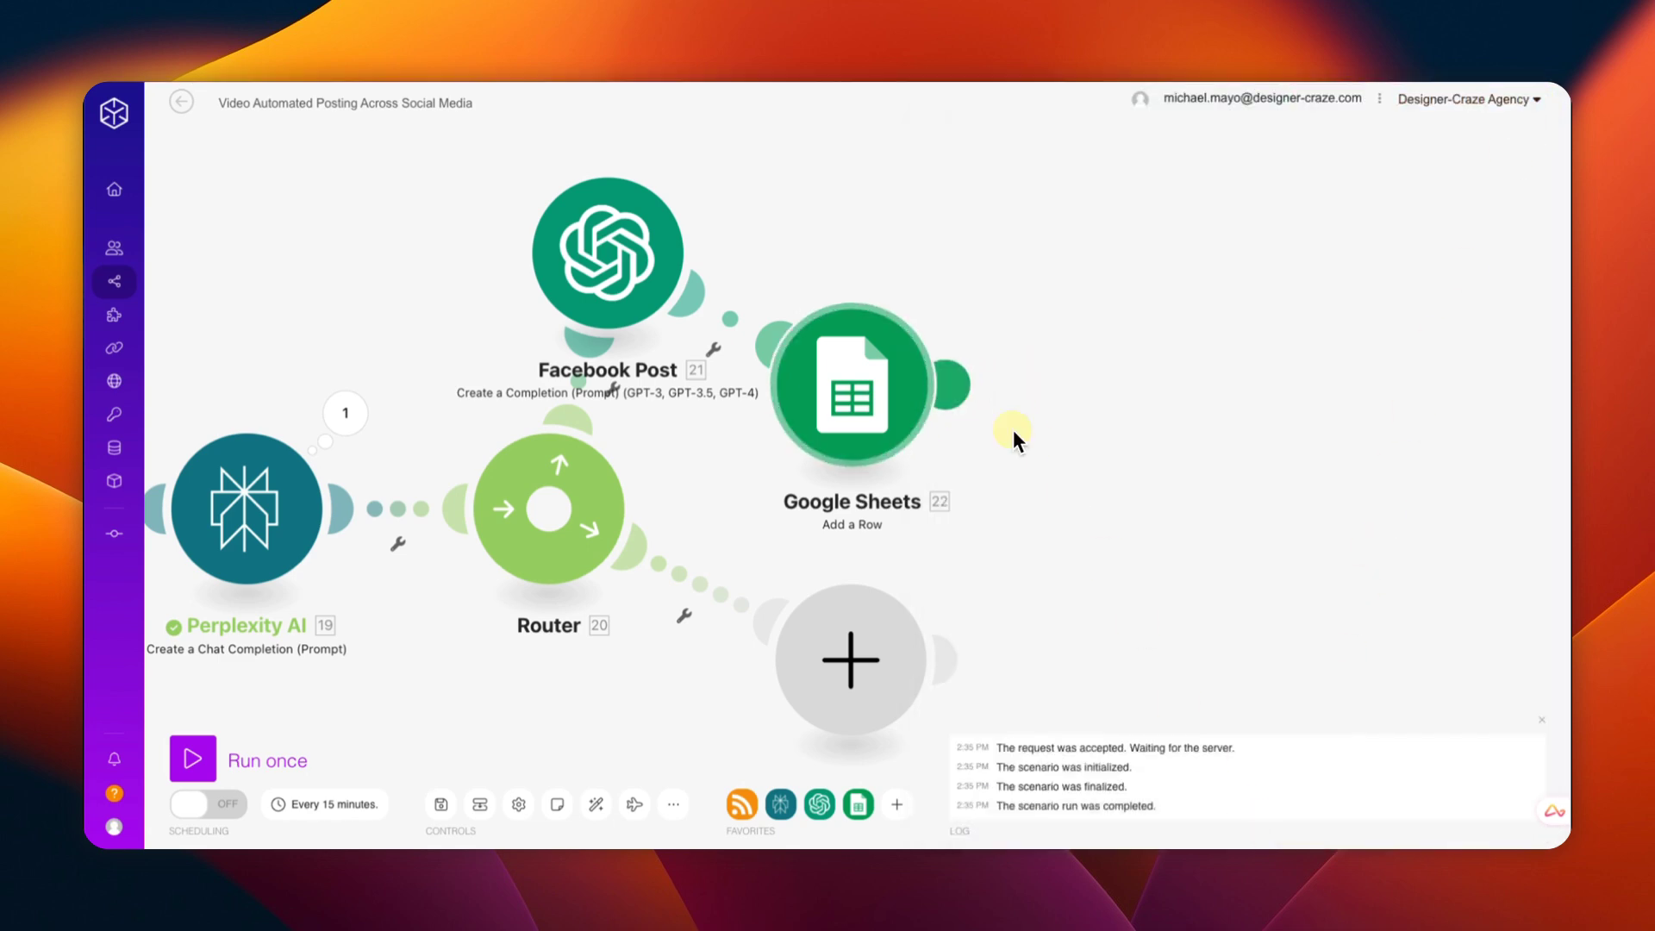
click(441, 804)
Step: Spread out the Facebook Post and Google Sheets modules, auto-align the scenario and delete the empty module on the router's second route
drag(844, 368, 1038, 263)
drag(657, 259, 817, 262)
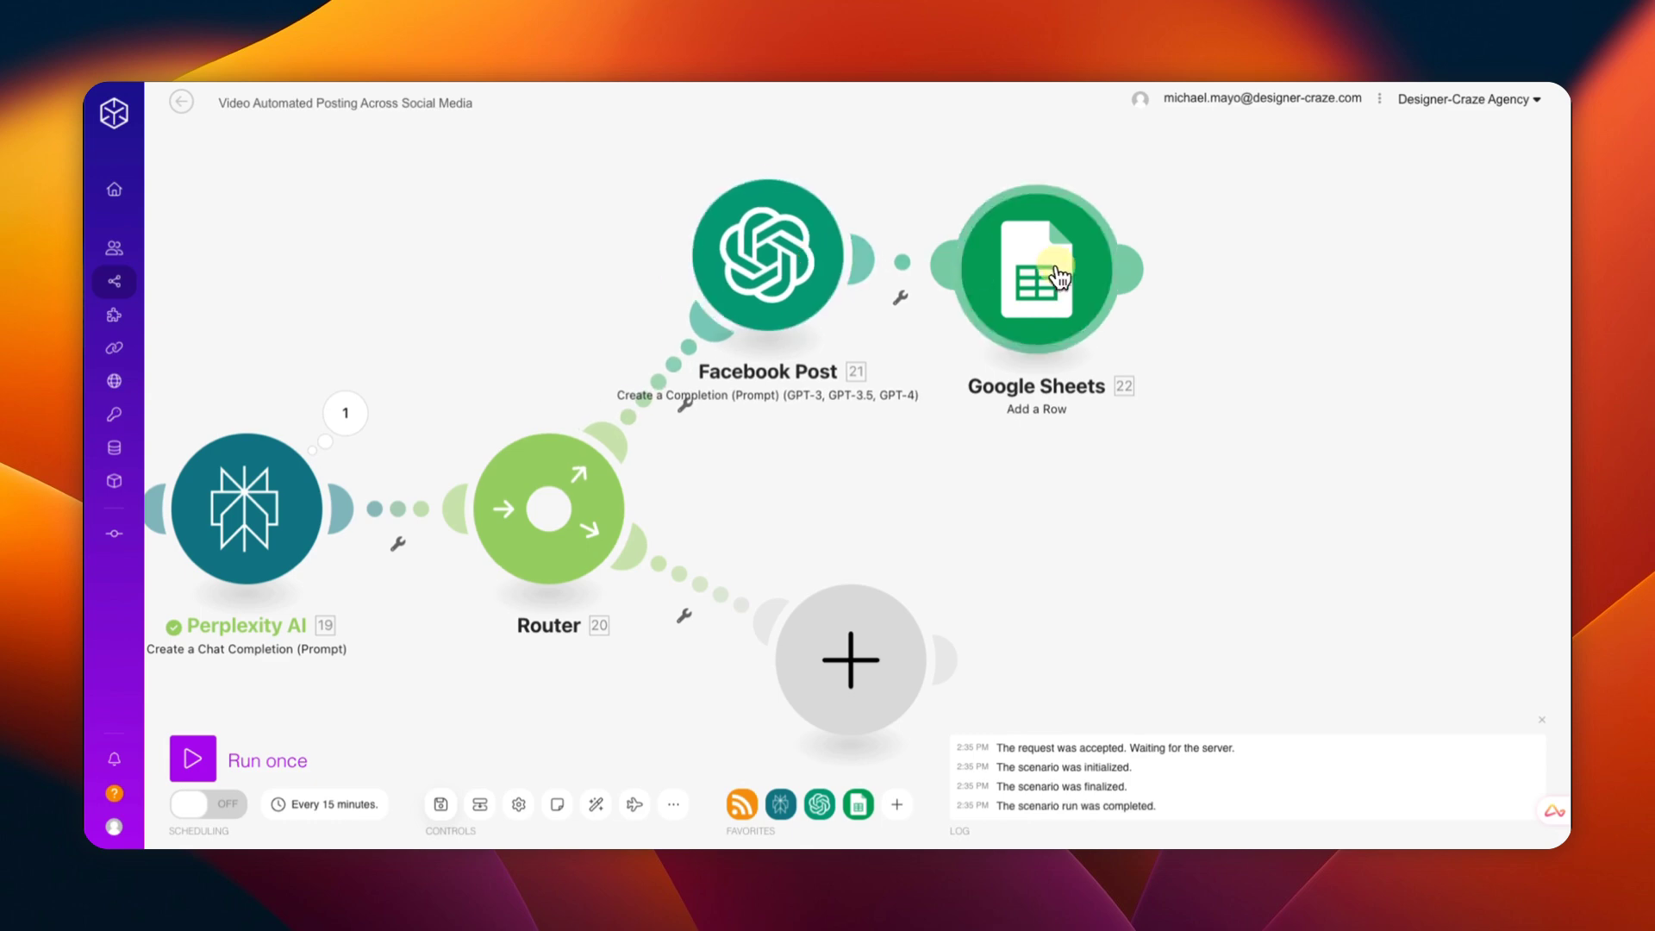
drag(1056, 269, 1157, 265)
click(596, 806)
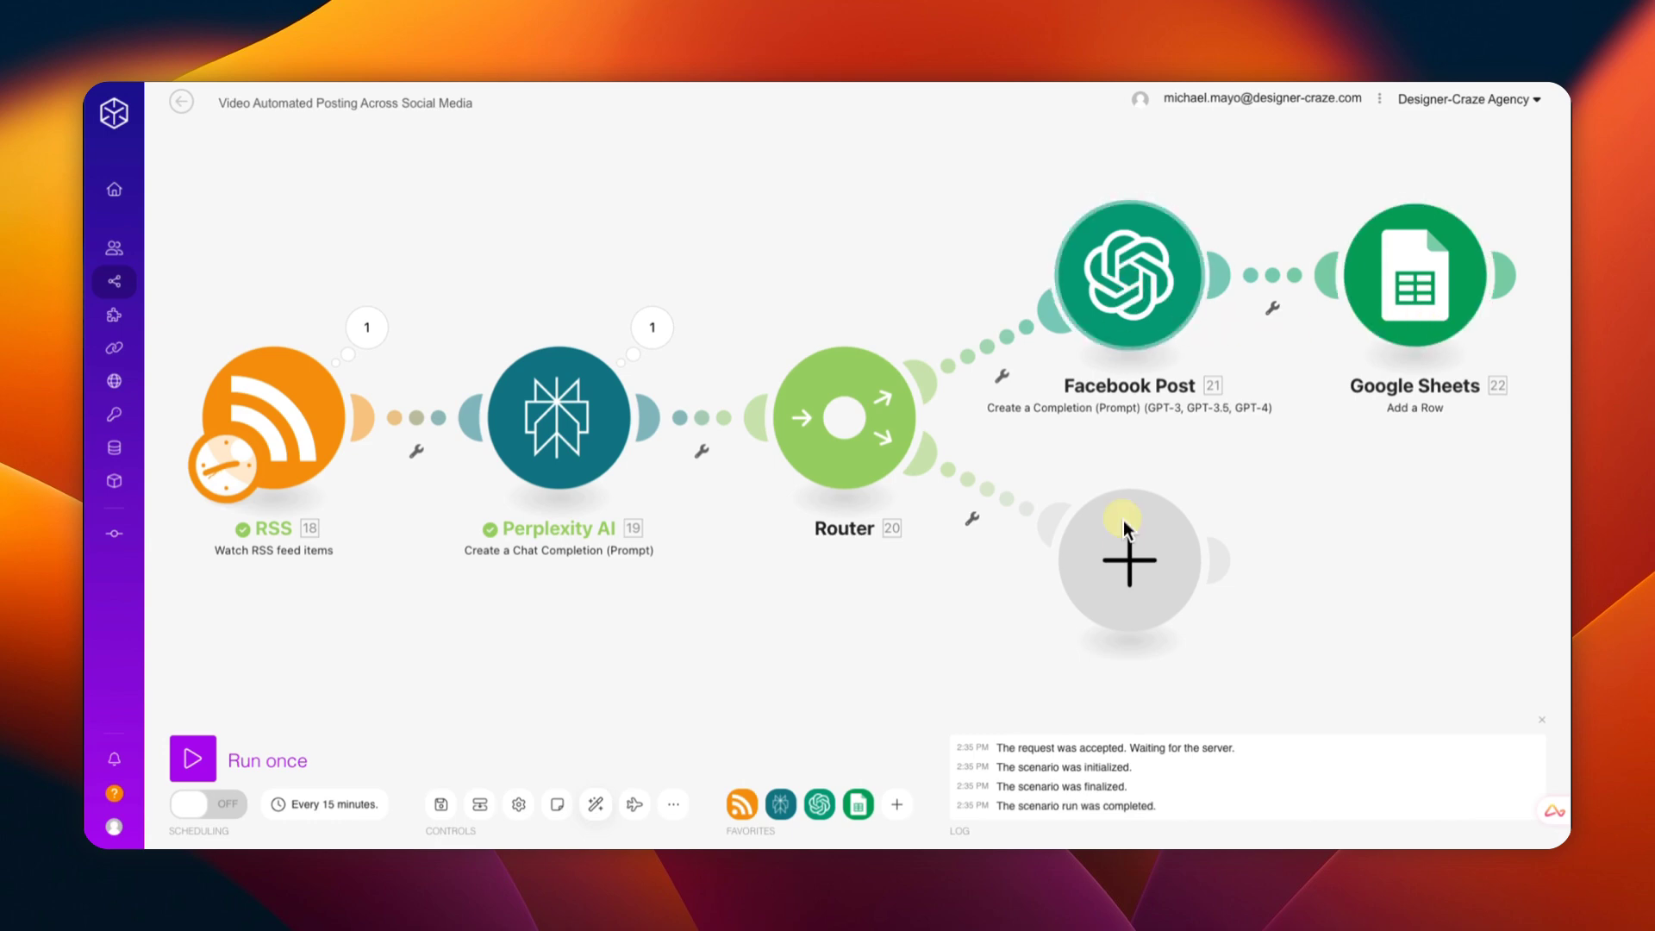
right_click(1125, 547)
click(1179, 588)
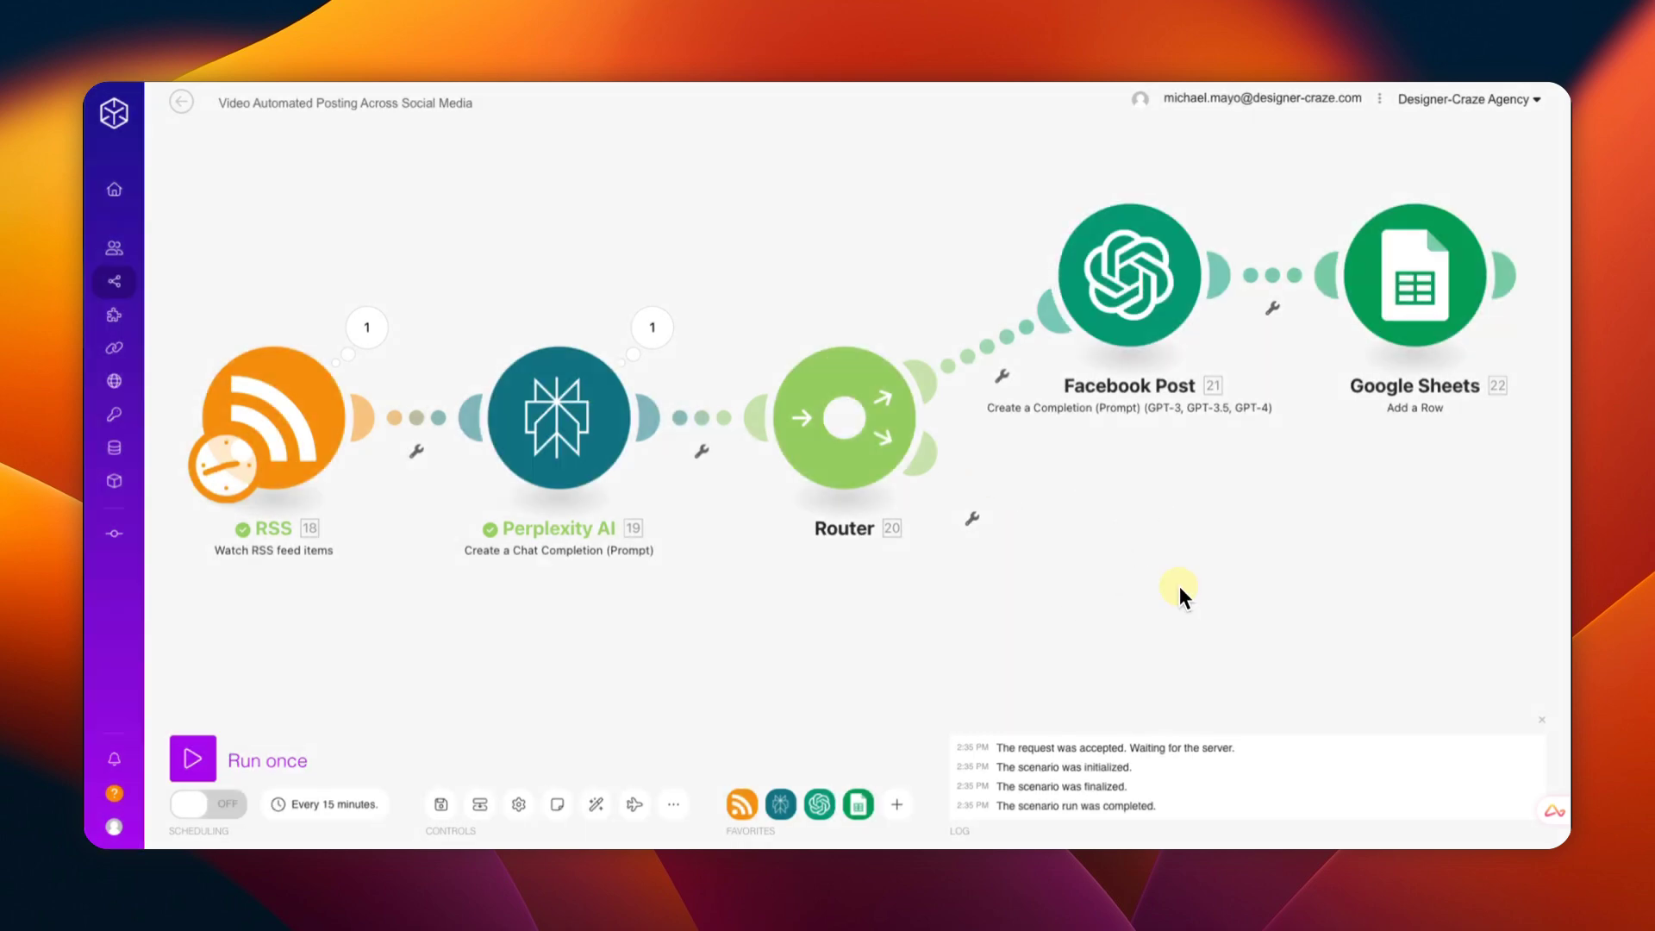
Step: Clone the Facebook Post module and connect the copy to the Router as a second route
right_click(1140, 275)
click(1174, 386)
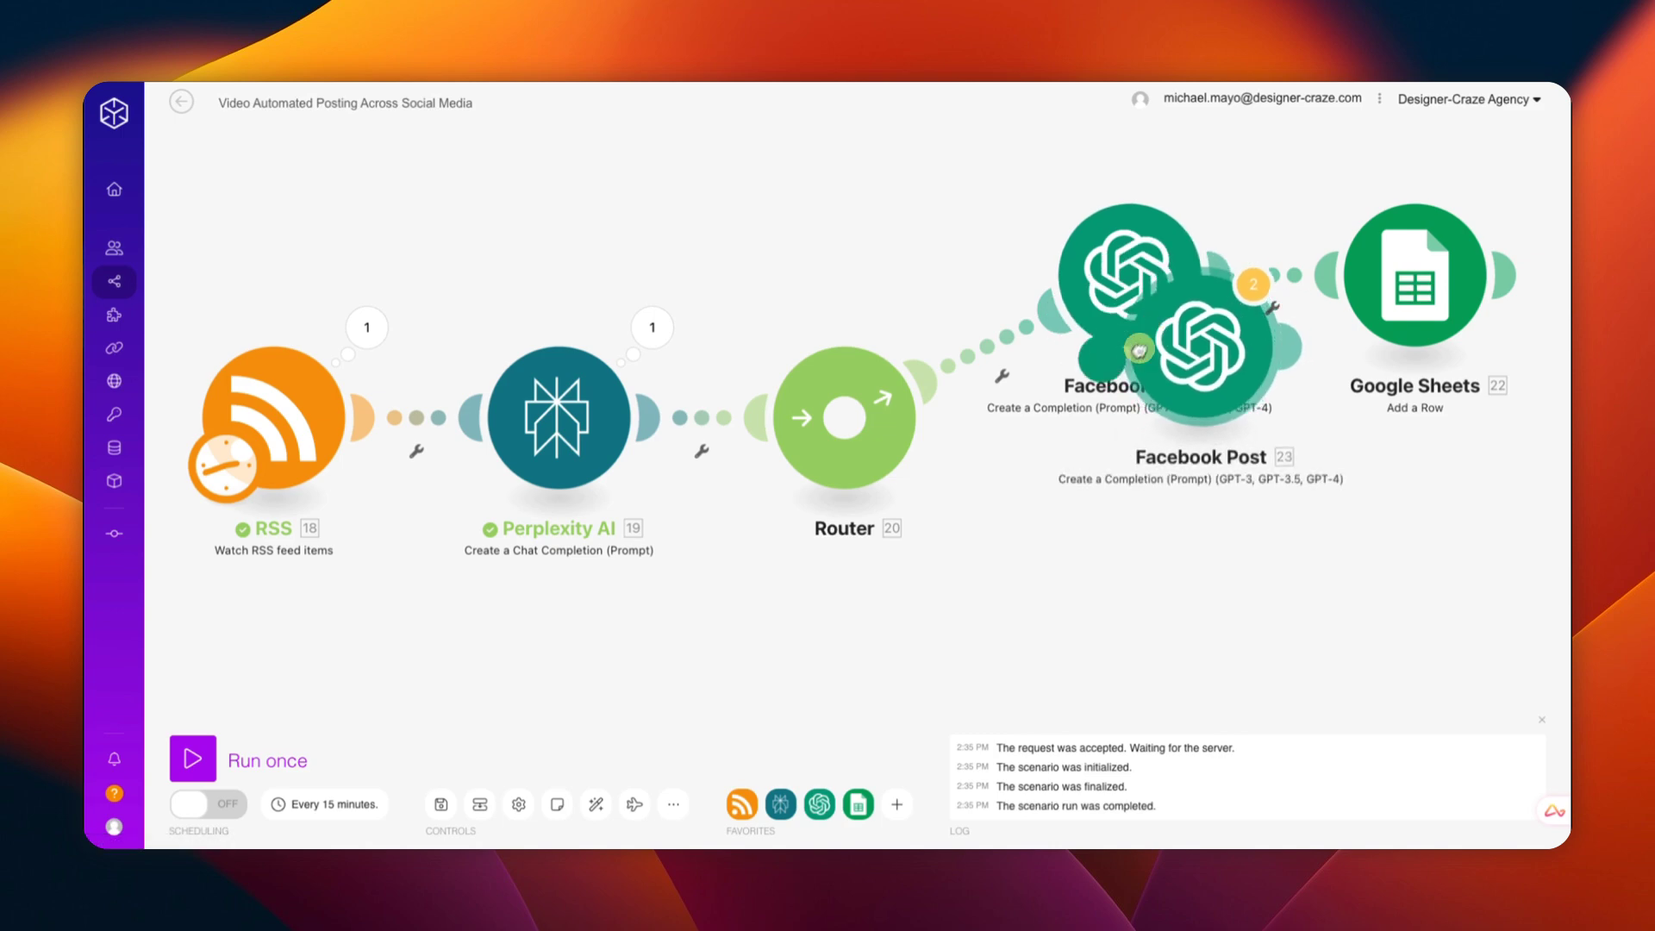
click(1056, 470)
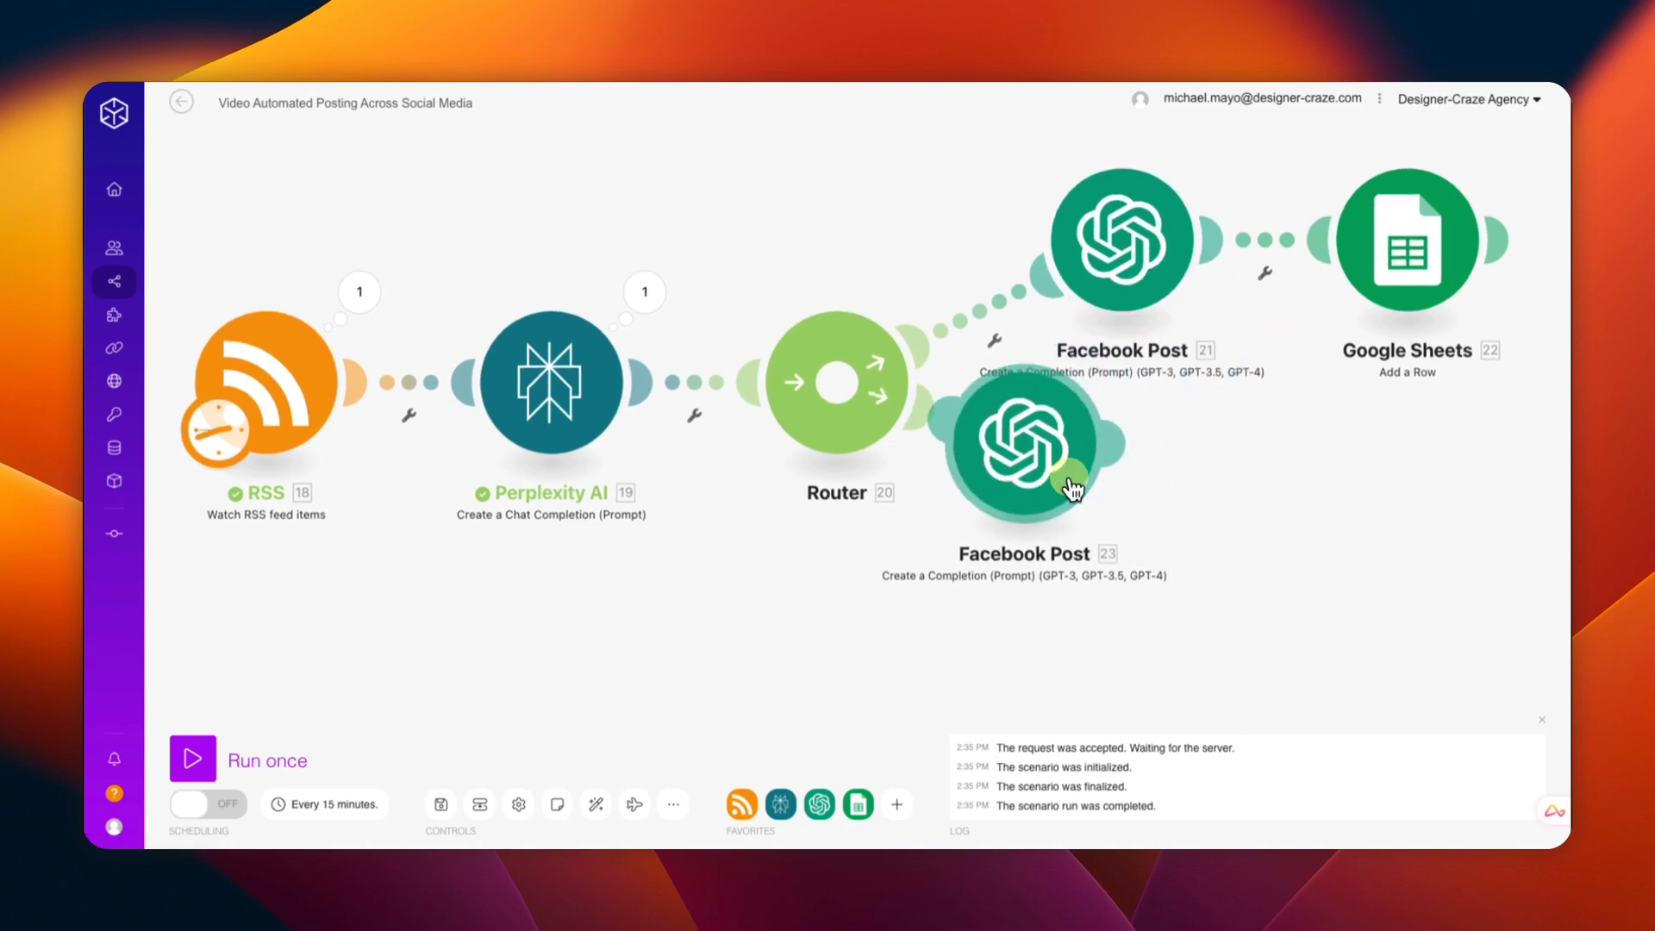
Step: Clone the Google Sheets module and connect the copy after the cloned Facebook Post module
right_click(1399, 243)
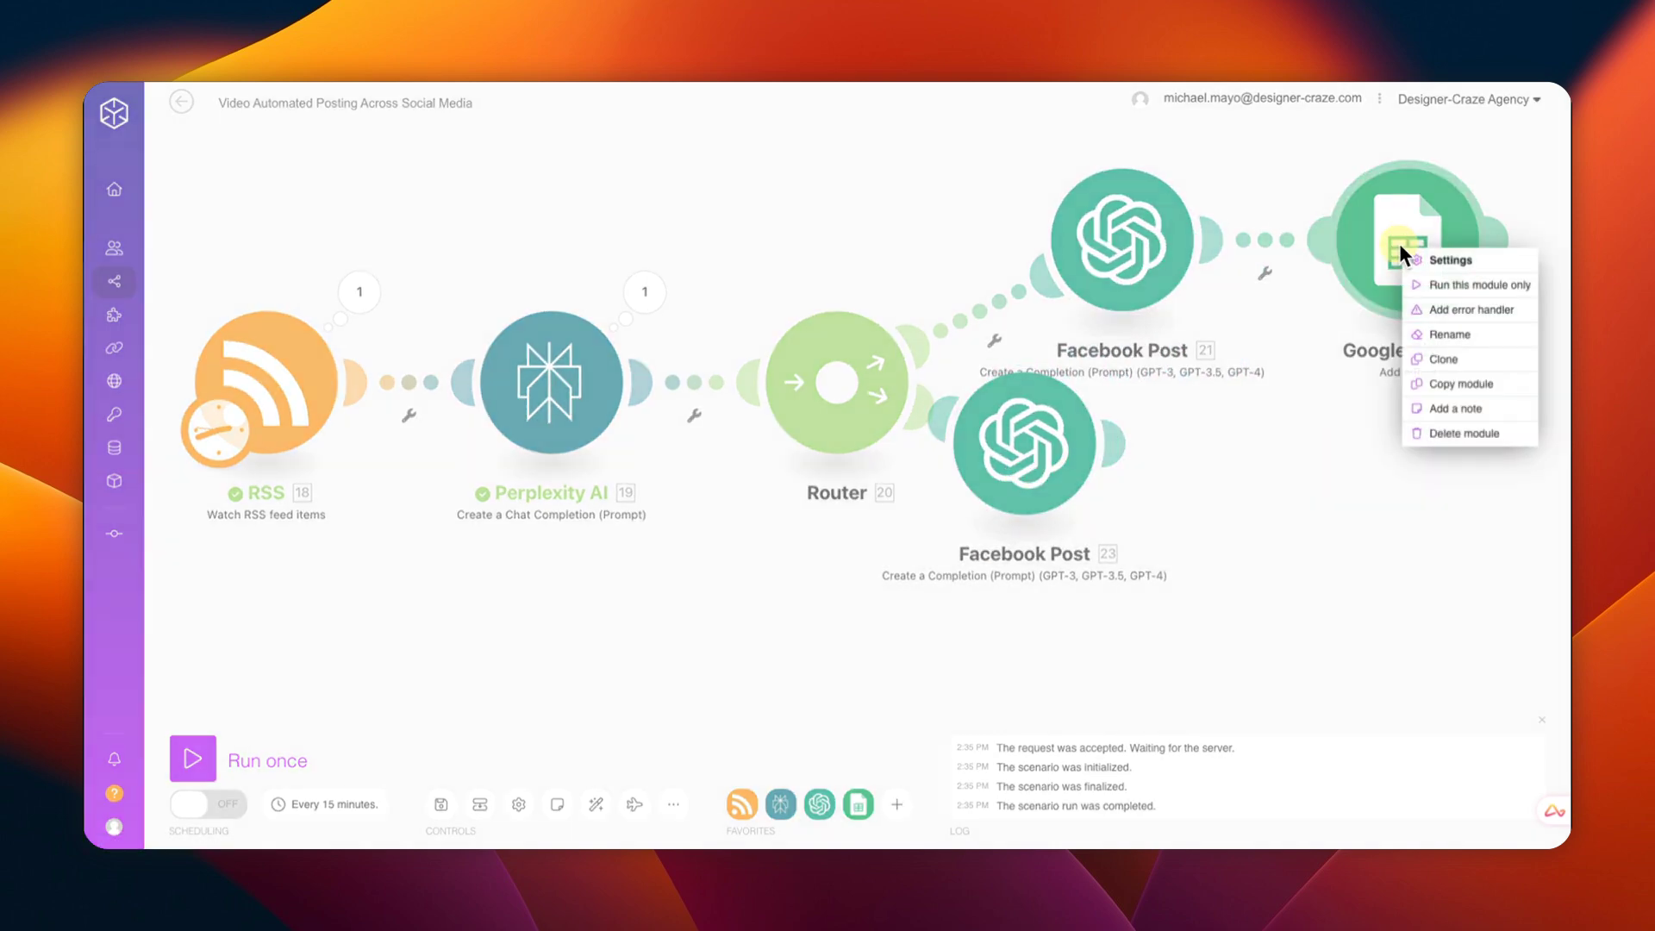
click(1443, 359)
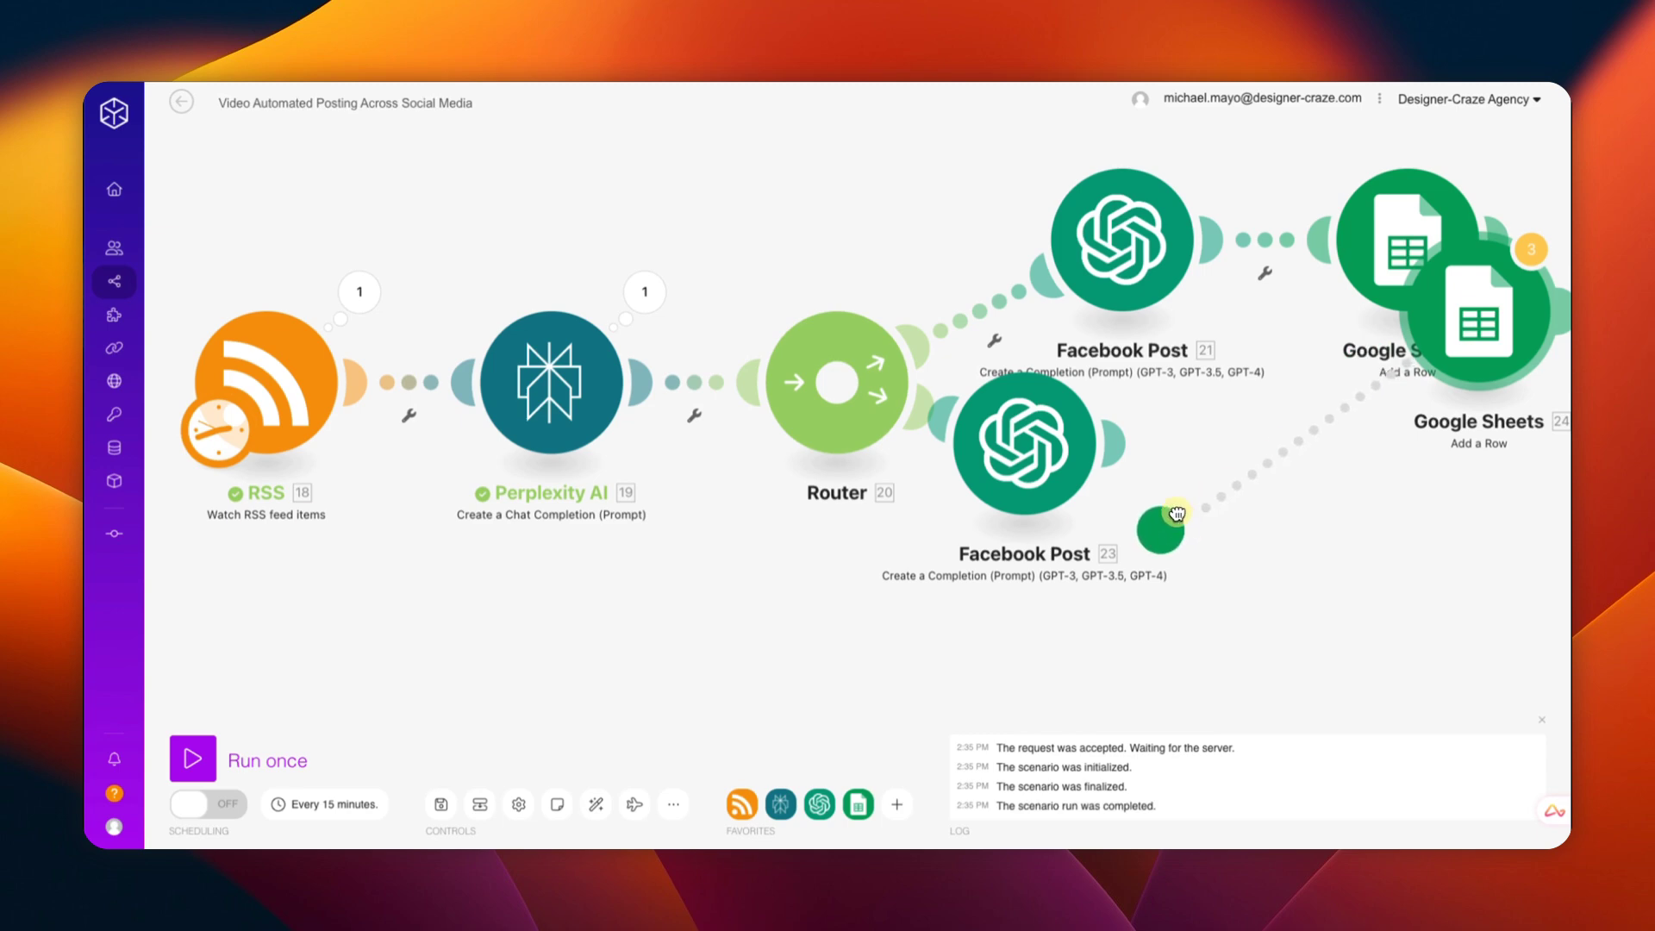
click(1284, 496)
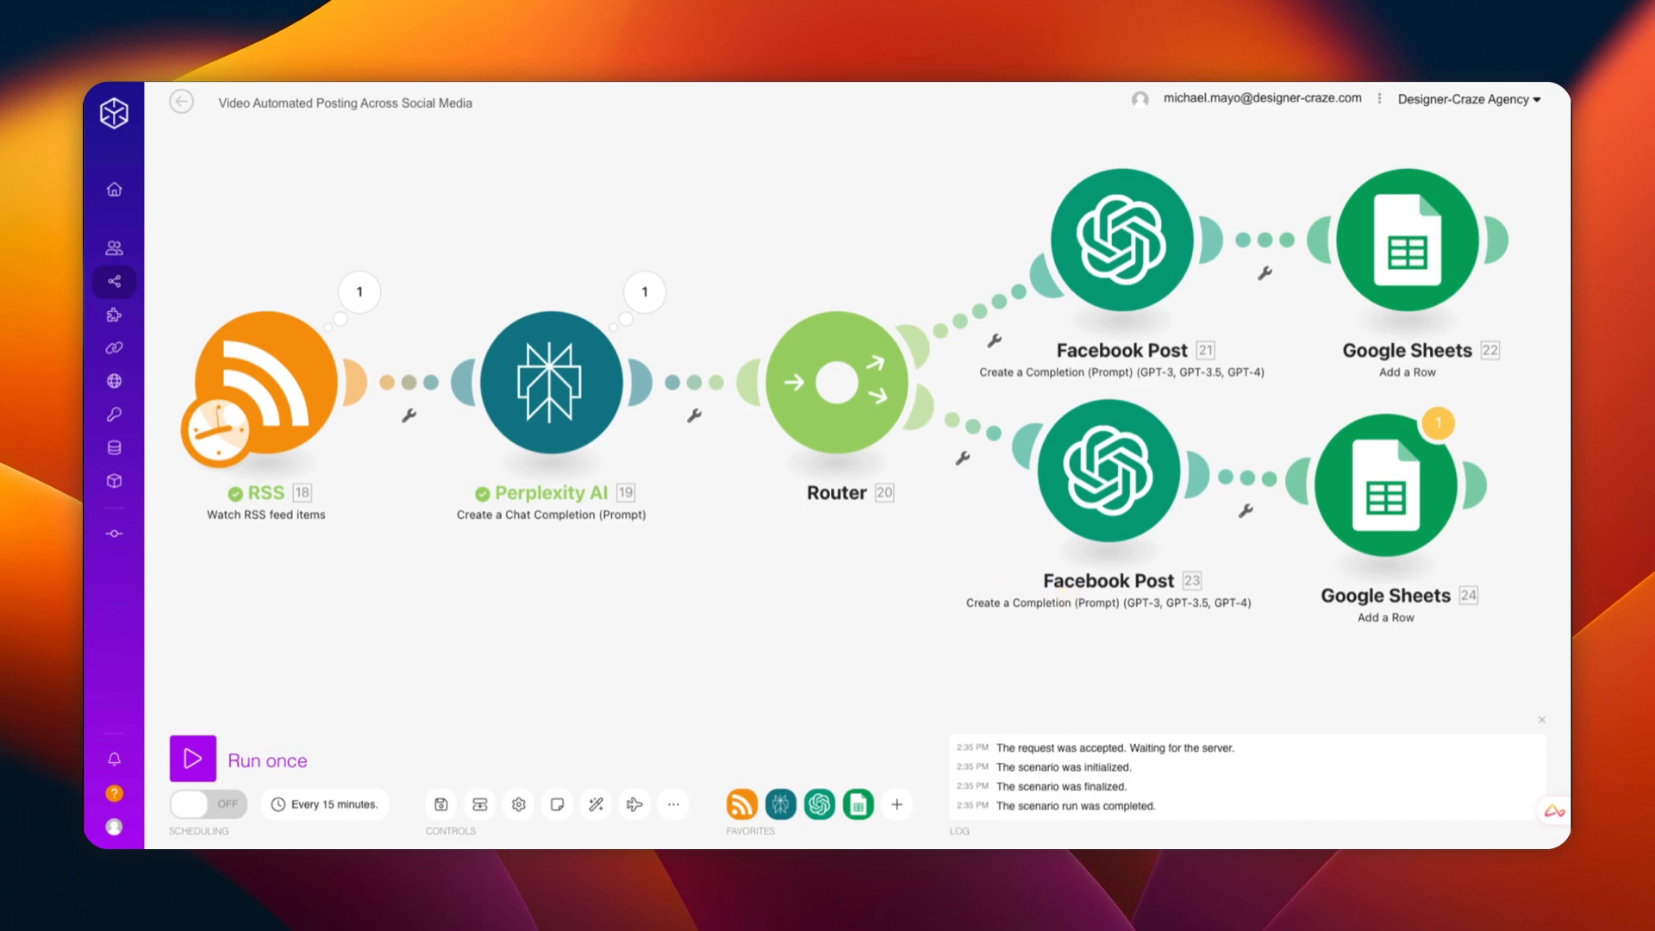
Step: Rename the cloned Facebook Post module on the second route to "LinkedIn Post"
right_click(1079, 478)
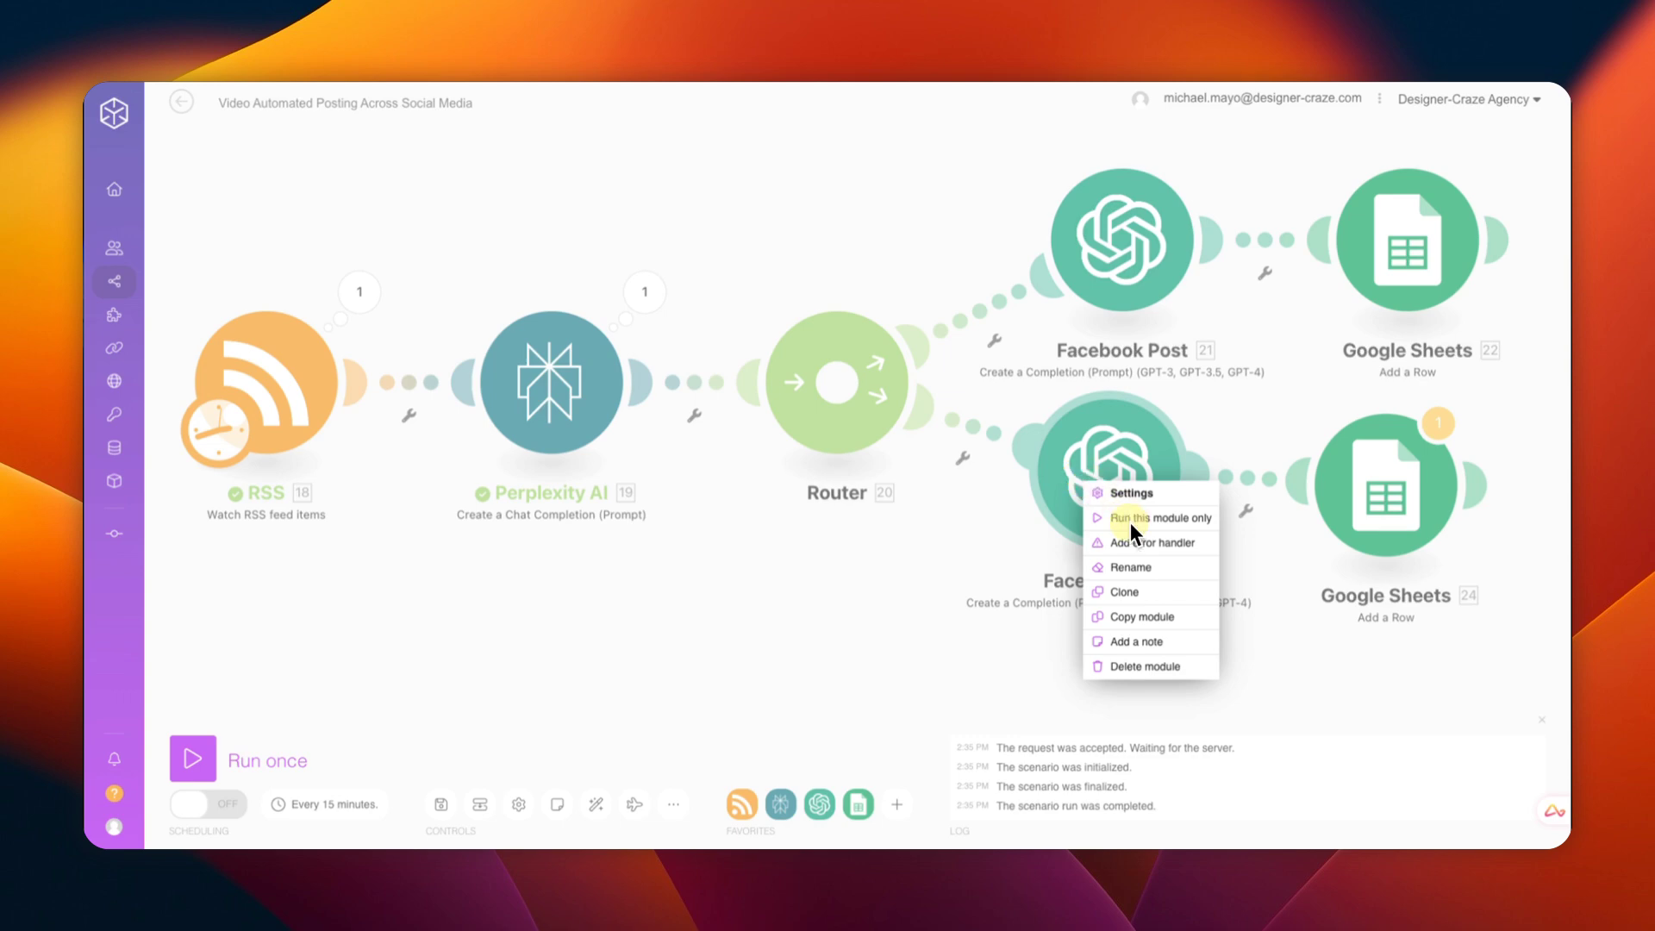
click(1125, 565)
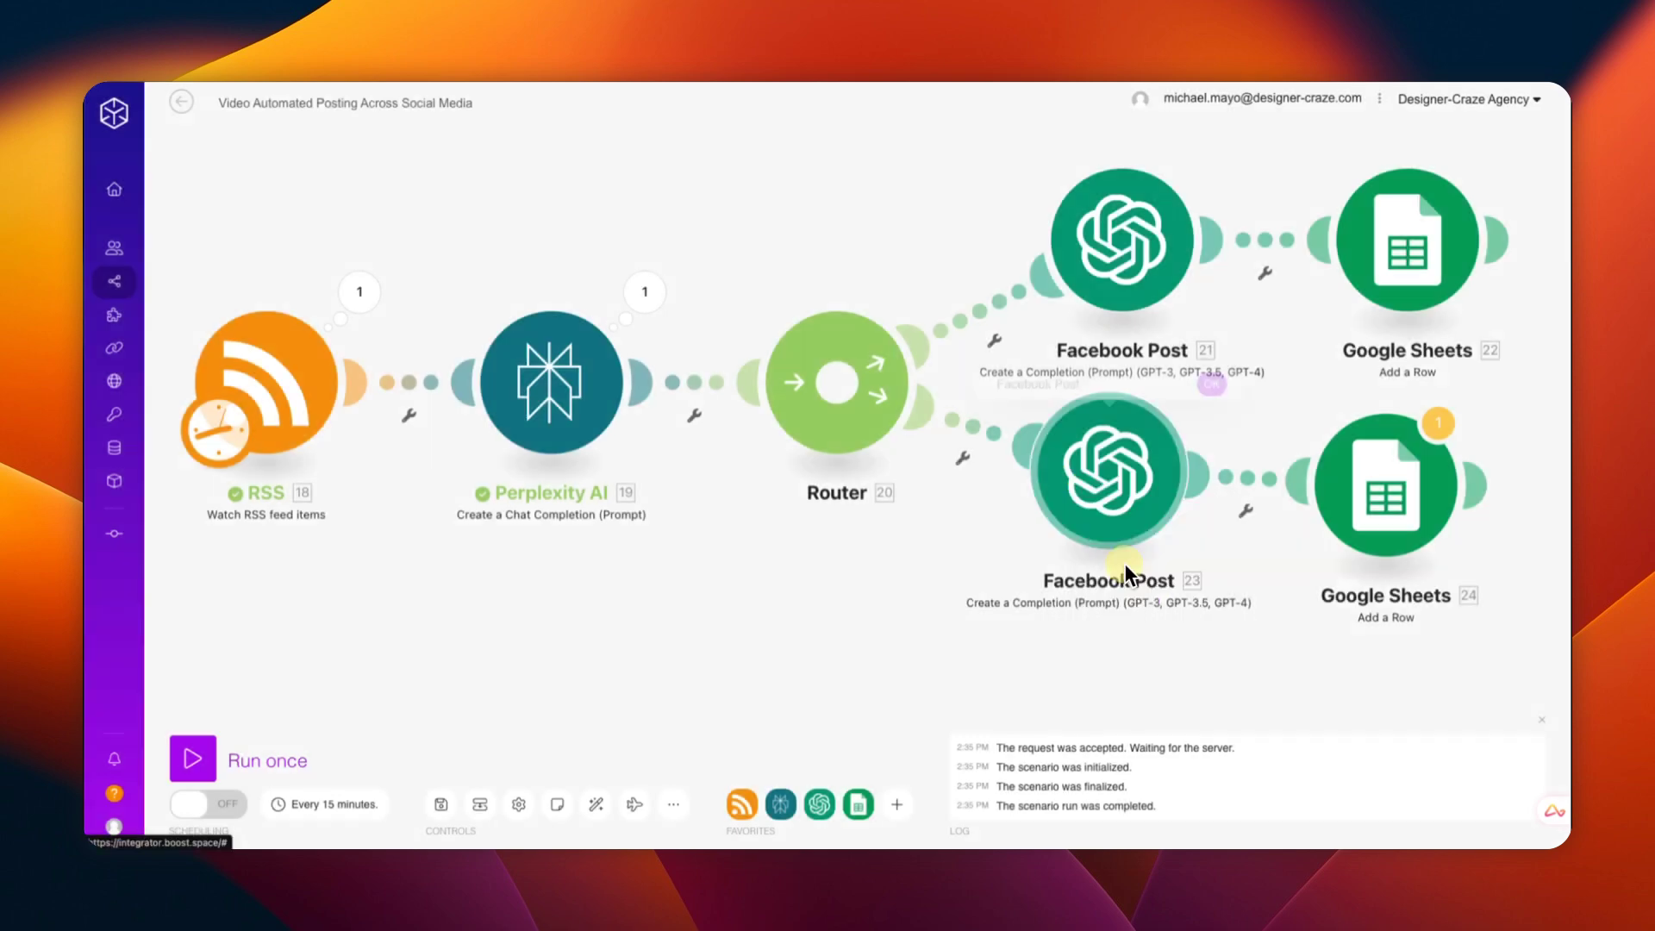
double_click(1029, 383)
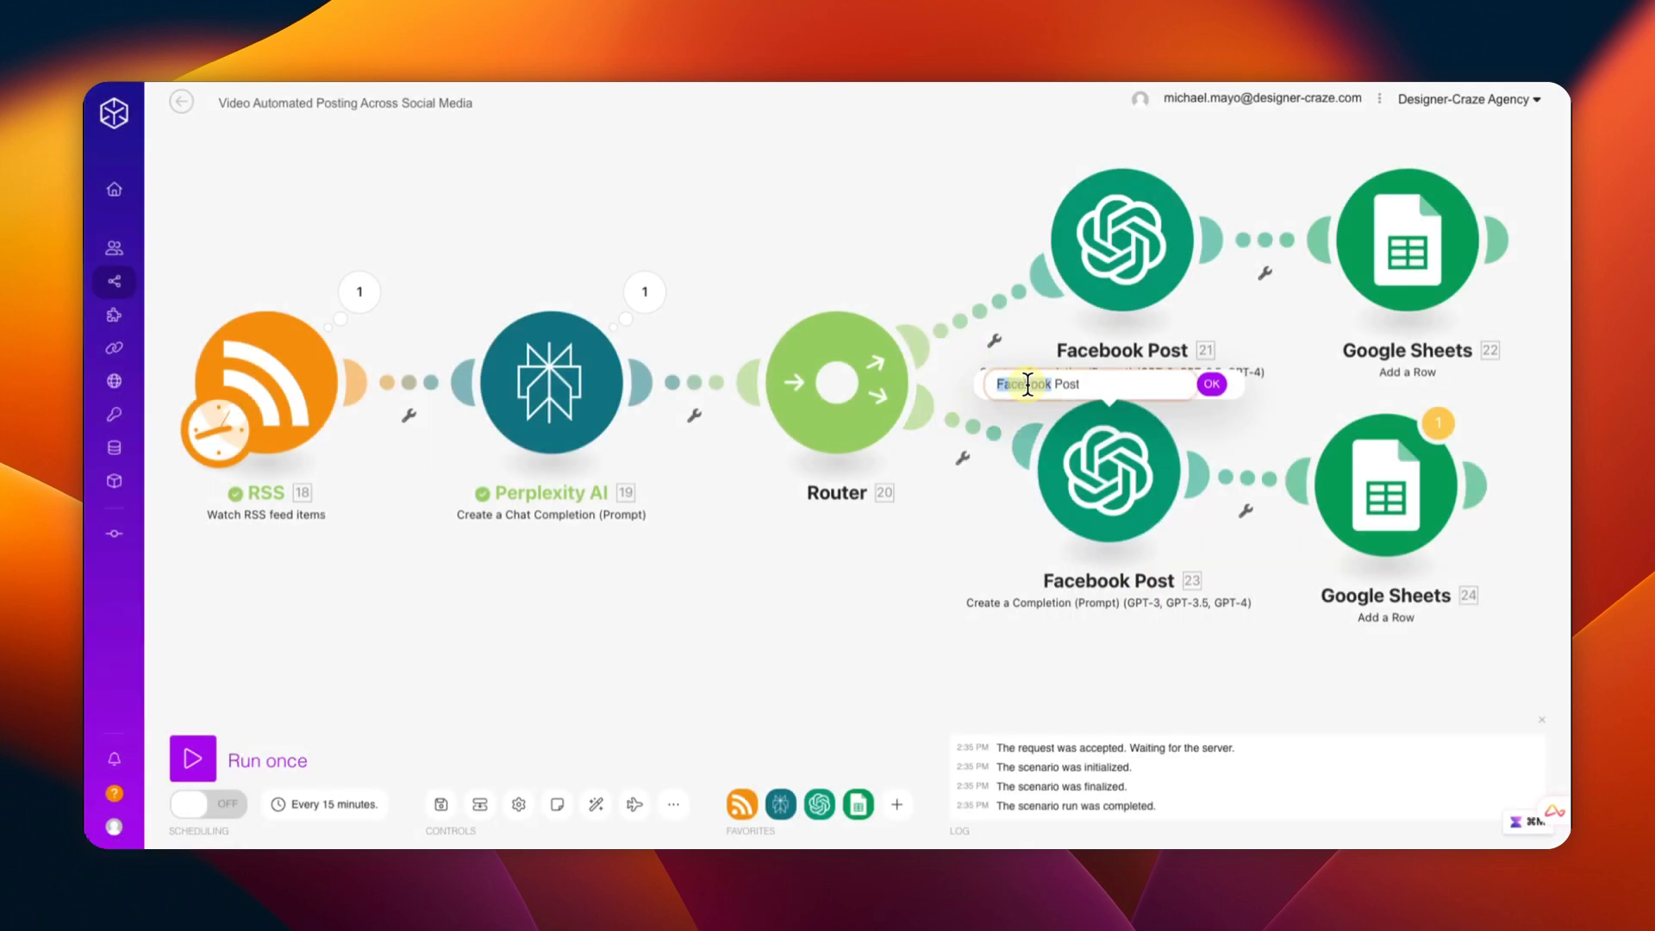
text(LinkedIn)
click(1212, 383)
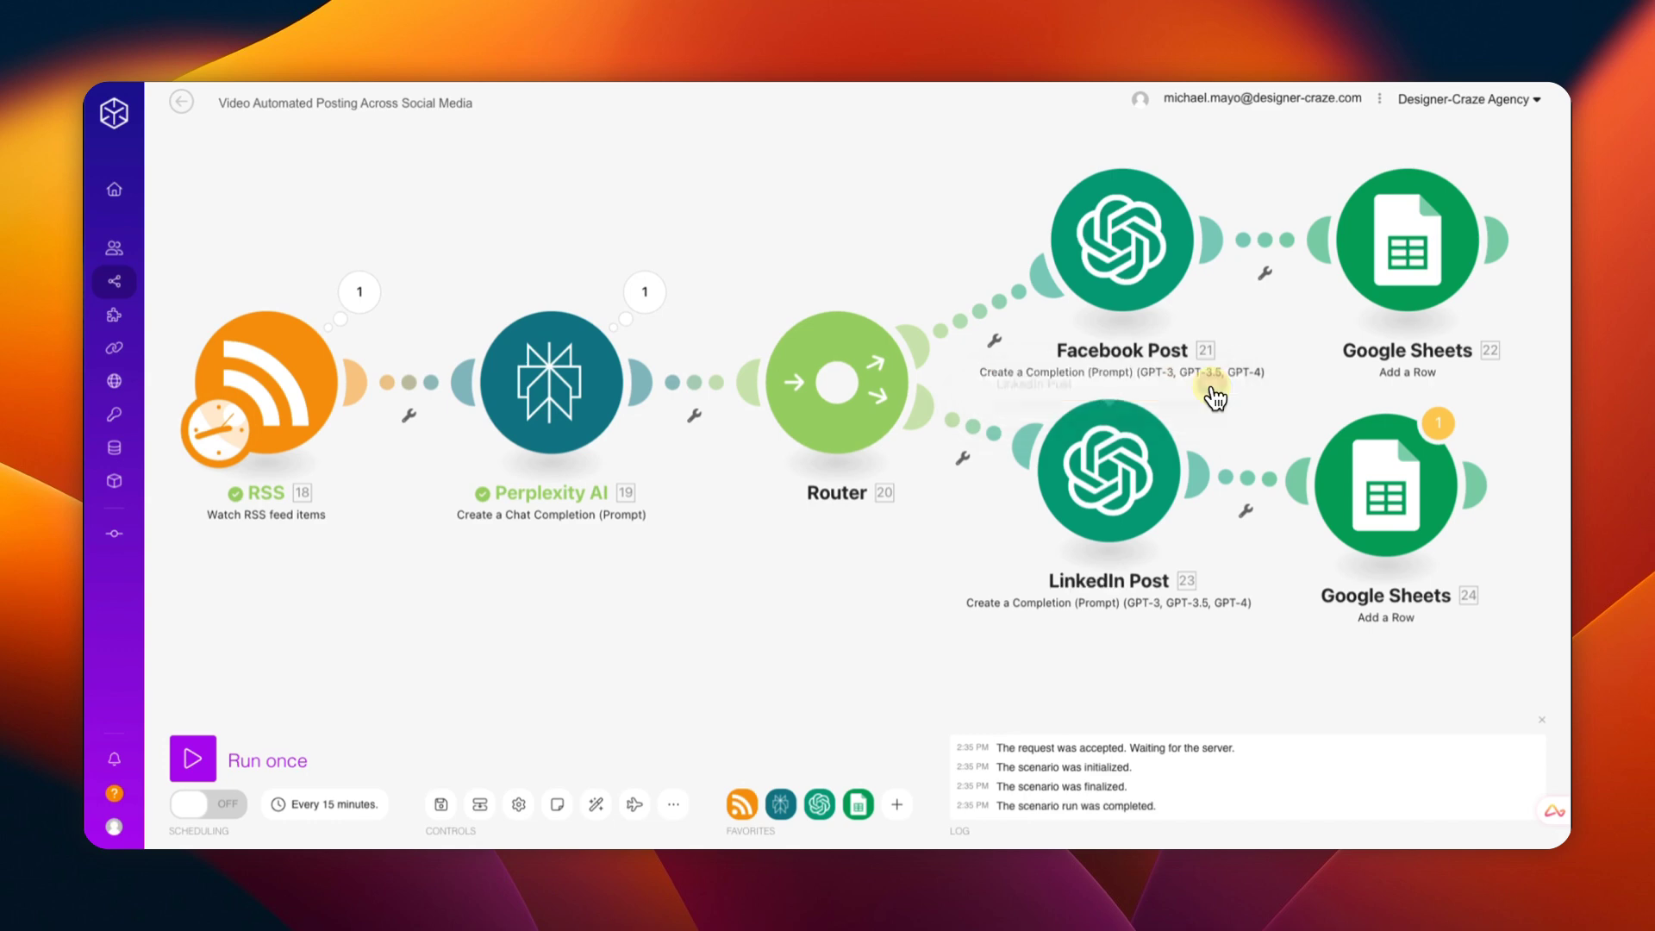
Step: Replace both mentions of Facebook with LinkedIn in the LinkedIn Post module's user message and confirm the module settings
click(1095, 481)
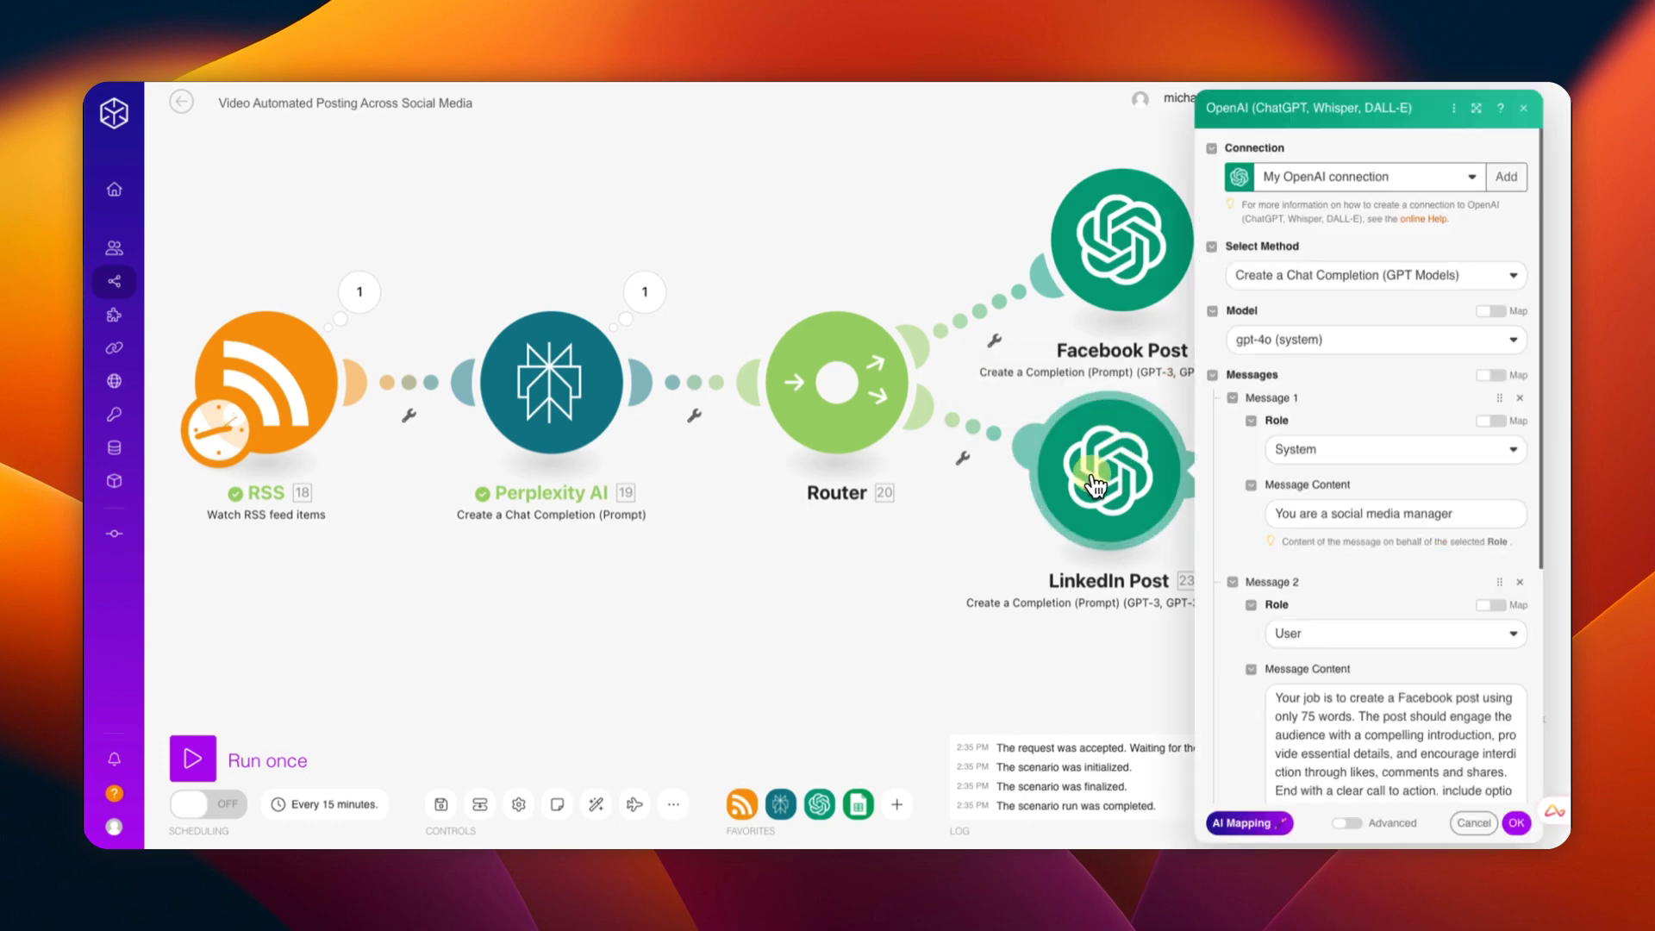
scroll(1379, 500, down, 3)
double_click(1421, 484)
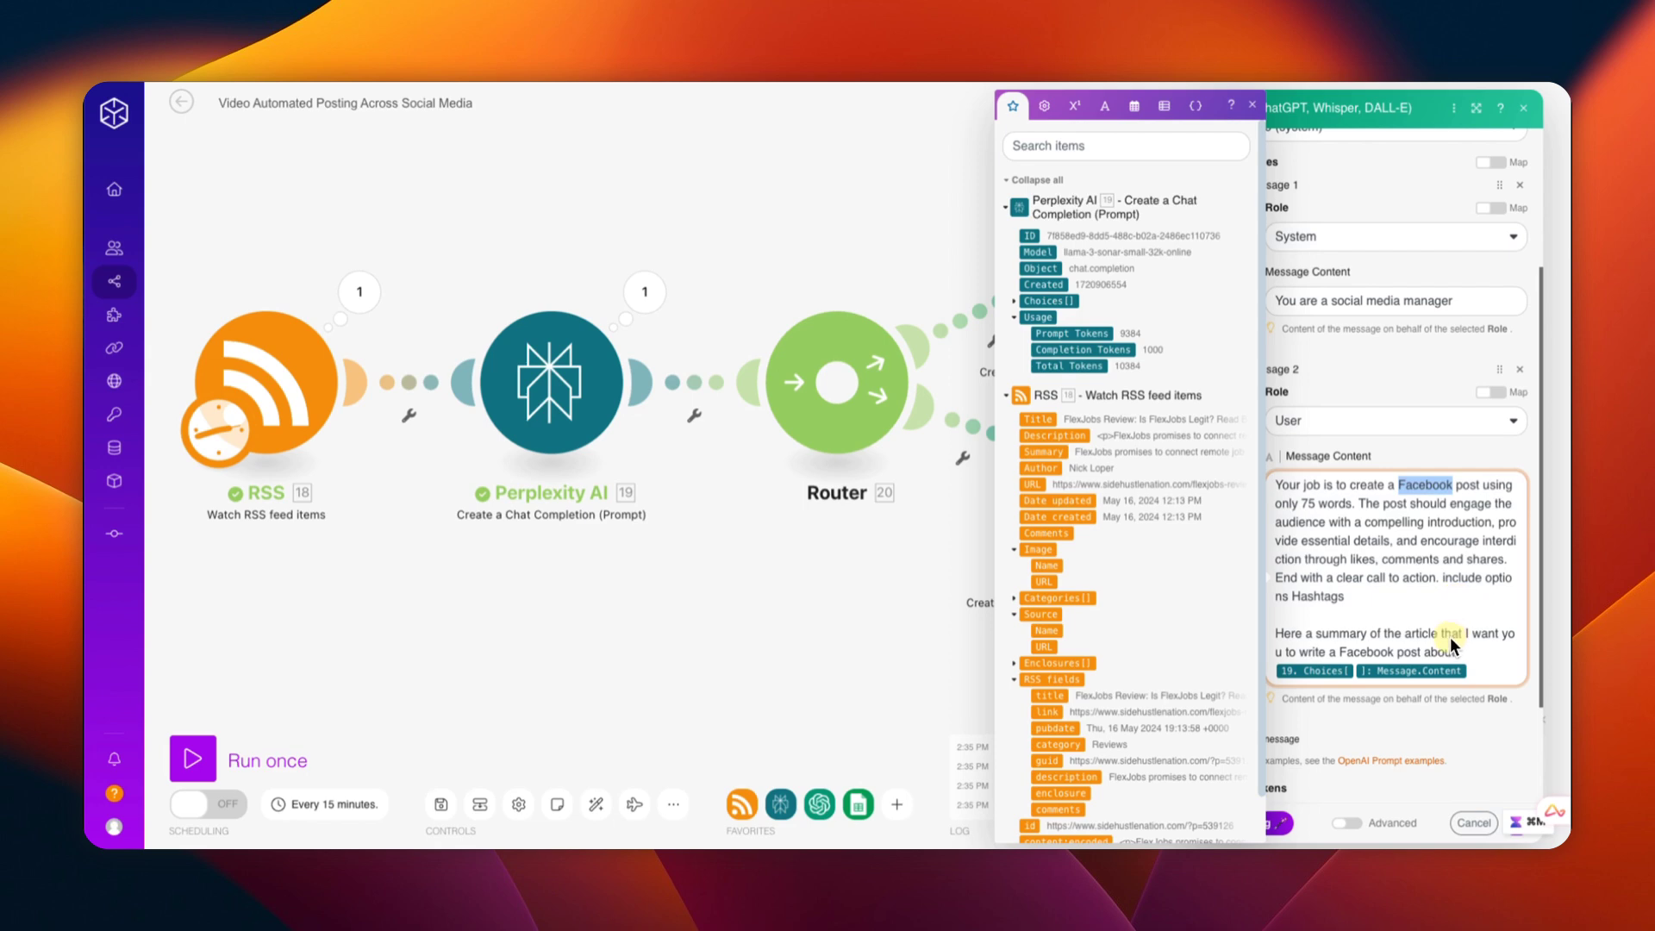
text(LinkedIn)
scroll(1409, 581, down, 2)
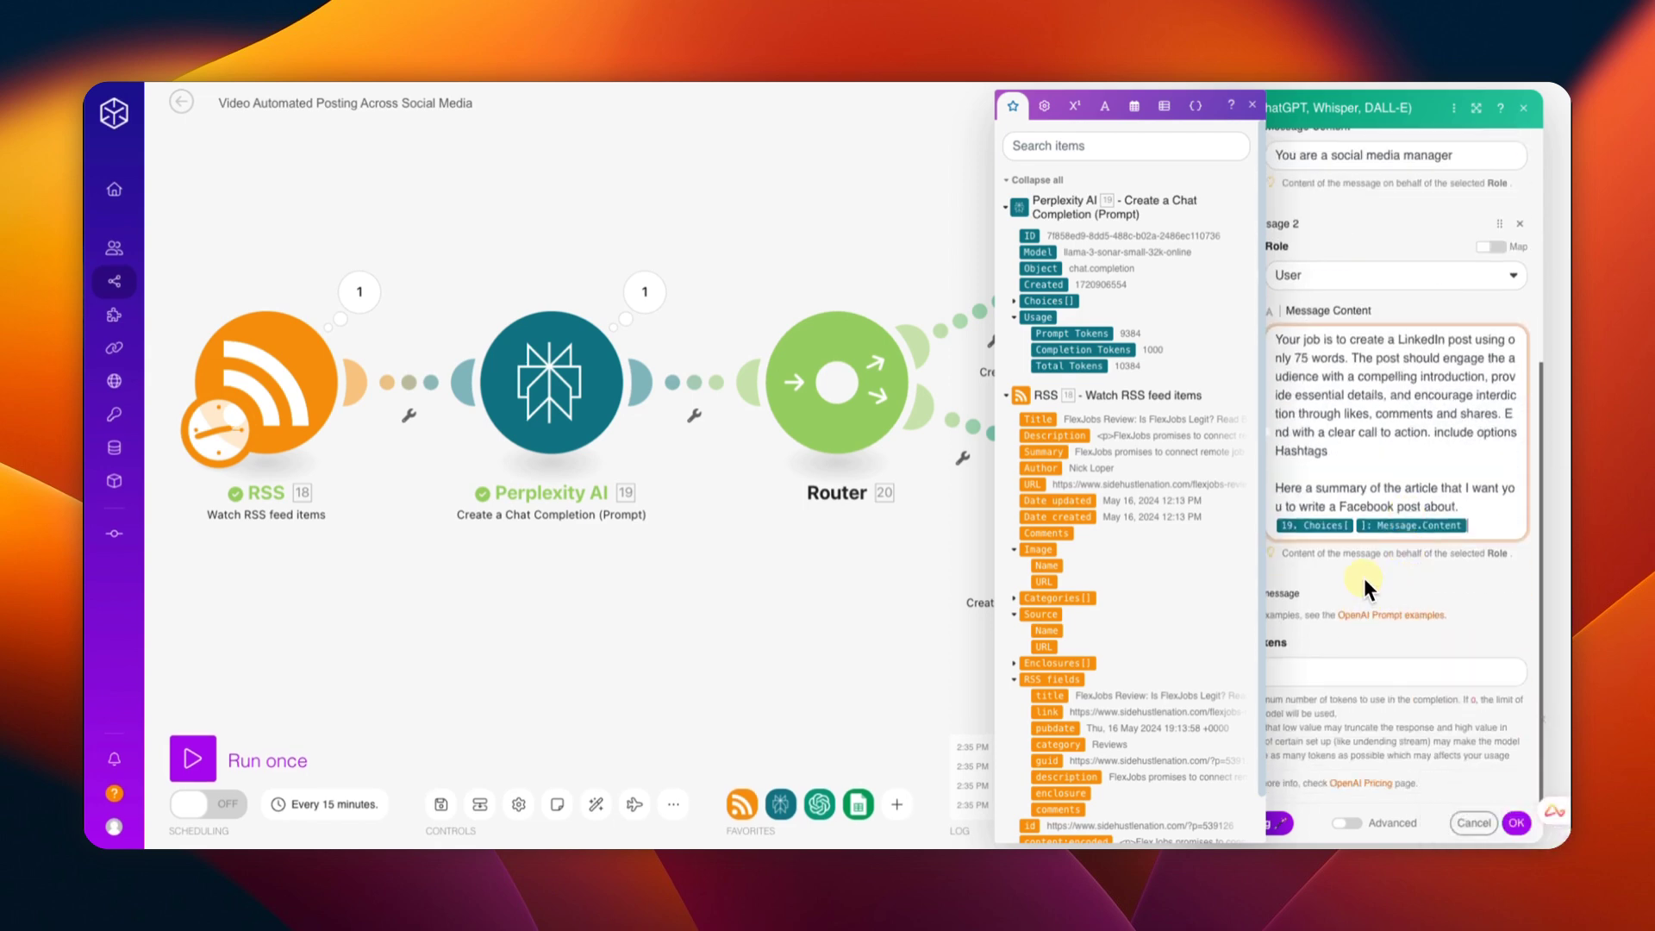
double_click(1363, 507)
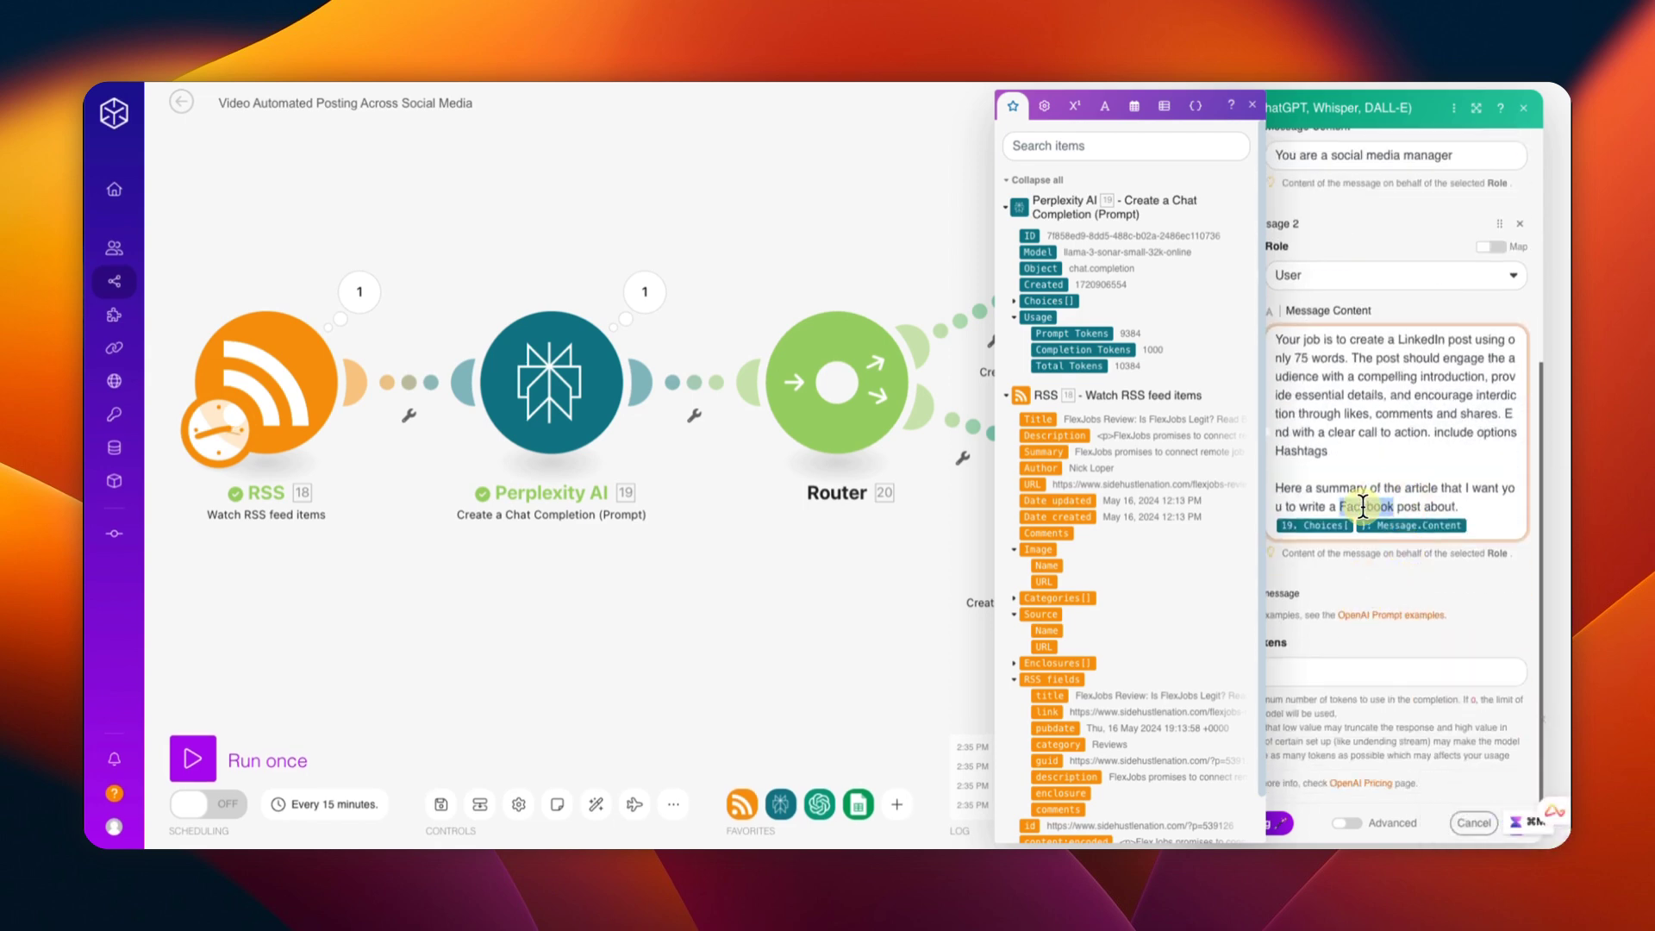
right_click(1395, 622)
click(1394, 590)
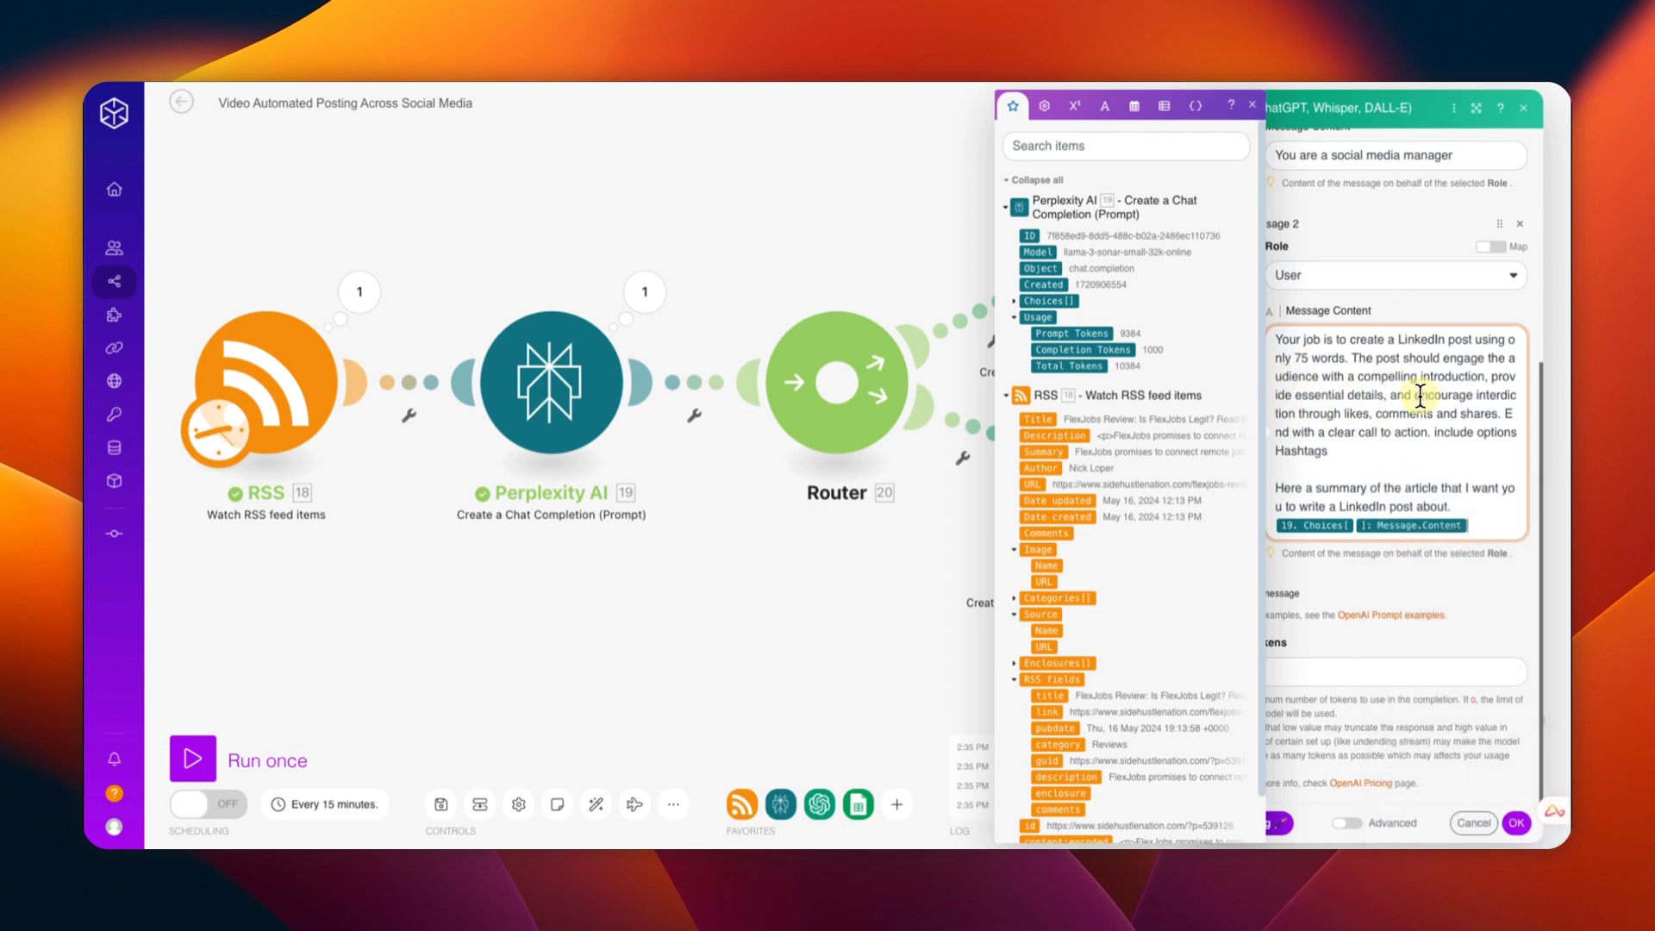
click(1259, 121)
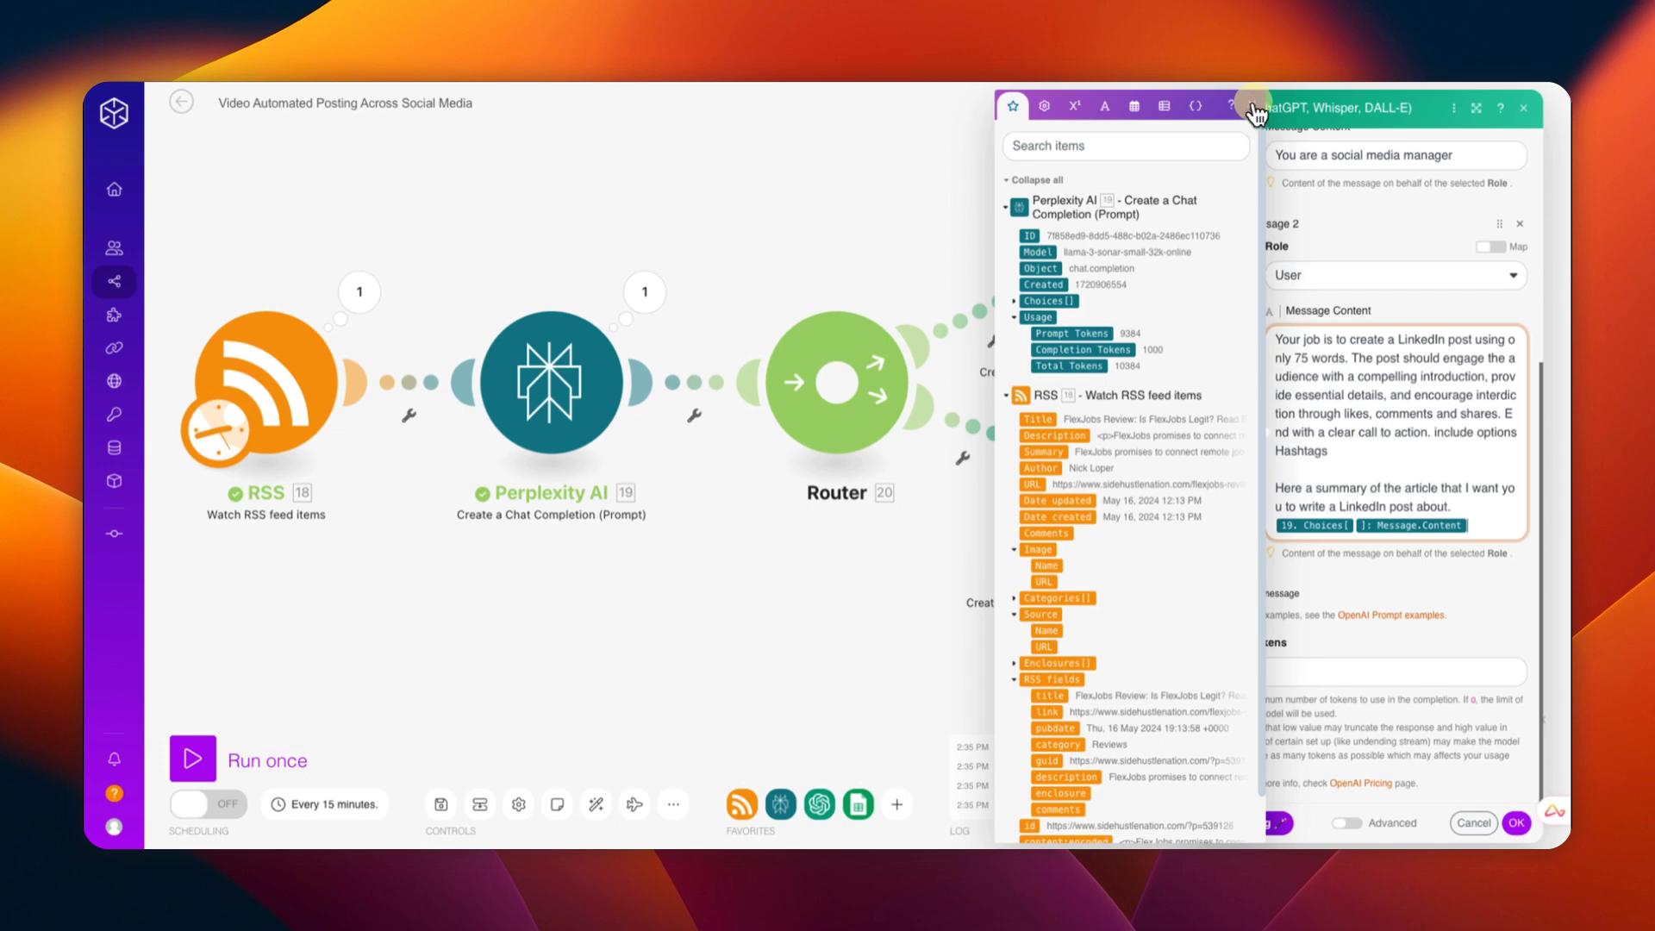
scroll(1366, 531, up, 10)
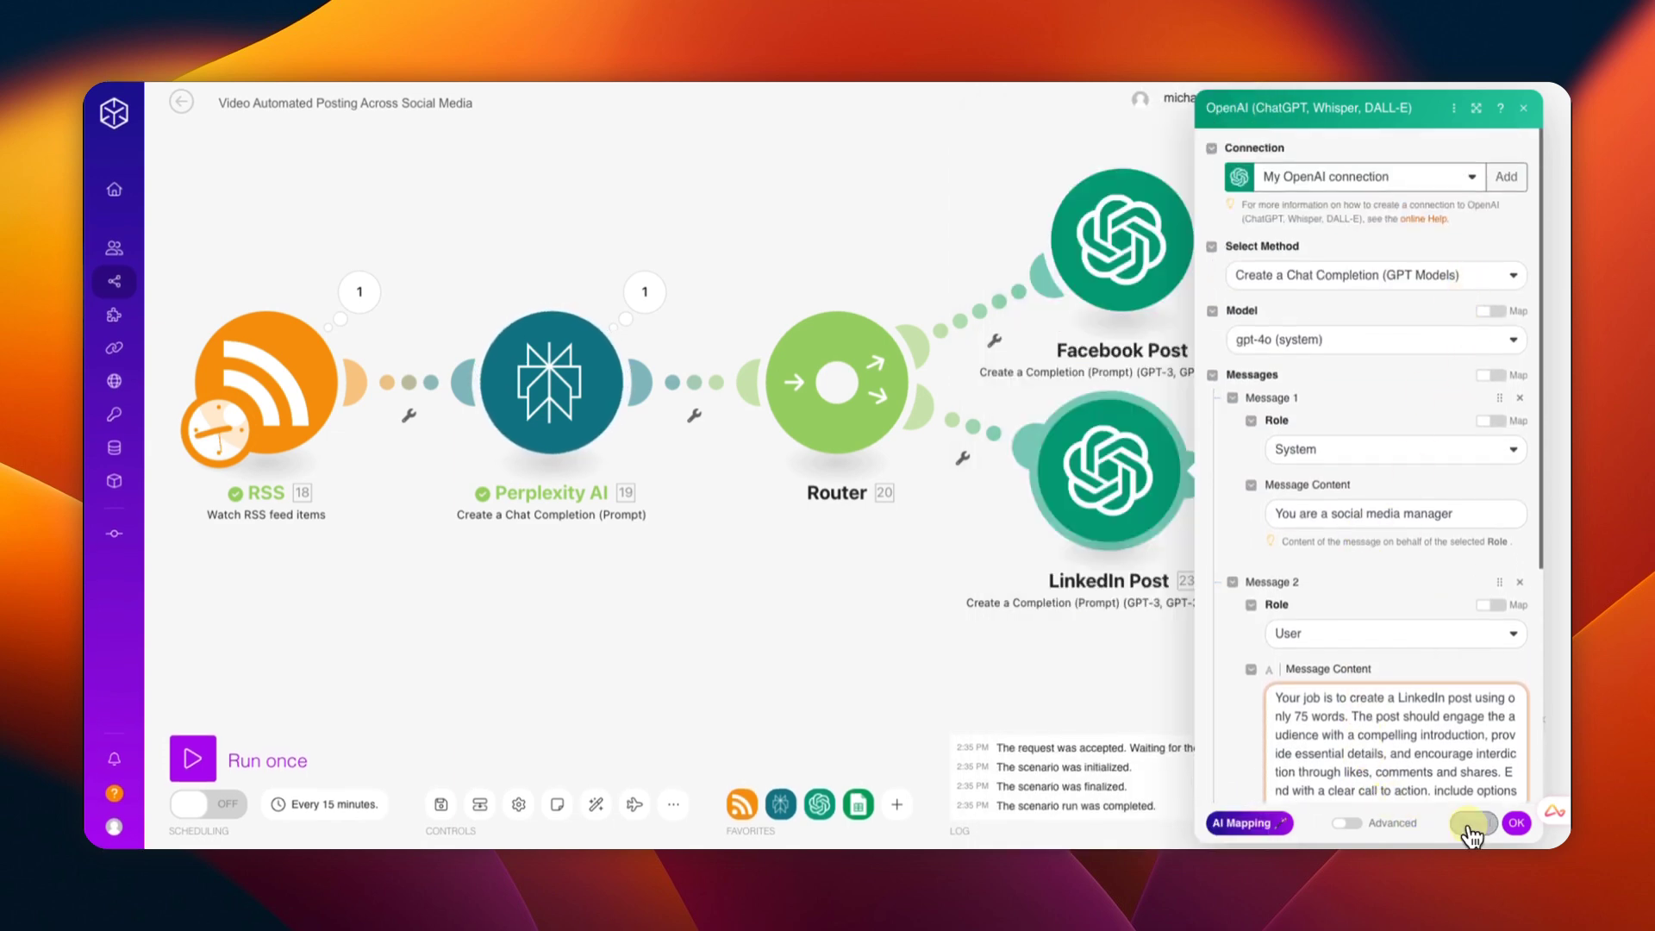
click(1514, 825)
Step: Set Social Media Type (C) to "LinkedIn" in the Google Sheets module following LinkedIn Post
click(1367, 512)
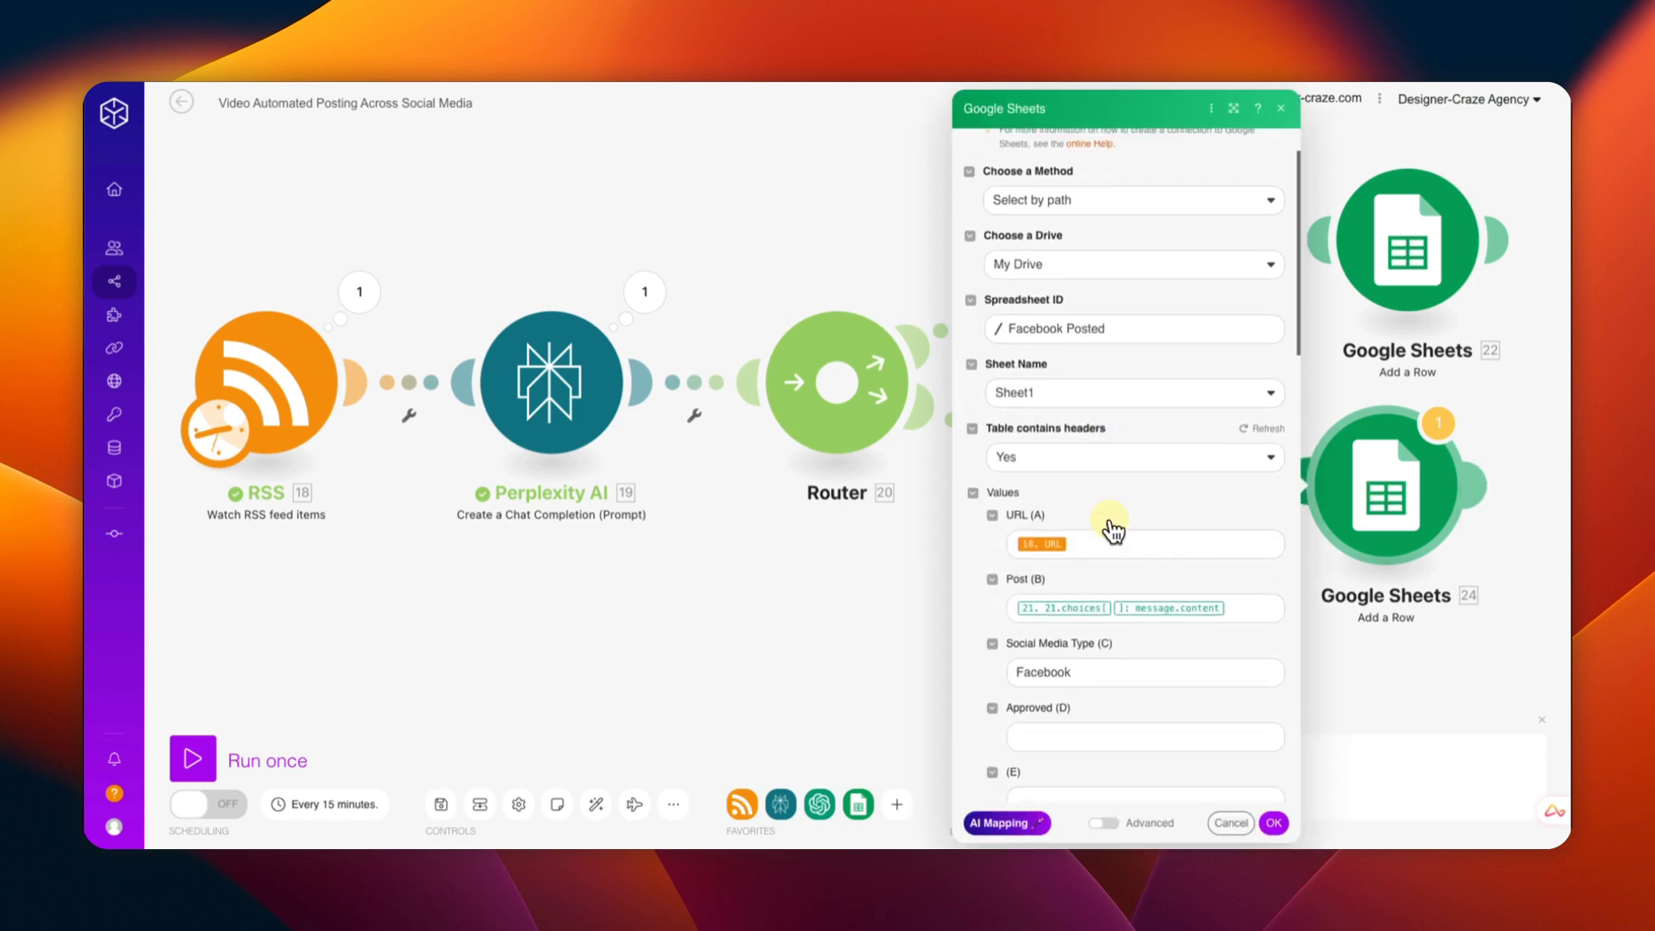
scroll(1110, 519, down, 3)
double_click(1053, 608)
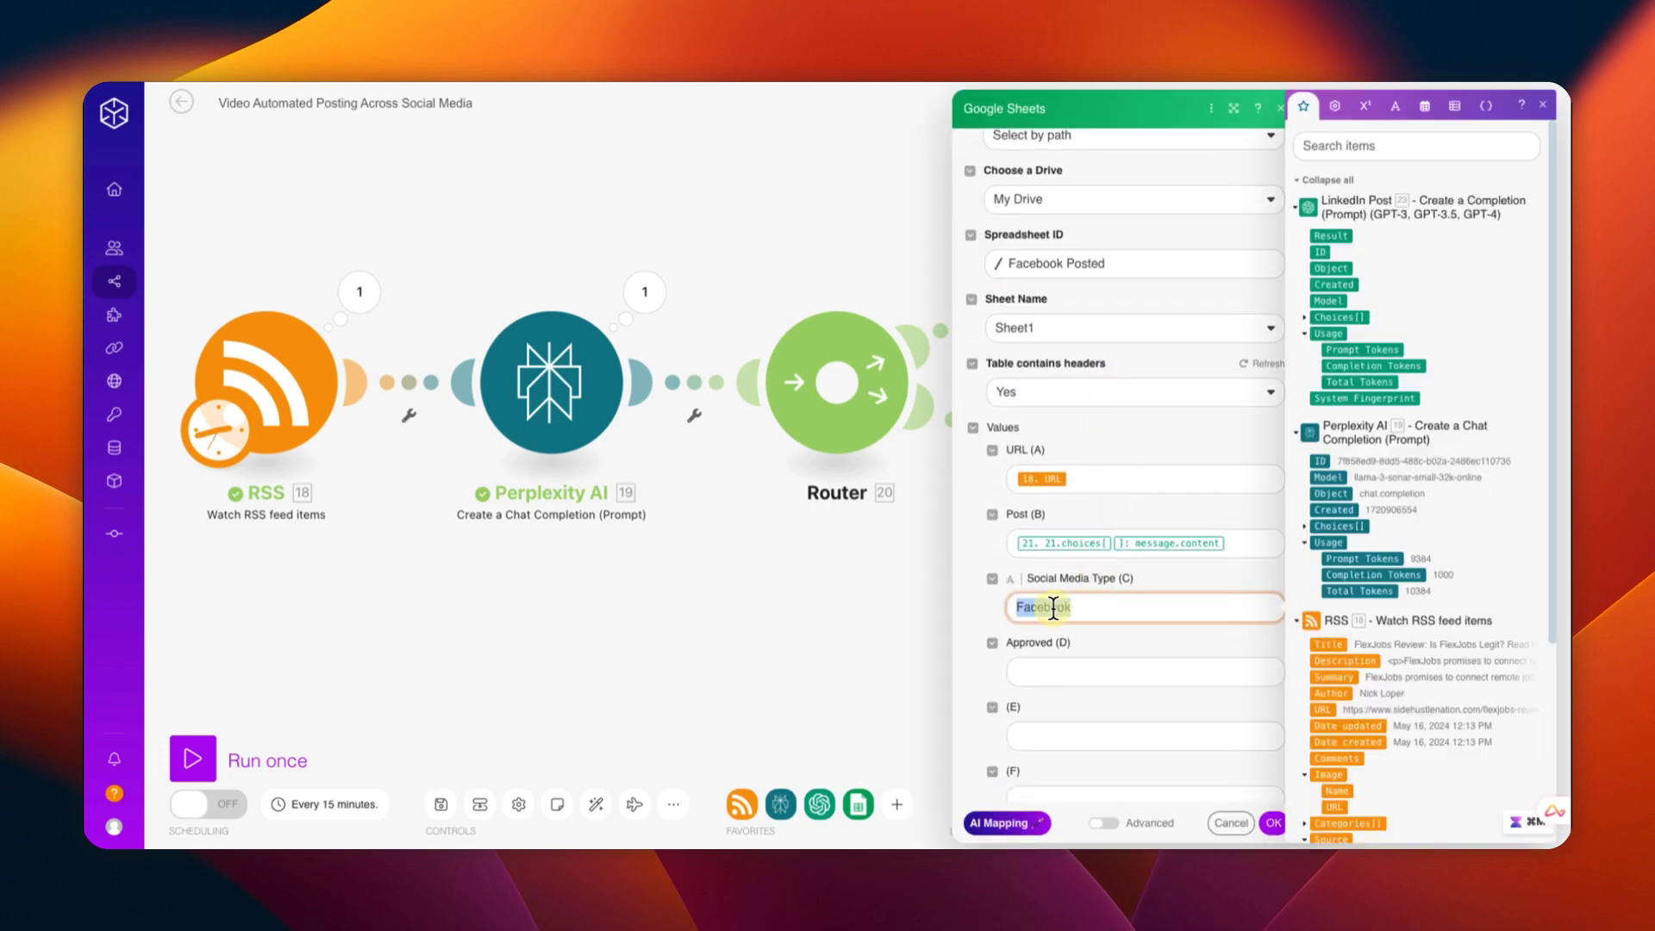
text(LinkedIn)
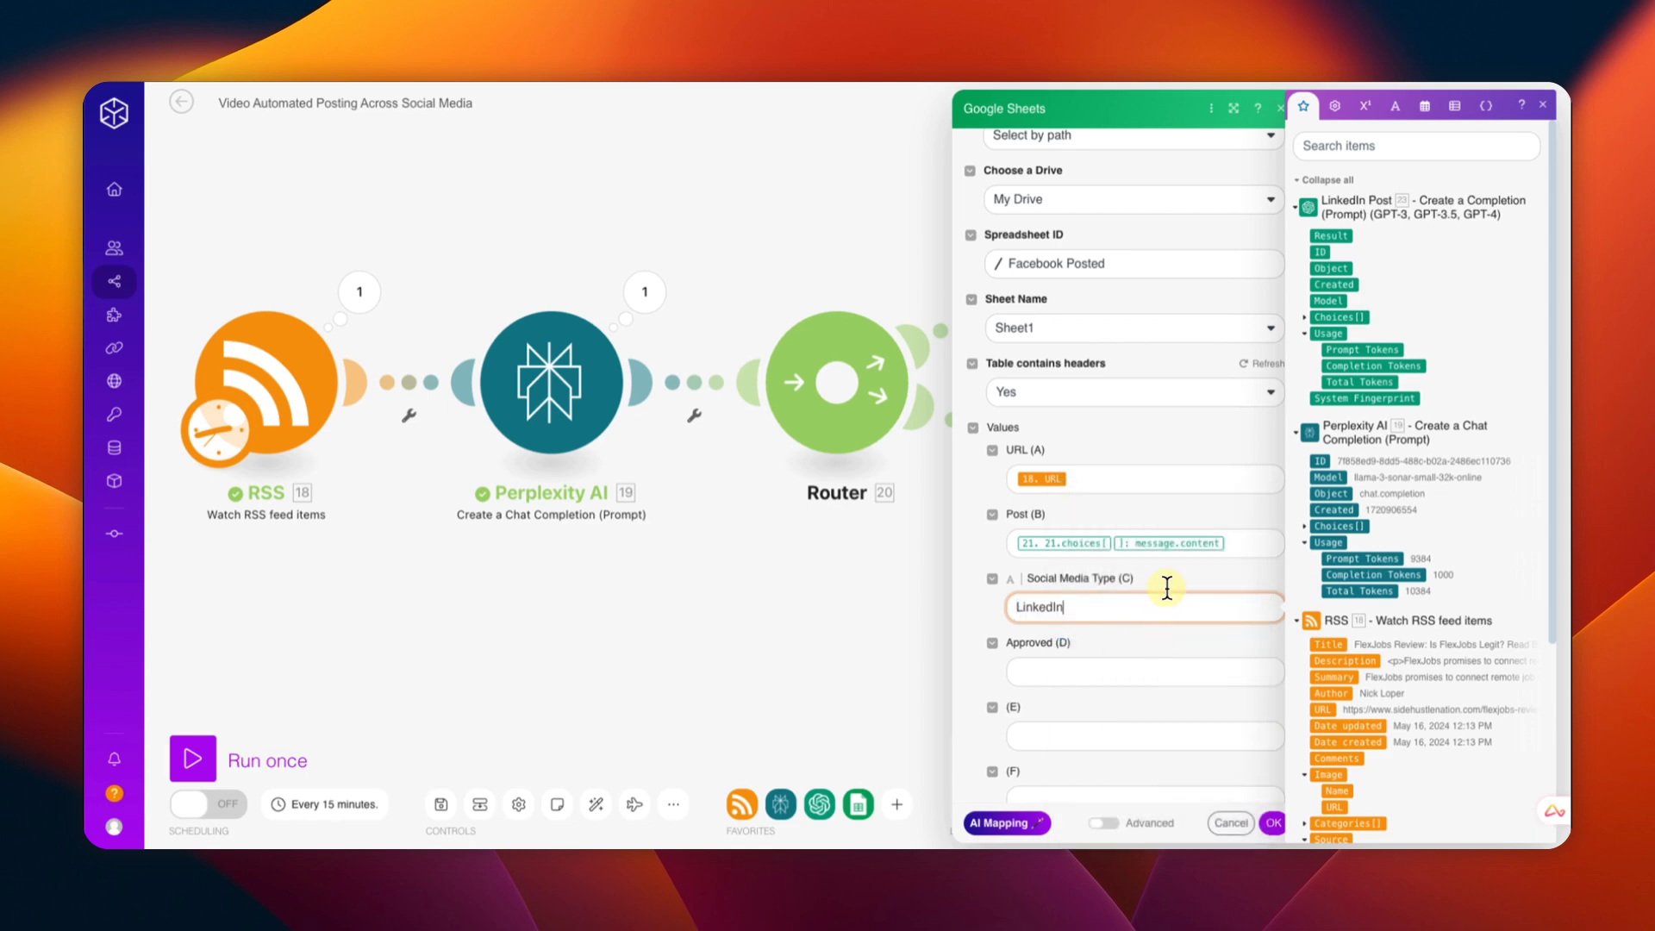
Step: Map Post (B) to the LinkedIn Post module's Choices[] Message Content instead, confirm the Google Sheets settings and save the scenario
click(1234, 541)
drag(1229, 541, 1001, 541)
key(BackSpace)
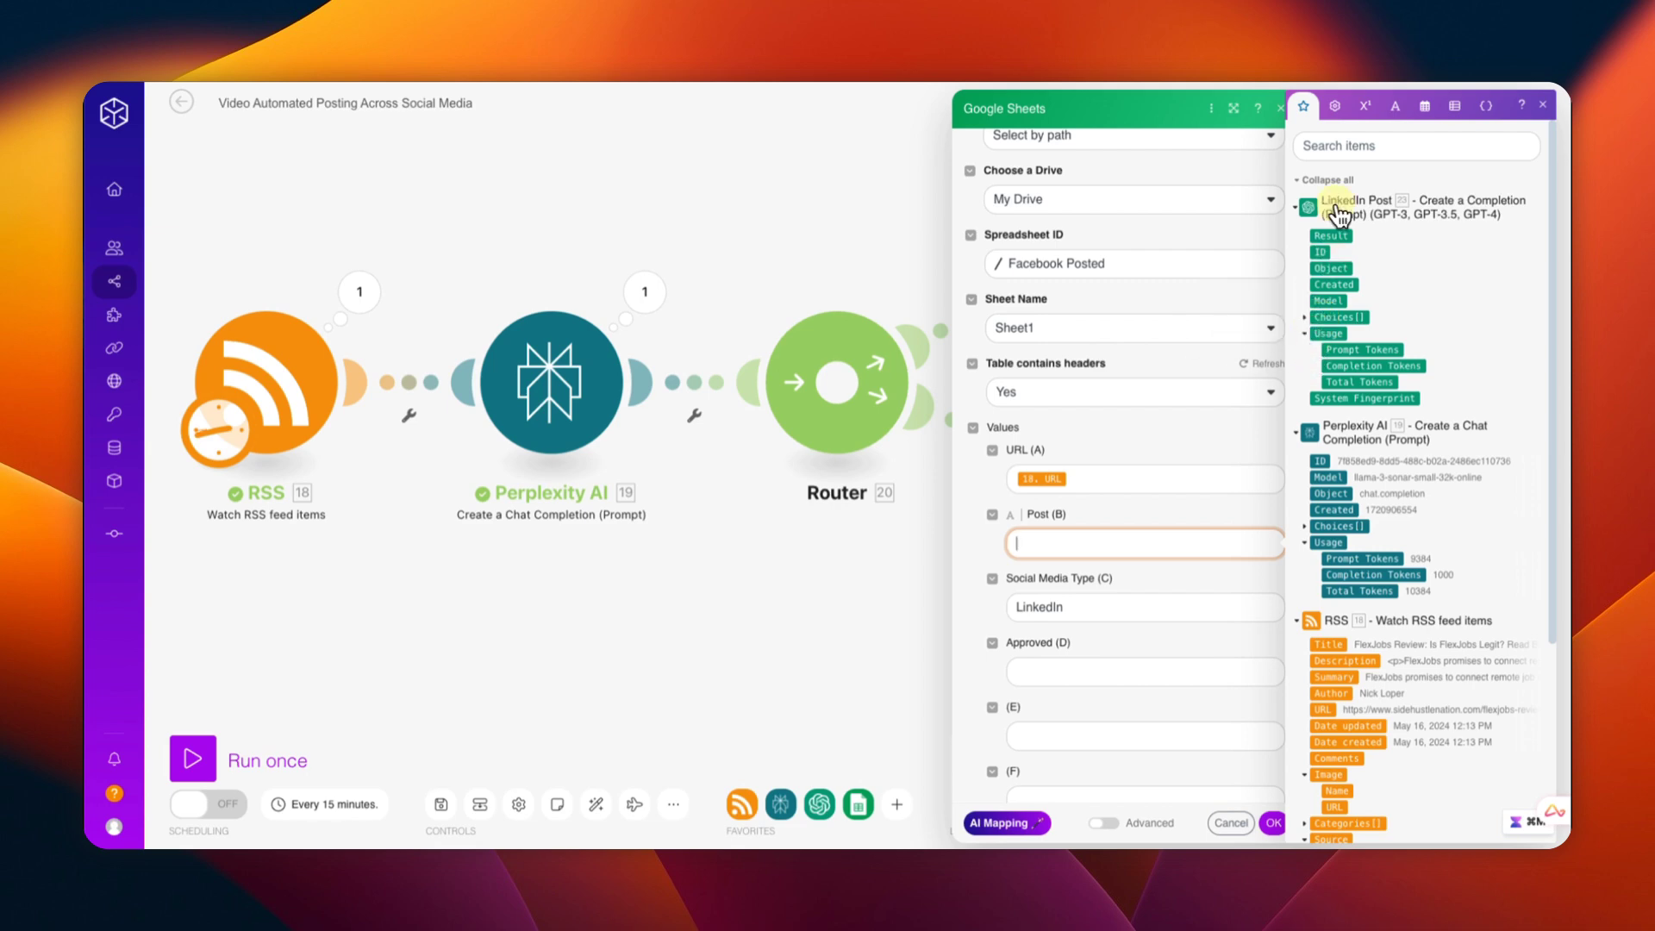
click(1304, 317)
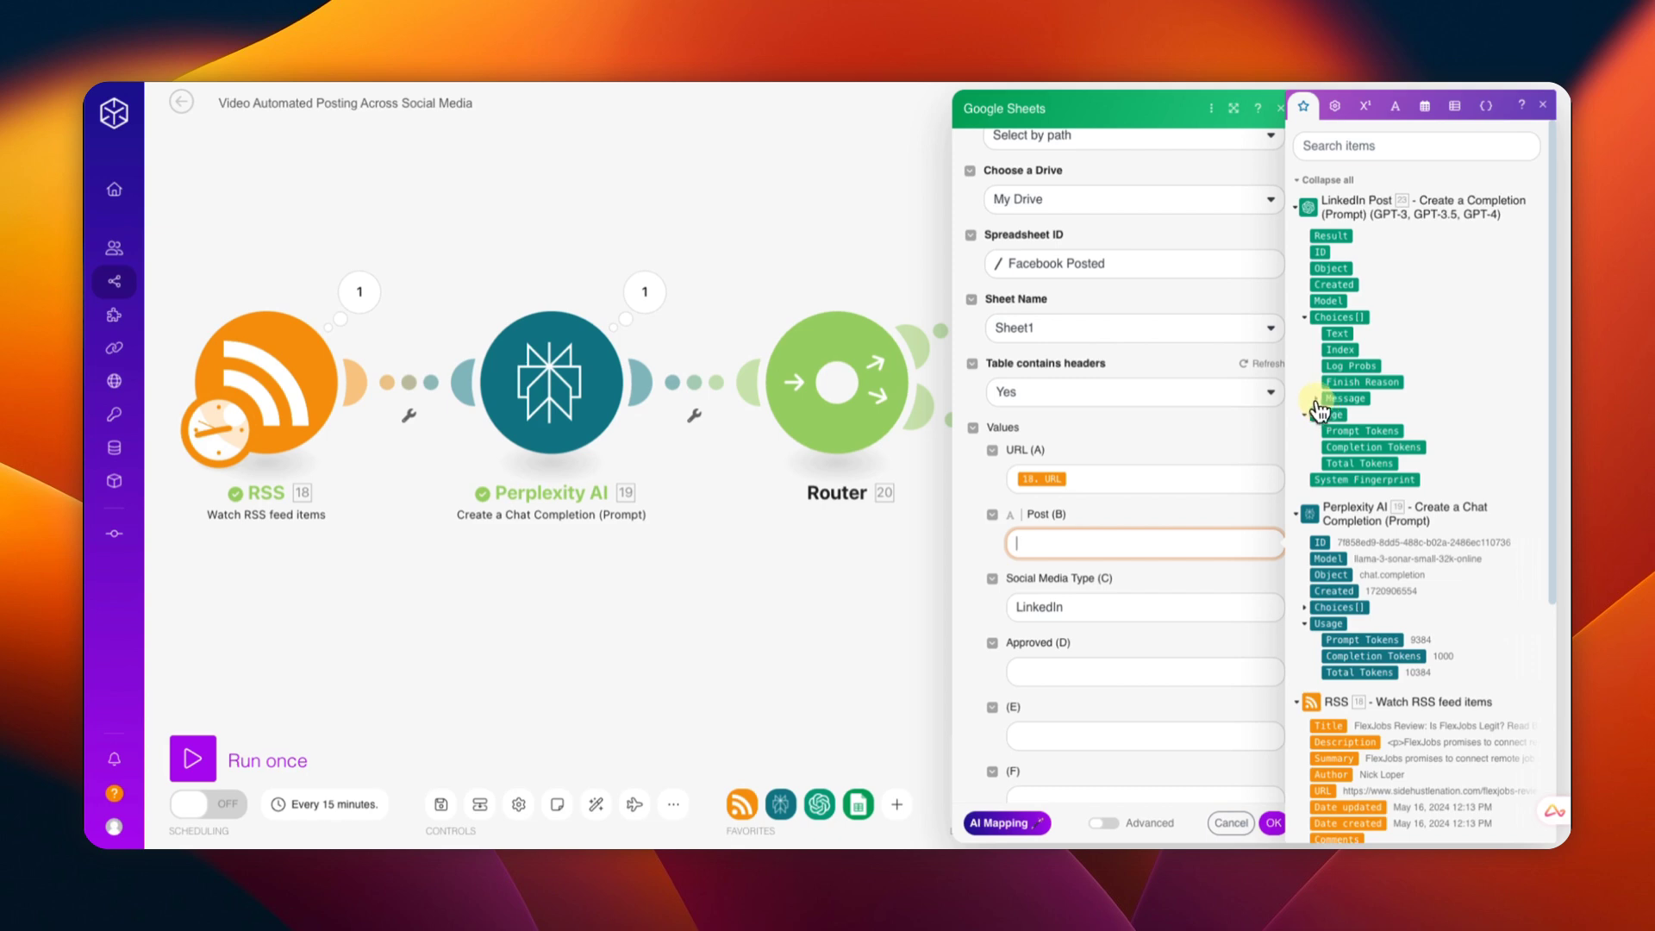
click(1317, 400)
click(1350, 430)
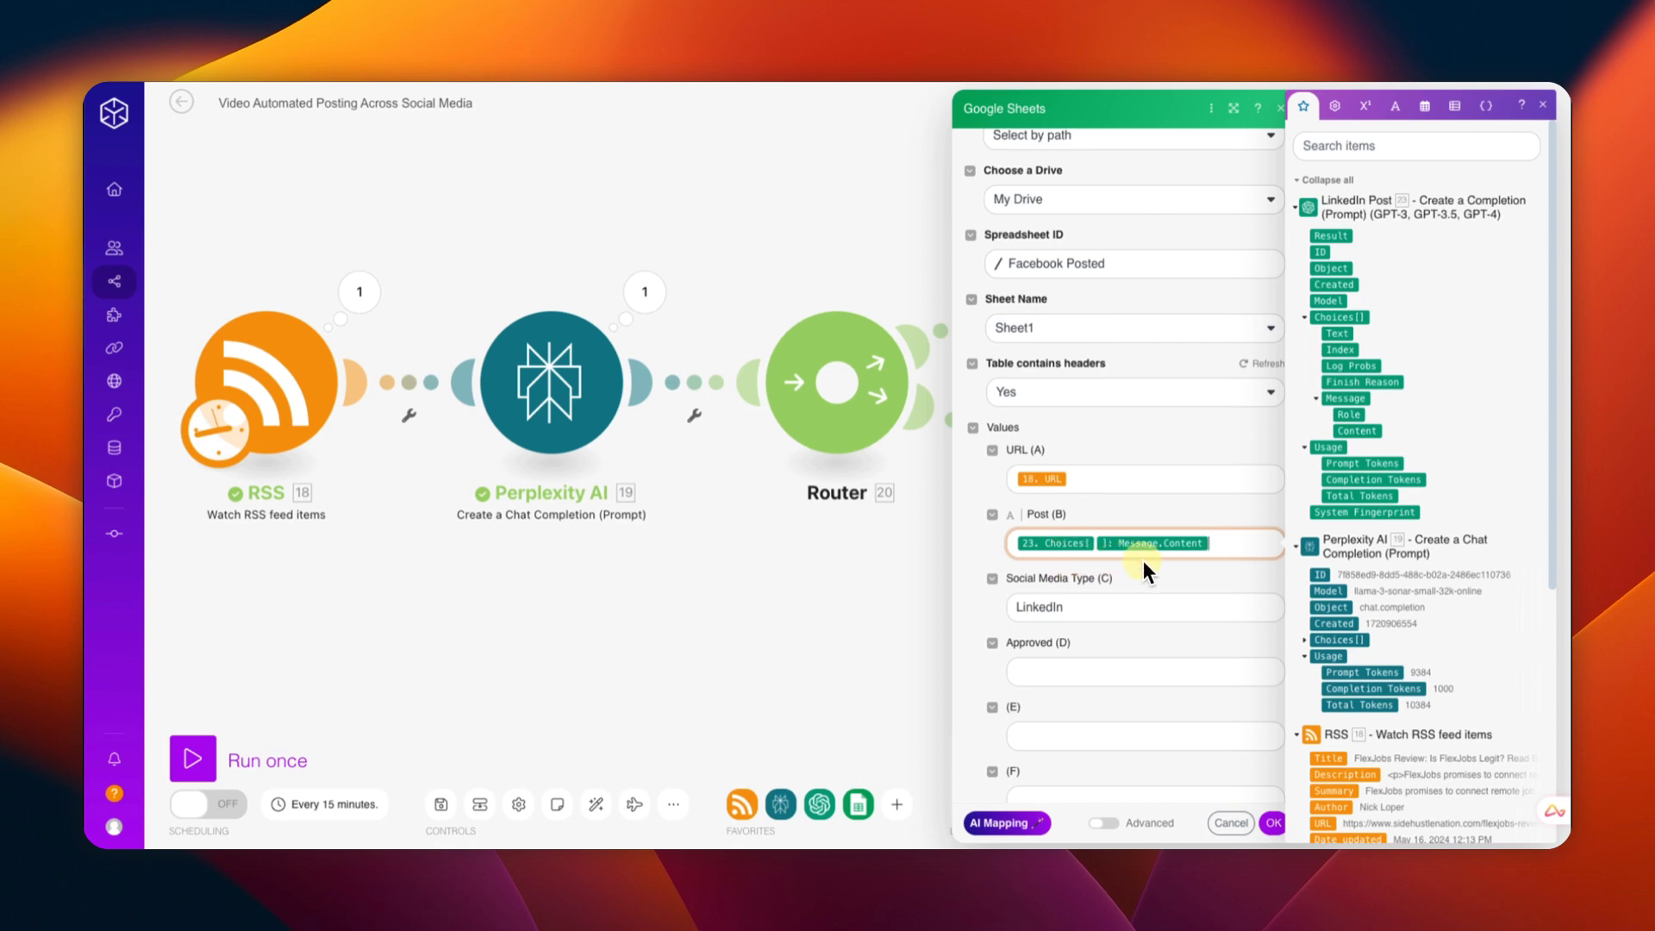
scroll(1399, 545, down, 5)
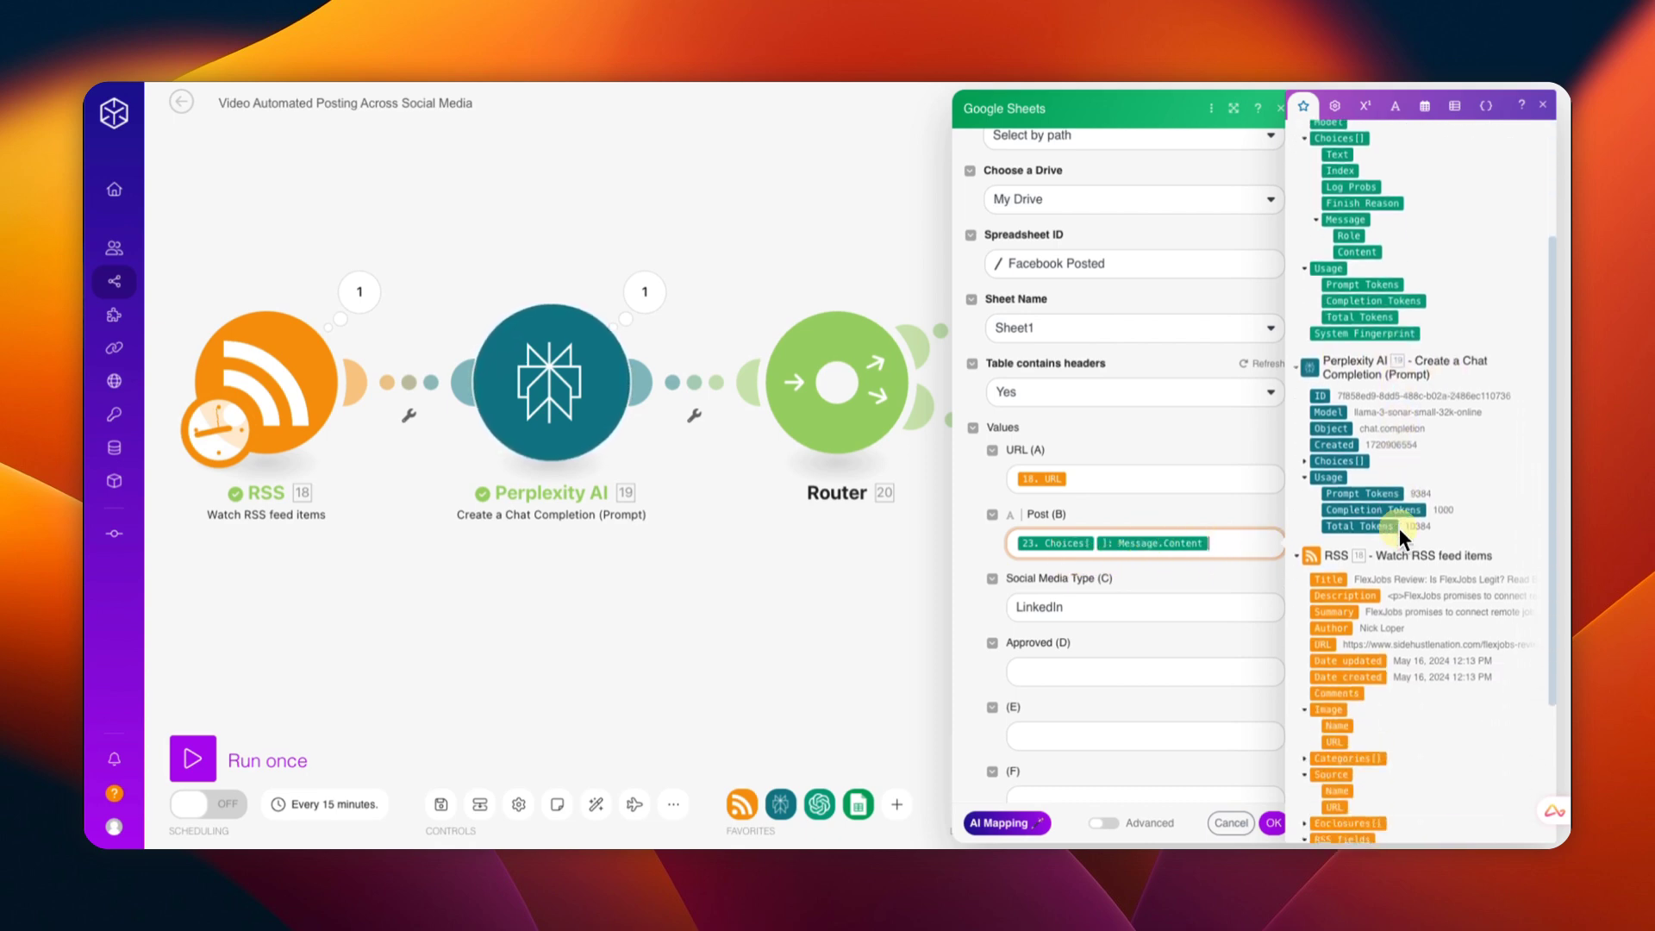
click(1542, 105)
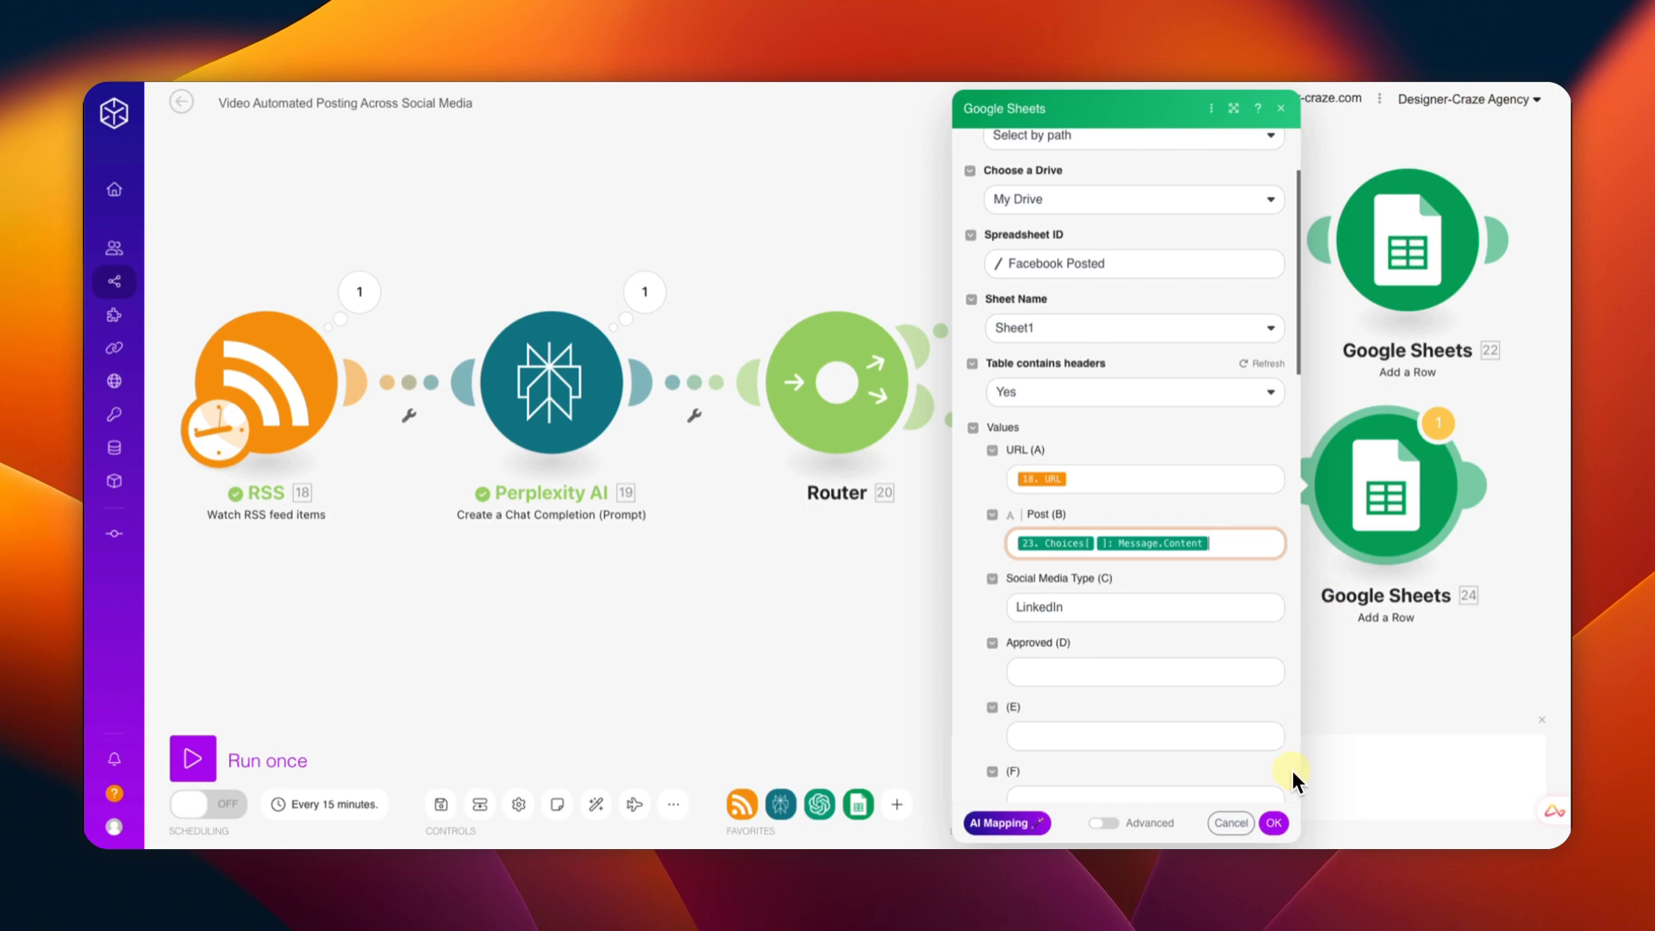
click(1273, 822)
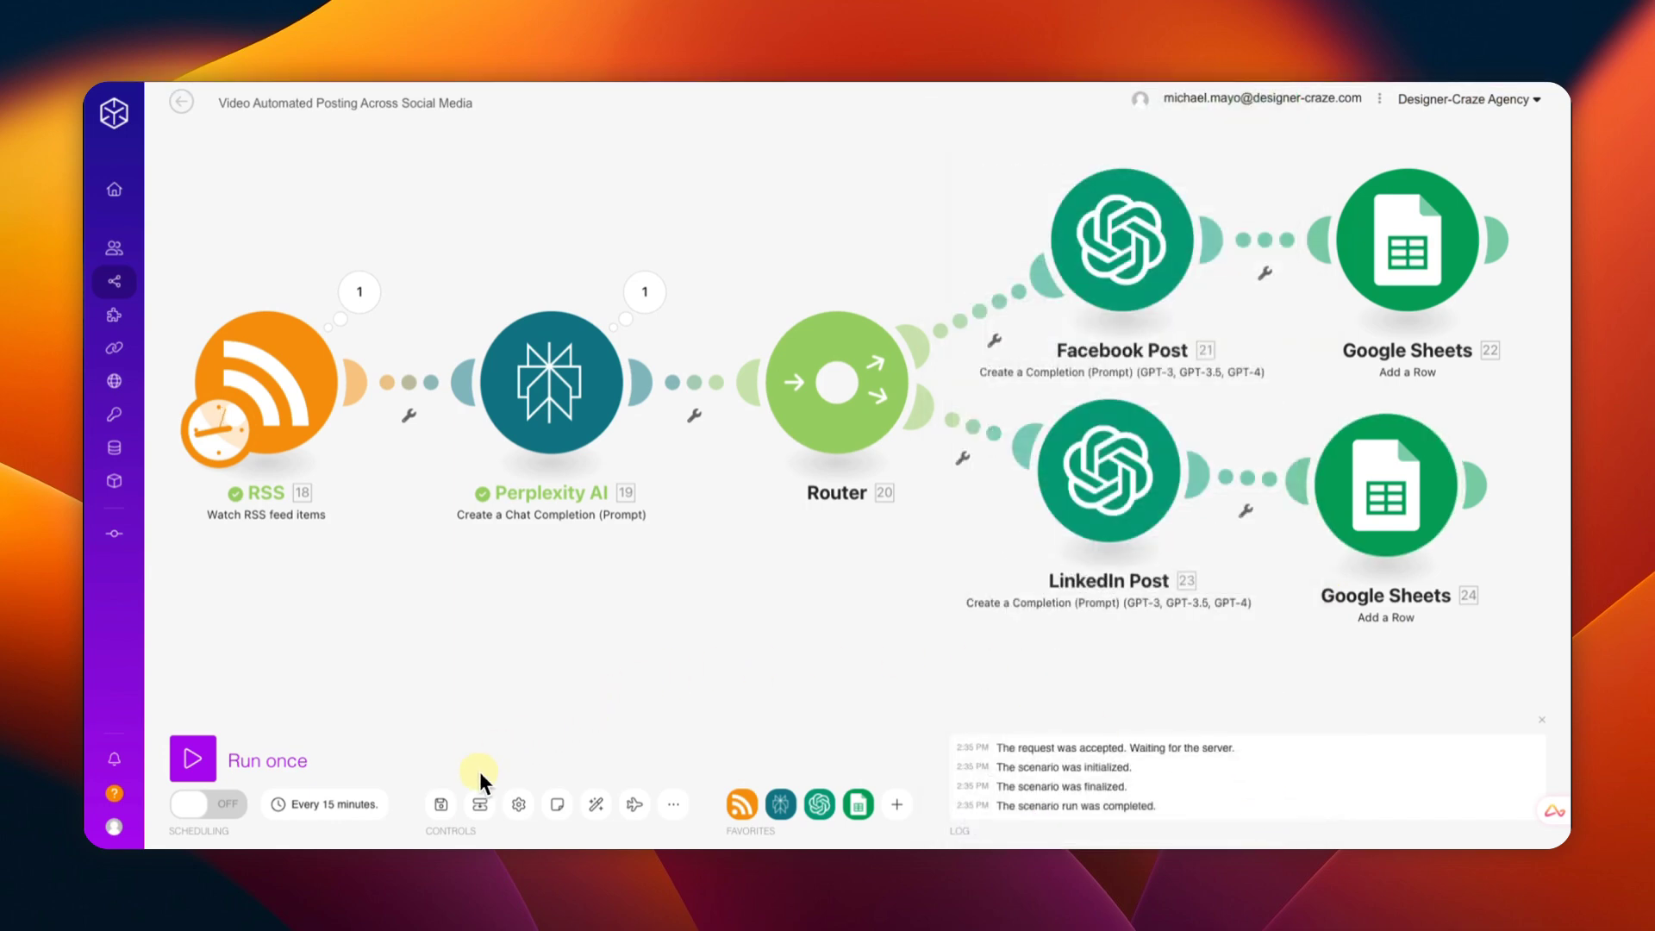
click(440, 804)
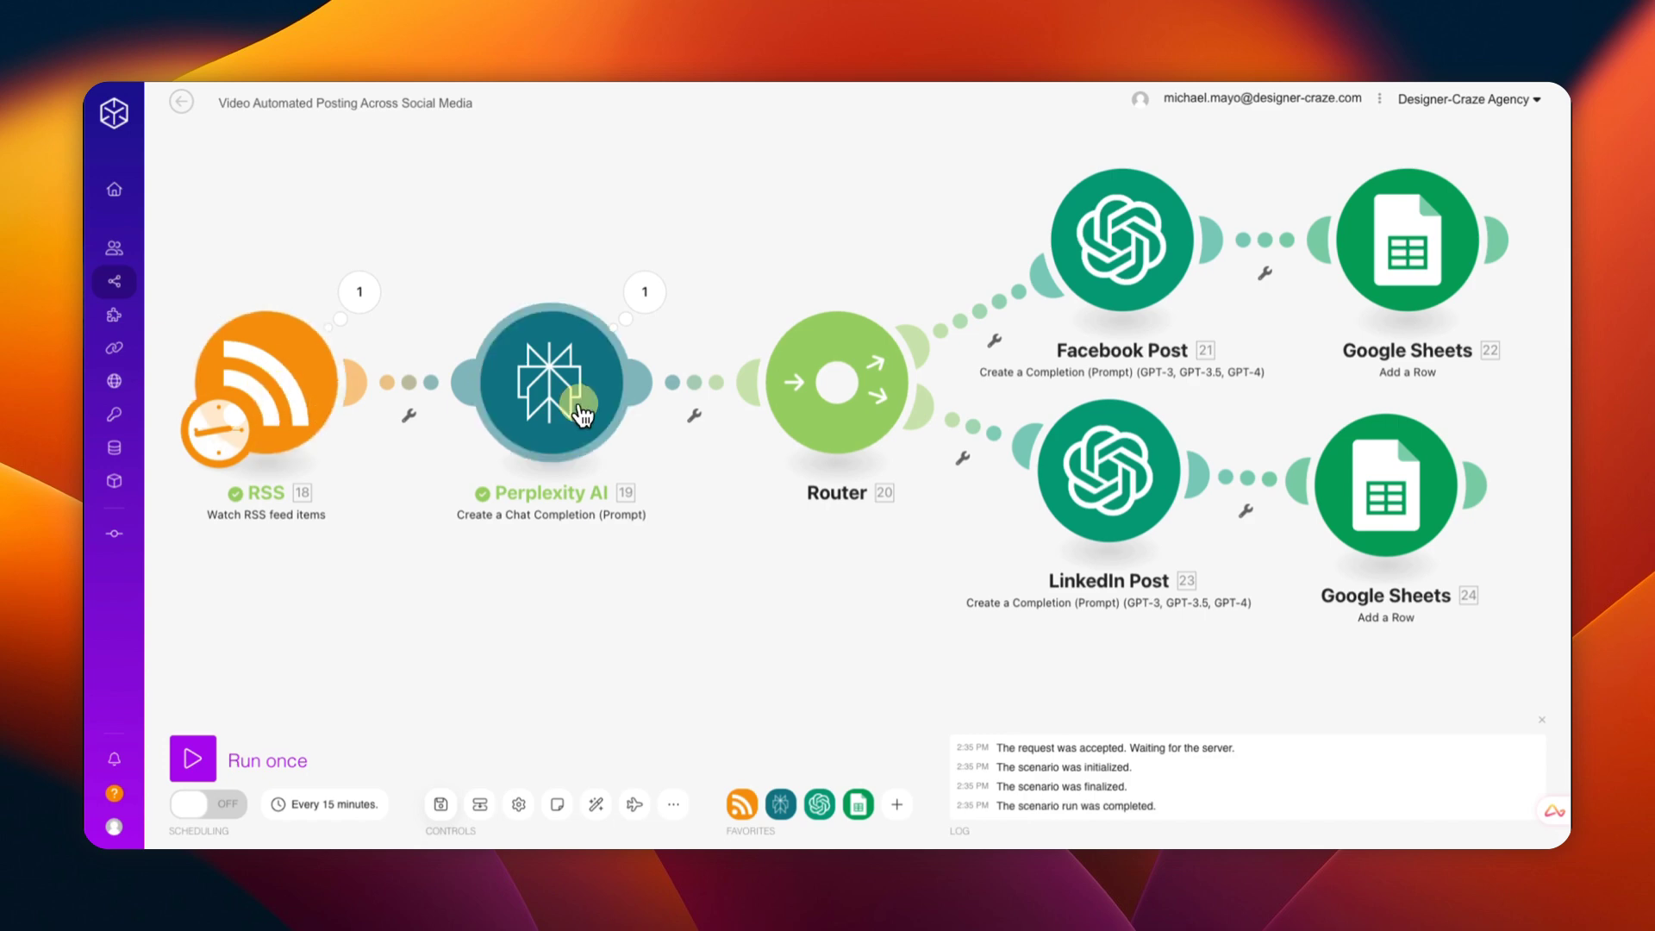
Step: Set the RSS module to start from the feed item "10 Rules to Get Rich and Build Wealth"
right_click(267, 380)
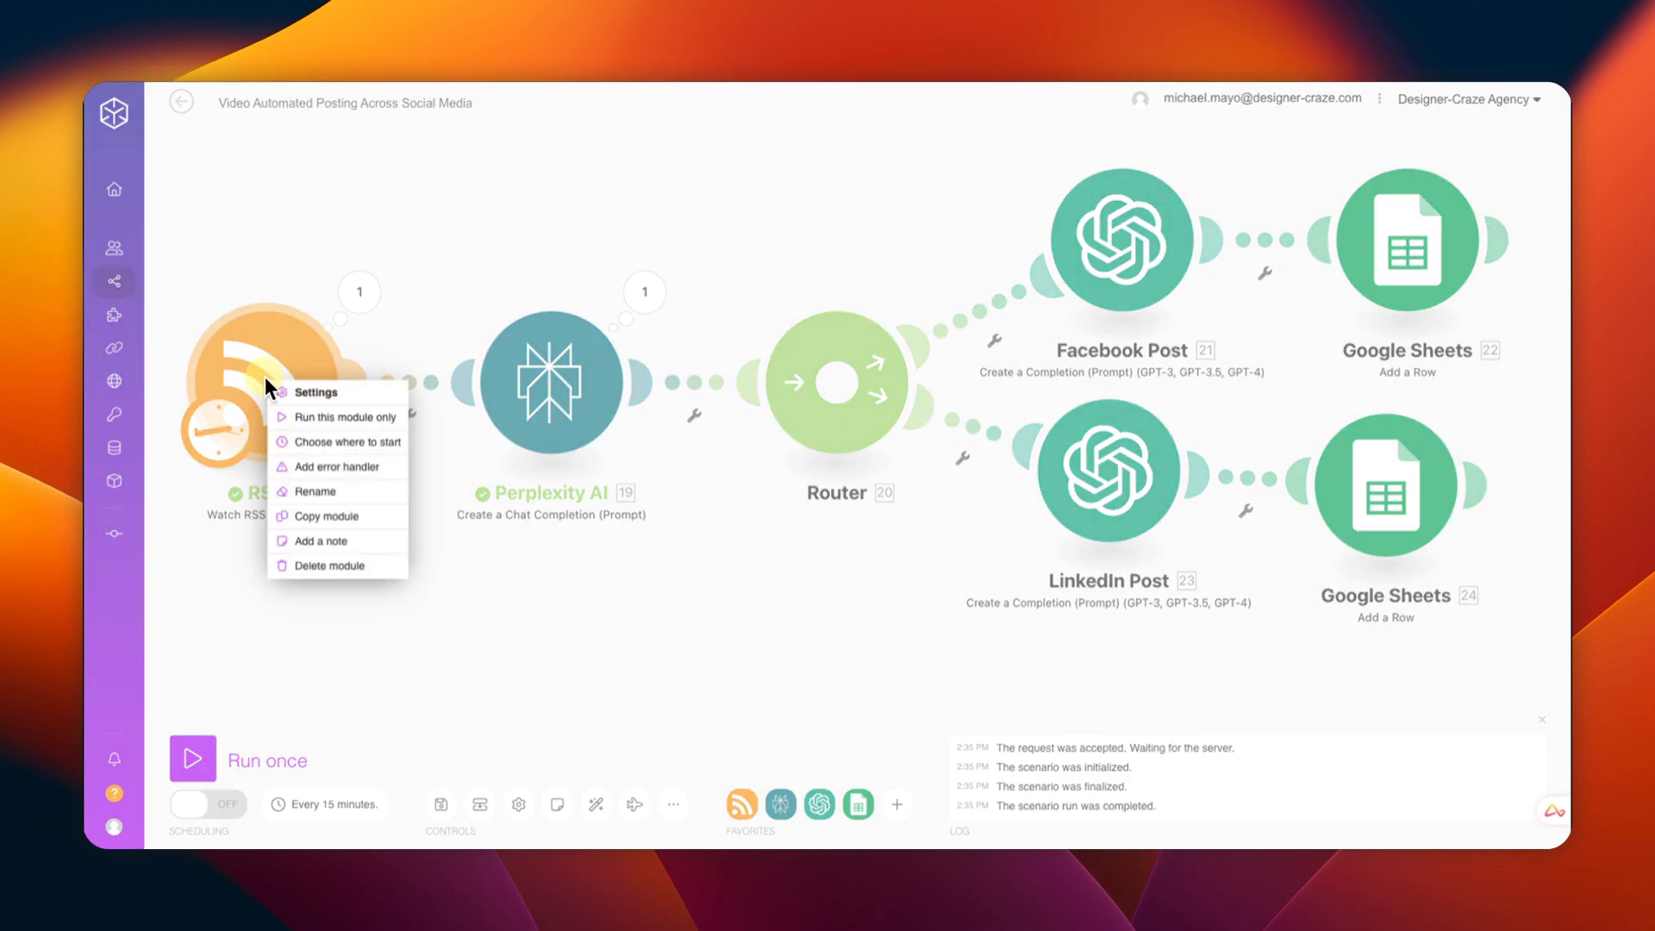
click(331, 445)
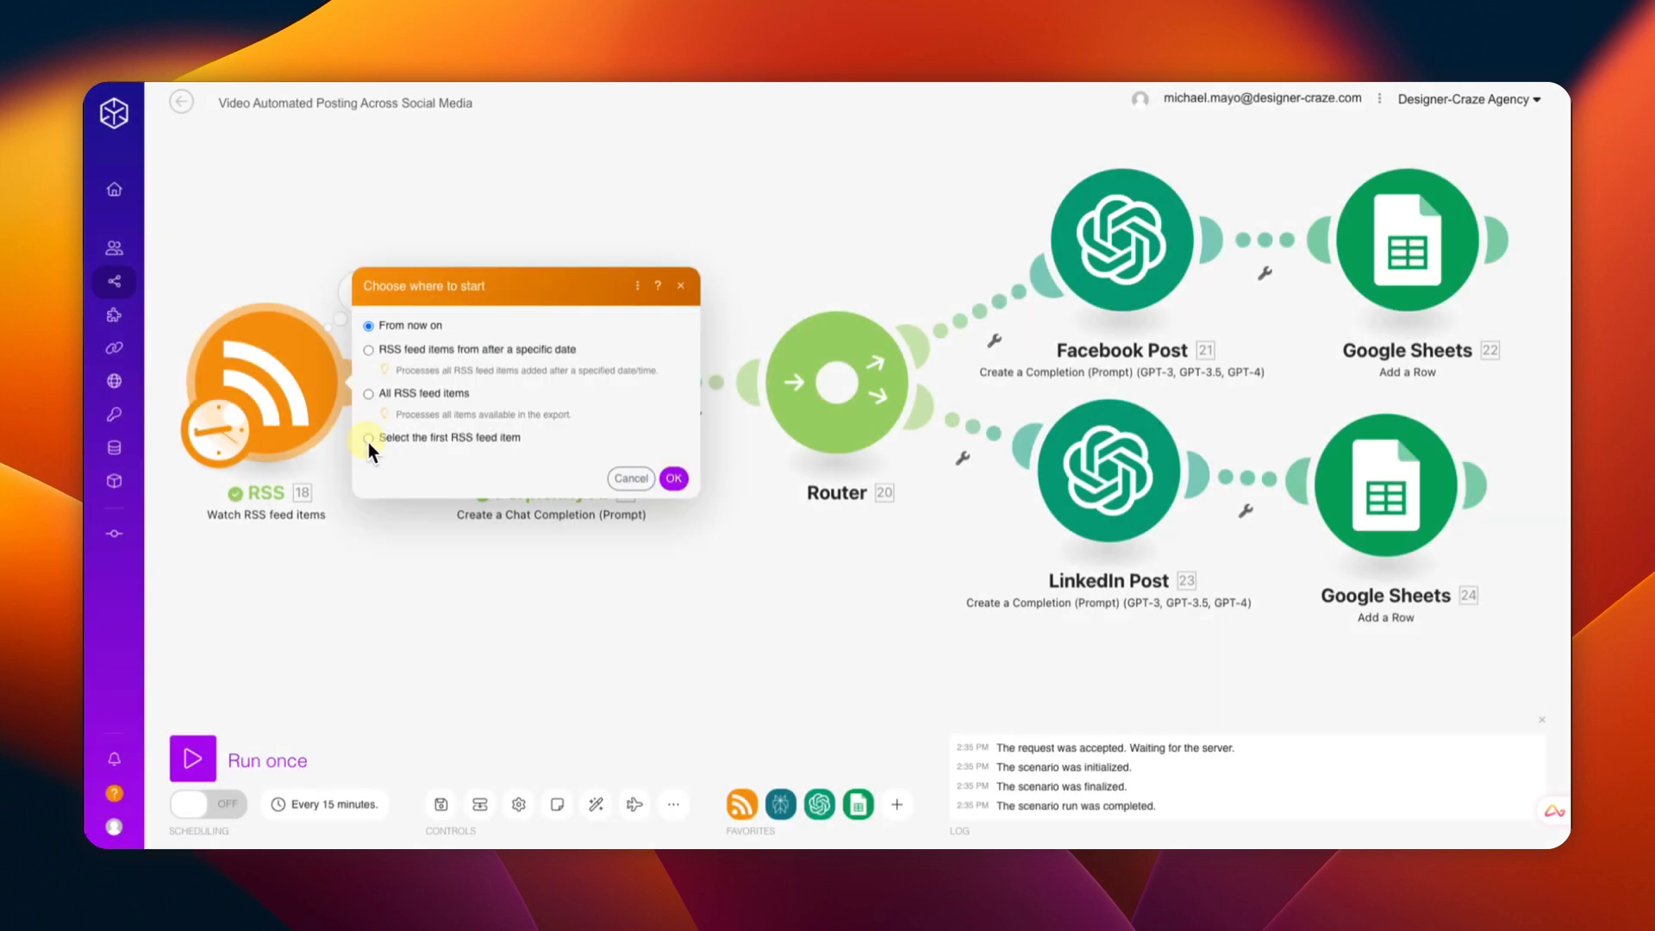
click(427, 437)
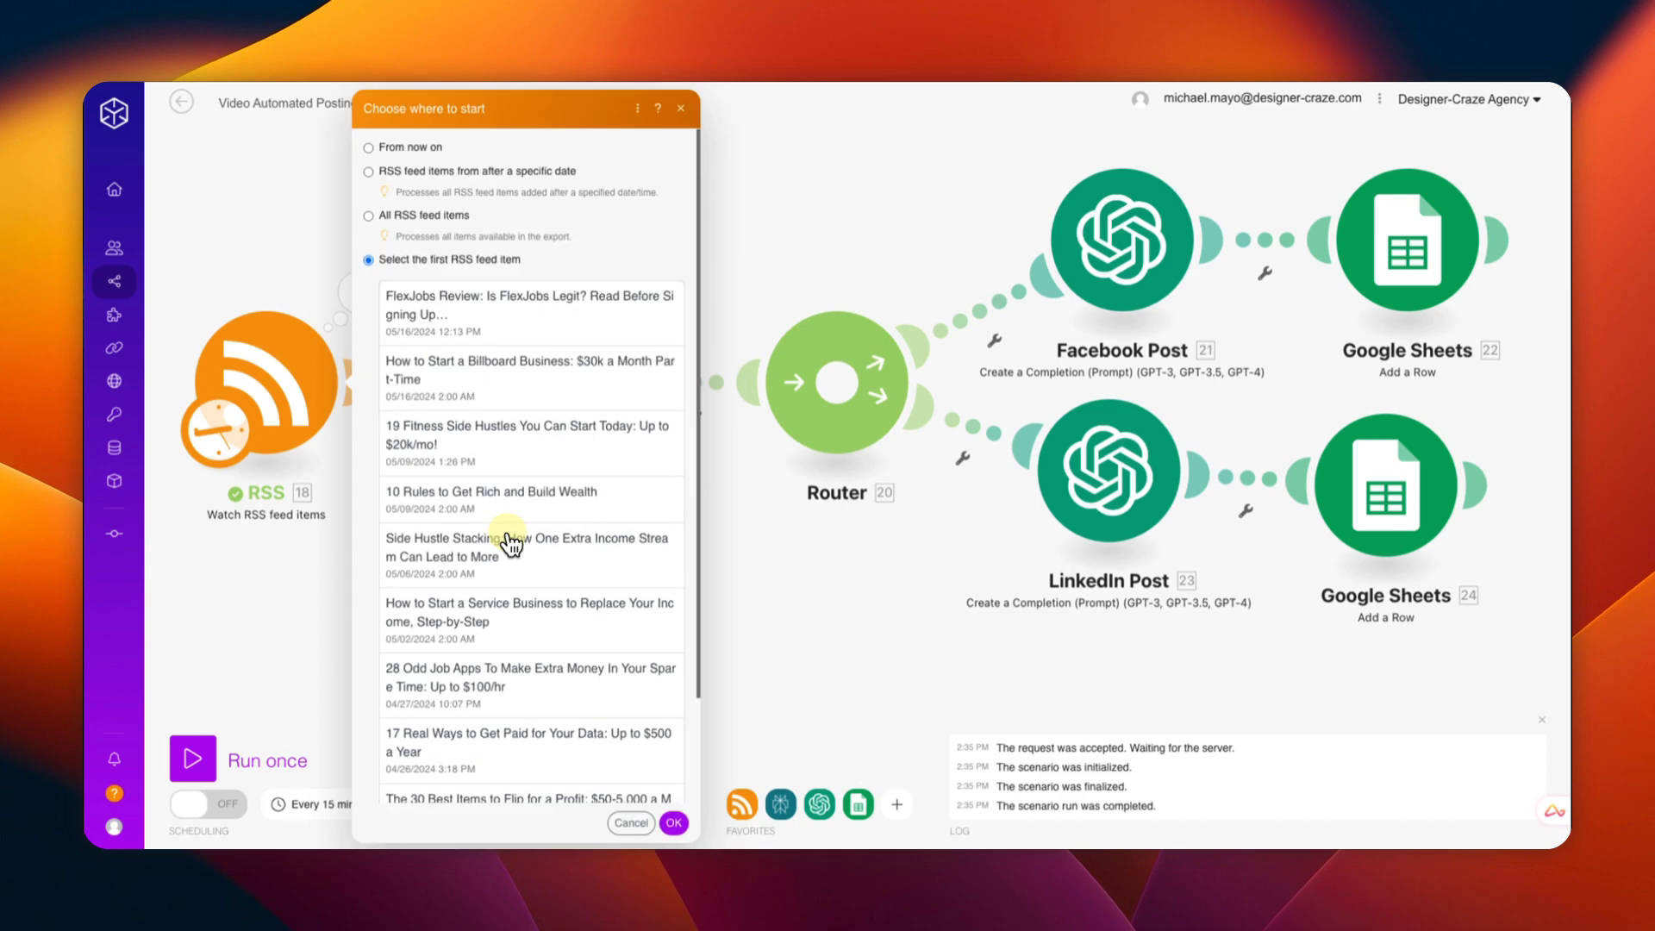
click(459, 500)
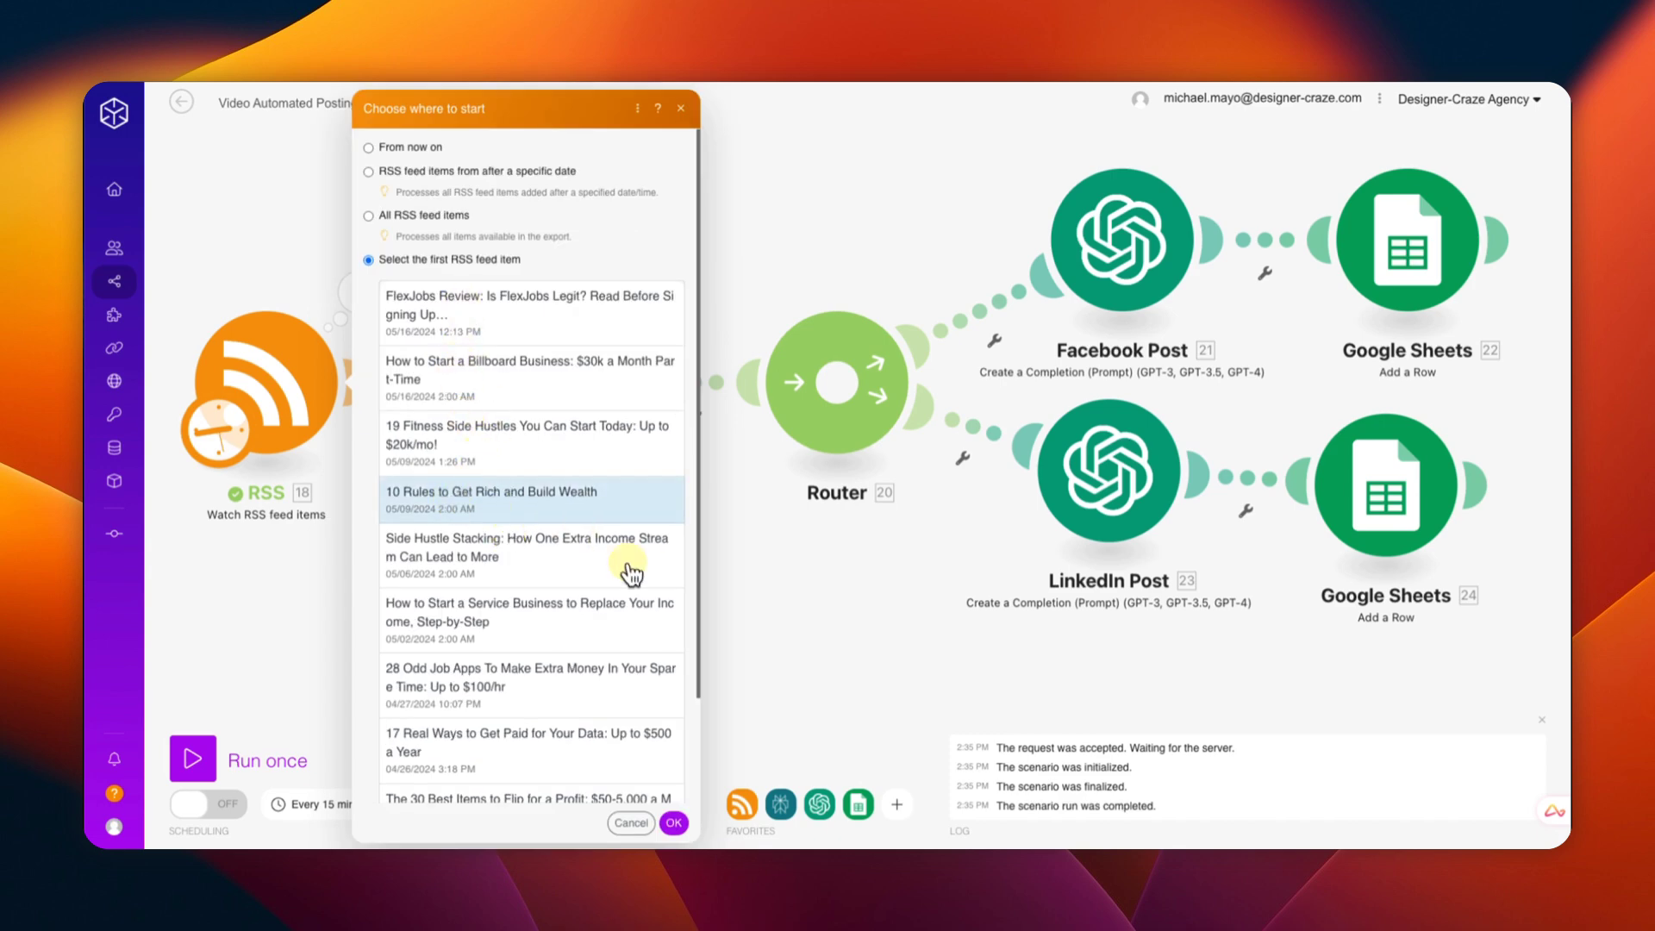
click(673, 823)
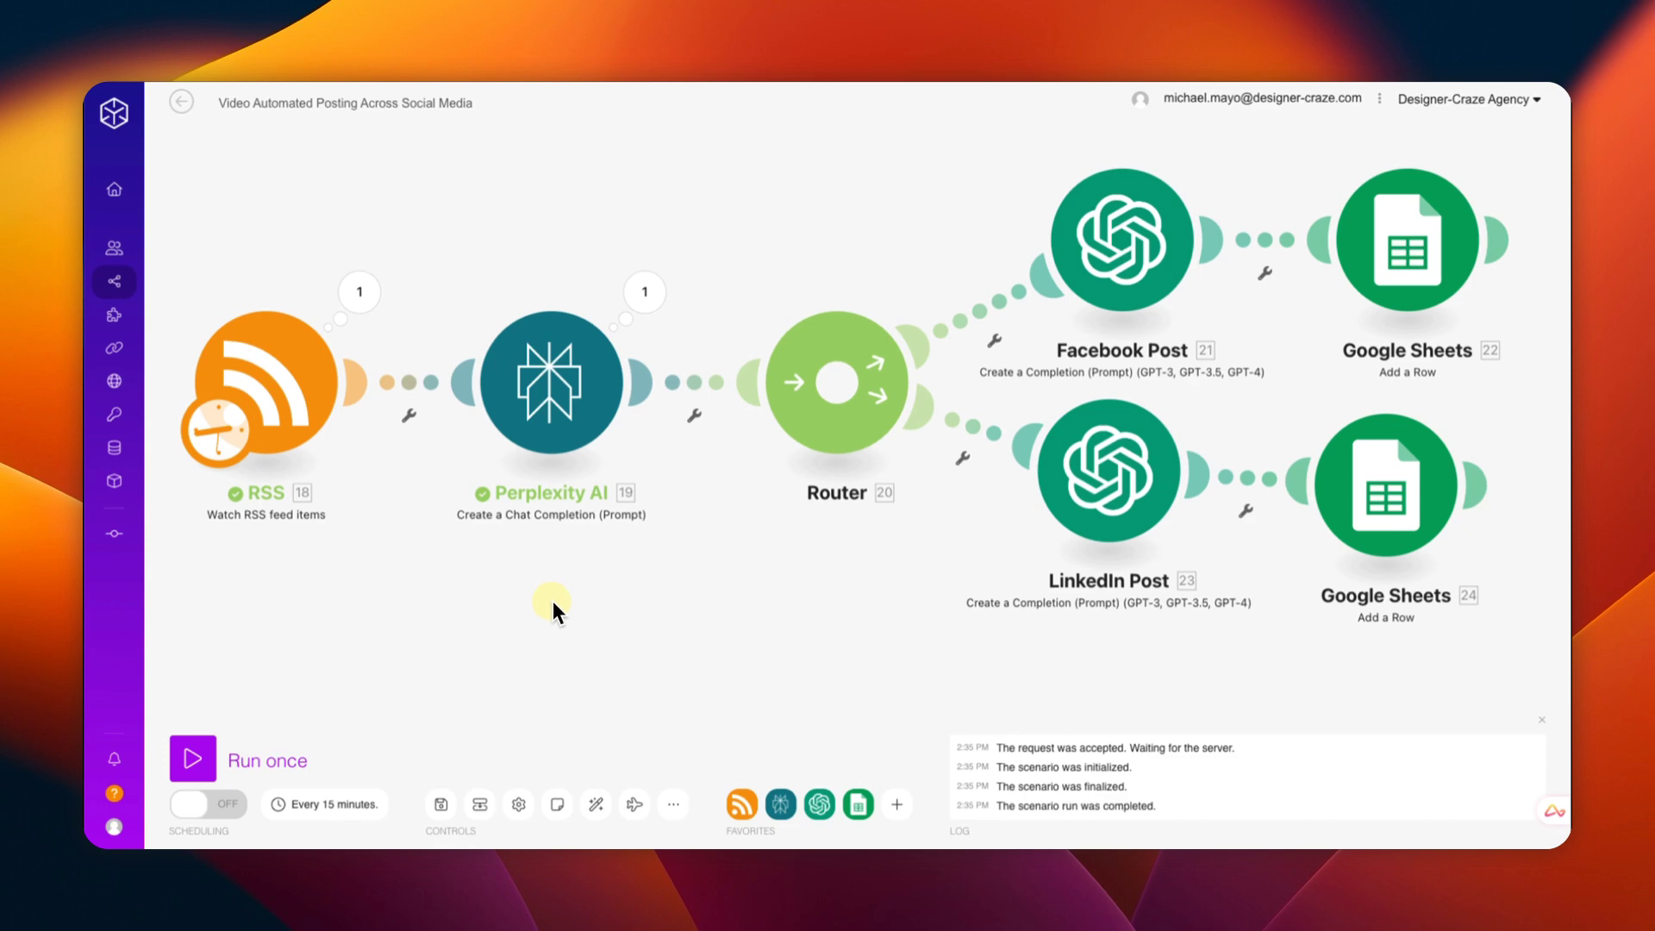
Step: Run the scenario once and check the Facebook and LinkedIn rows in the Facebook Posted spreadsheet
click(220, 763)
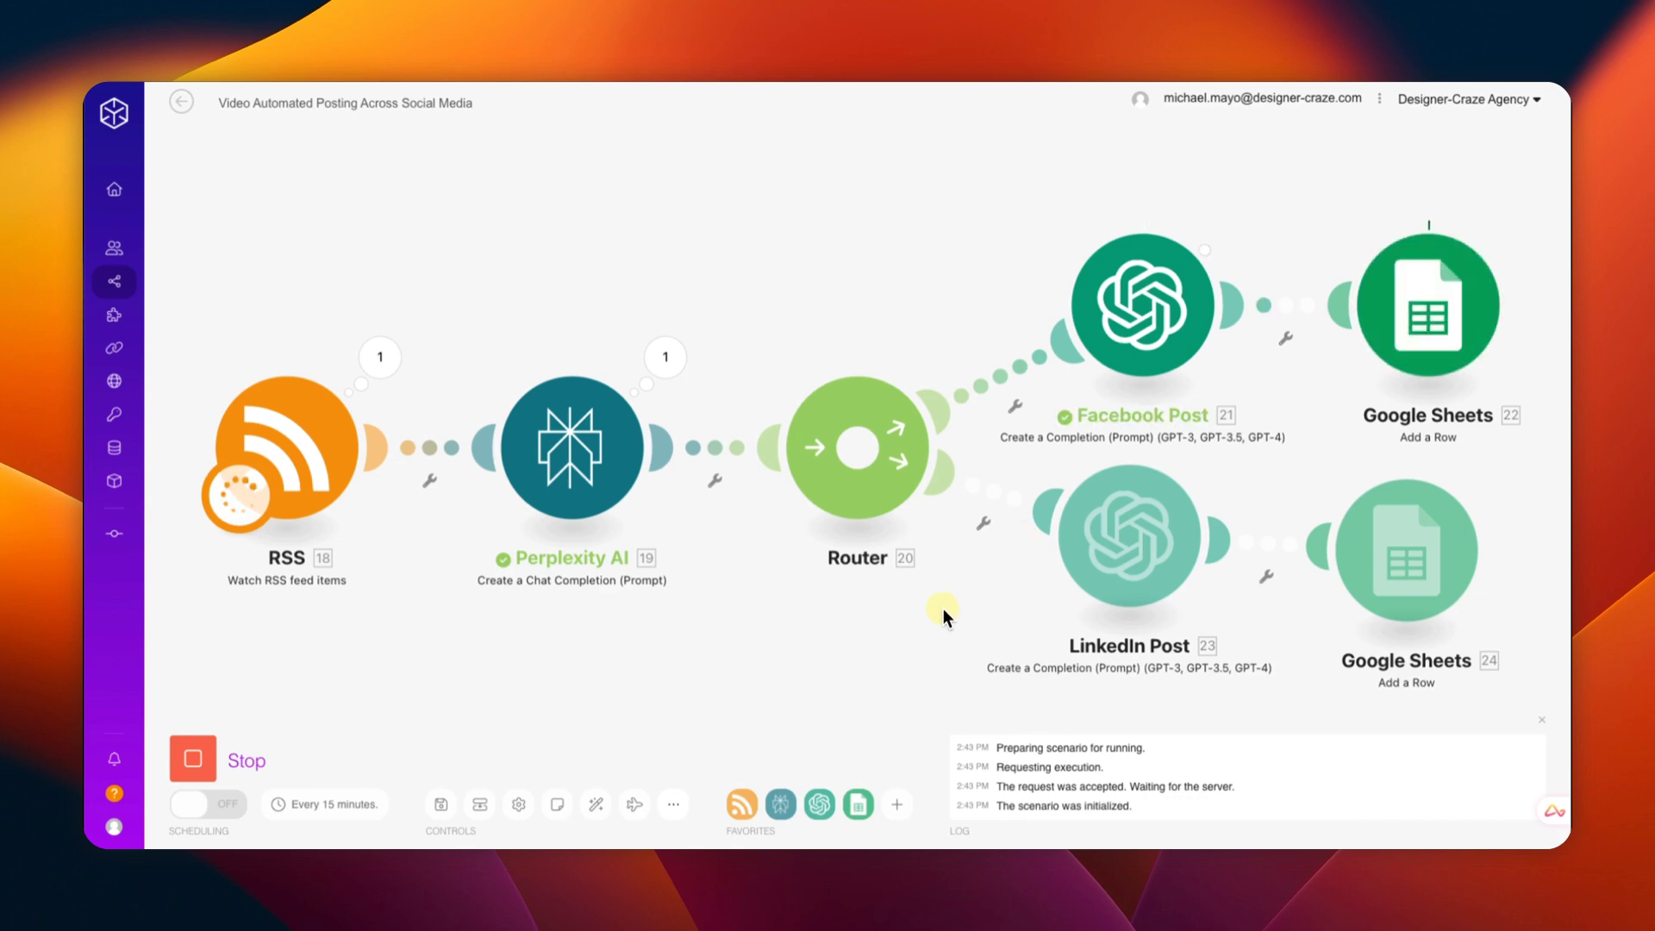
drag(939, 607, 810, 535)
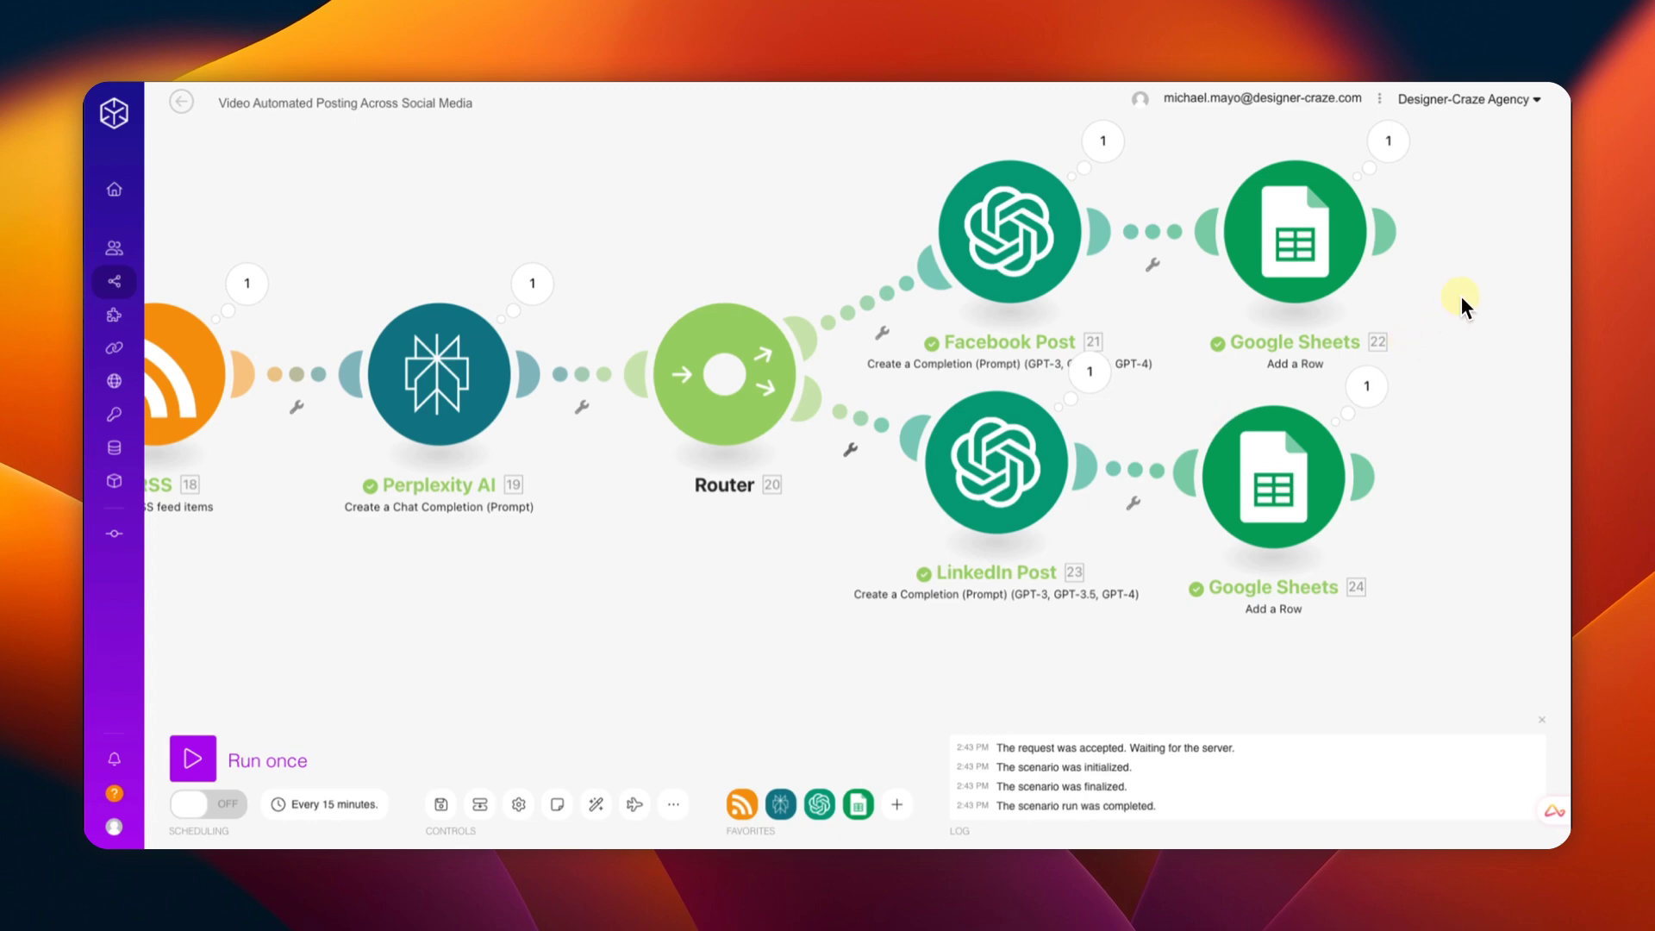
scroll(1470, 287, up, 1)
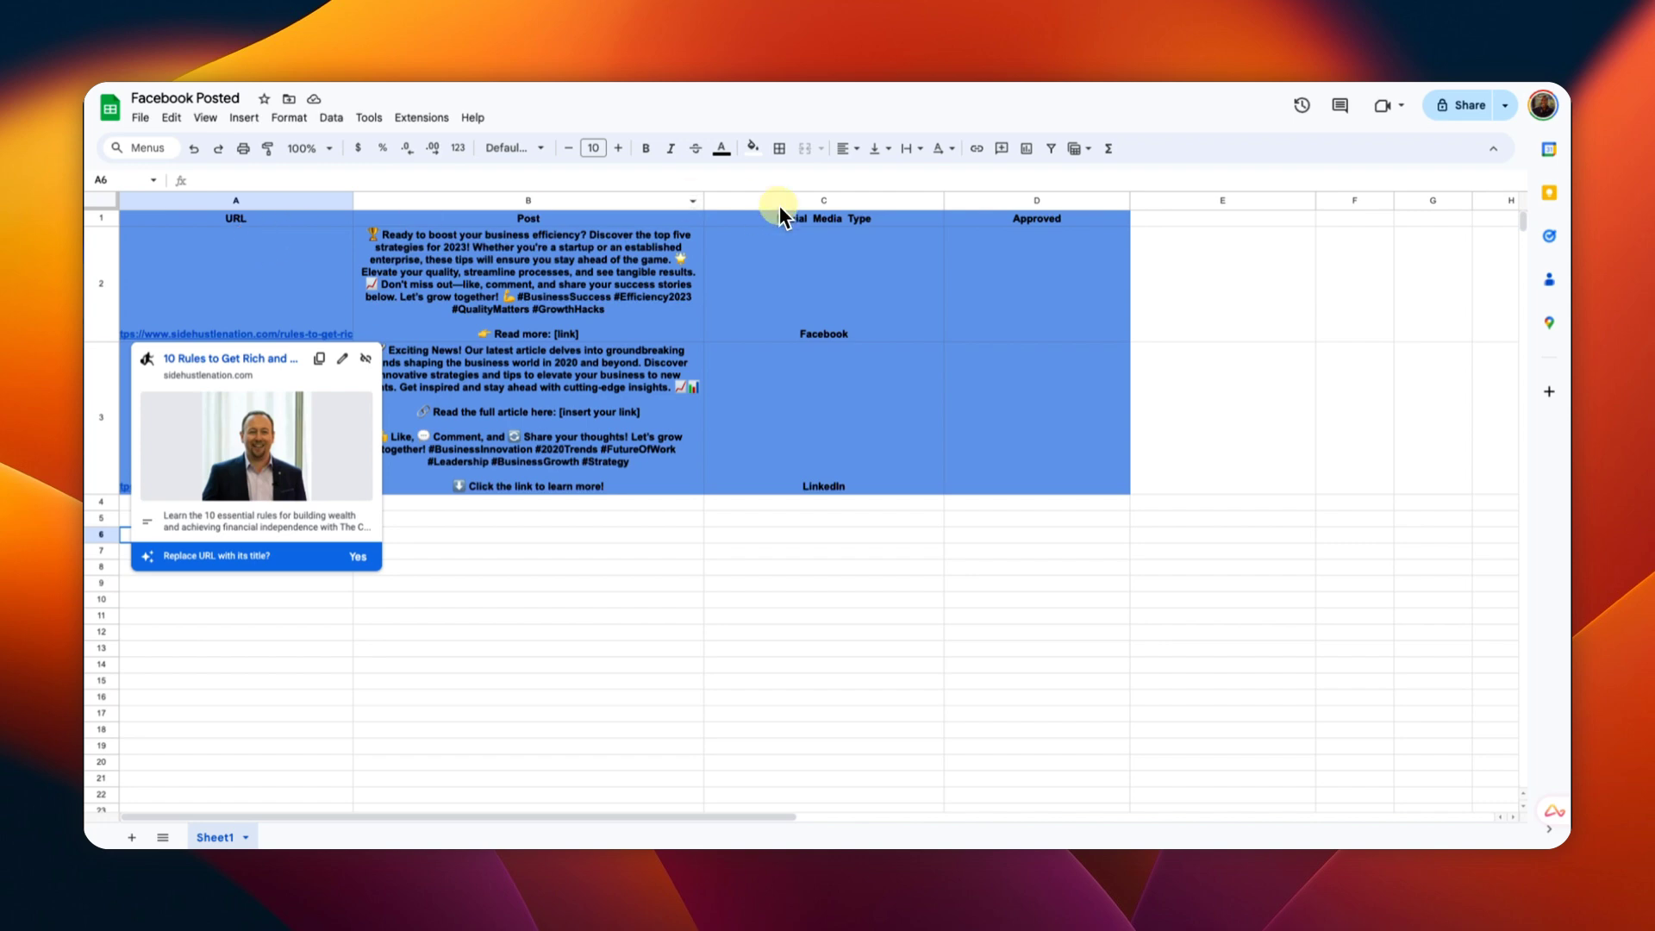
mouse_move(268, 326)
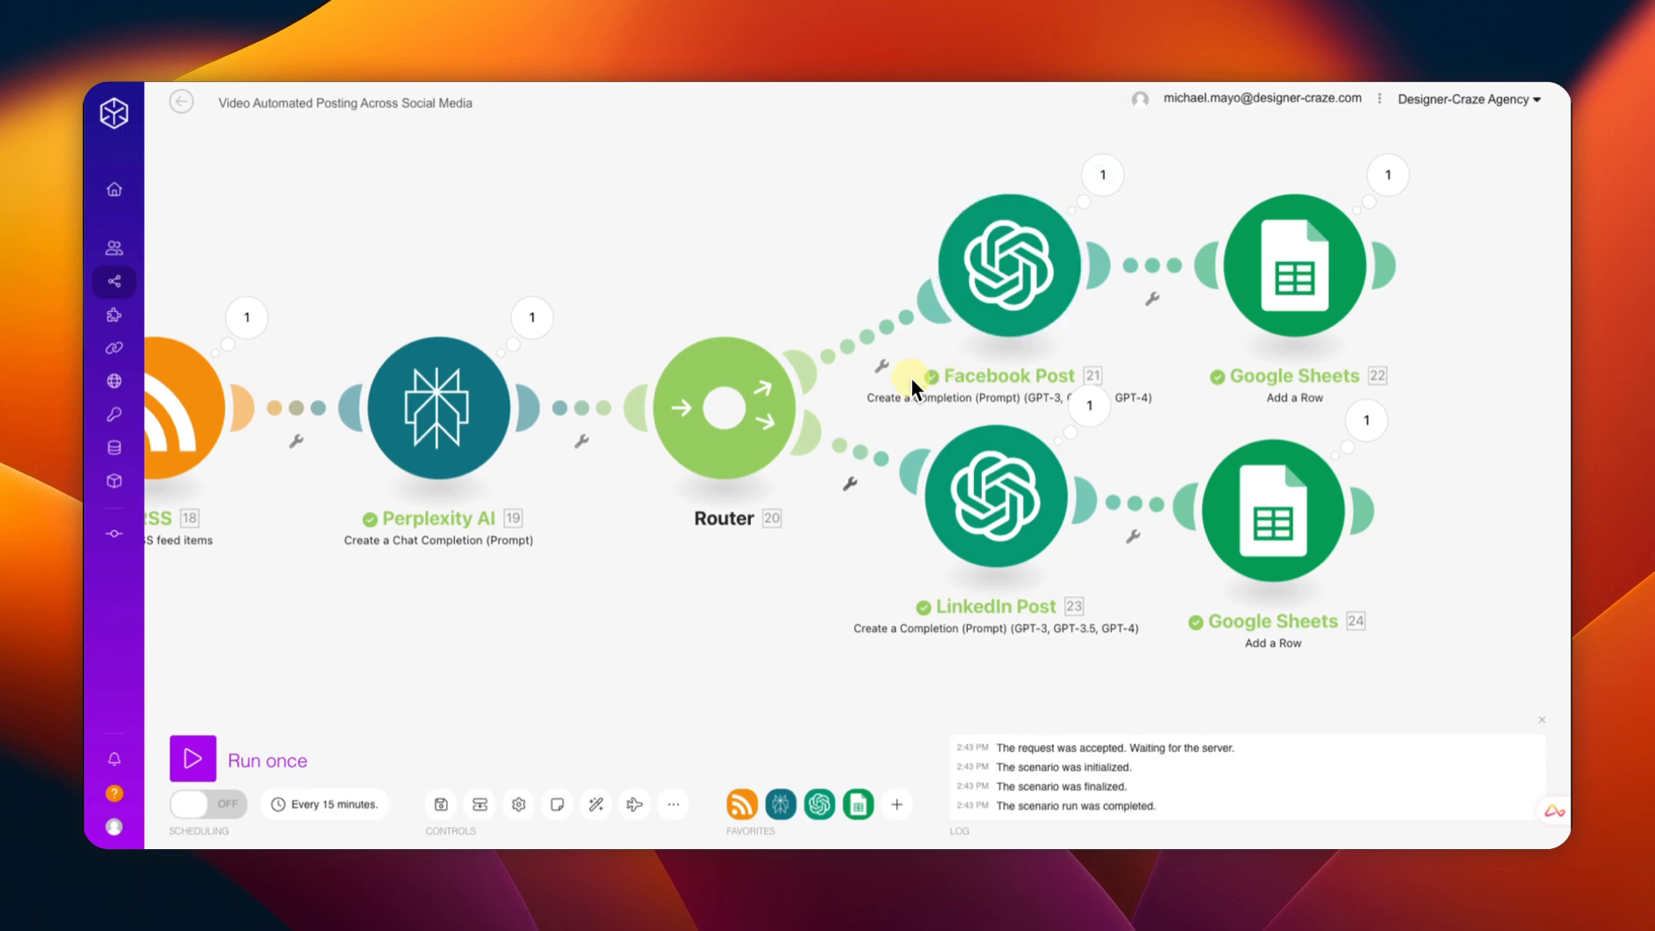
drag(664, 207, 722, 214)
scroll(746, 231, down, 3)
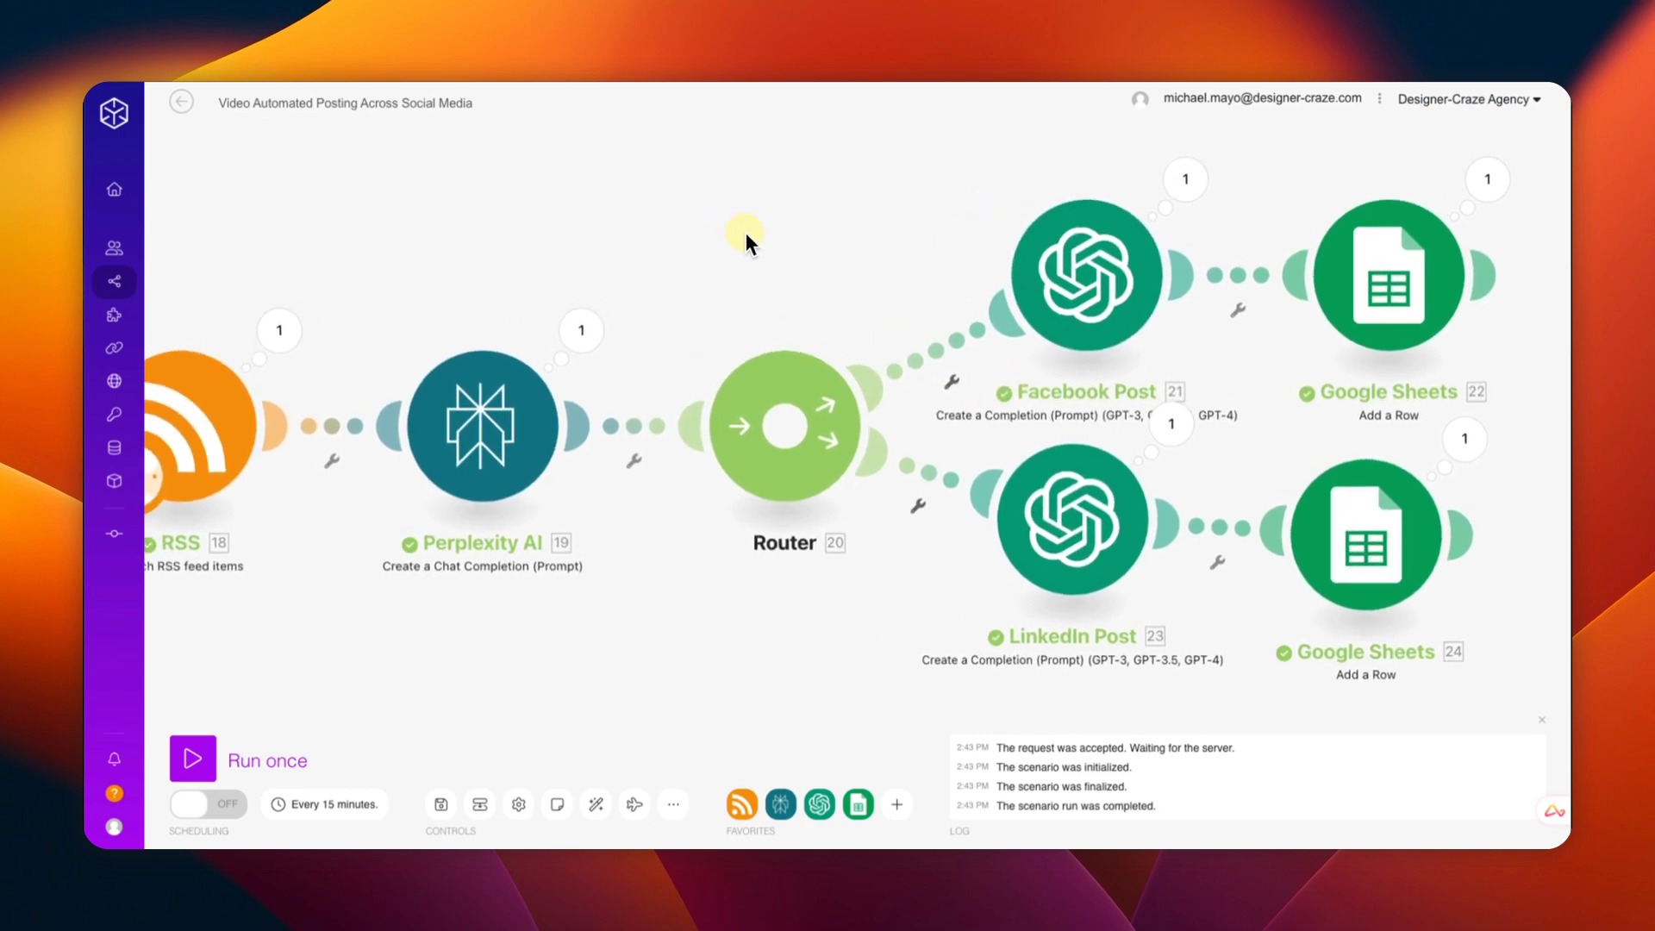
scroll(750, 215, down, 2)
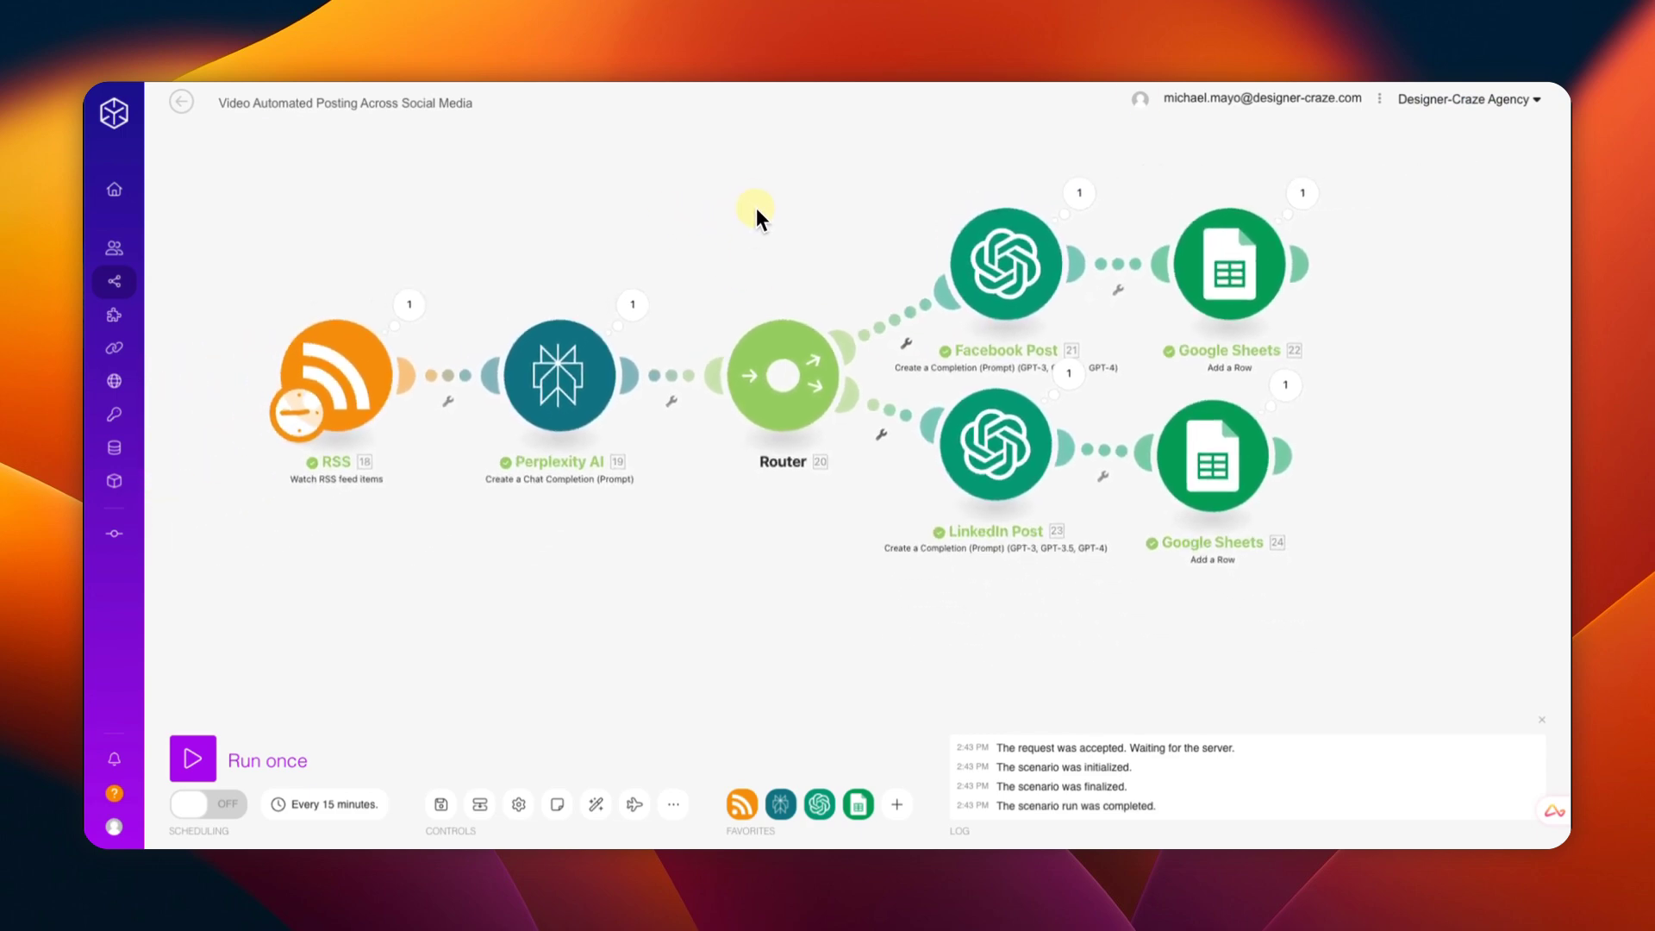